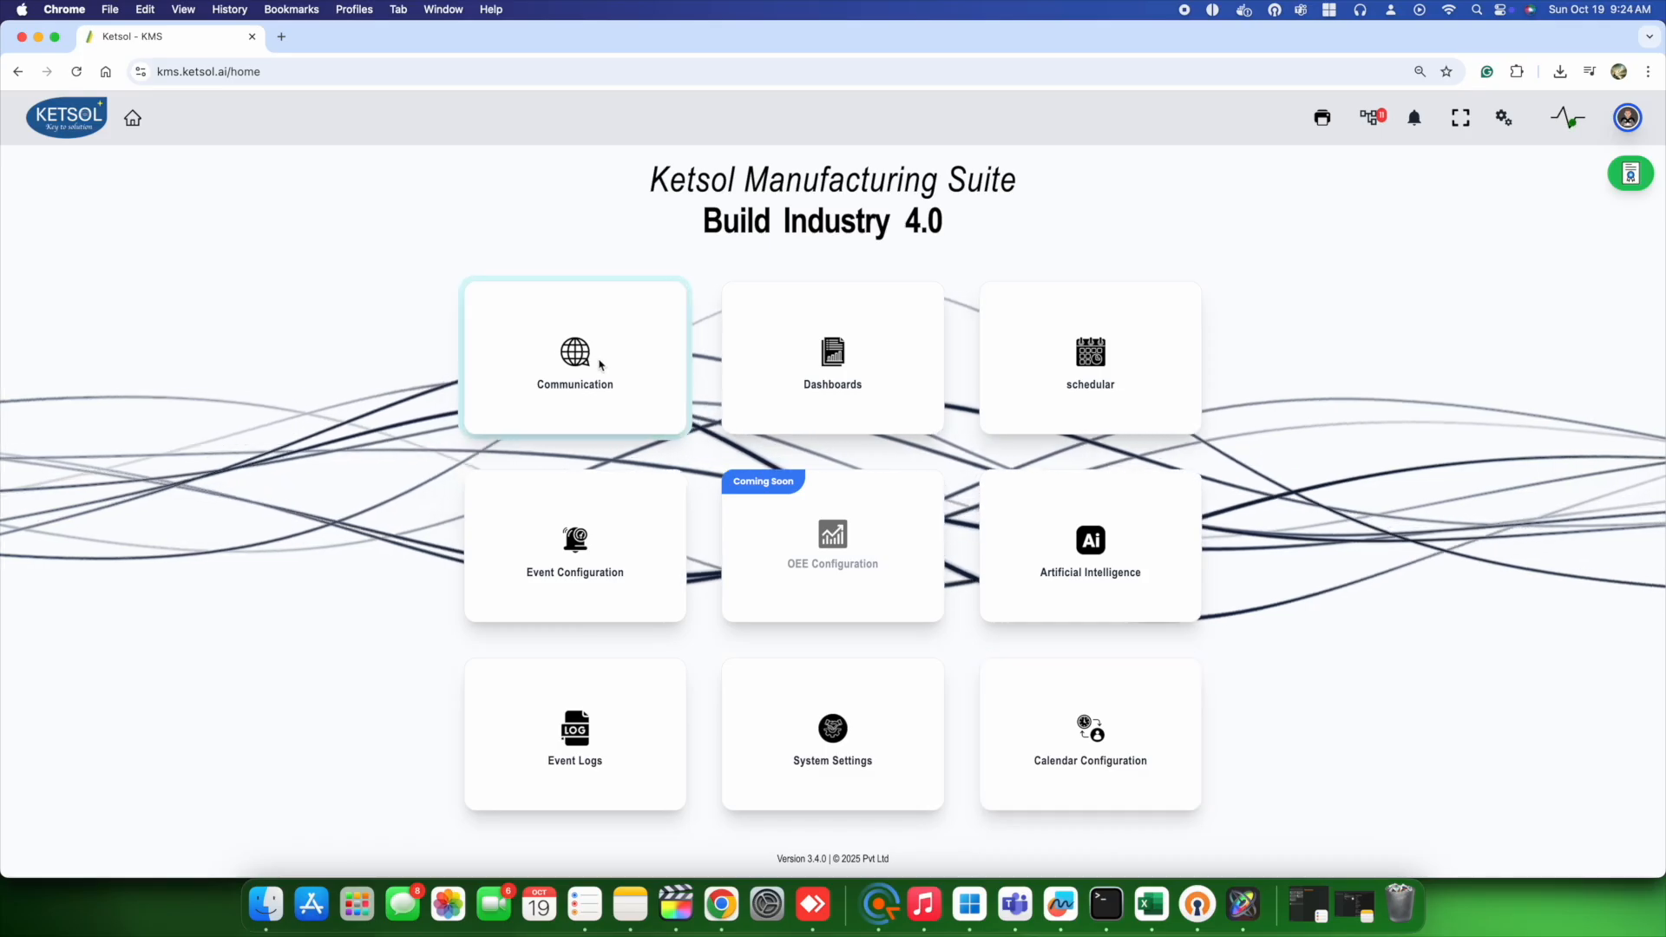
Add a Modbus TCP connection named Aggre with IP address 192.168.2.80 and port 502
left_click(576, 371)
left_click(1325, 353)
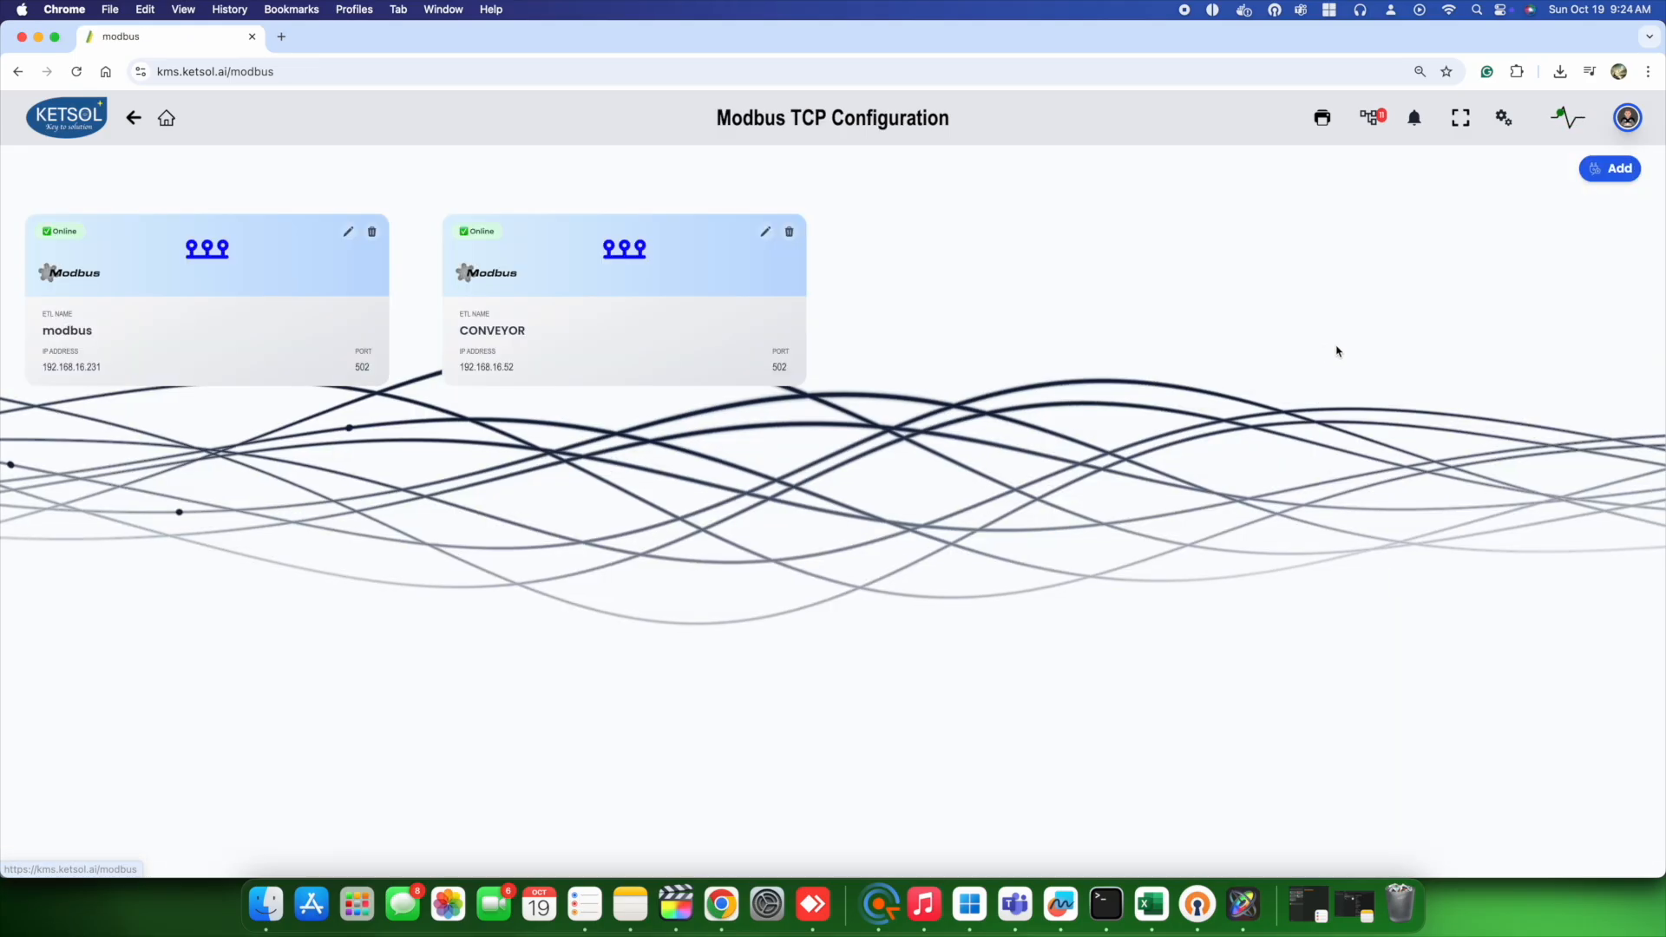
left_click(1602, 176)
left_click(851, 453)
type("Aggre")
key("Tab")
type("192.168.2.80")
key("Tab")
type("502")
key("Return")
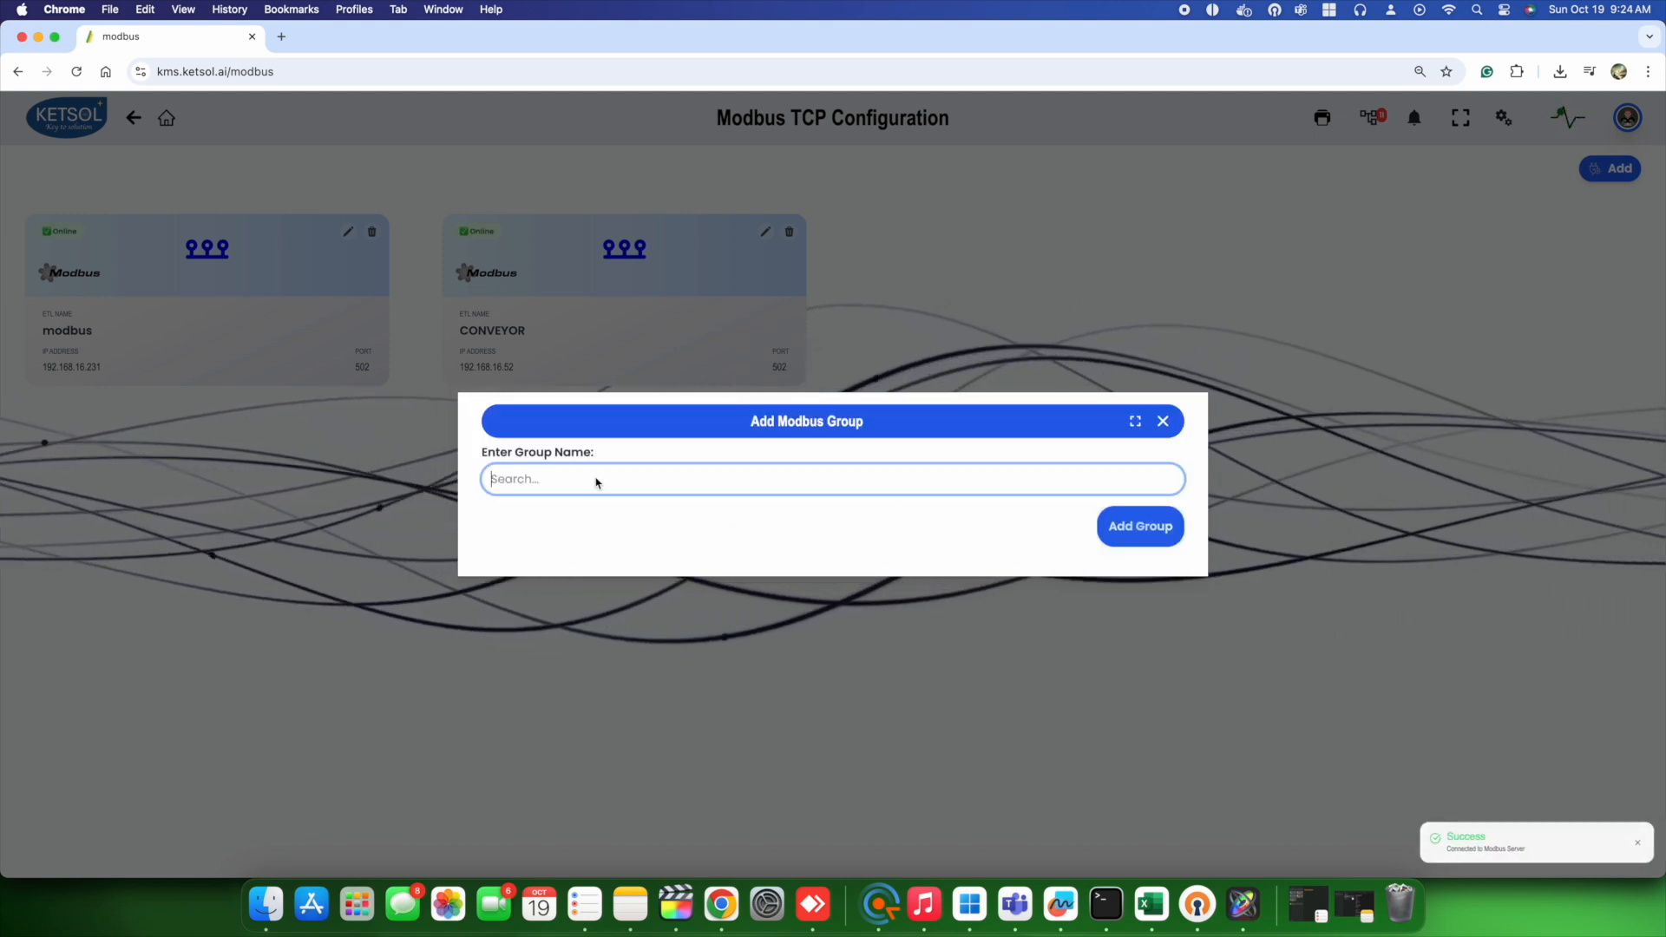
Create Modbus group G1 with device ID 1, address 119, function call FC3 and quantity 4
type("G1")
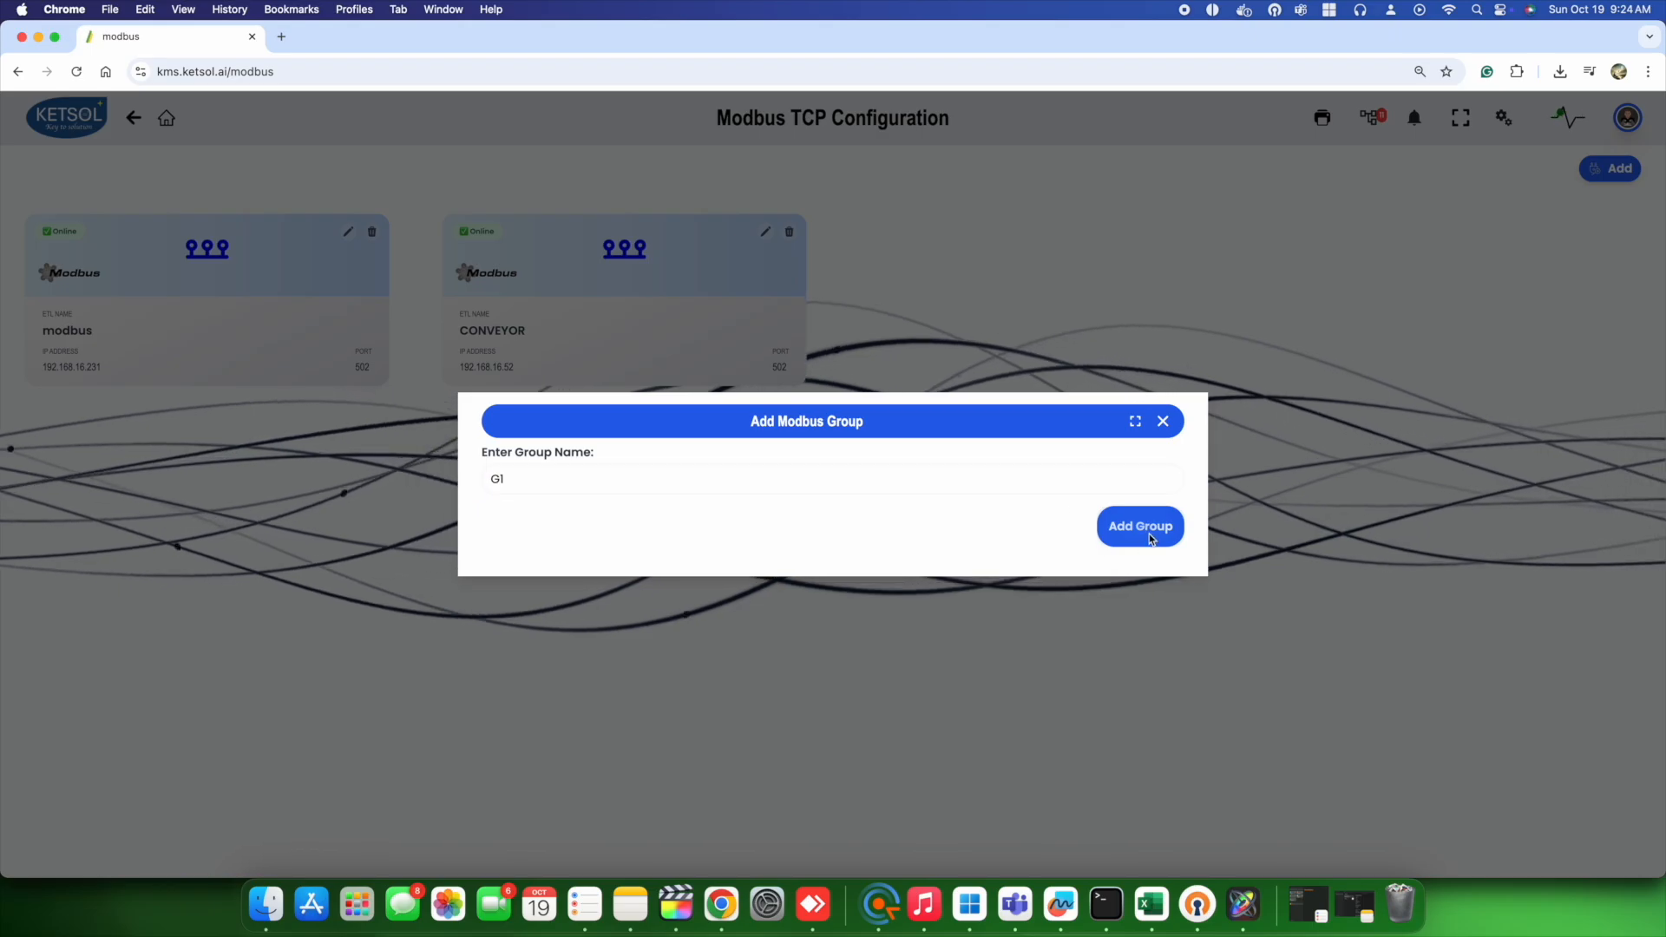
left_click(1151, 539)
type("1")
key("Tab")
type("119")
key("Tab")
key("Tab")
key("Return")
type("4")
key("Return")
Define a Voltage tag at address 119 and a Current tag at address 121, both as Floating Pt
left_click(604, 462)
type("Voltage")
left_click(925, 460)
left_click(907, 540)
left_click(594, 545)
type("Curren")
left_click(880, 547)
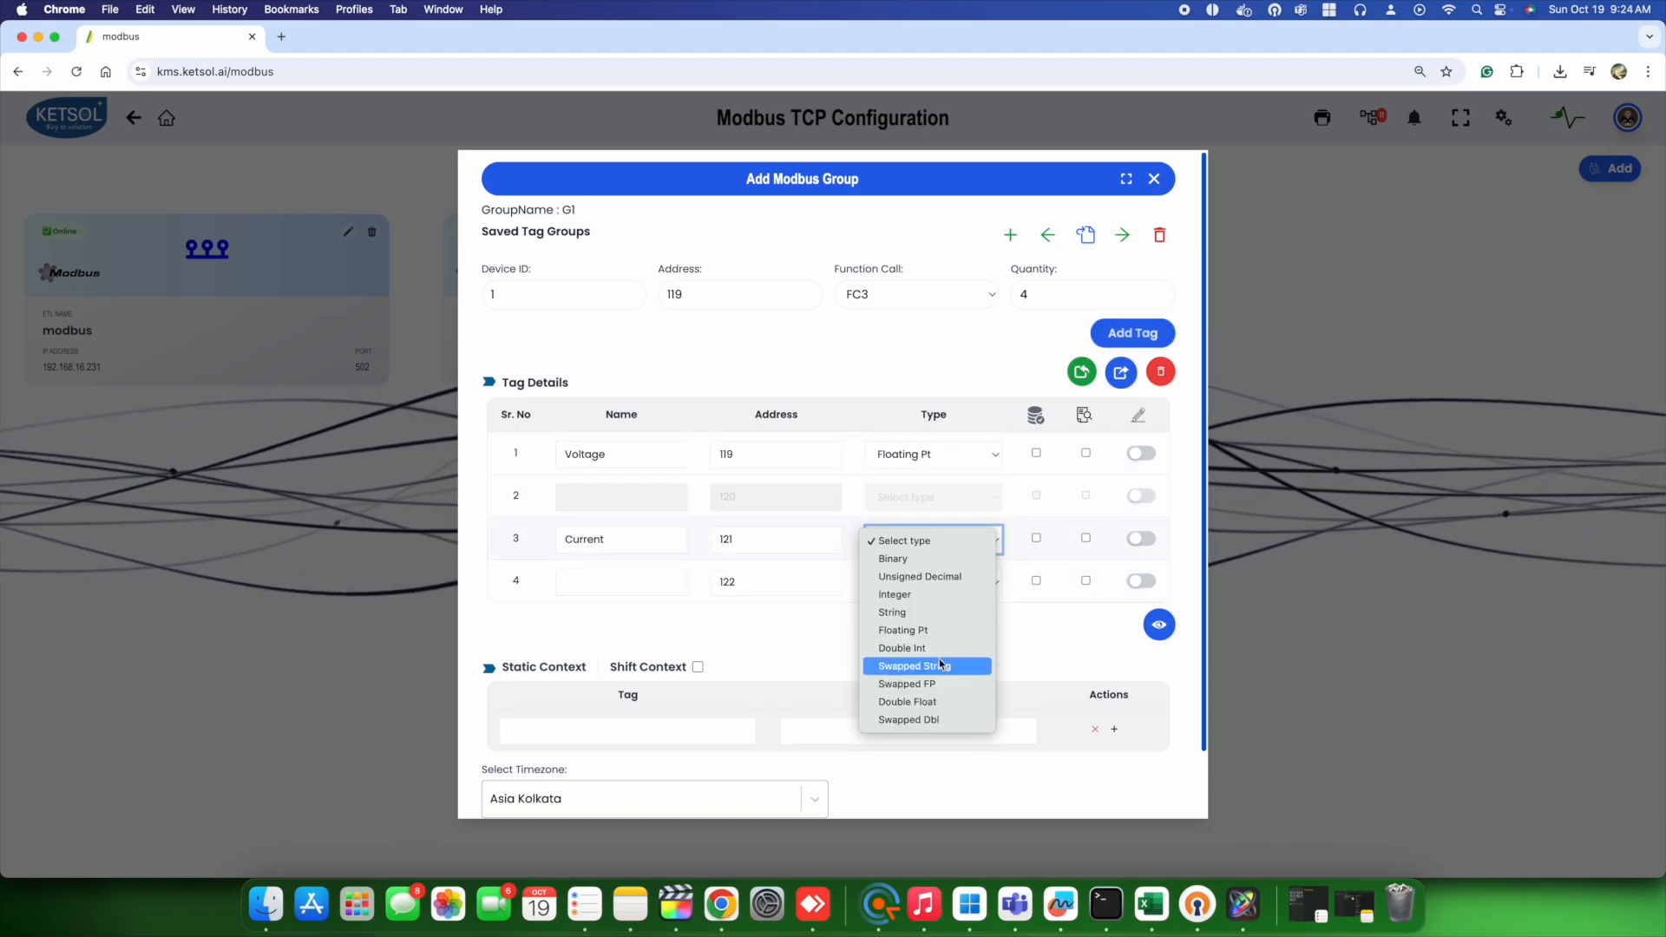
left_click(906, 632)
Archive the tags with Cyclic Time logic every 10 seconds under measurement name agg, and save the group
scroll(1003, 714, "down", 2)
left_click(833, 467)
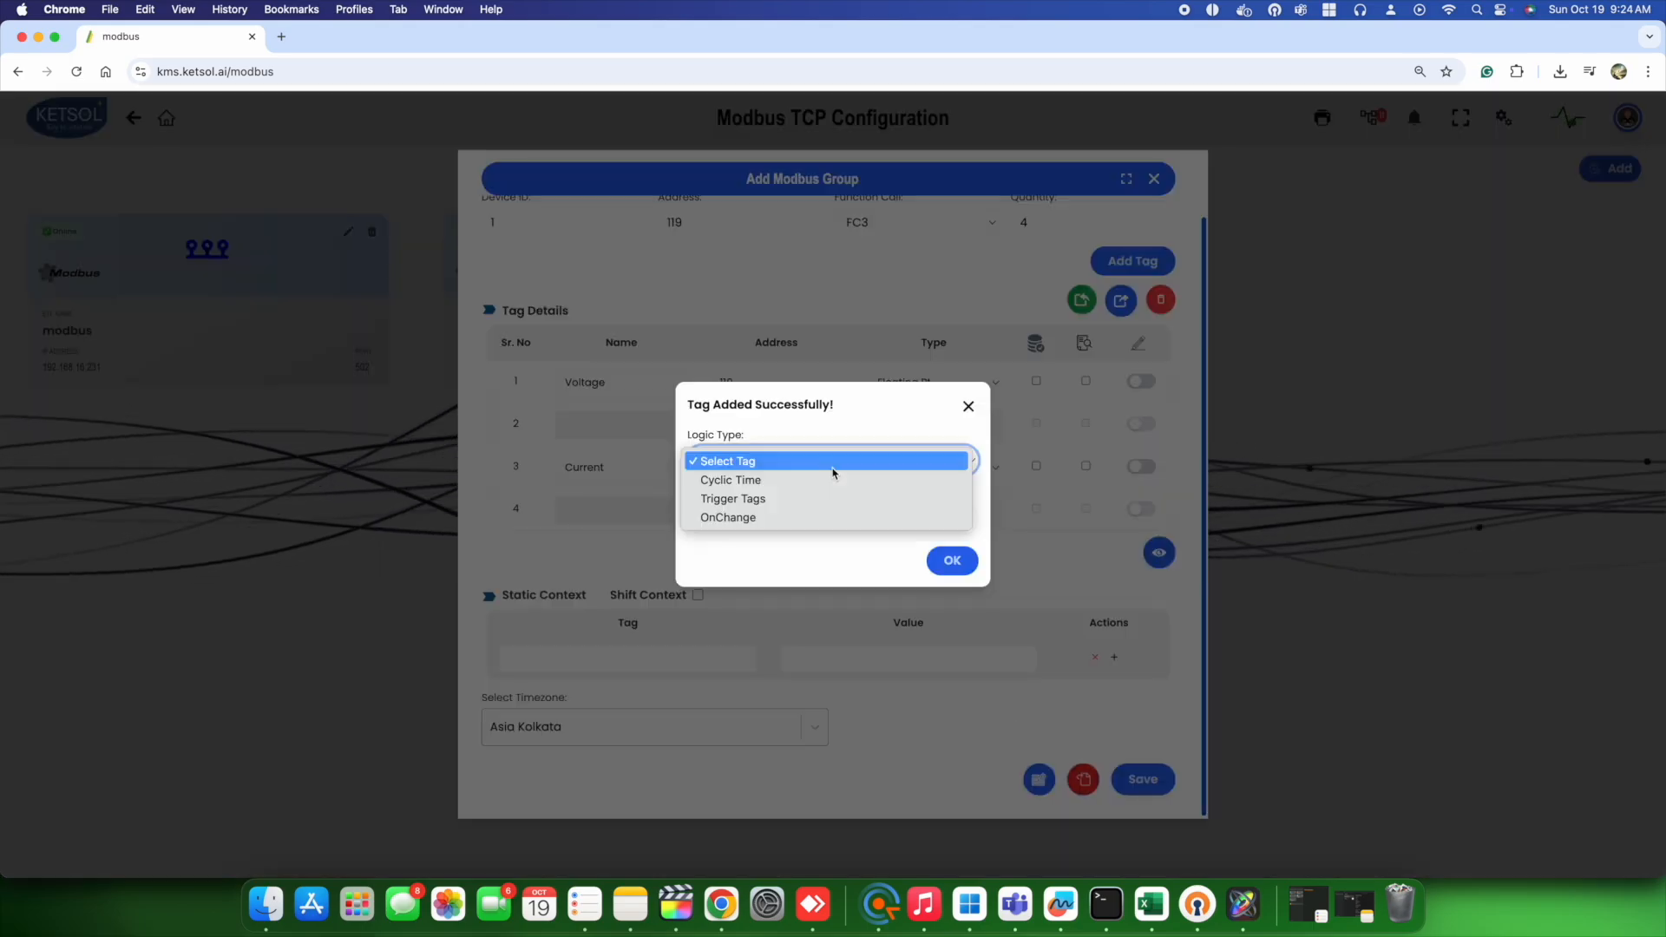
left_click(826, 480)
left_click(730, 476)
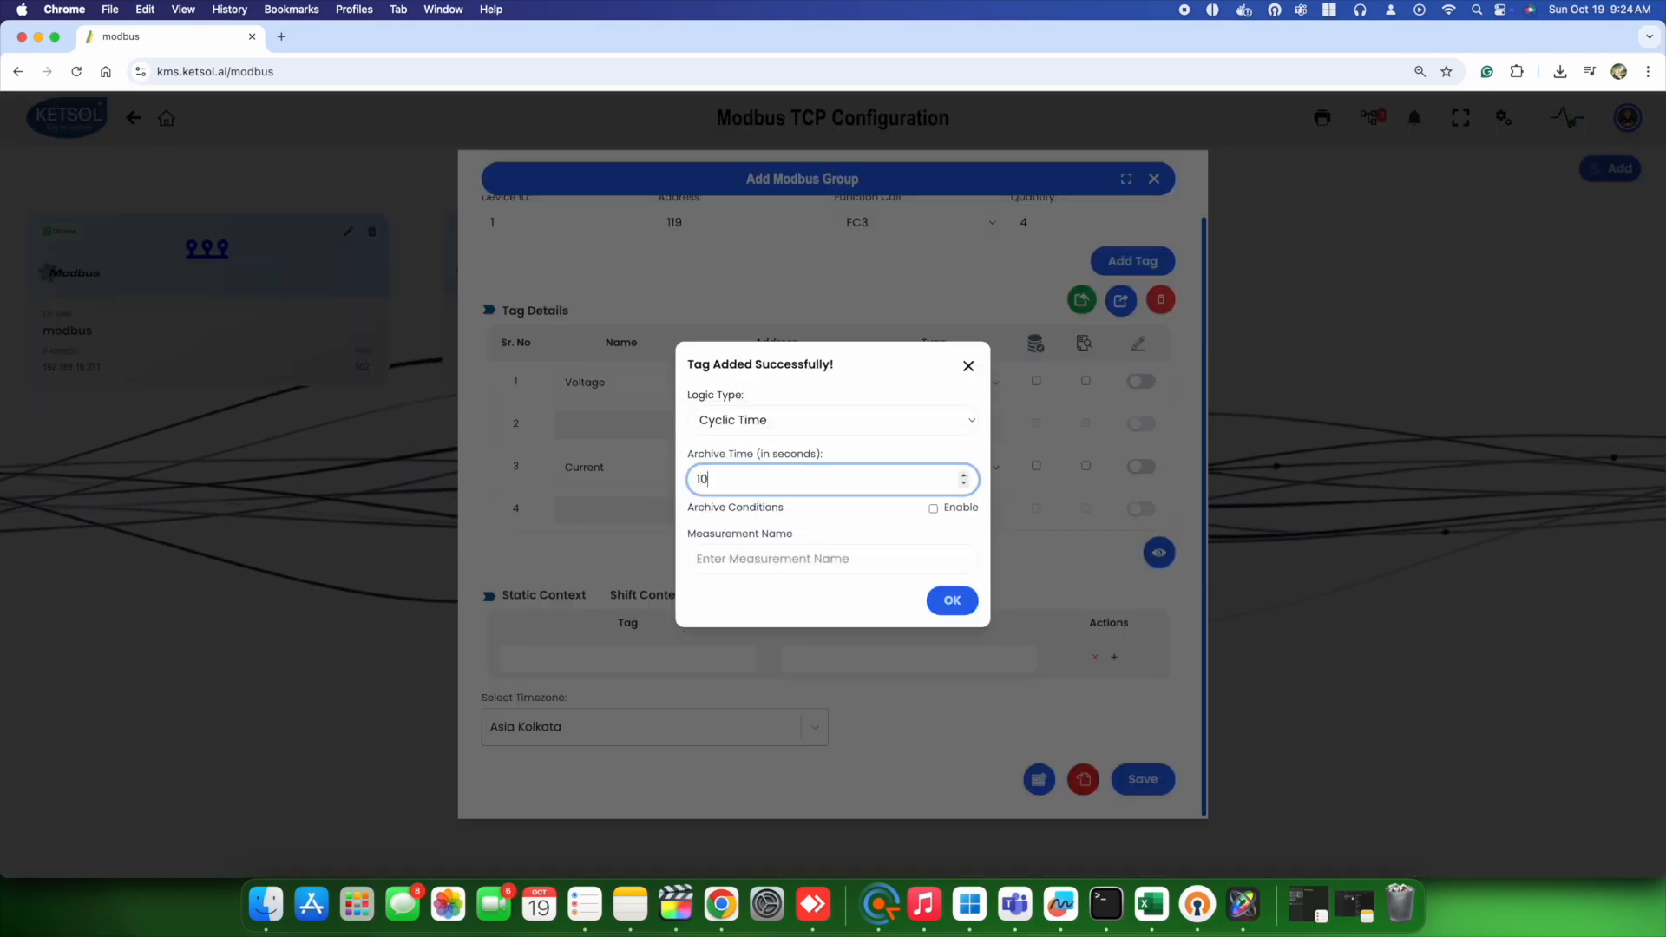
left_click(753, 559)
type("Agg")
left_click(954, 602)
left_click(1138, 779)
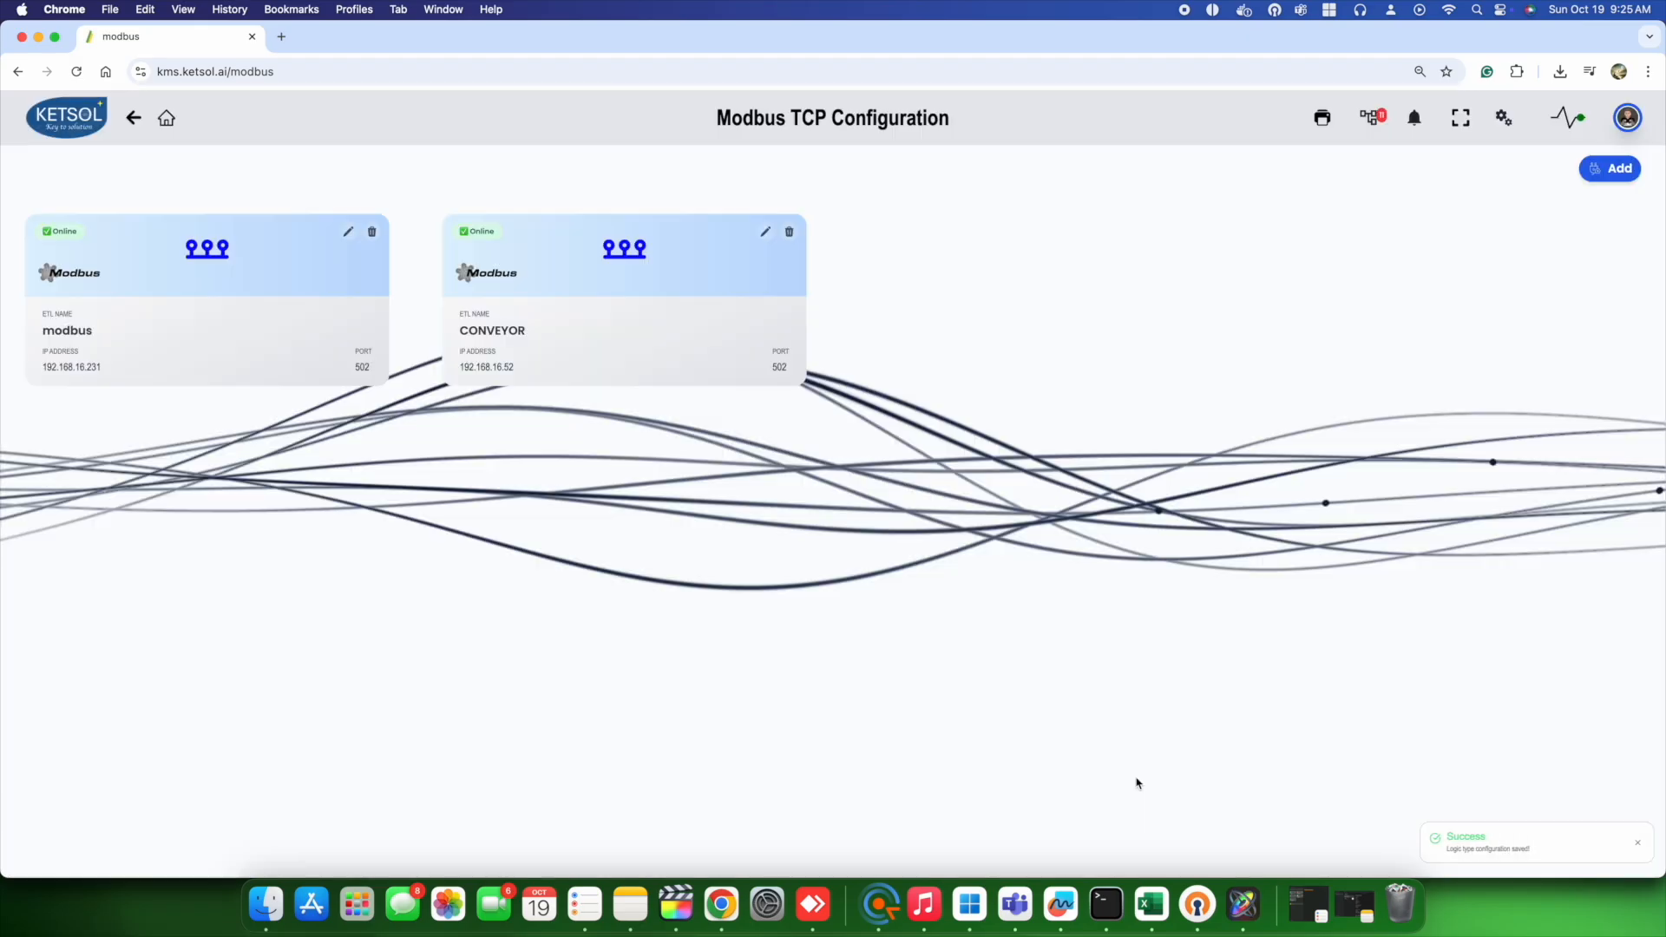
Create a folder named Aggregation in the dashboard library
left_click(166, 118)
left_click(833, 357)
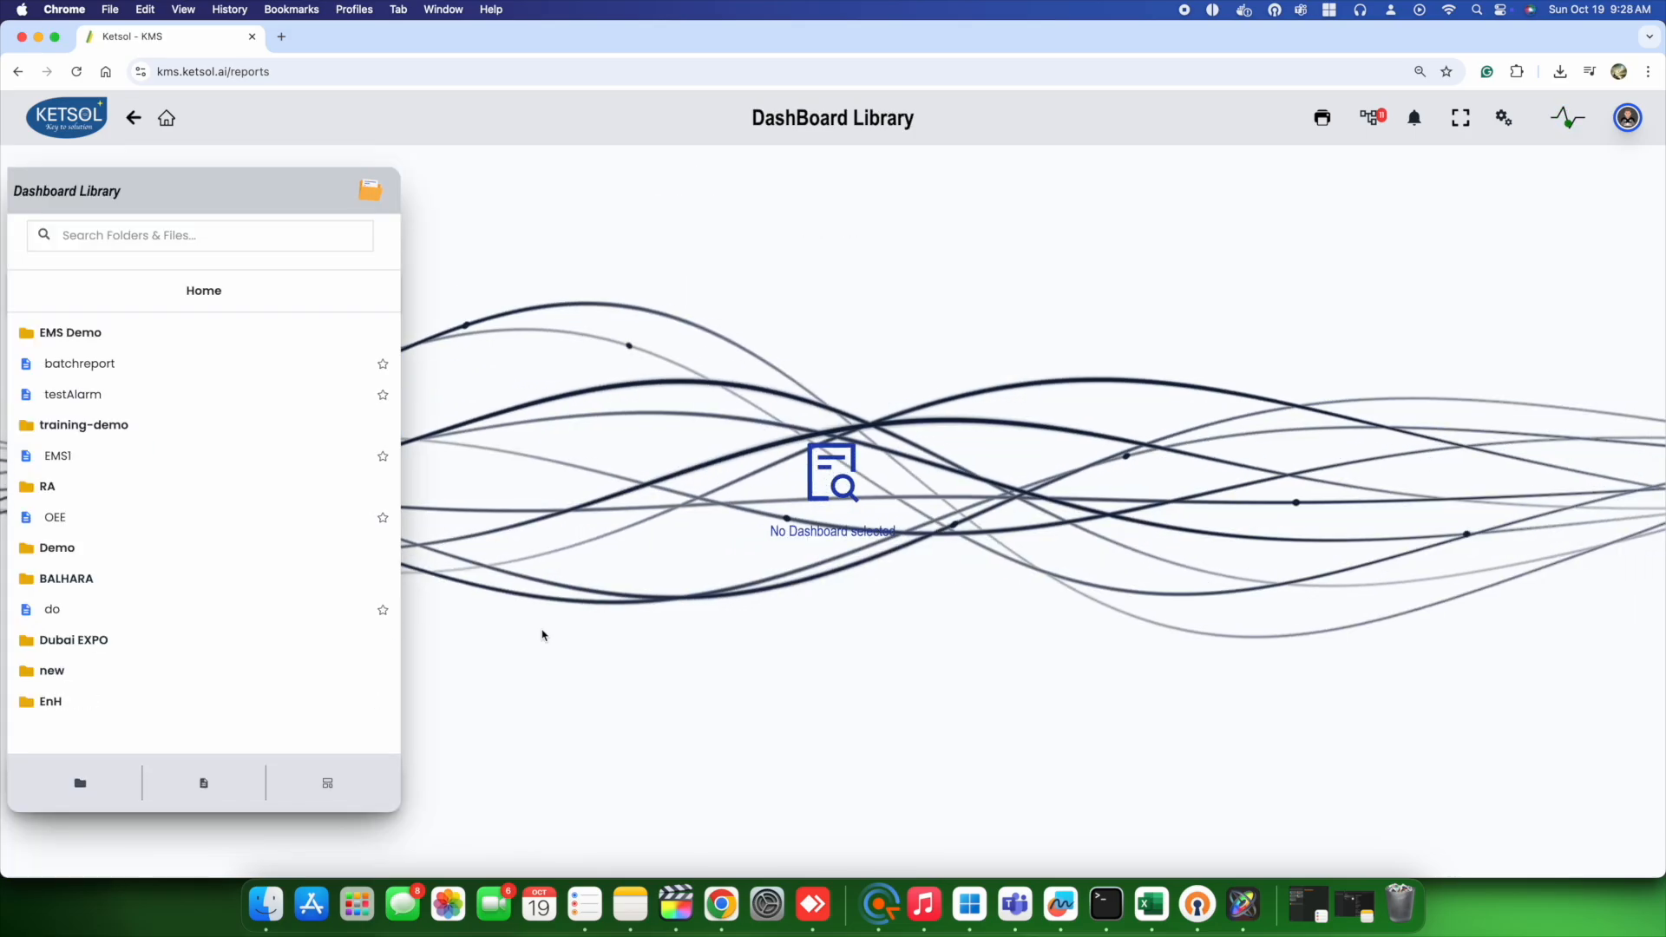
left_click(79, 783)
left_click(769, 486)
type("Agg")
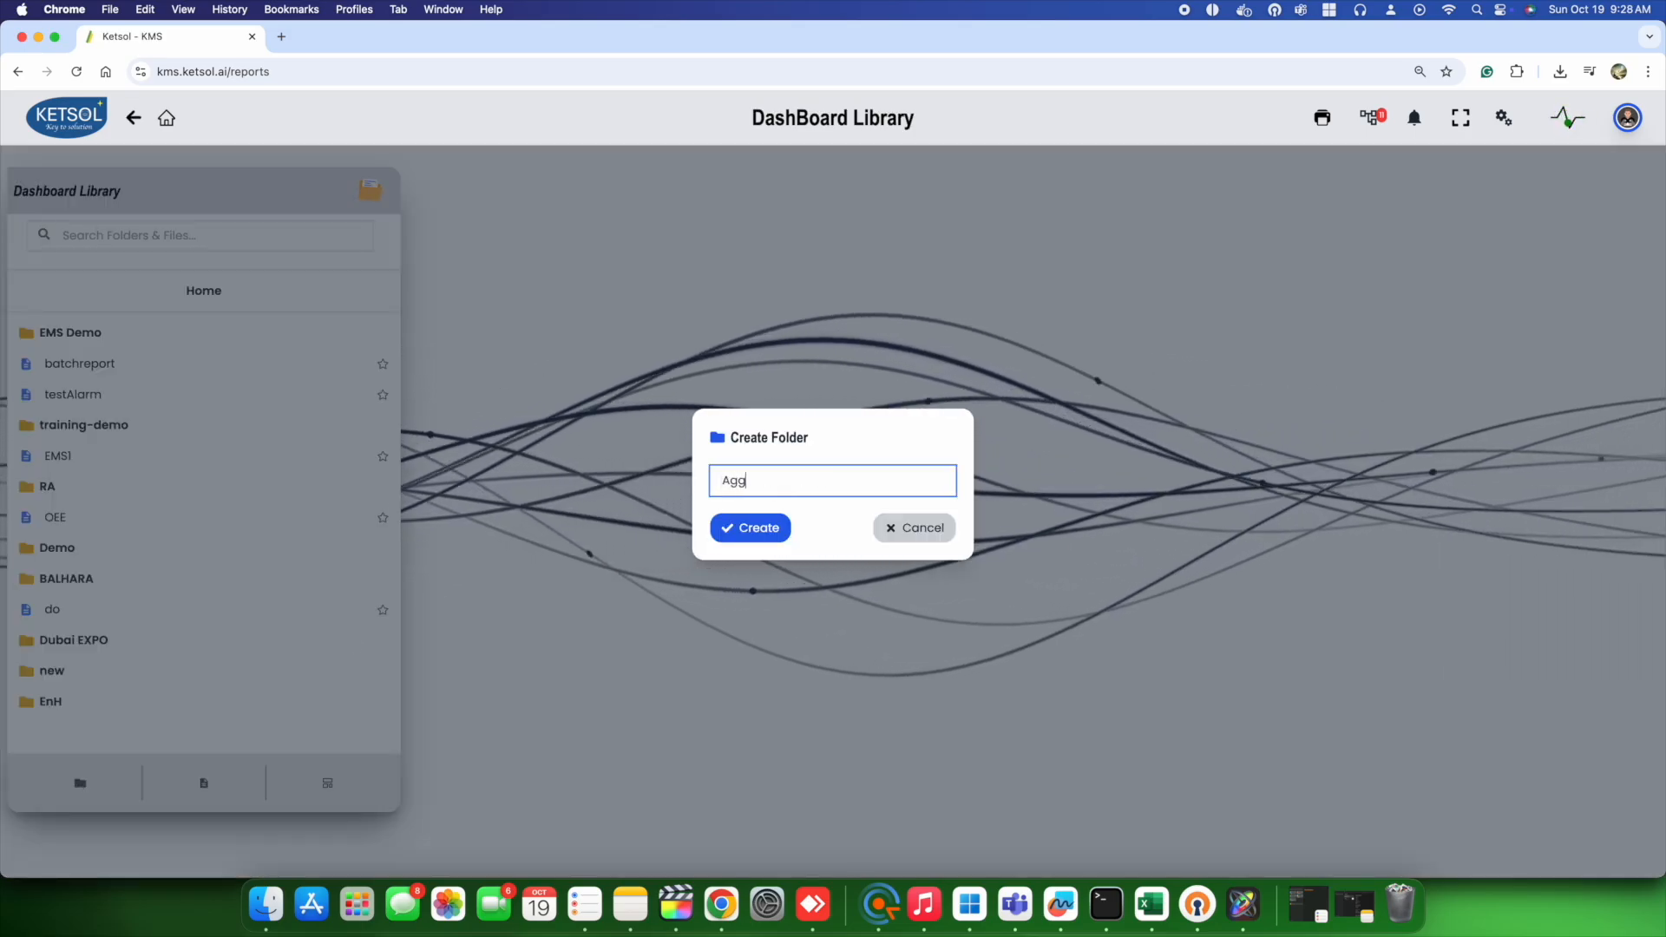
type("regation")
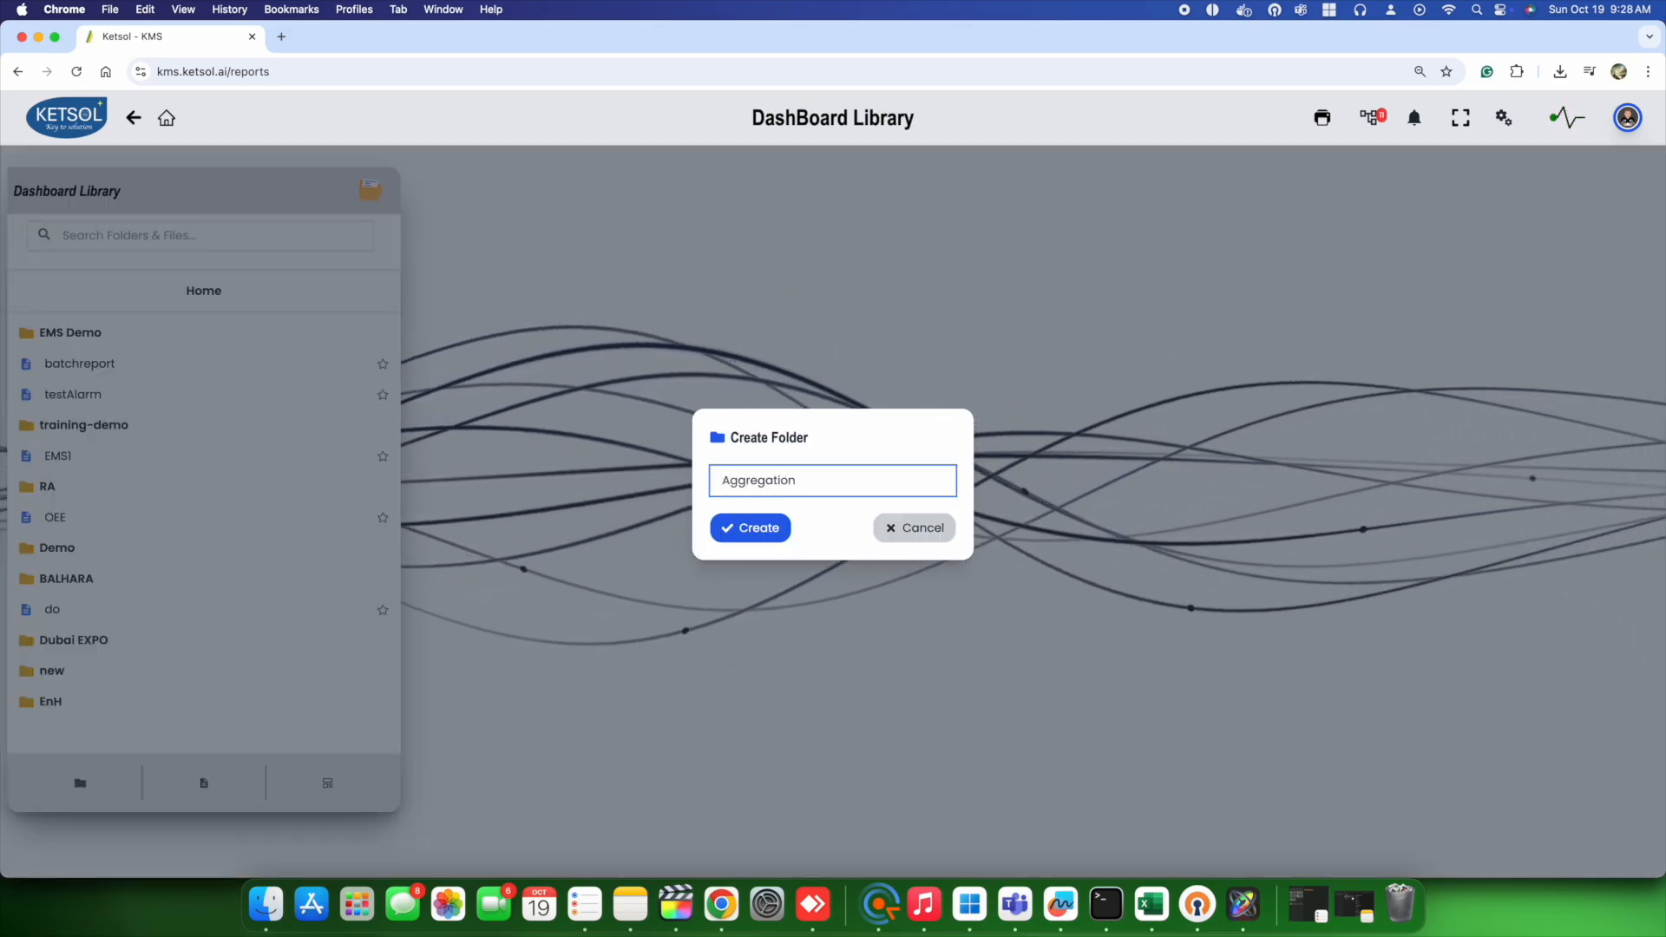
left_click(750, 528)
Create a report named "simple report" in the Aggregation folder and open it
left_click(203, 782)
left_click(781, 480)
type("simple report")
left_click(751, 528)
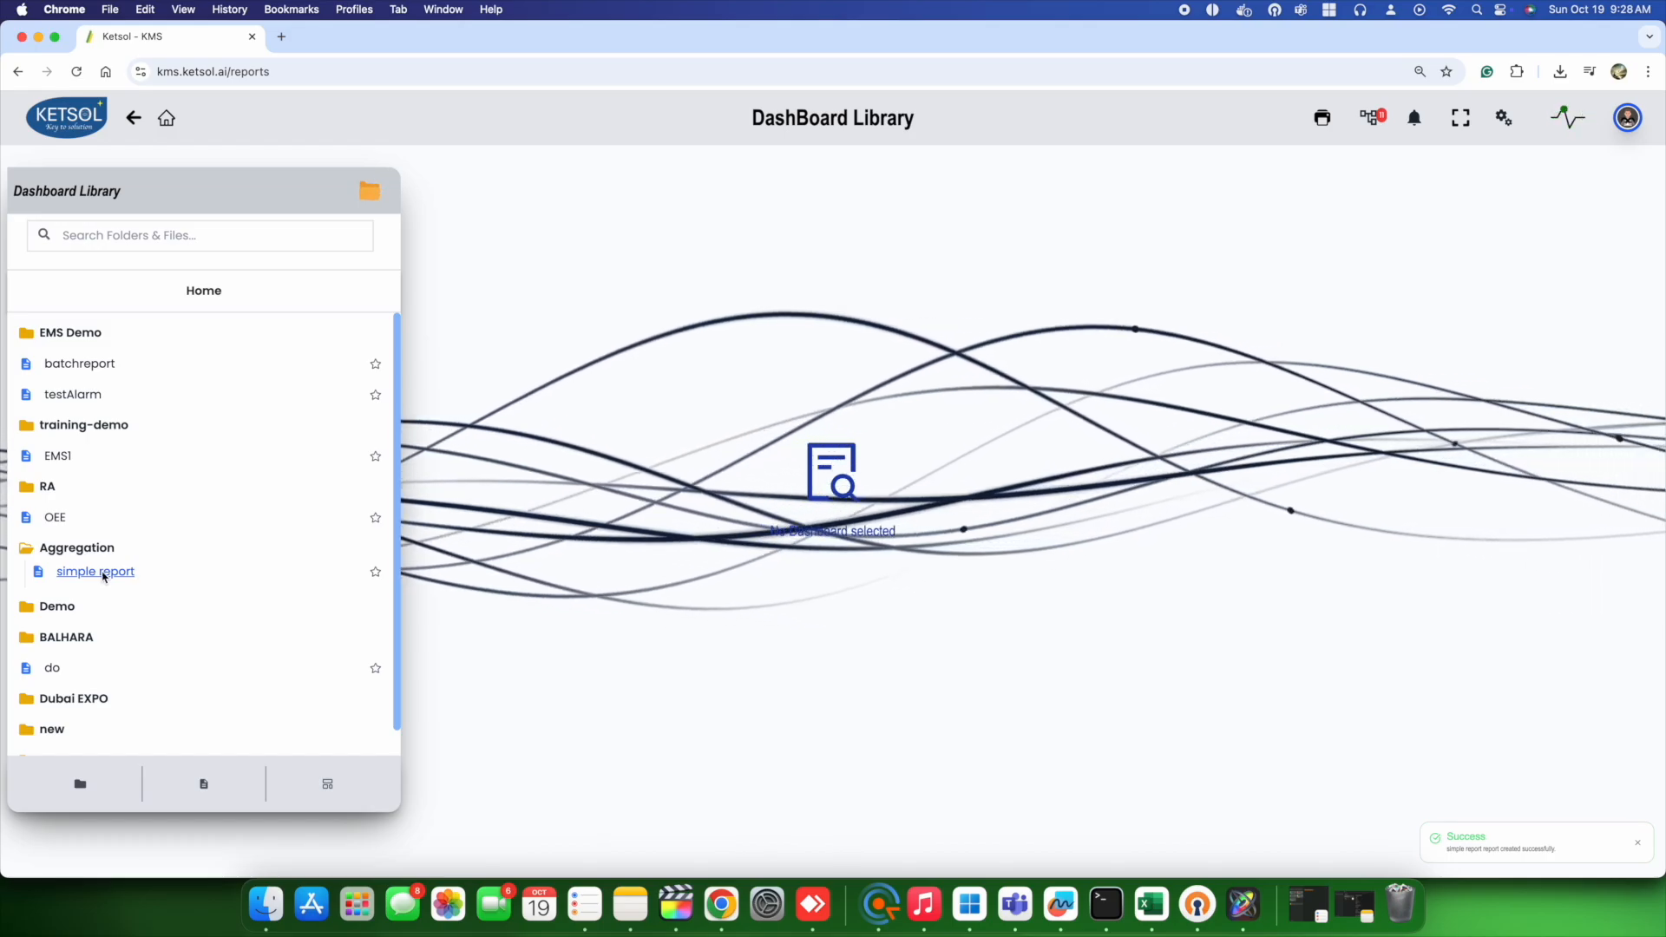
left_click(95, 570)
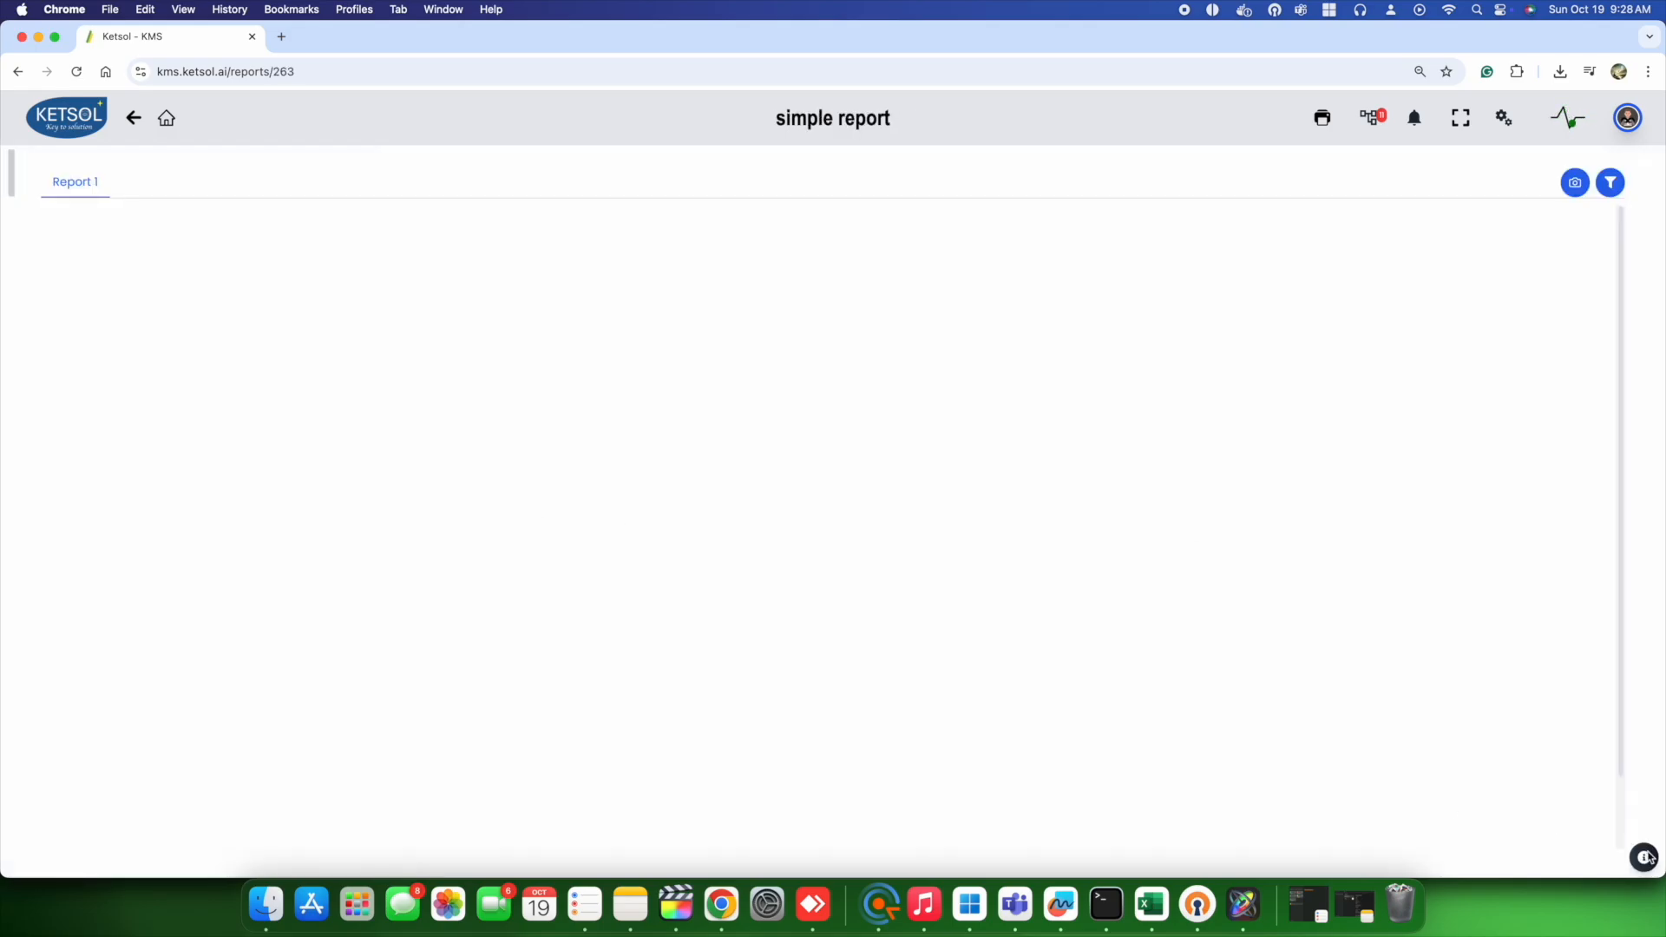
Insert a historian Table Widget into the simple report
left_click(1539, 168)
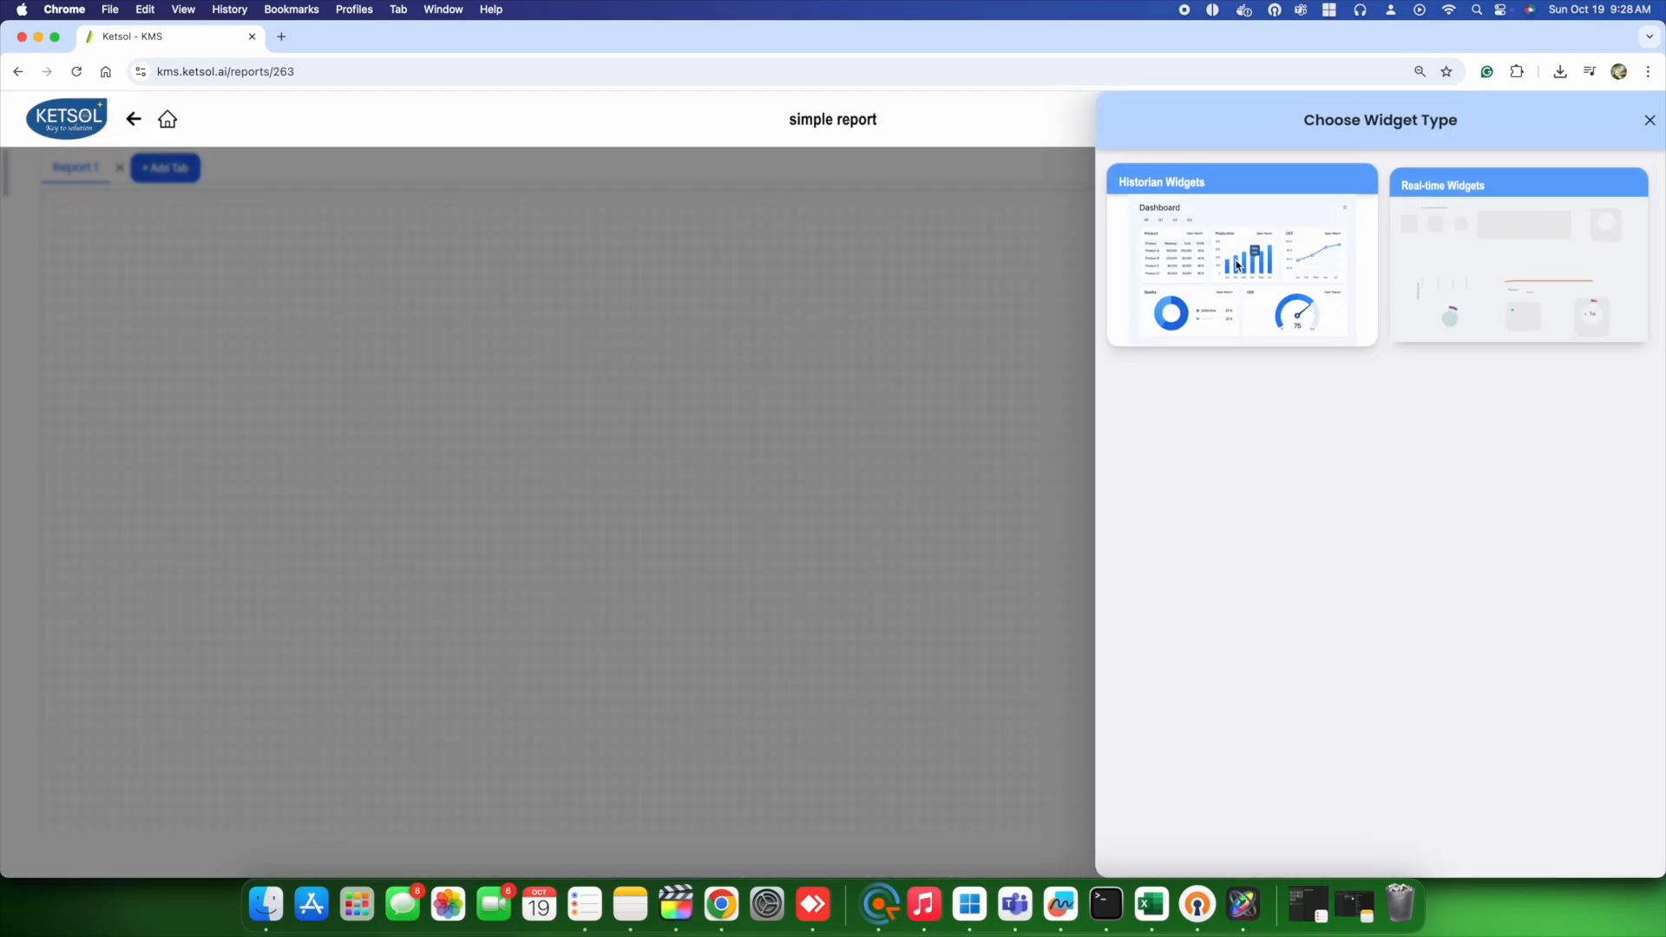
left_click(1483, 246)
left_click(1122, 221)
left_click(80, 244)
left_click(87, 313)
type("Simple report")
left_click(61, 384)
left_click(214, 384)
left_click(83, 530)
Set the widget's data source to table agg with columns agg.current and agg.voltage
left_click(1164, 666)
type("agg")
left_click(1148, 559)
left_click(1148, 577)
left_click(1145, 634)
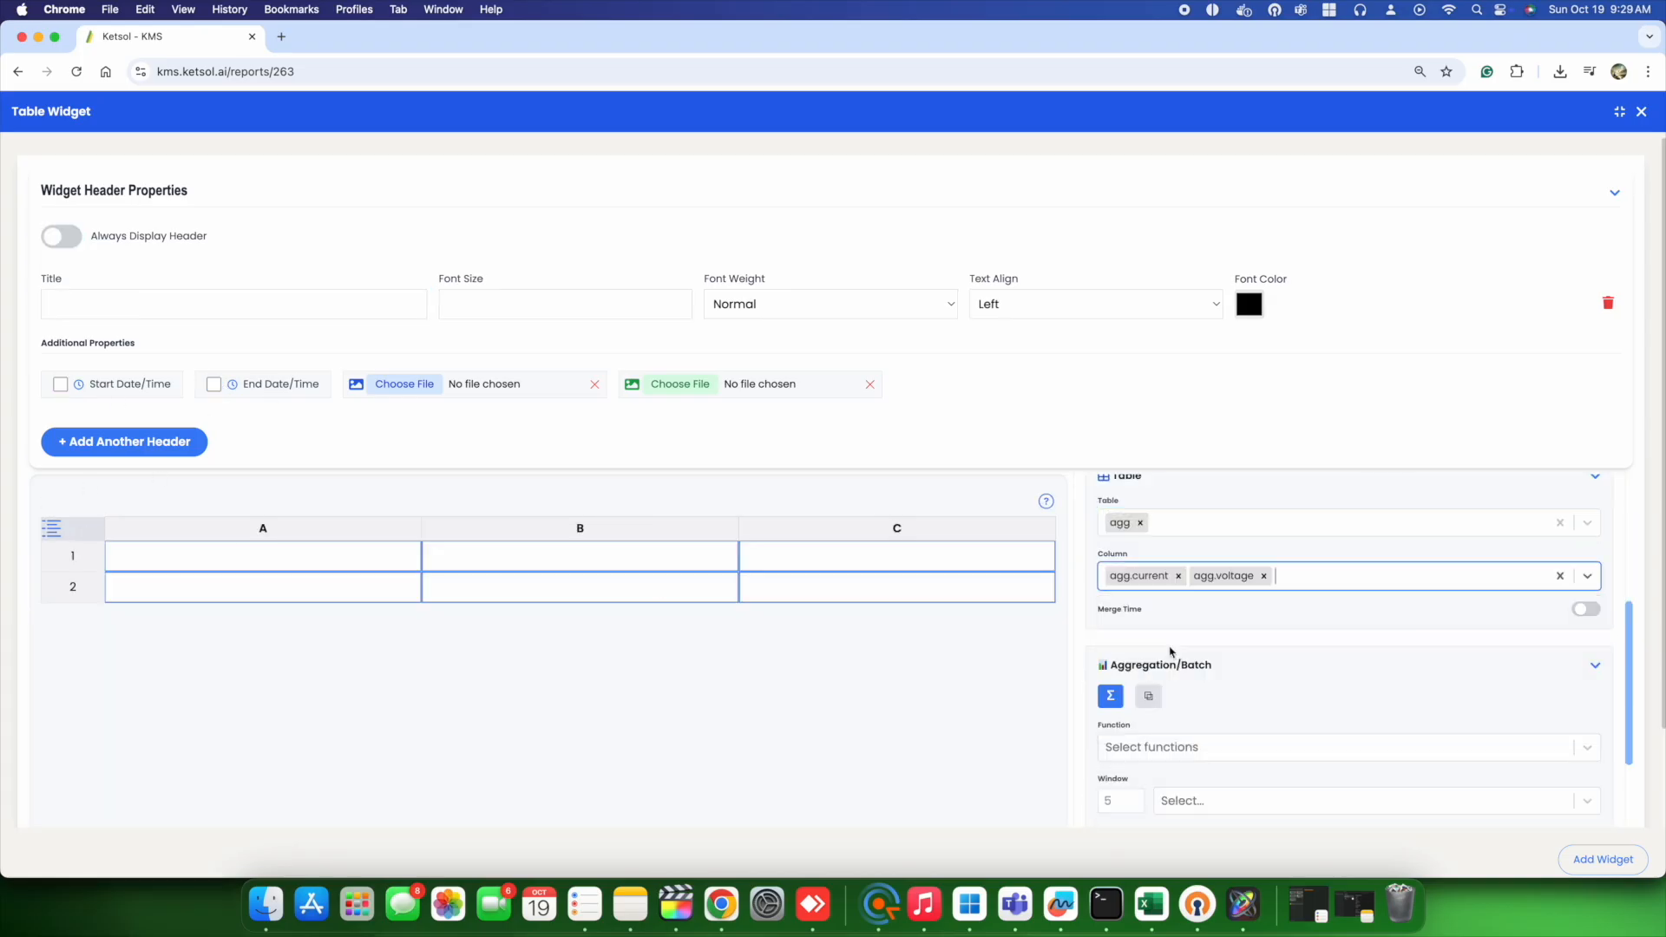
Assign the time column to cell A2 and agg.voltage to cell B2 of the widget table
scroll(1181, 681, "down", 2)
left_click(333, 593)
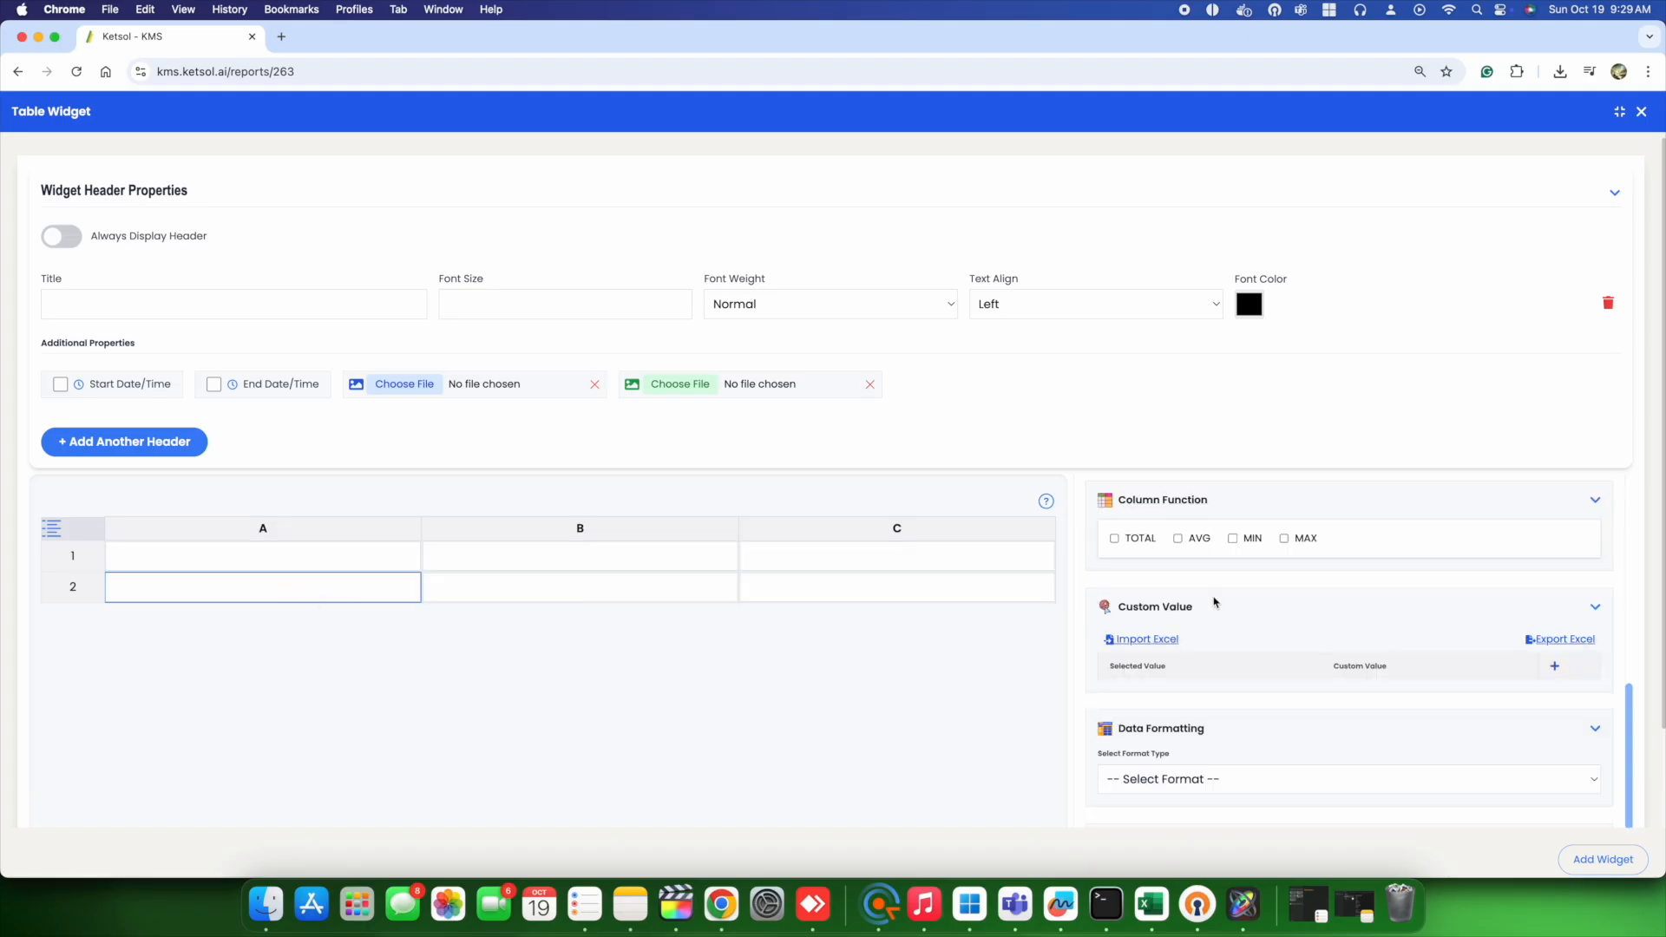
scroll(1209, 607, "down", 5)
left_click(1155, 773)
scroll(1155, 775, "down", 3)
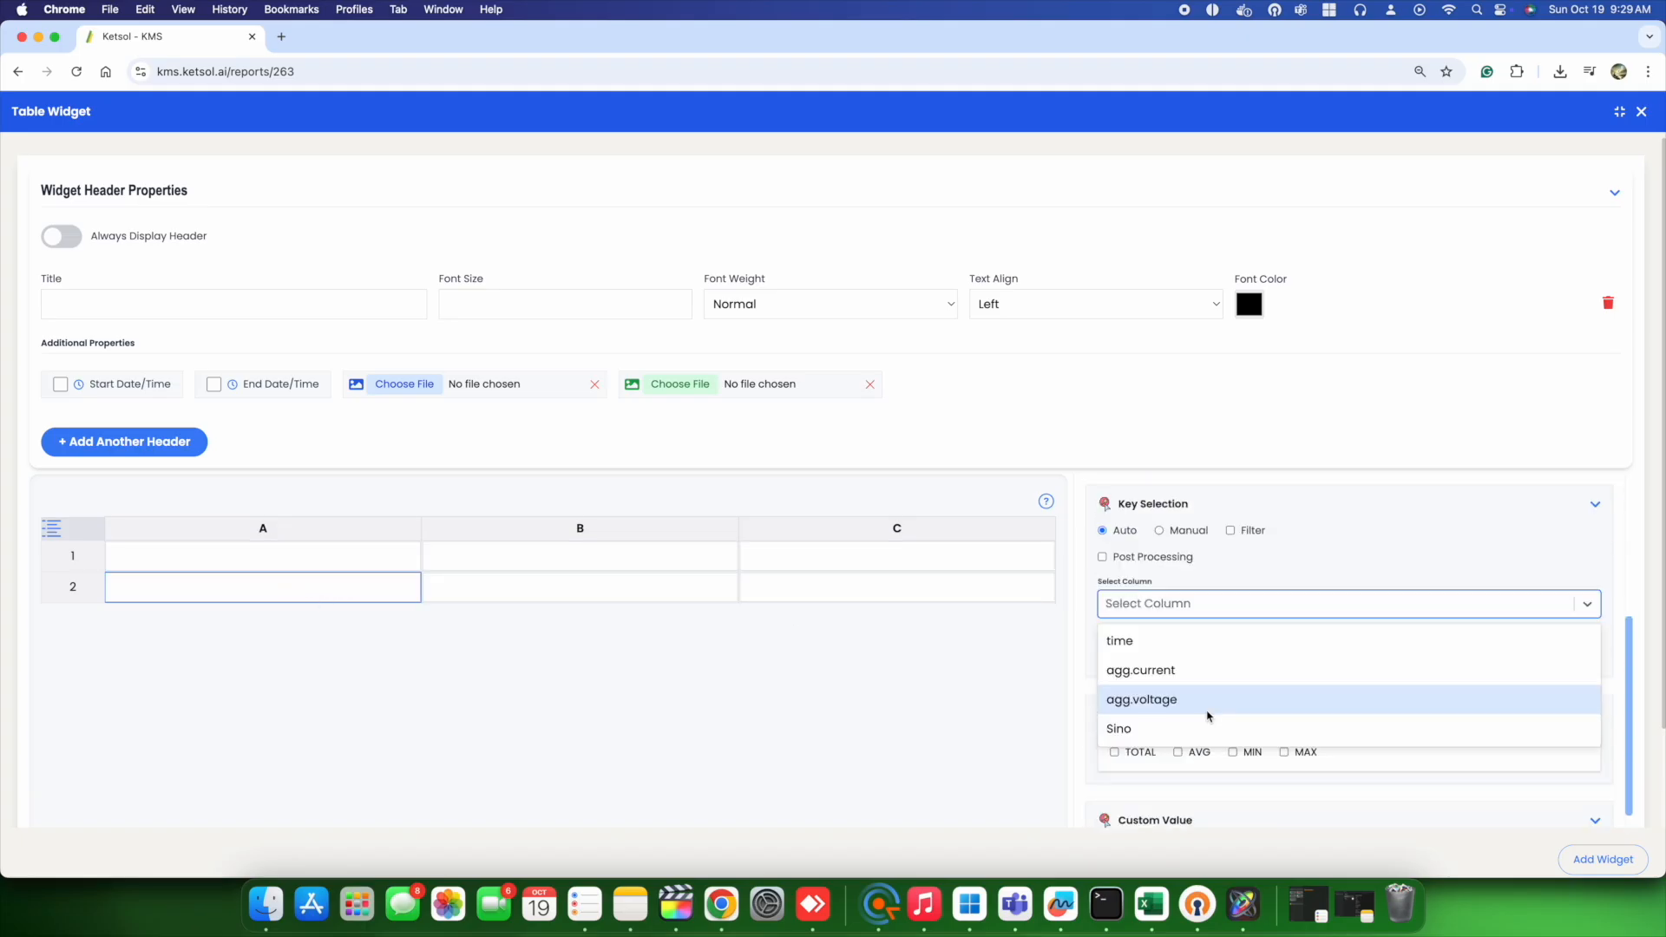
left_click(1145, 646)
left_click(1142, 605)
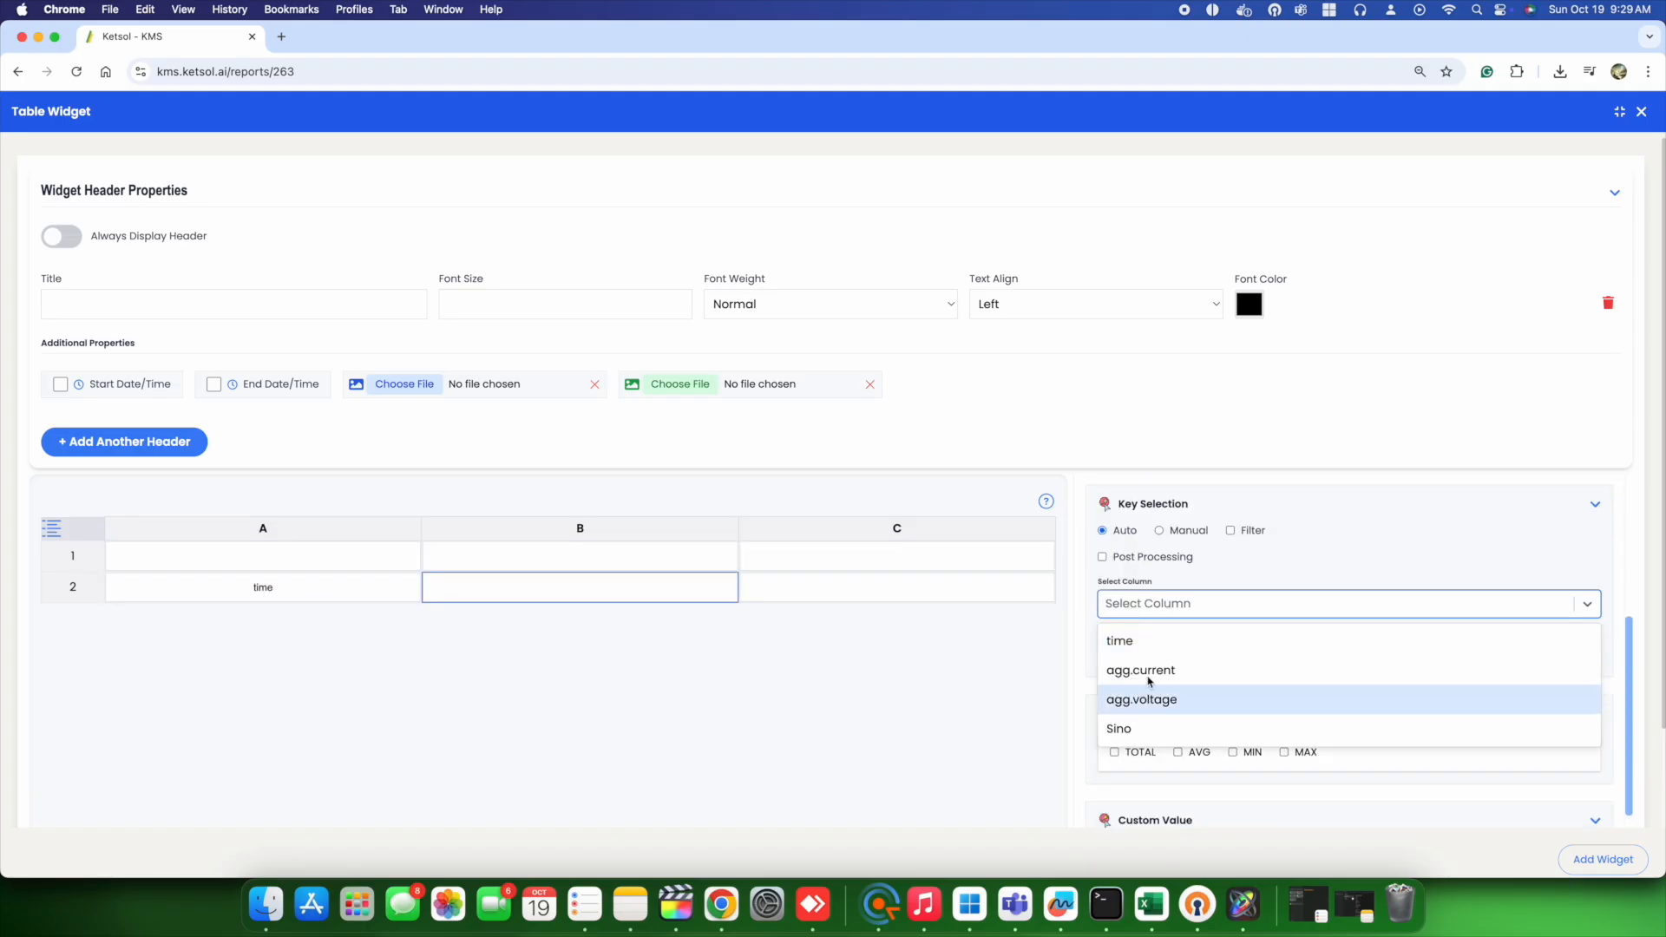
left_click(1152, 700)
Assign agg.current to cell C2 and add the finished table widget to the report
left_click(1105, 531)
left_click(1141, 598)
left_click(1145, 667)
scroll(1032, 662, "down", 1)
scroll(1383, 824, "down", 5)
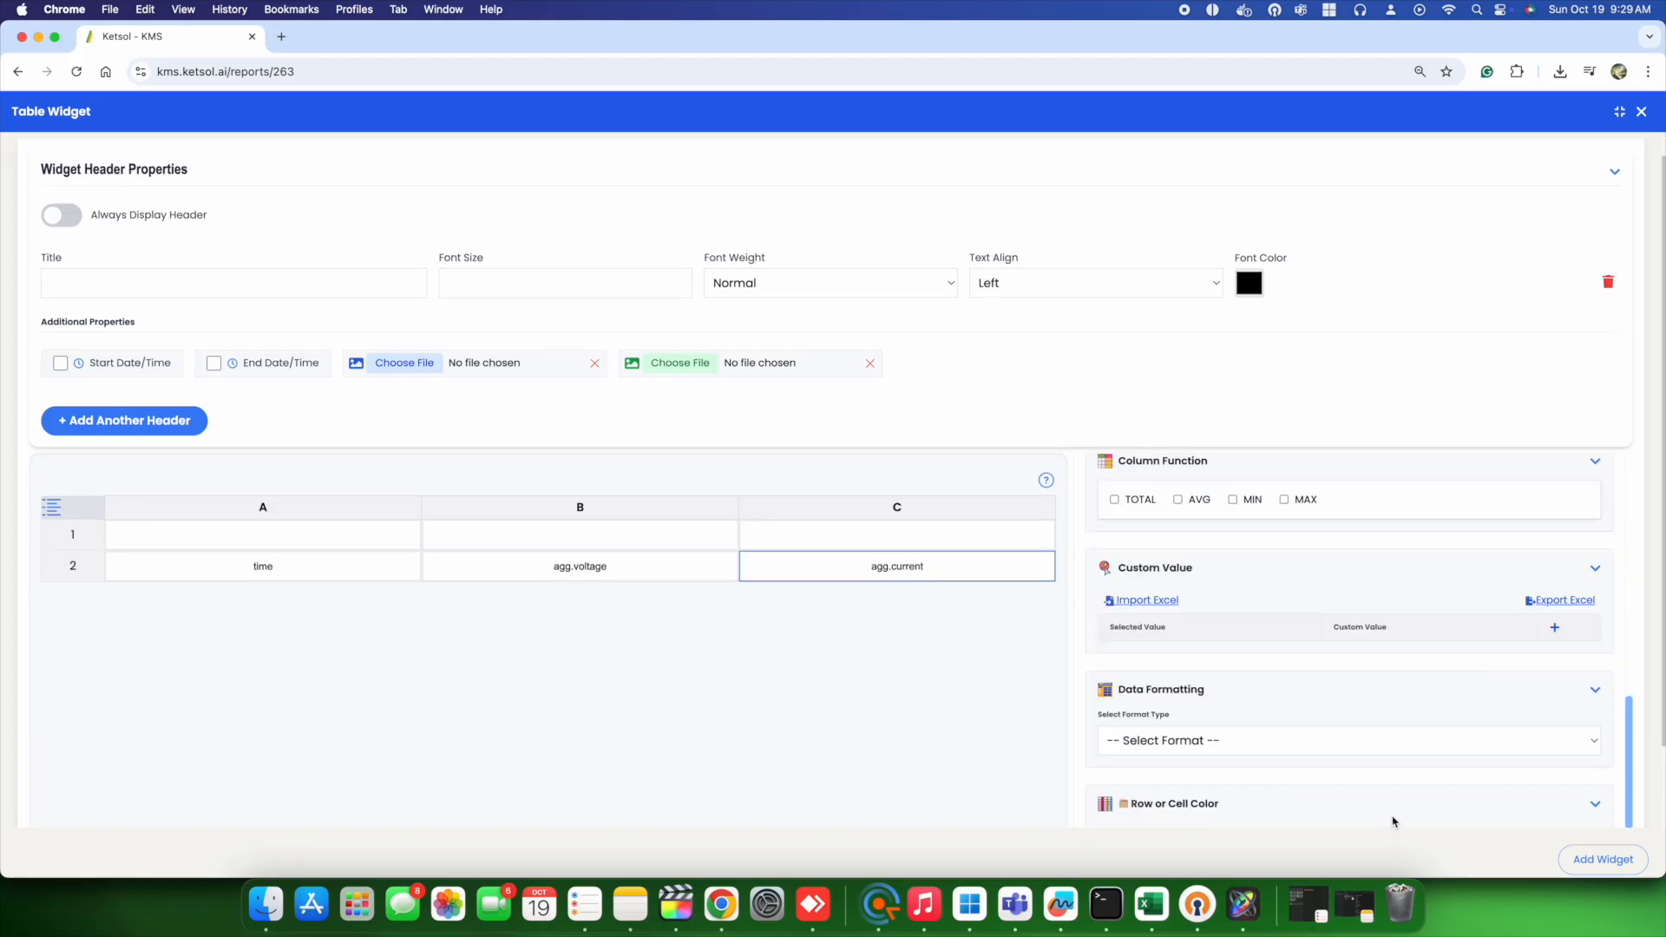
left_click(1602, 859)
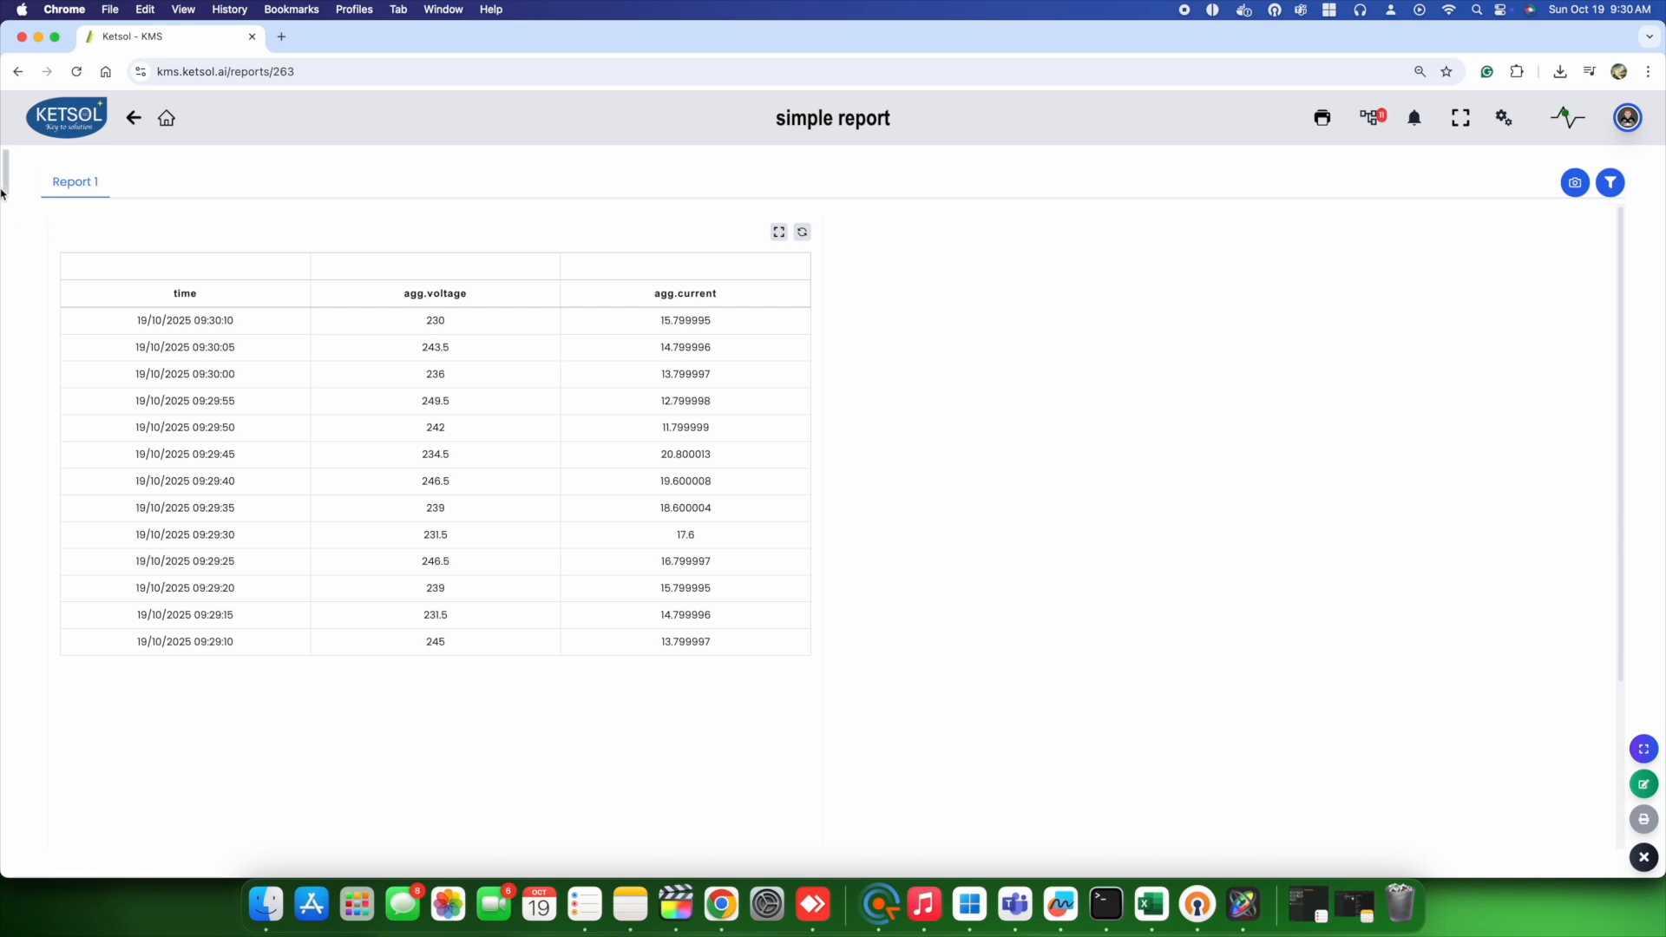
Create a report named Avg in the Aggregation folder and open it
left_click(26, 174)
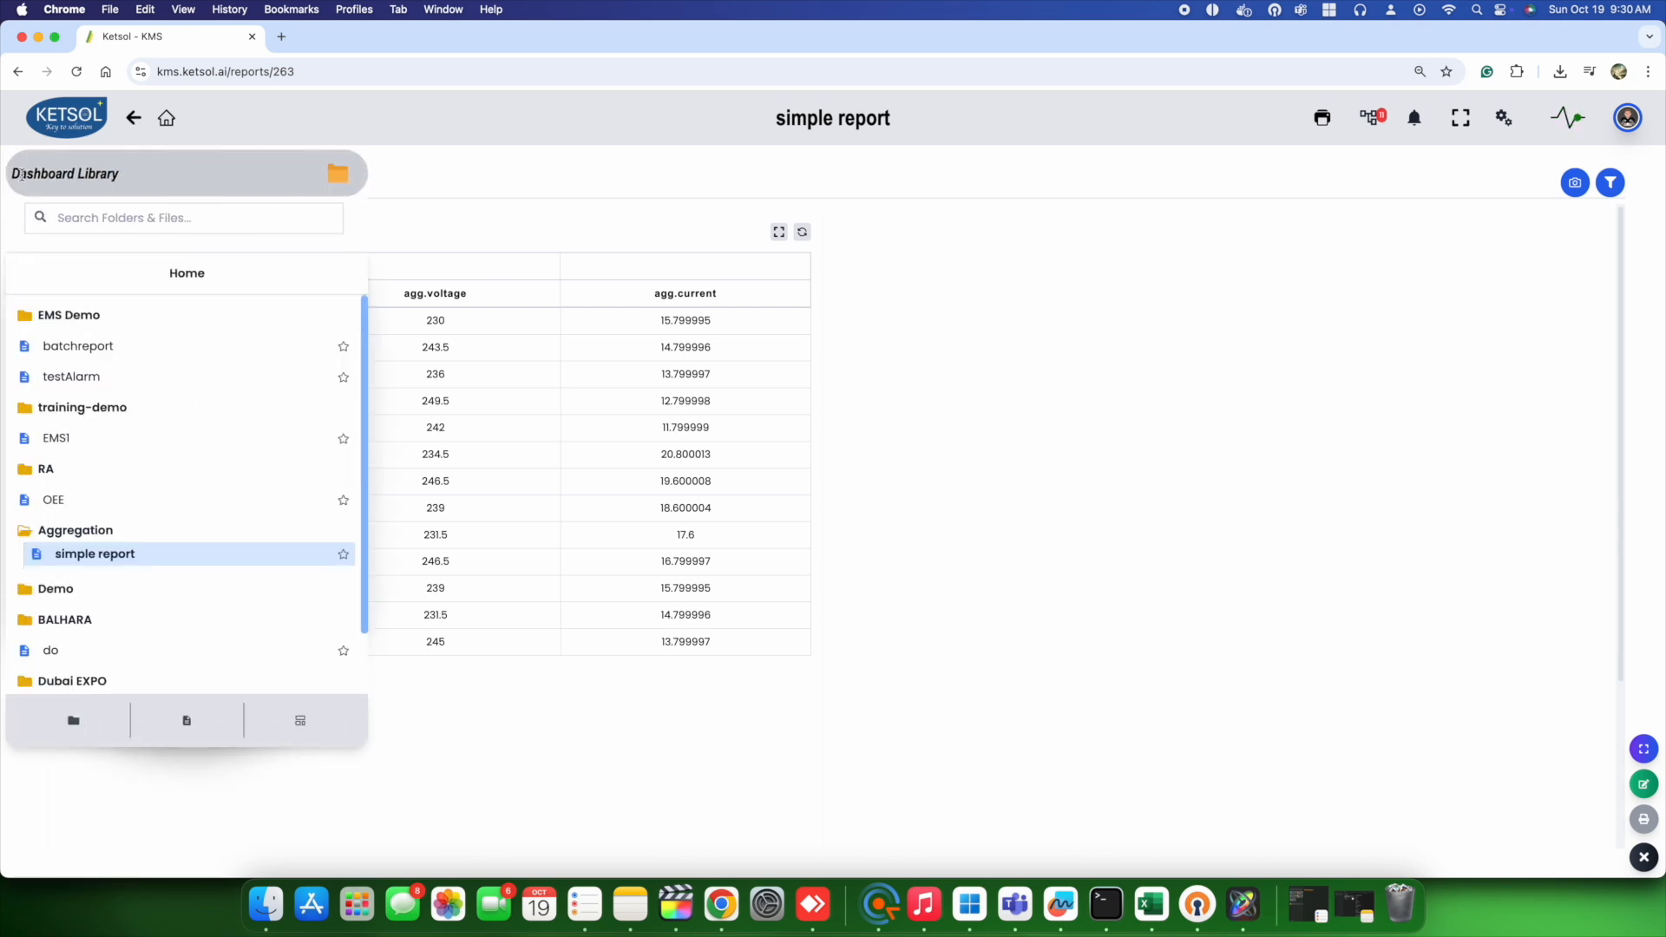
left_click(82, 537)
left_click(86, 539)
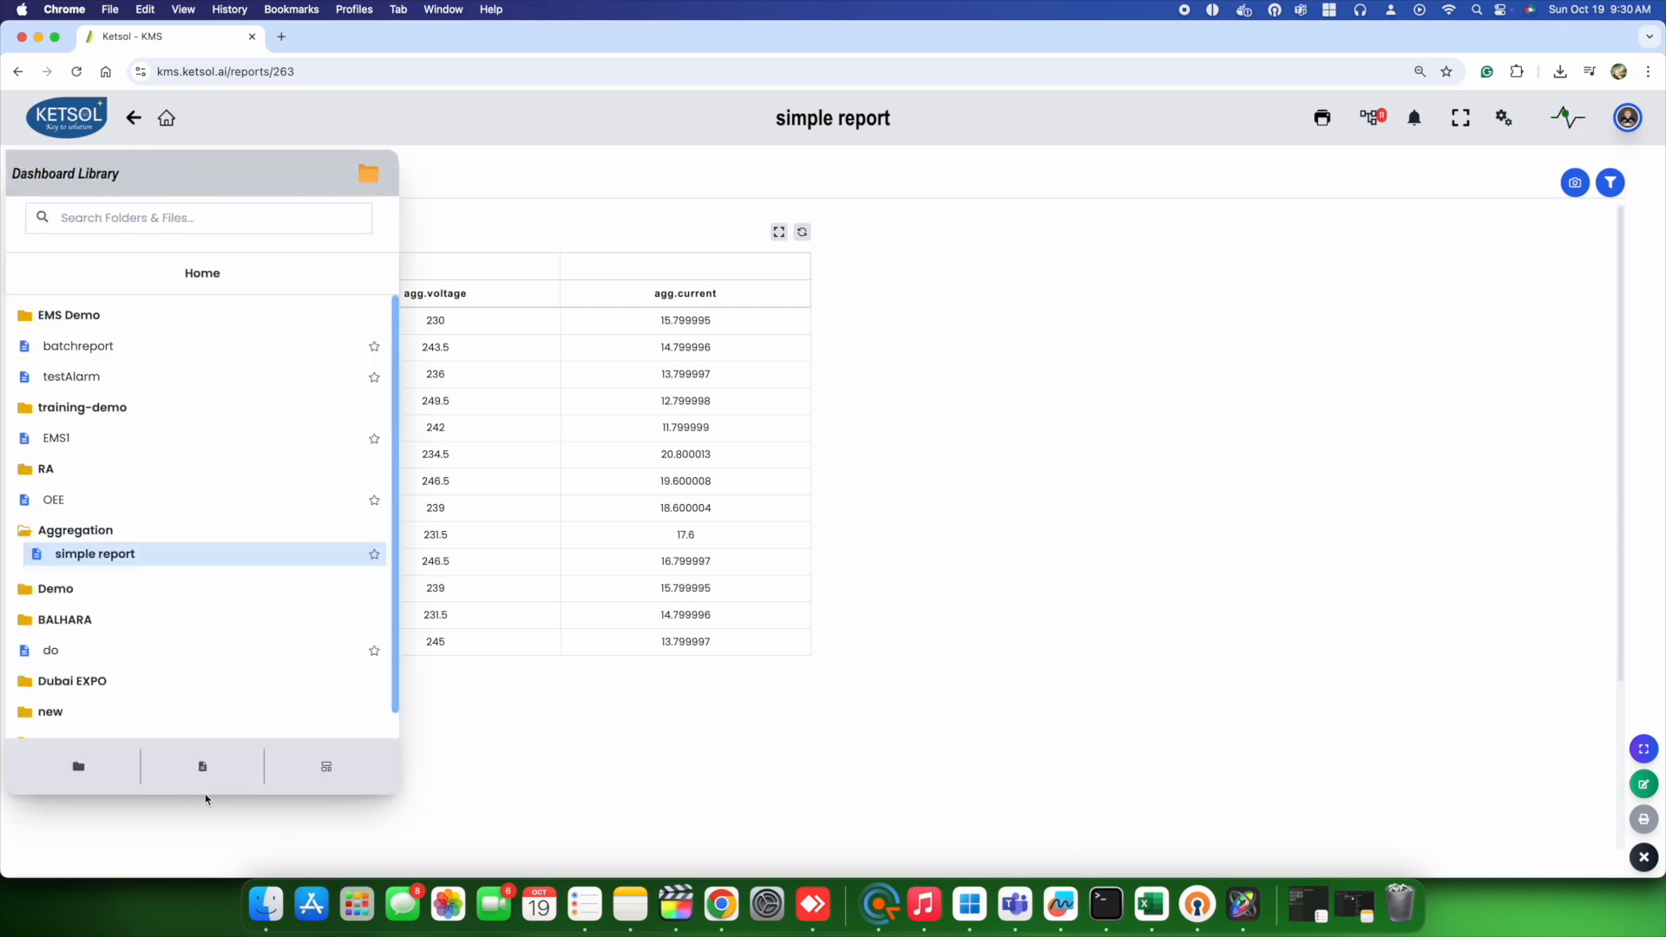
left_click(205, 765)
left_click(851, 481)
type("Avg")
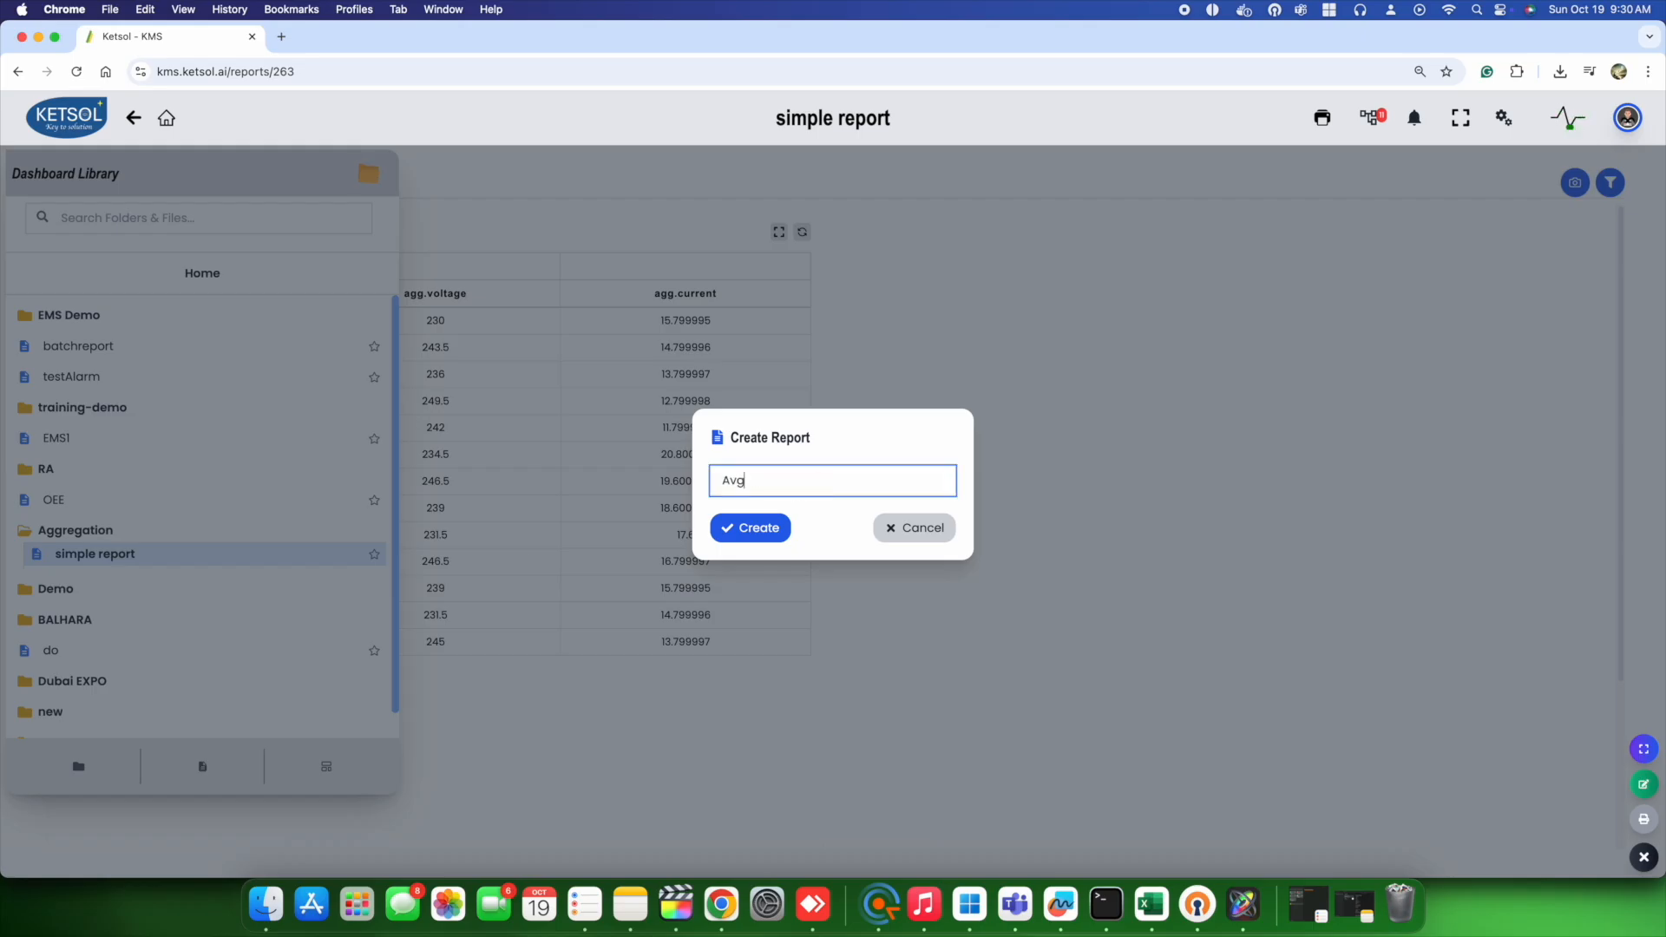
left_click(780, 531)
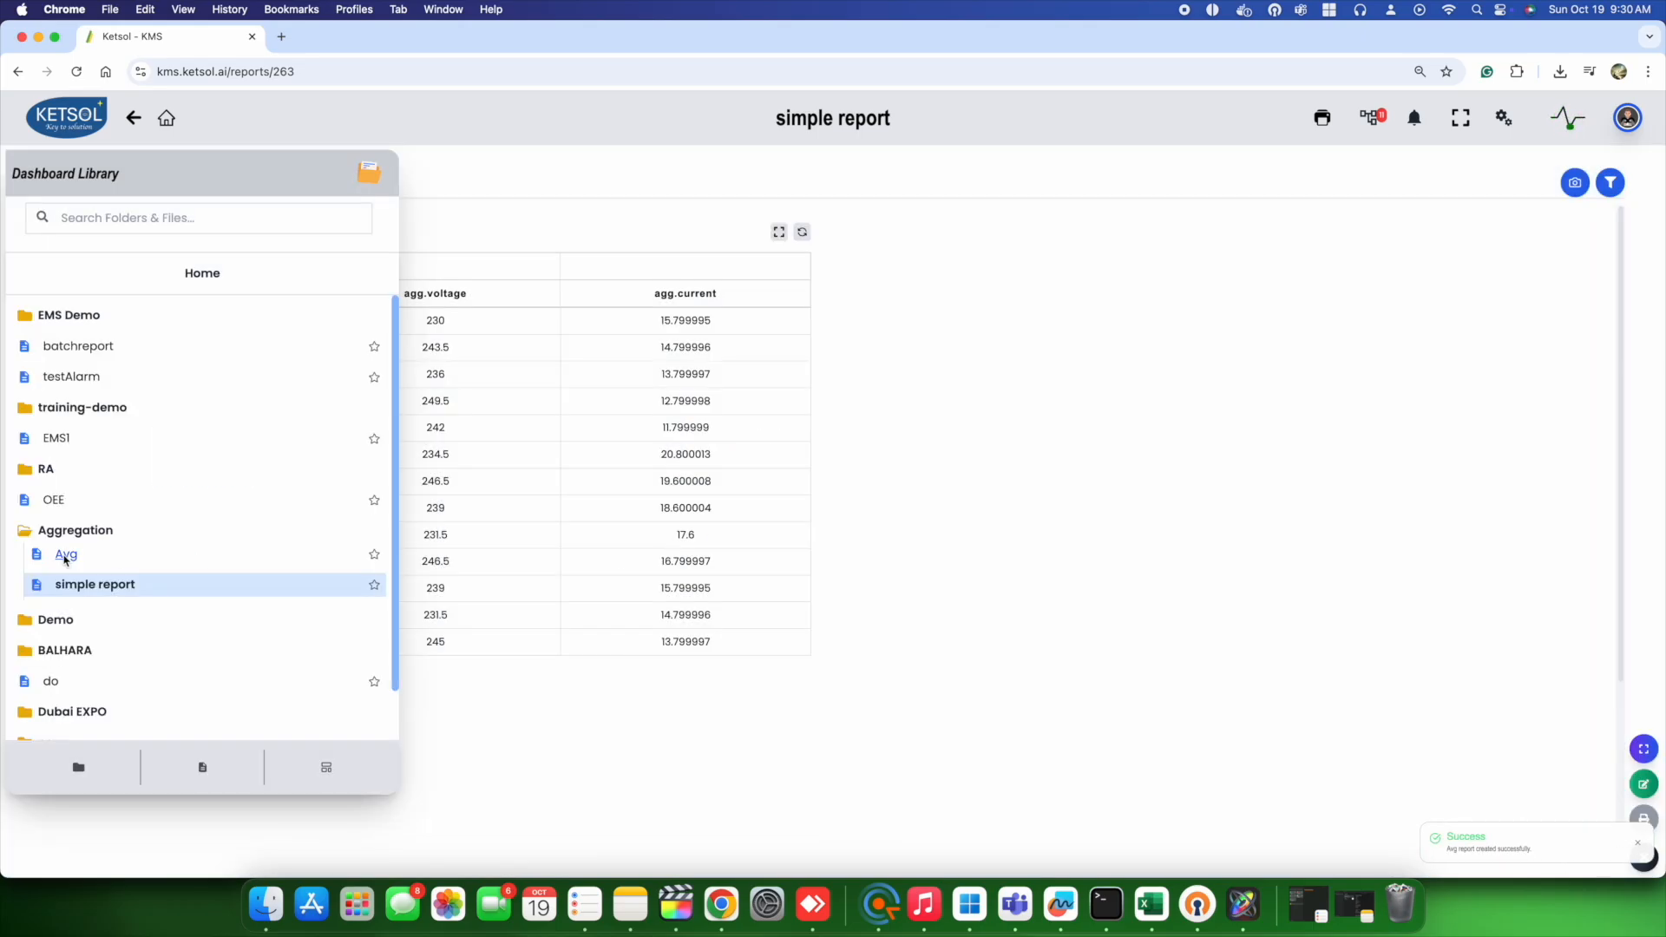
left_click(65, 555)
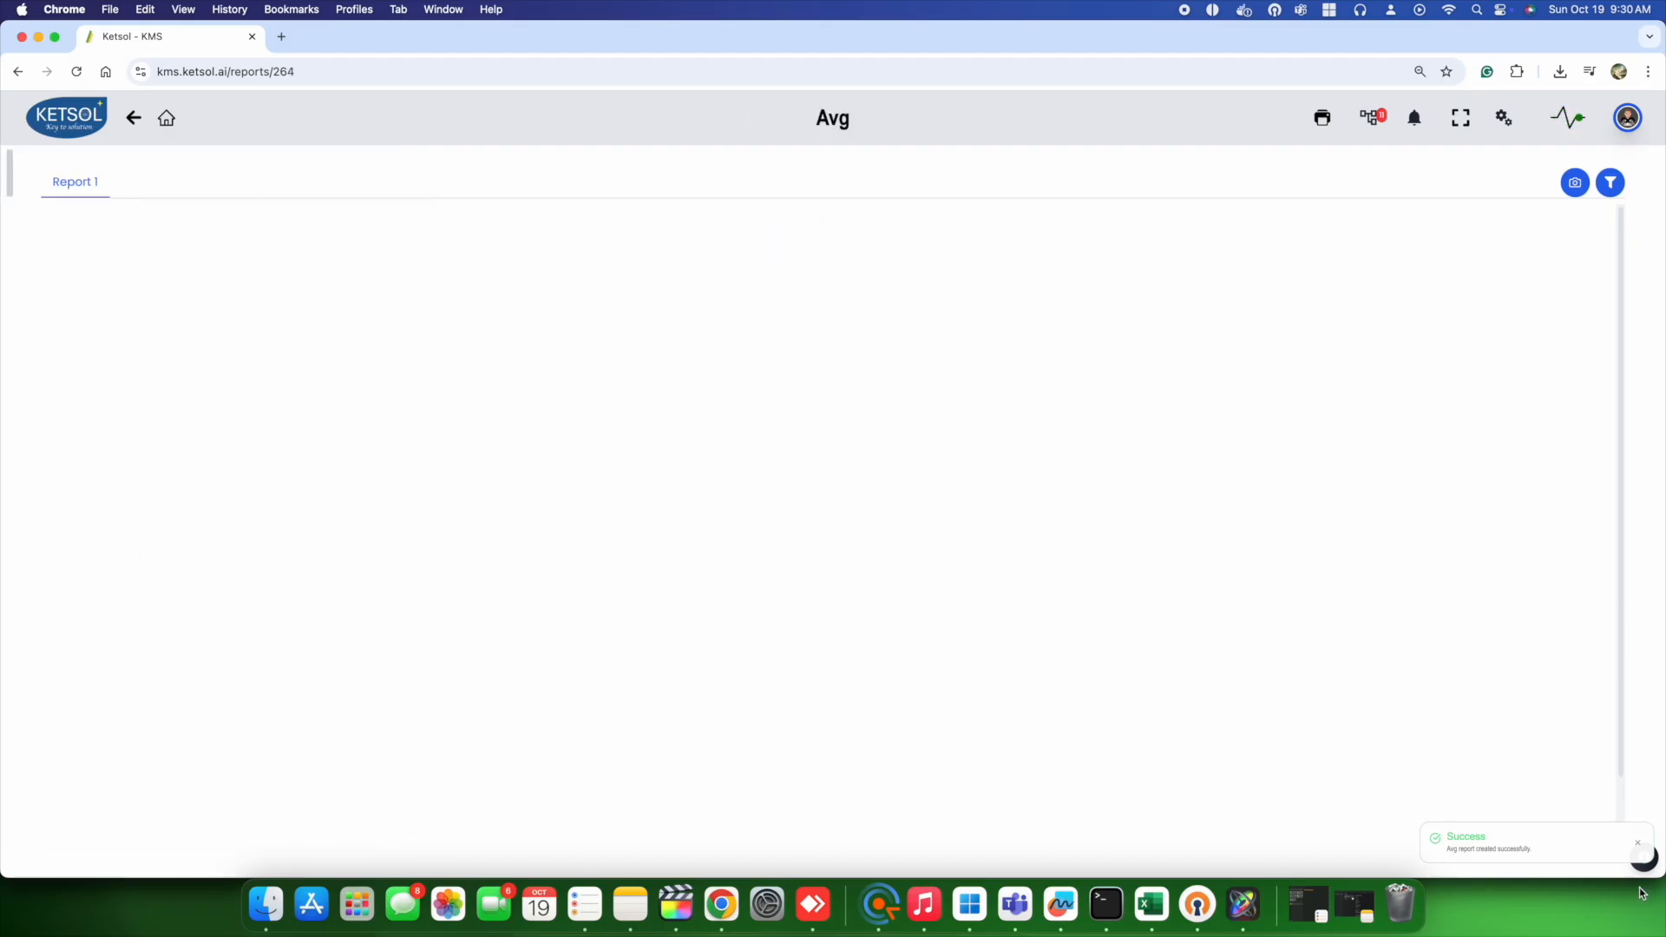
Put the Avg report into edit mode and insert a historian Table Widget
left_click(1644, 859)
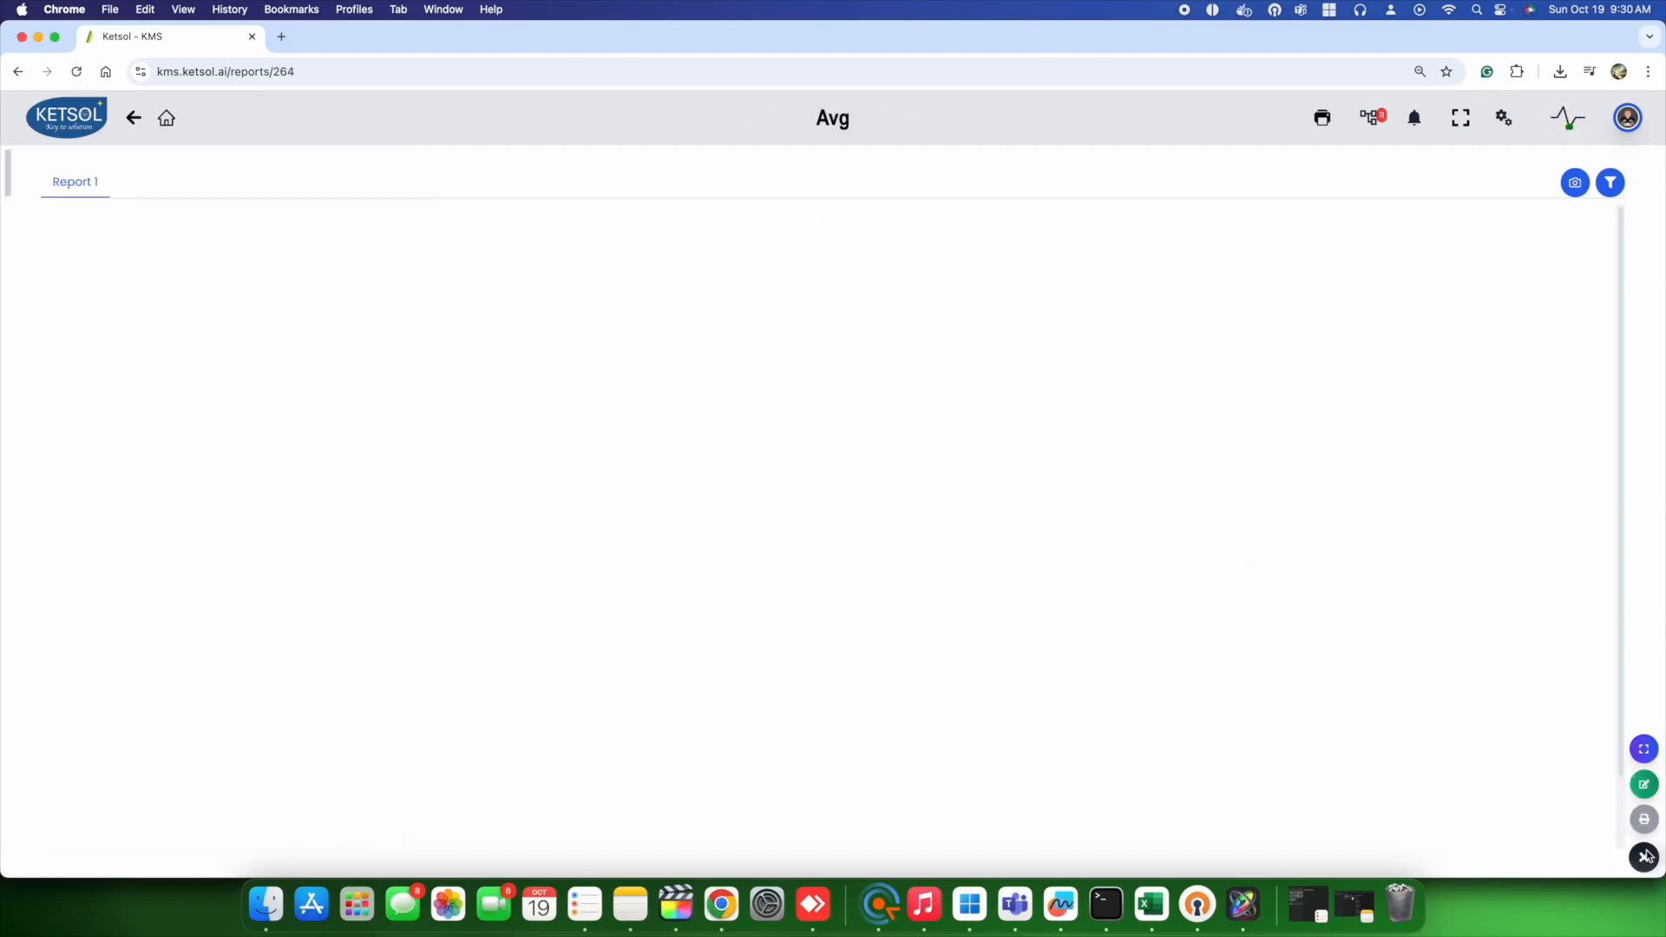
left_click(1644, 785)
left_click(1539, 168)
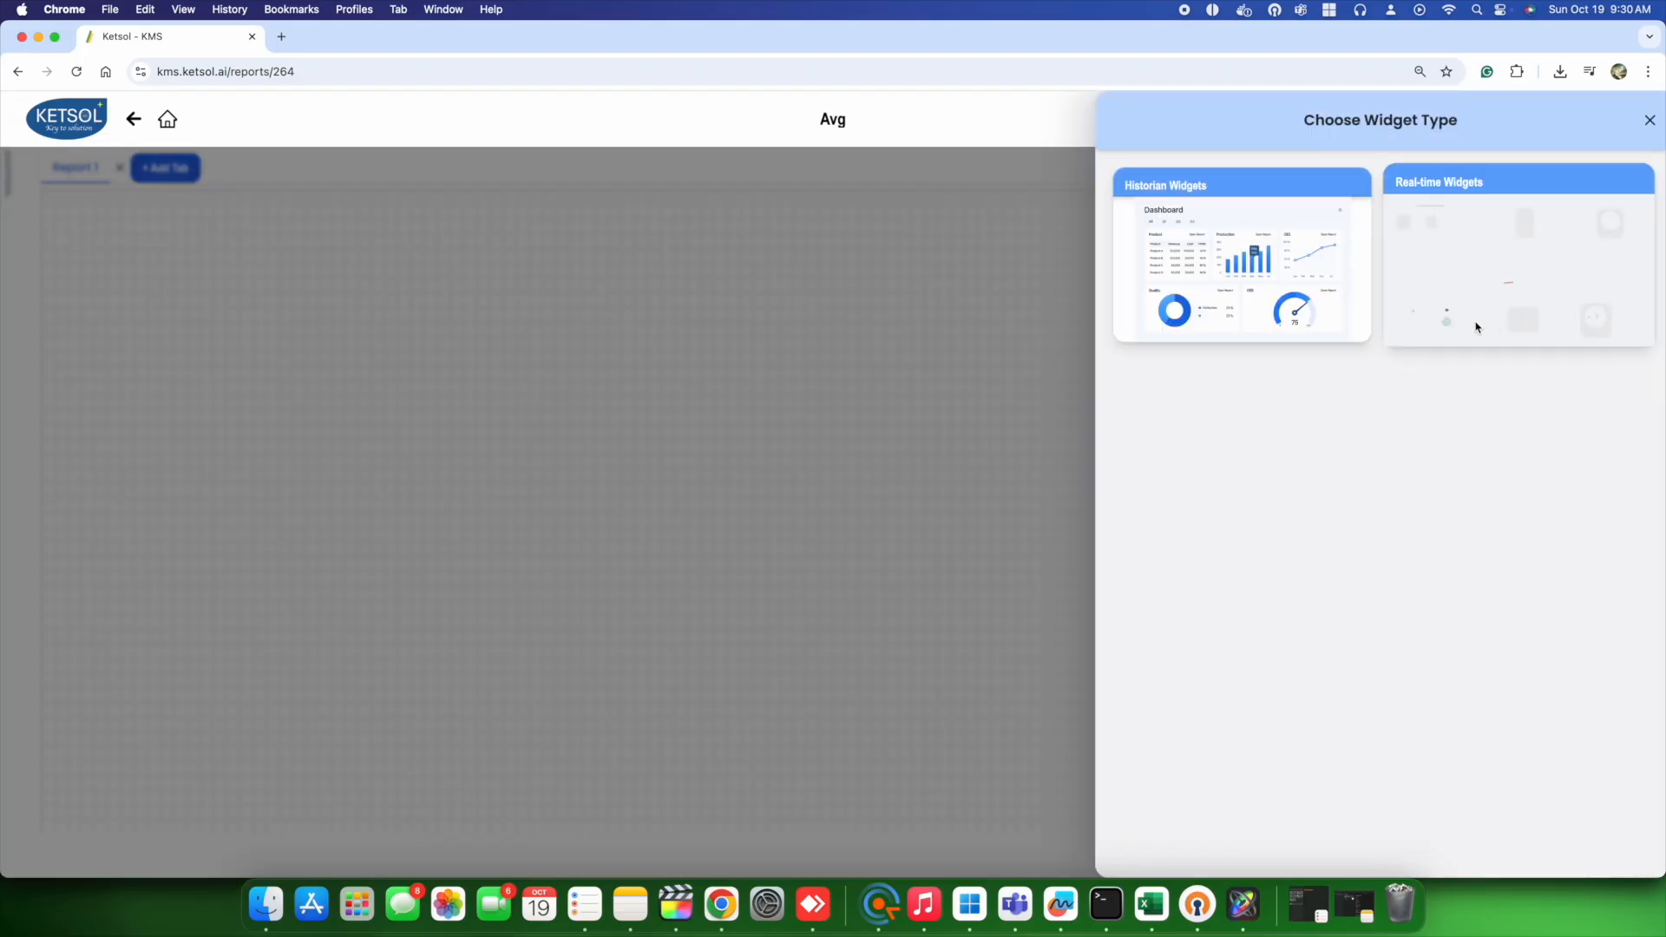
left_click(1375, 264)
left_click(1444, 260)
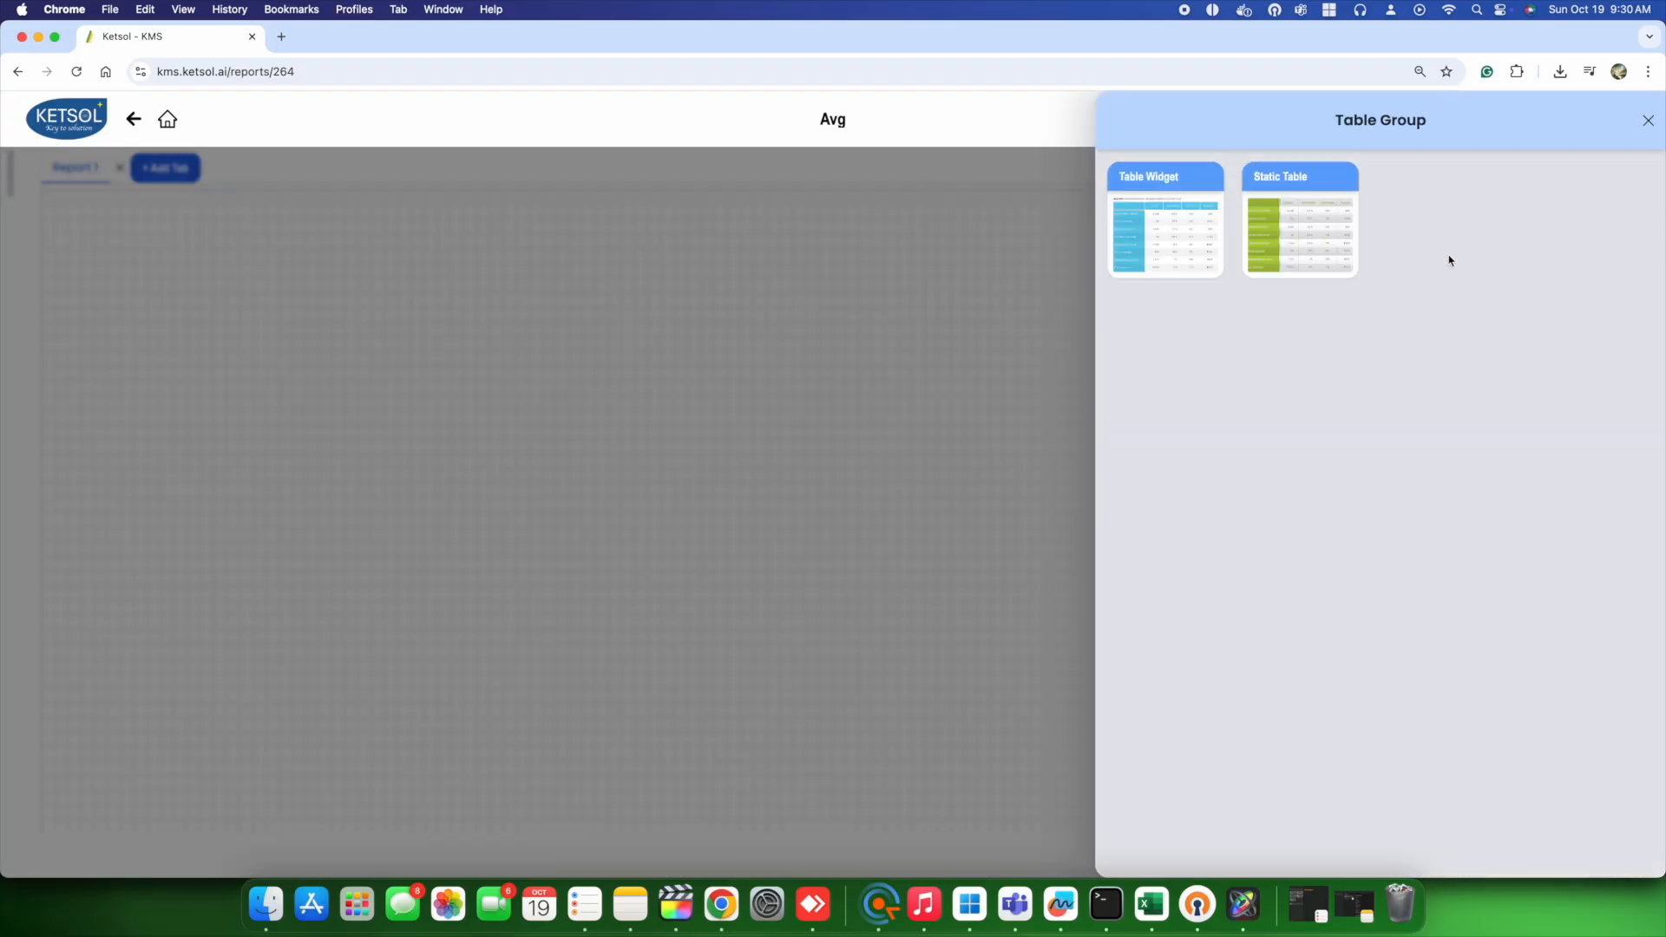
left_click(1194, 230)
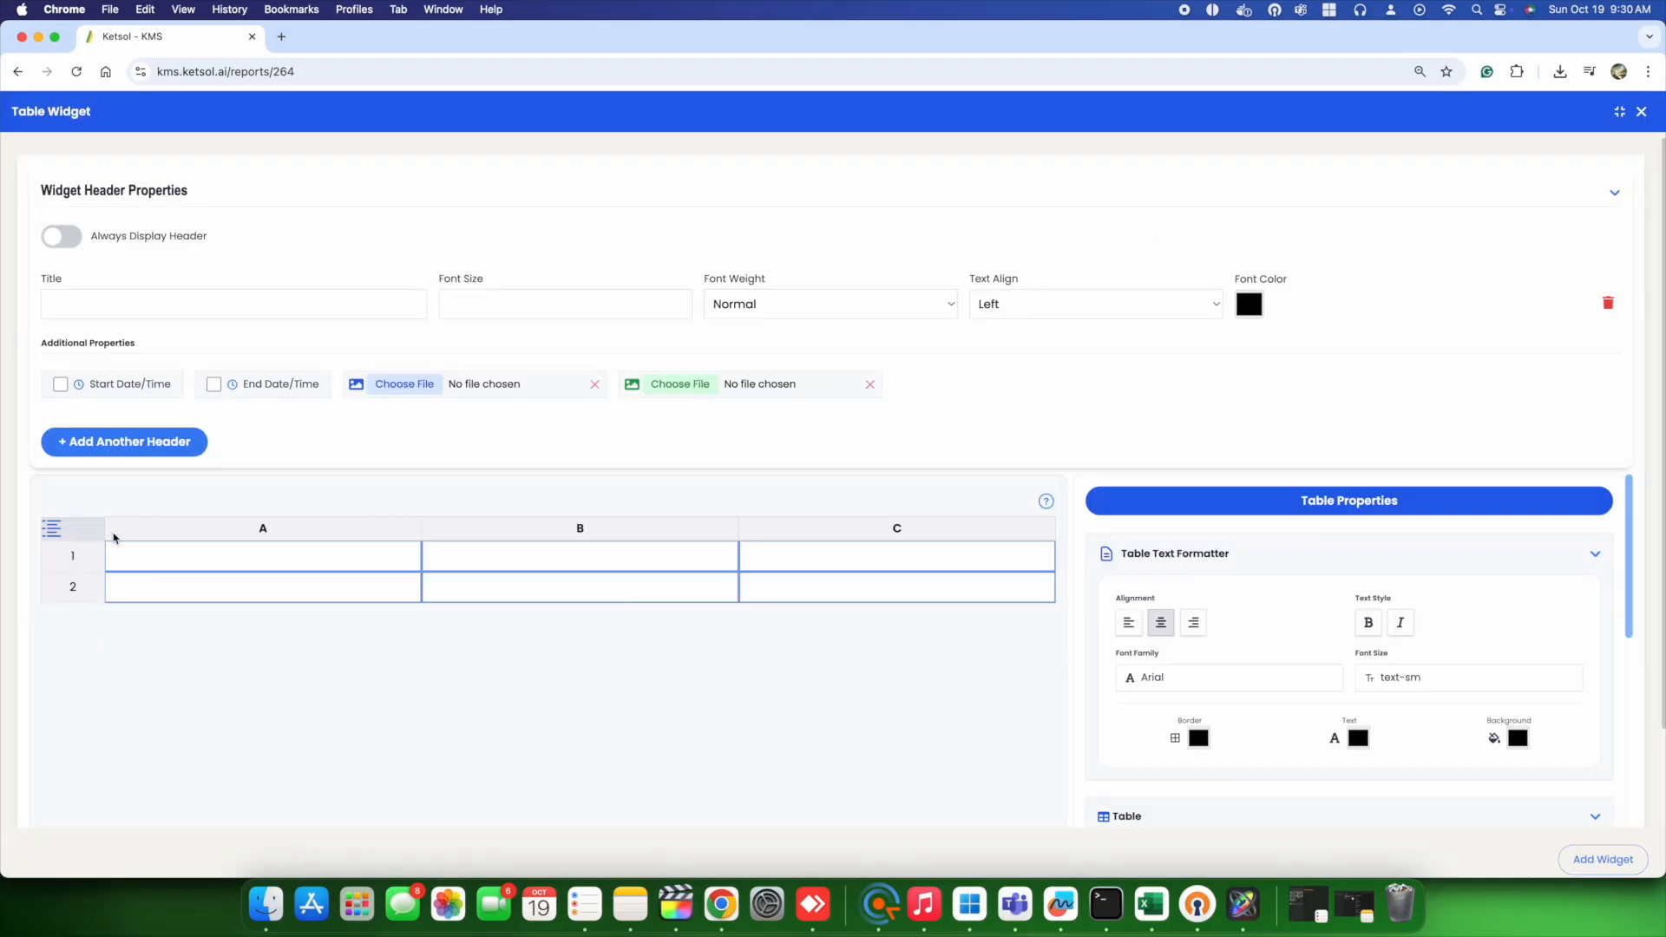
Select table agg with its current and voltage columns as the Avg widget's data source
scroll(1122, 532, "down", 5)
left_click(1154, 551)
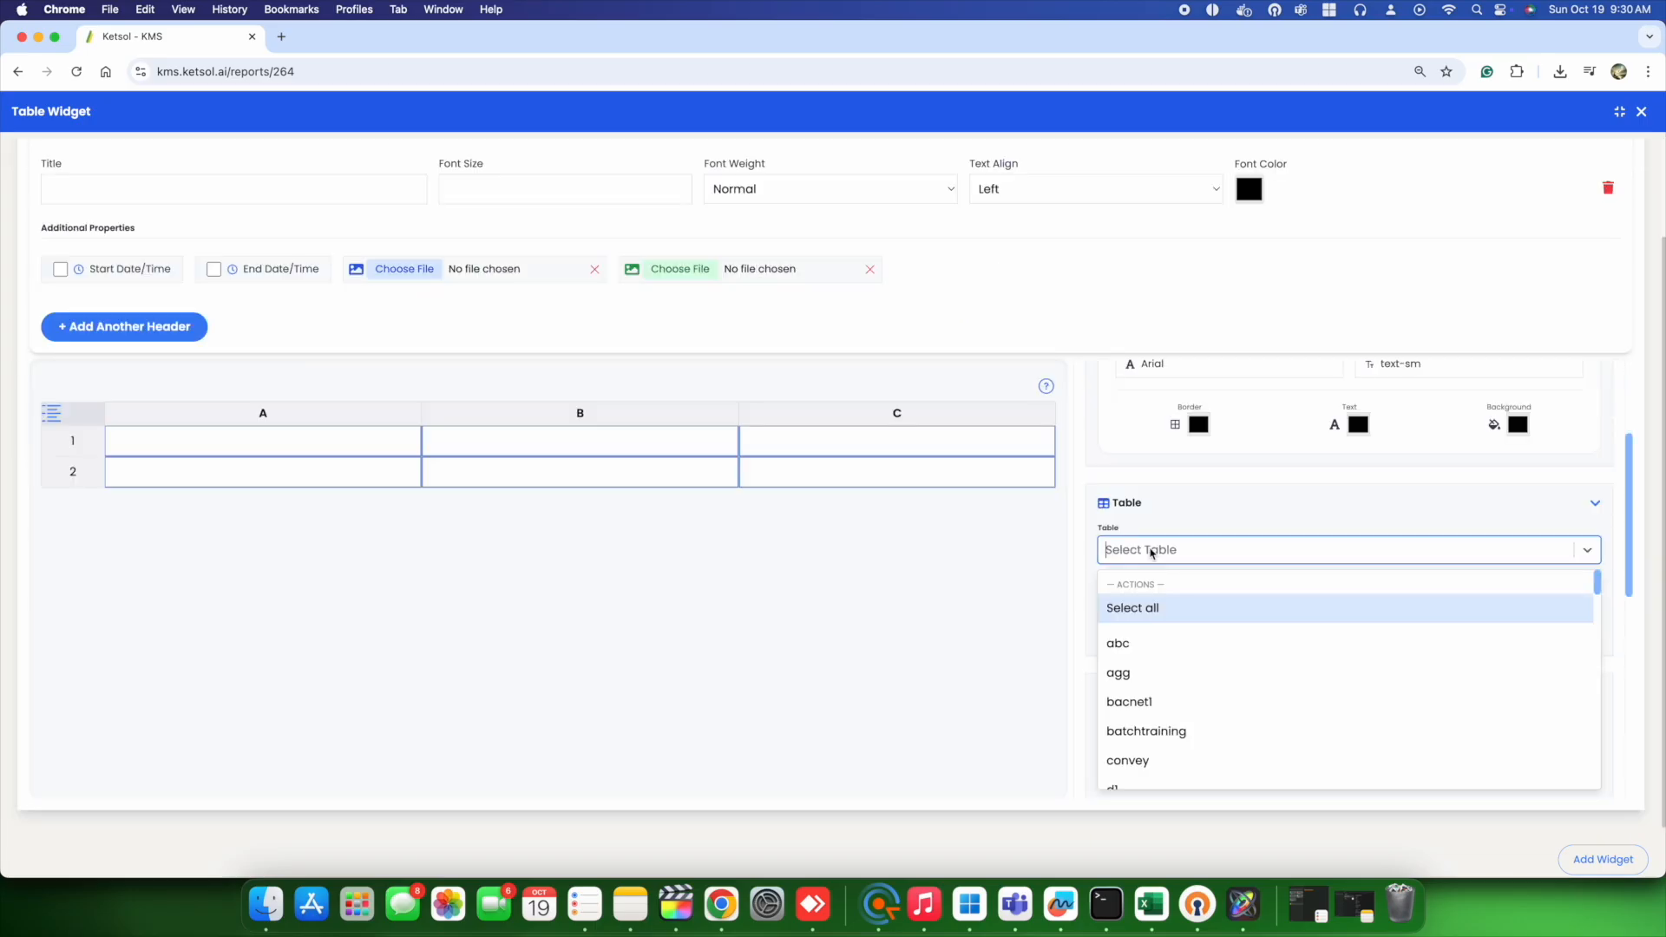
left_click(1152, 673)
left_click(1179, 607)
left_click(1176, 665)
Set the widget's aggregation function to Avg with a window of 1 Minute
scroll(1176, 664, "down", 3)
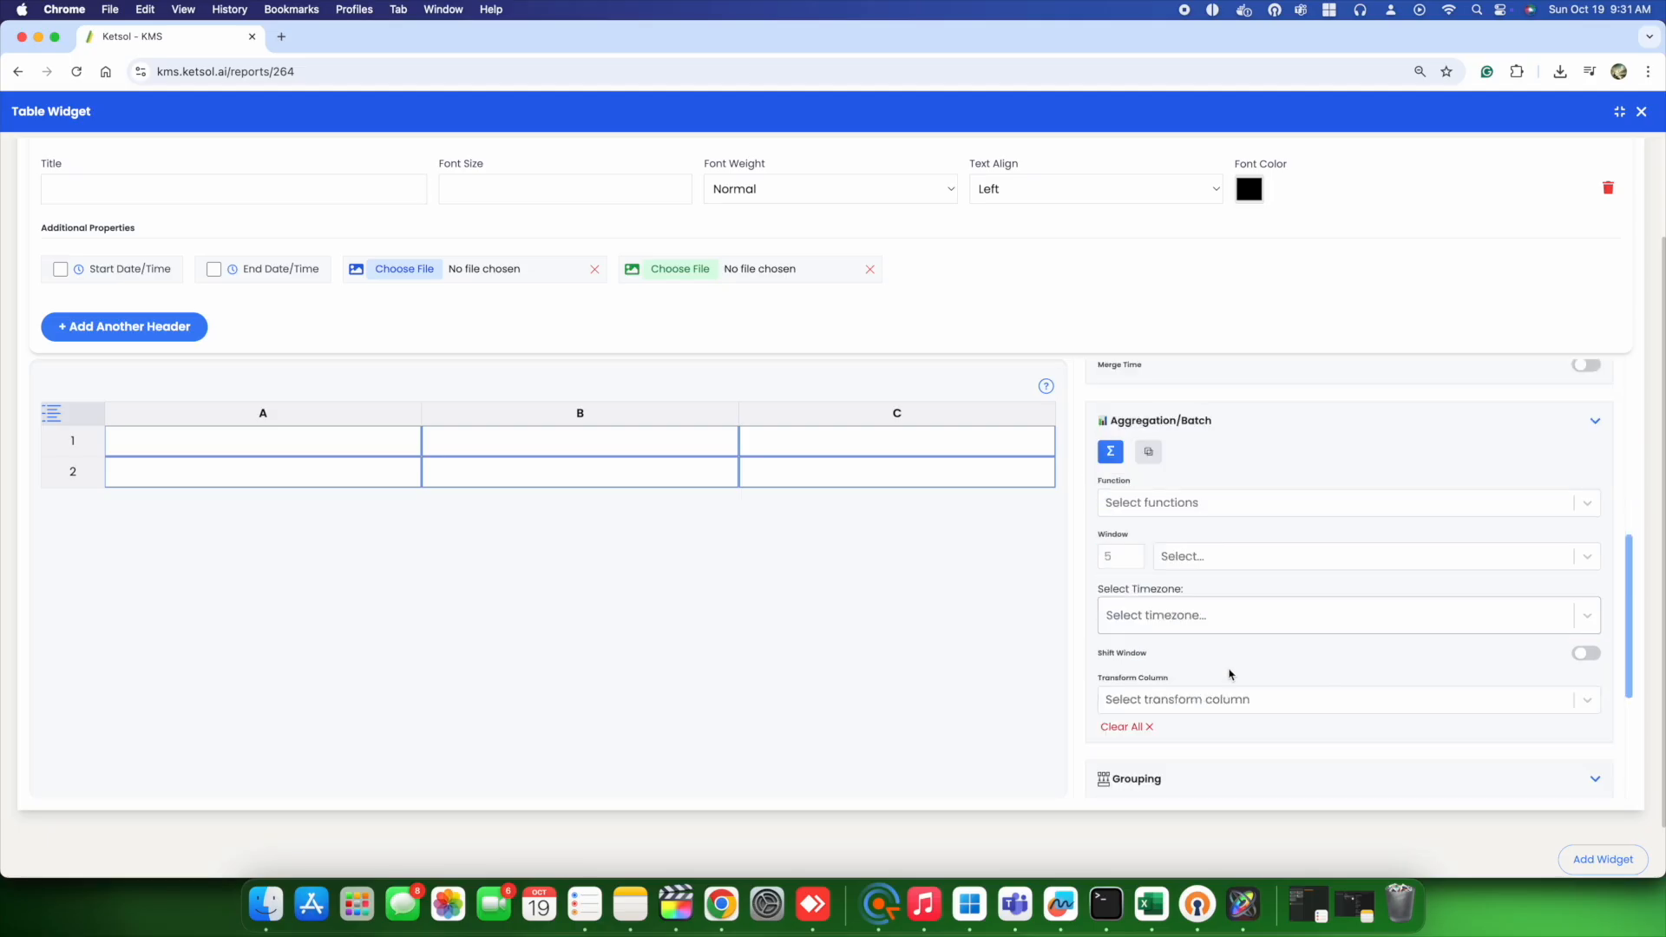
scroll(1181, 555, "up", 1)
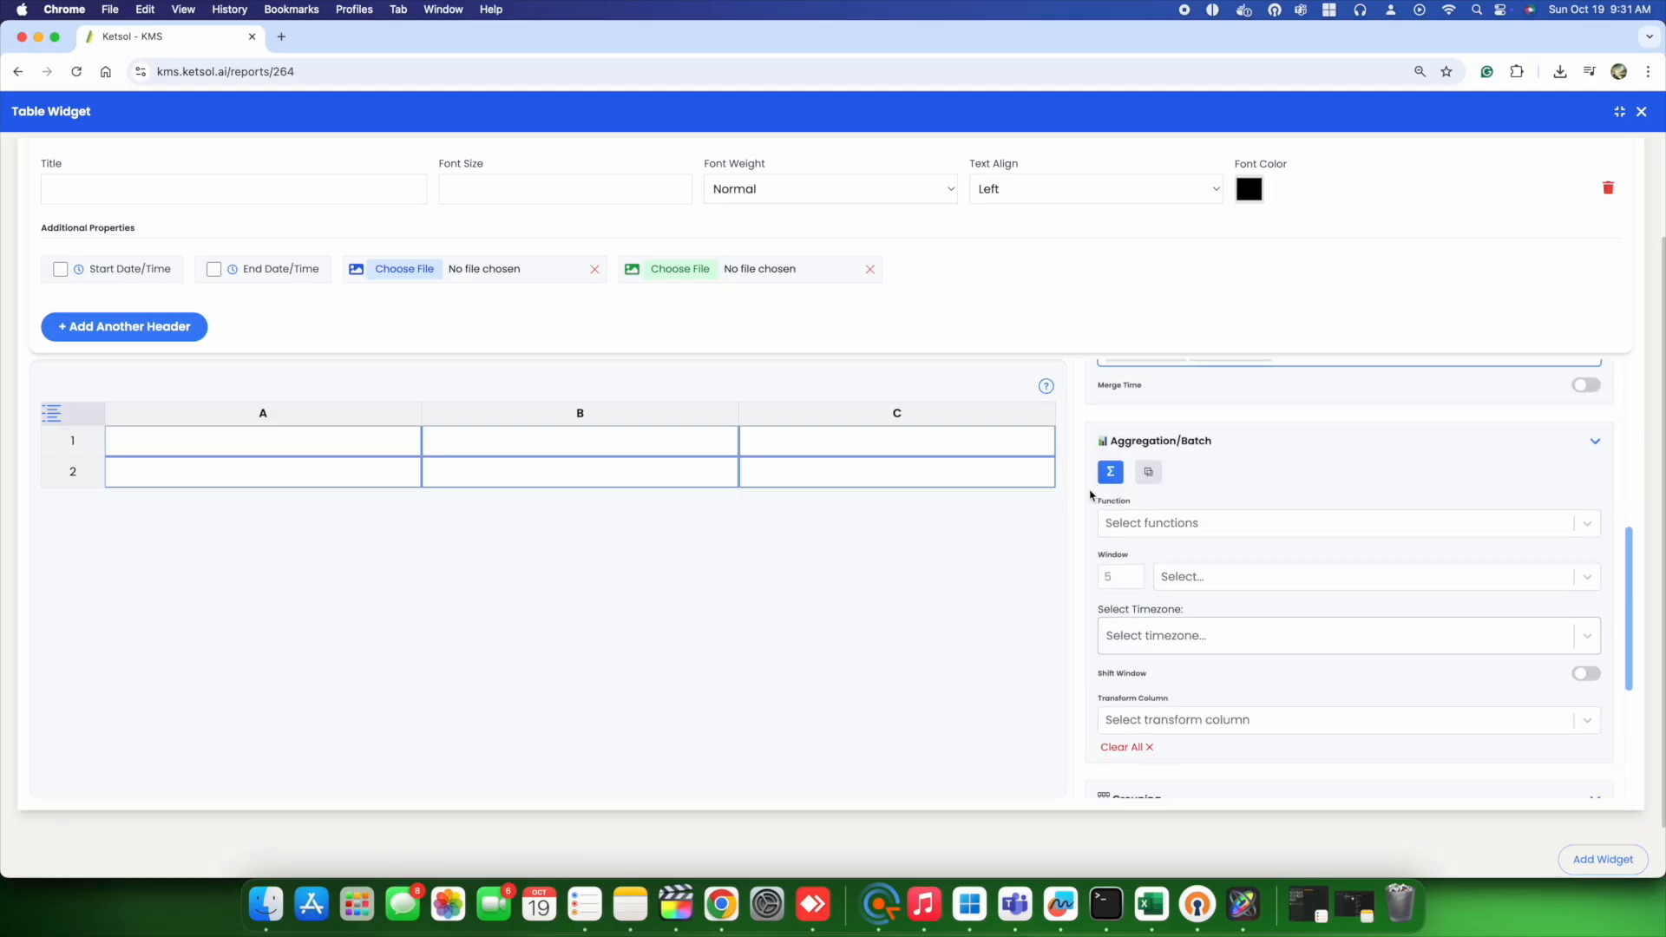
left_click(1147, 525)
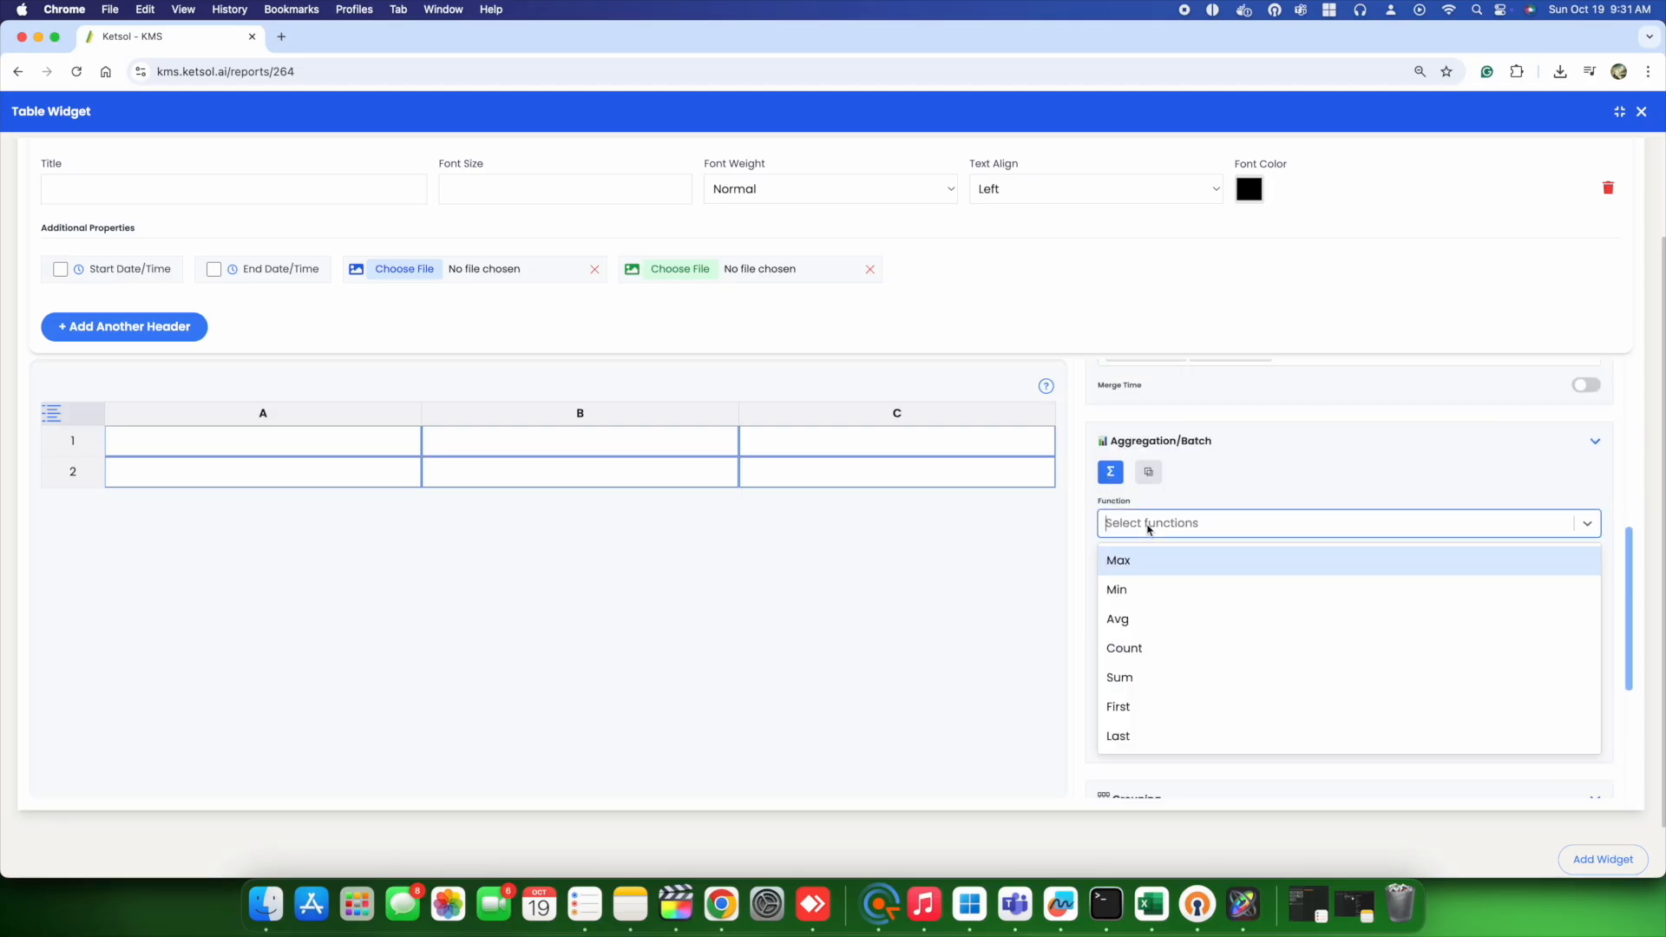
left_click(1147, 621)
left_click(1119, 581)
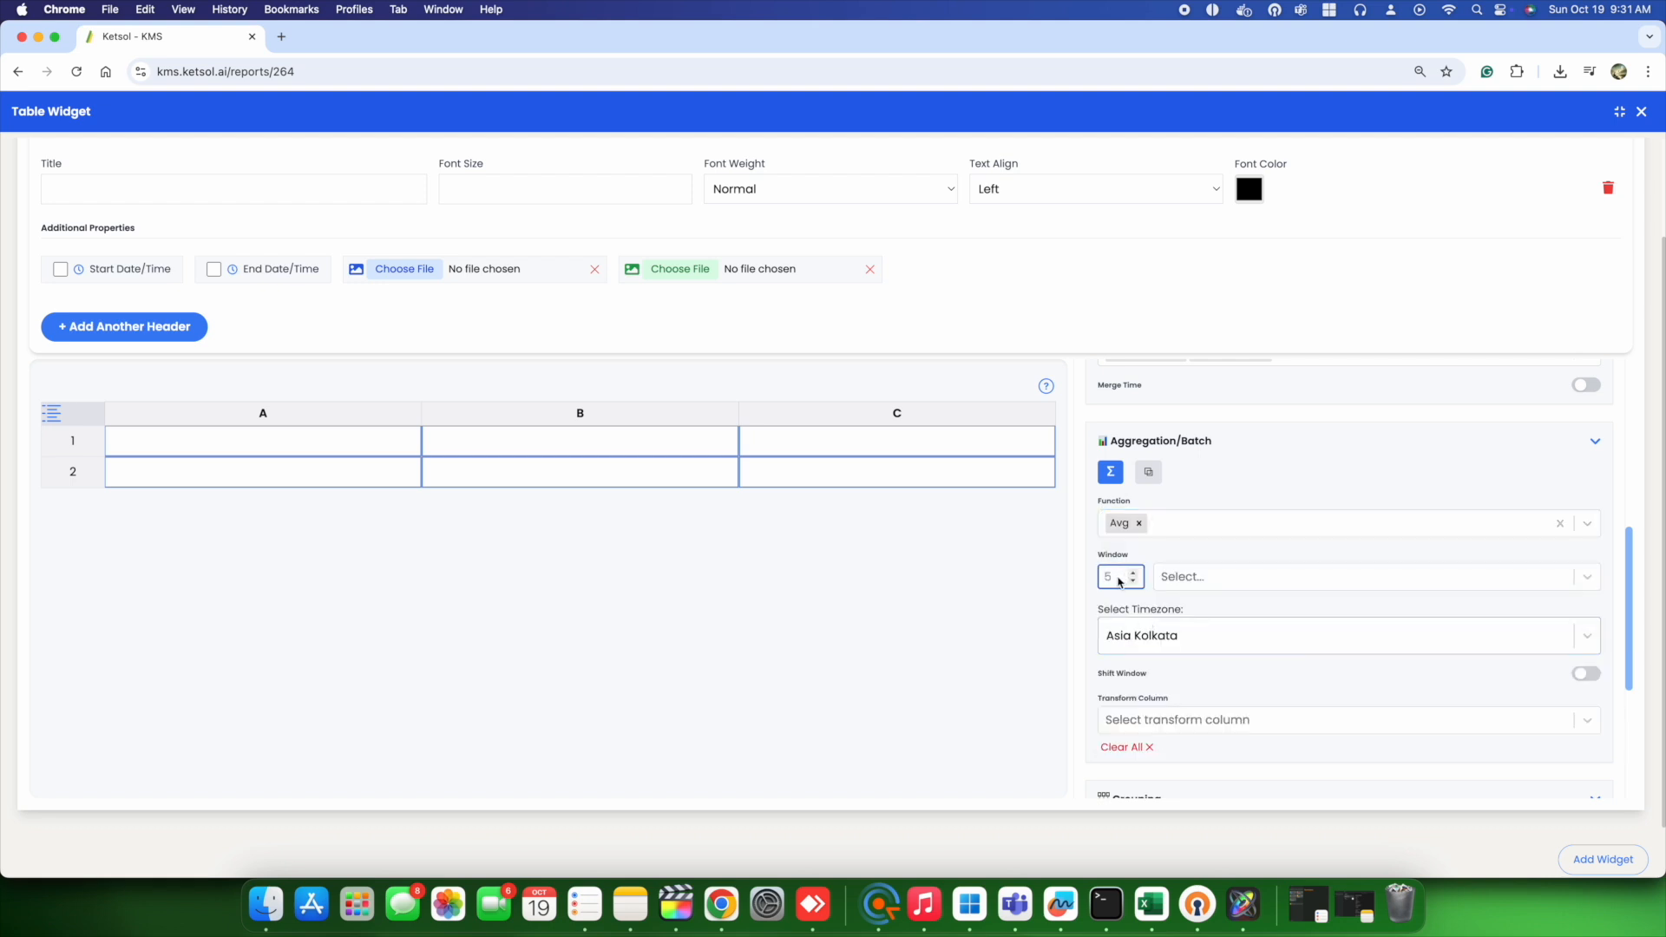
left_click(1185, 579)
left_click(1203, 646)
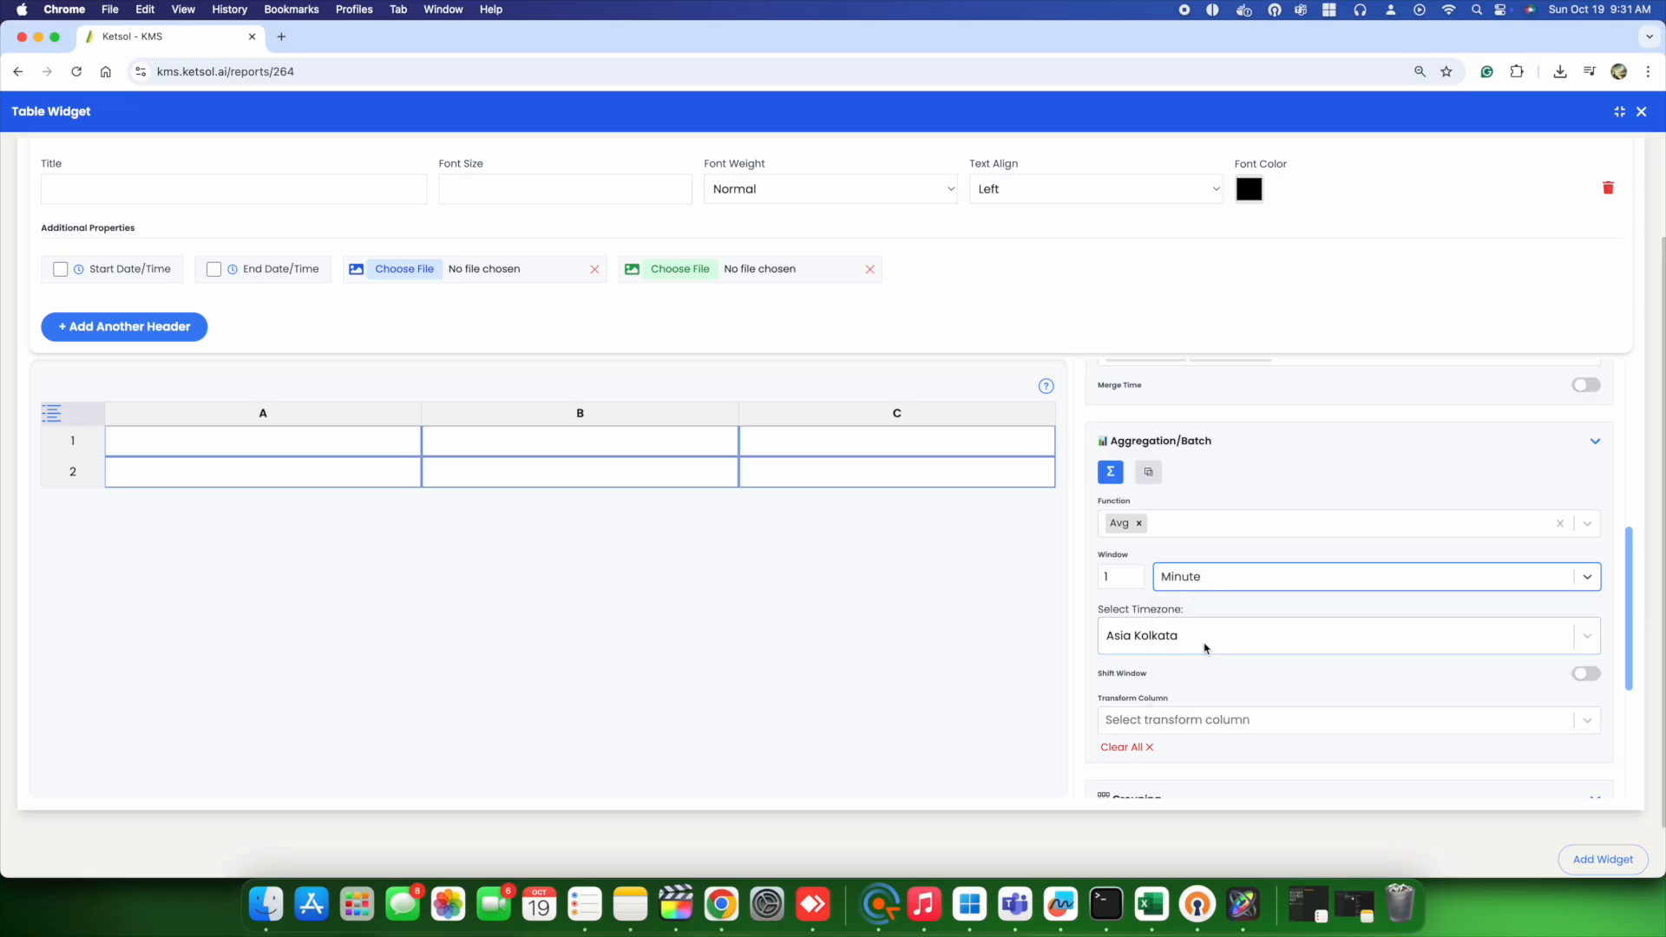
scroll(1205, 648, "down", 2)
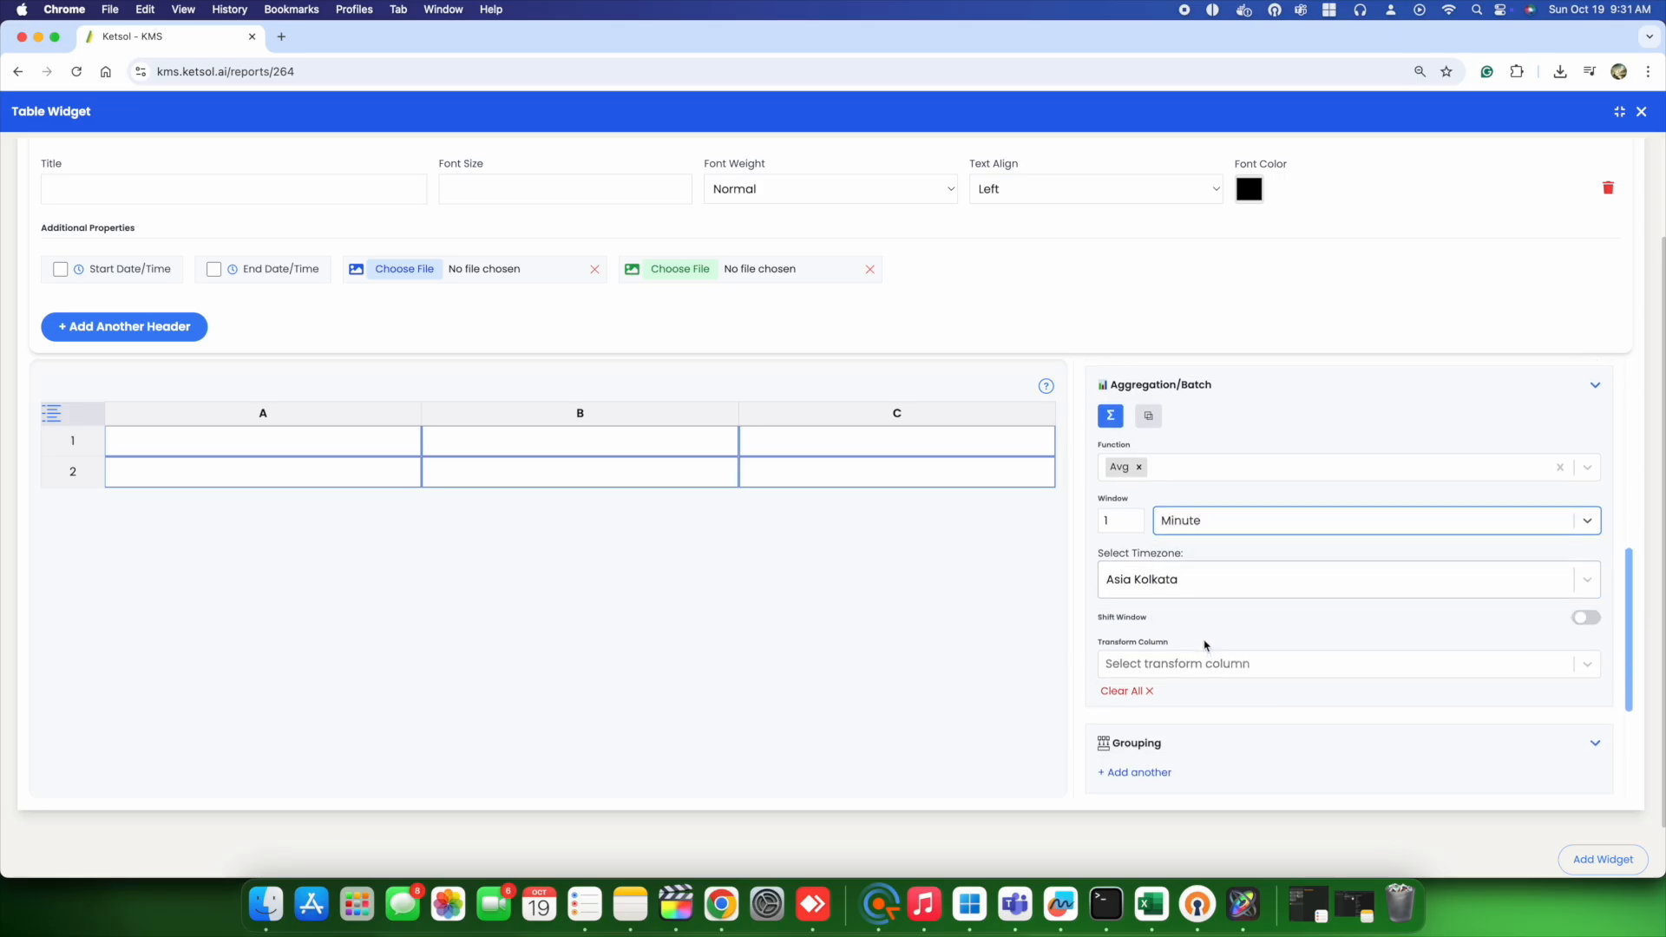
Fill row 2 of the Avg table using automatic key selection: time in cell A2 and agg_voltage_mean in cell B2
scroll(1154, 587, "up", 4)
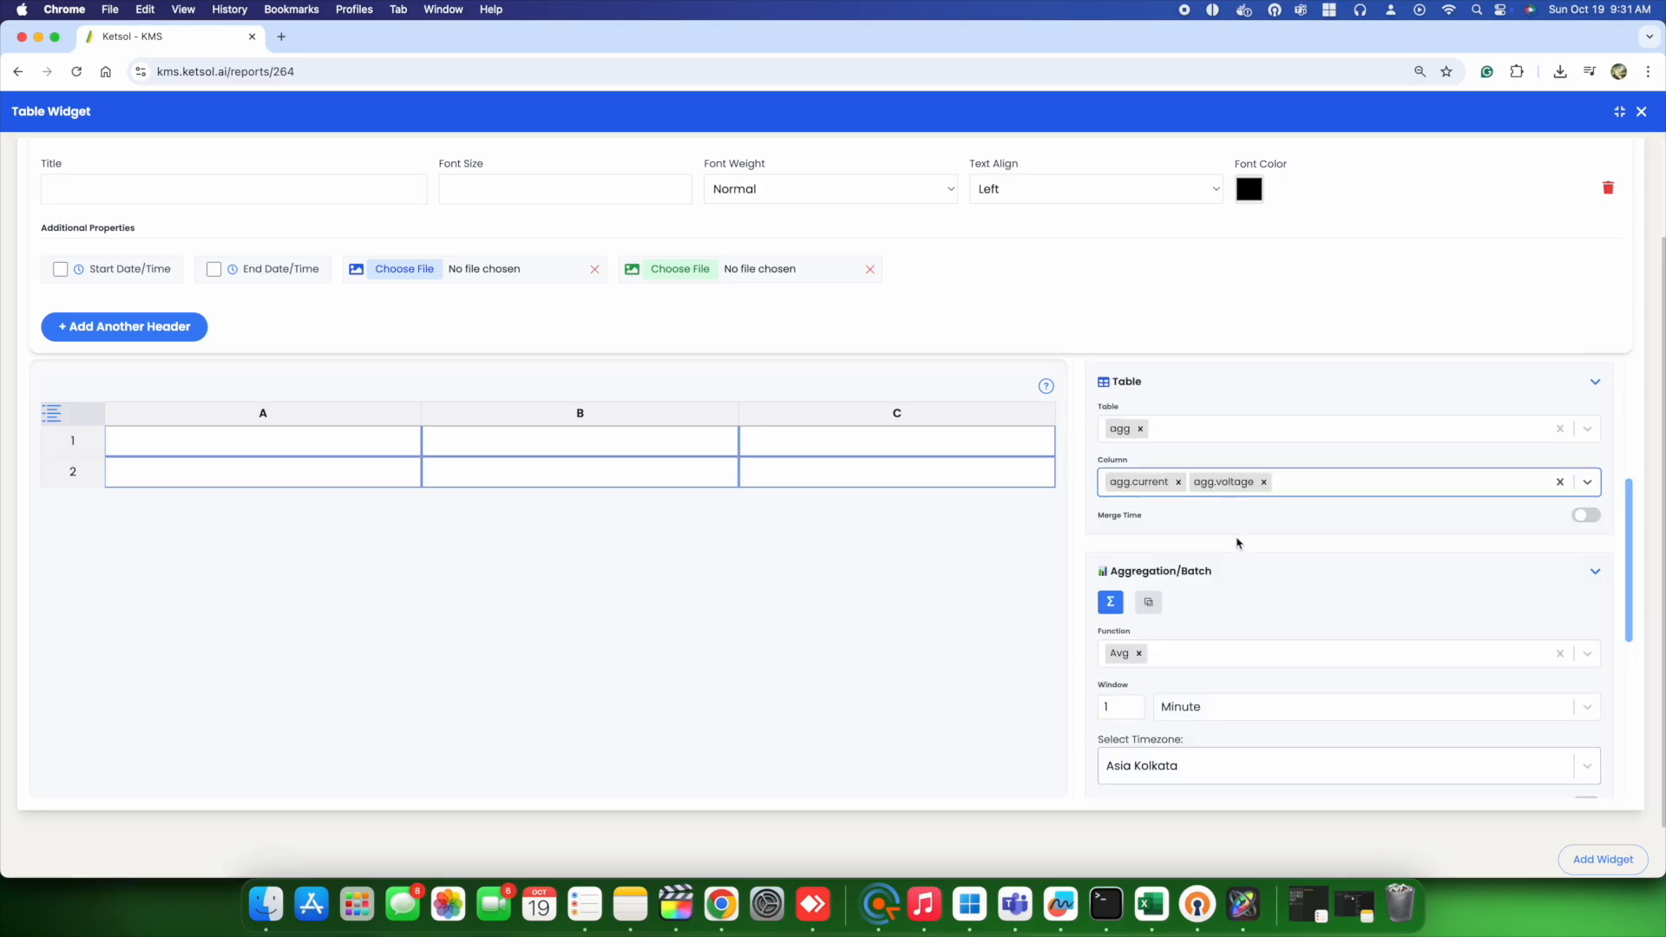
left_click(303, 471)
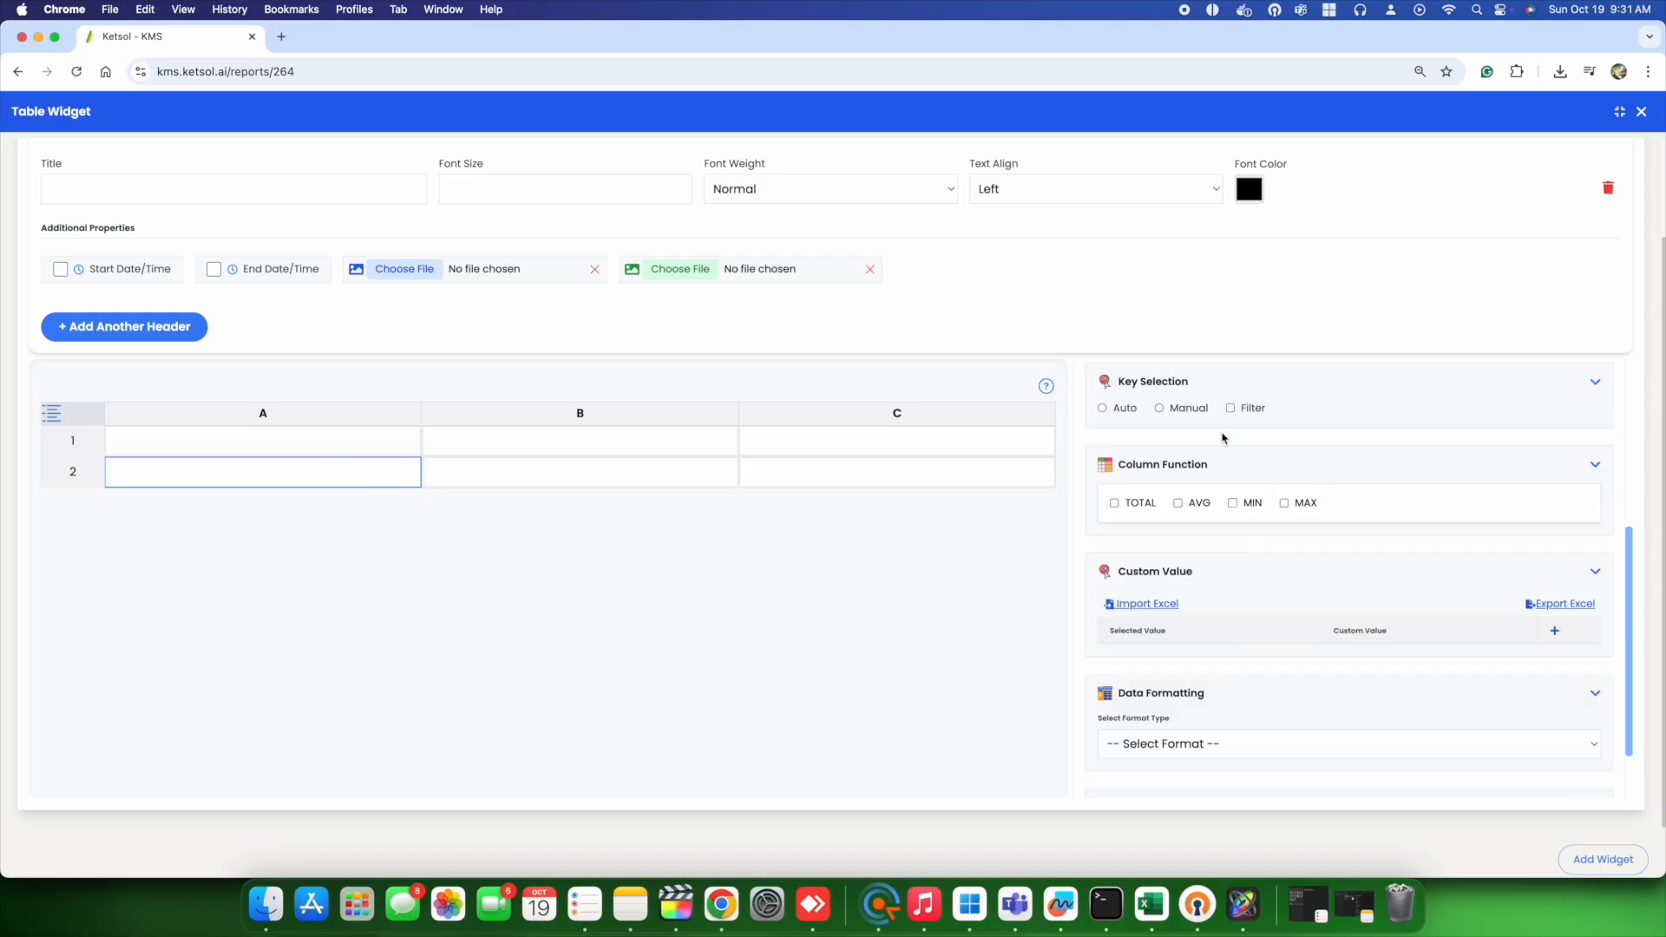
left_click(1117, 409)
left_click(1152, 483)
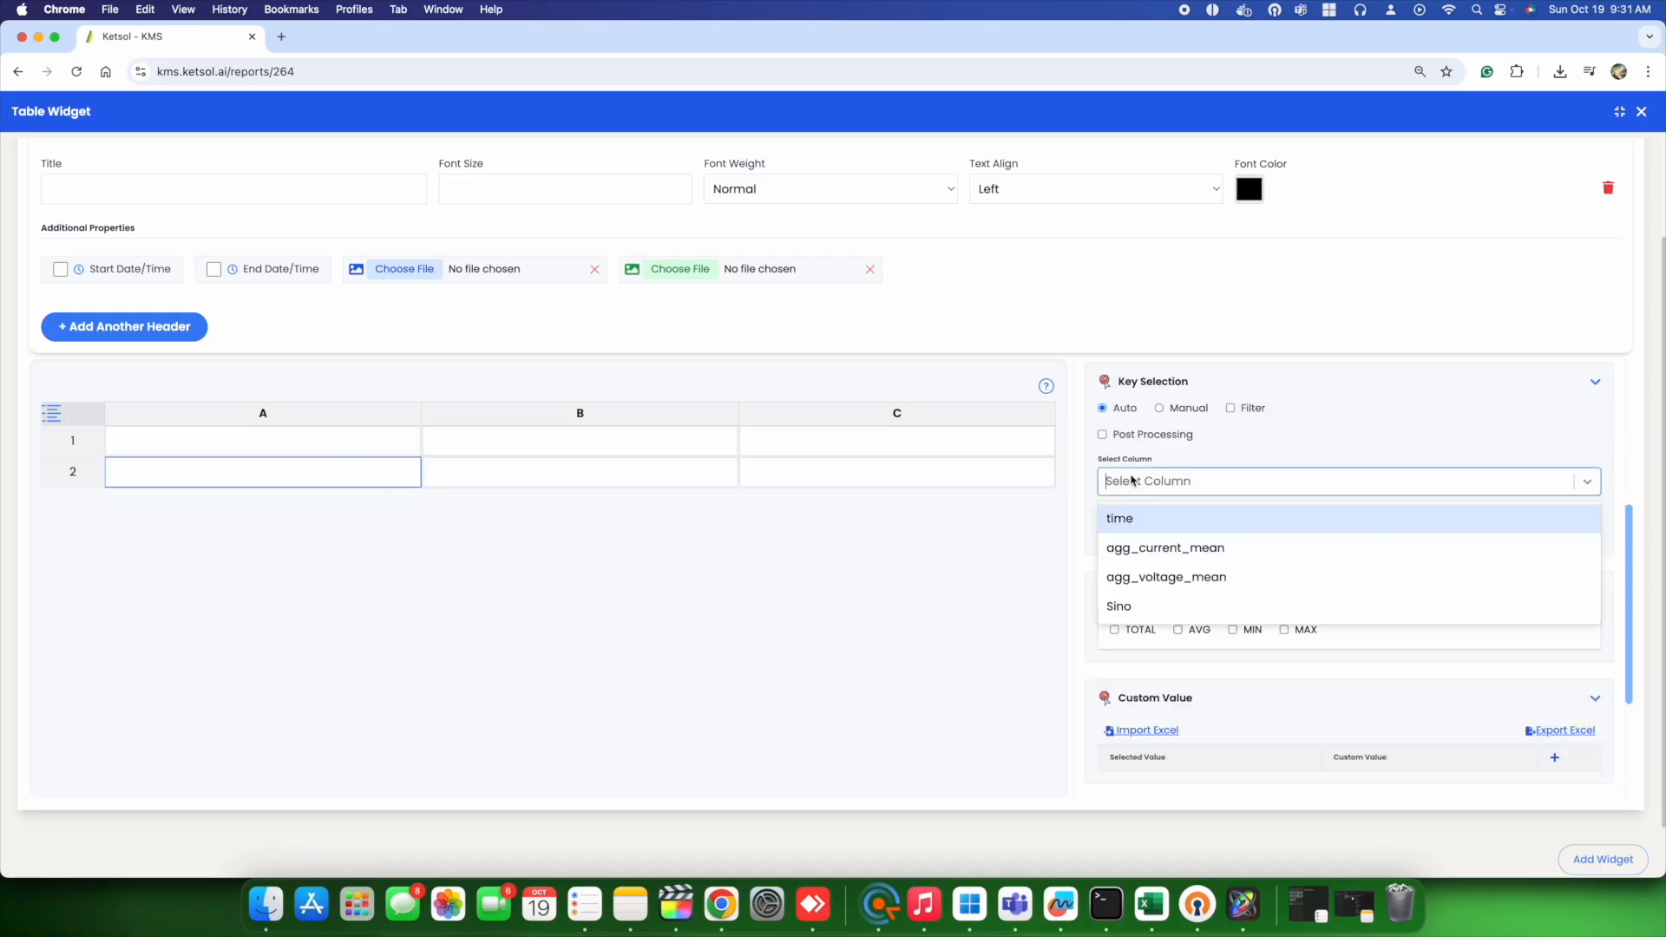
left_click(1123, 522)
left_click(573, 487)
left_click(1100, 409)
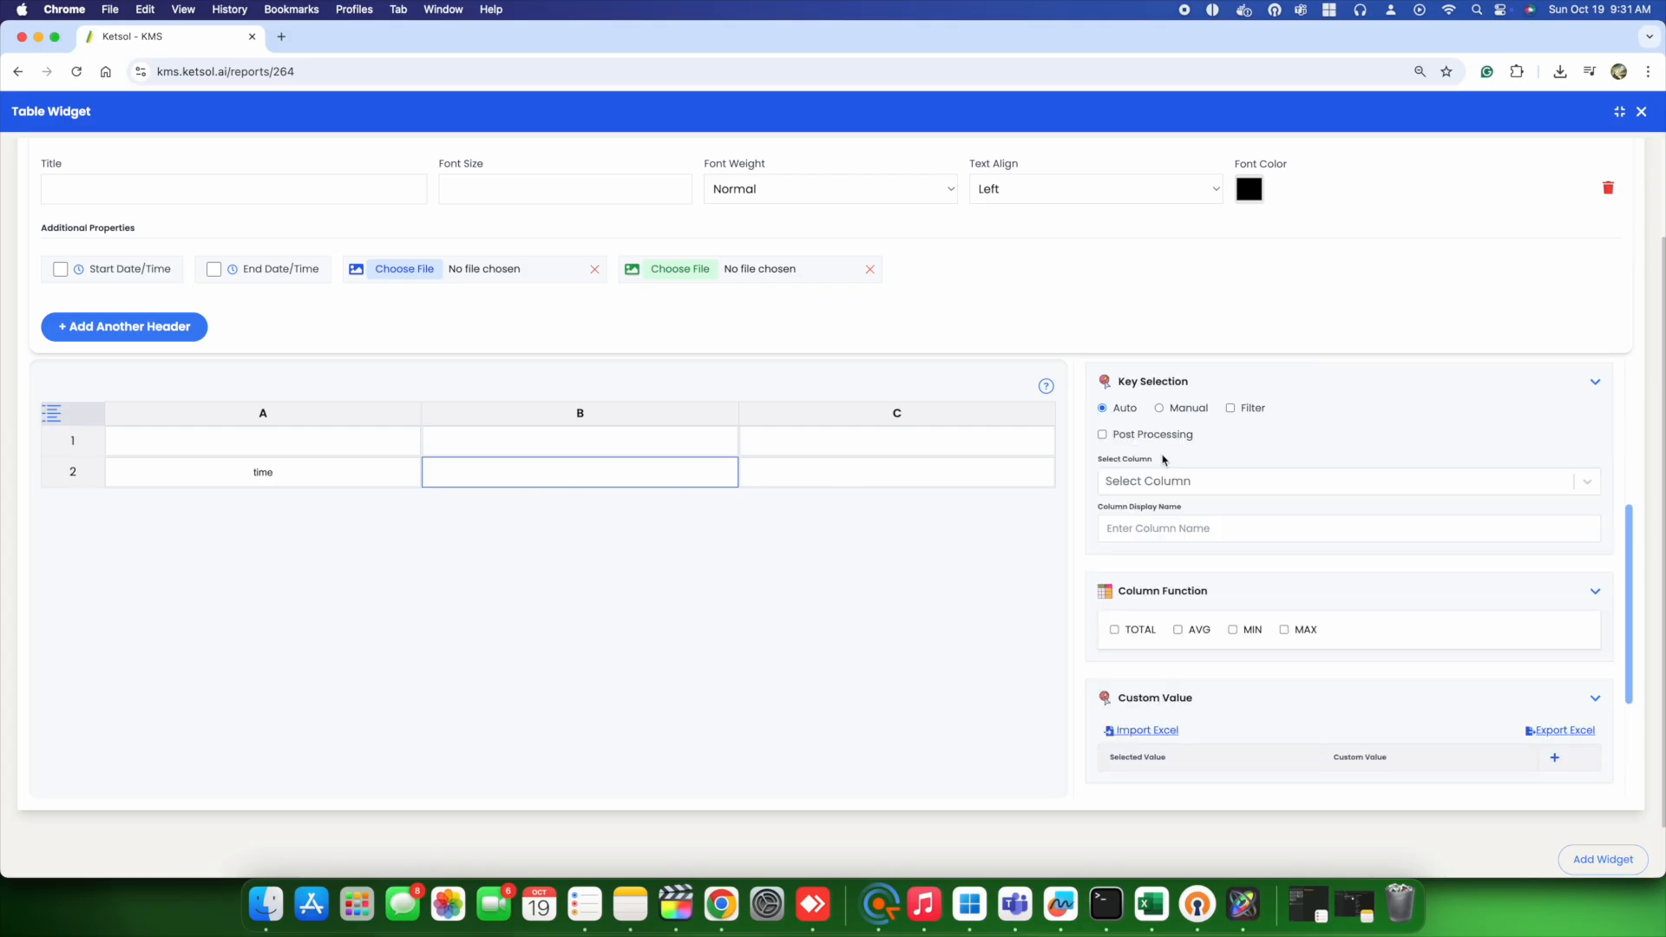
left_click(1151, 489)
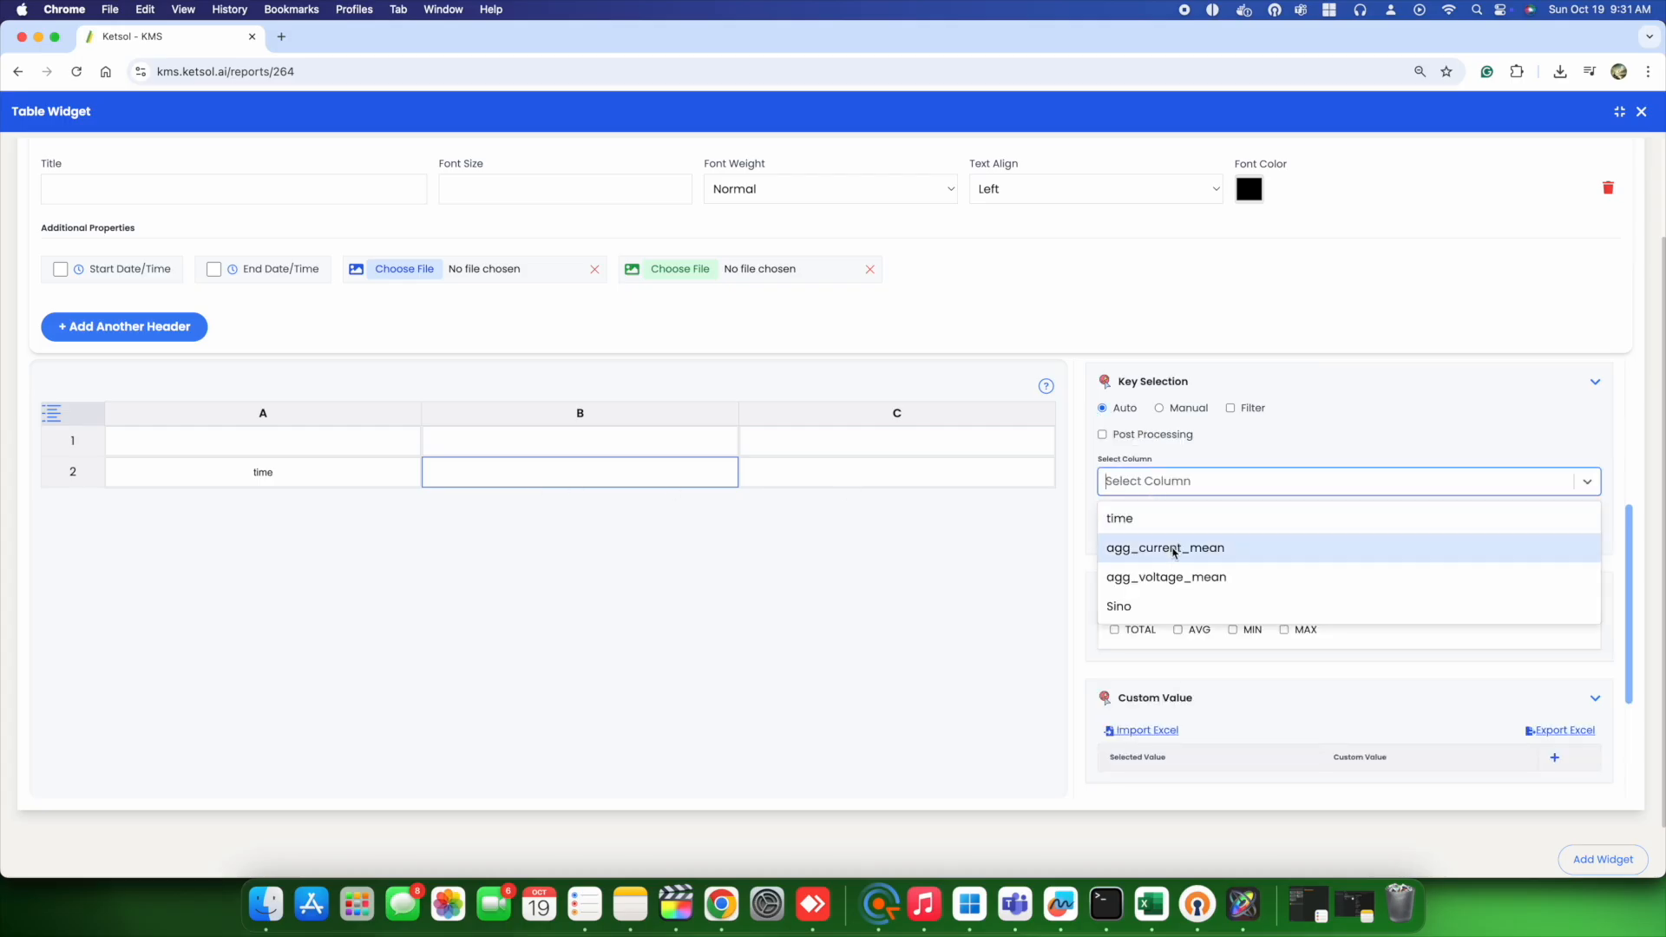
left_click(1165, 578)
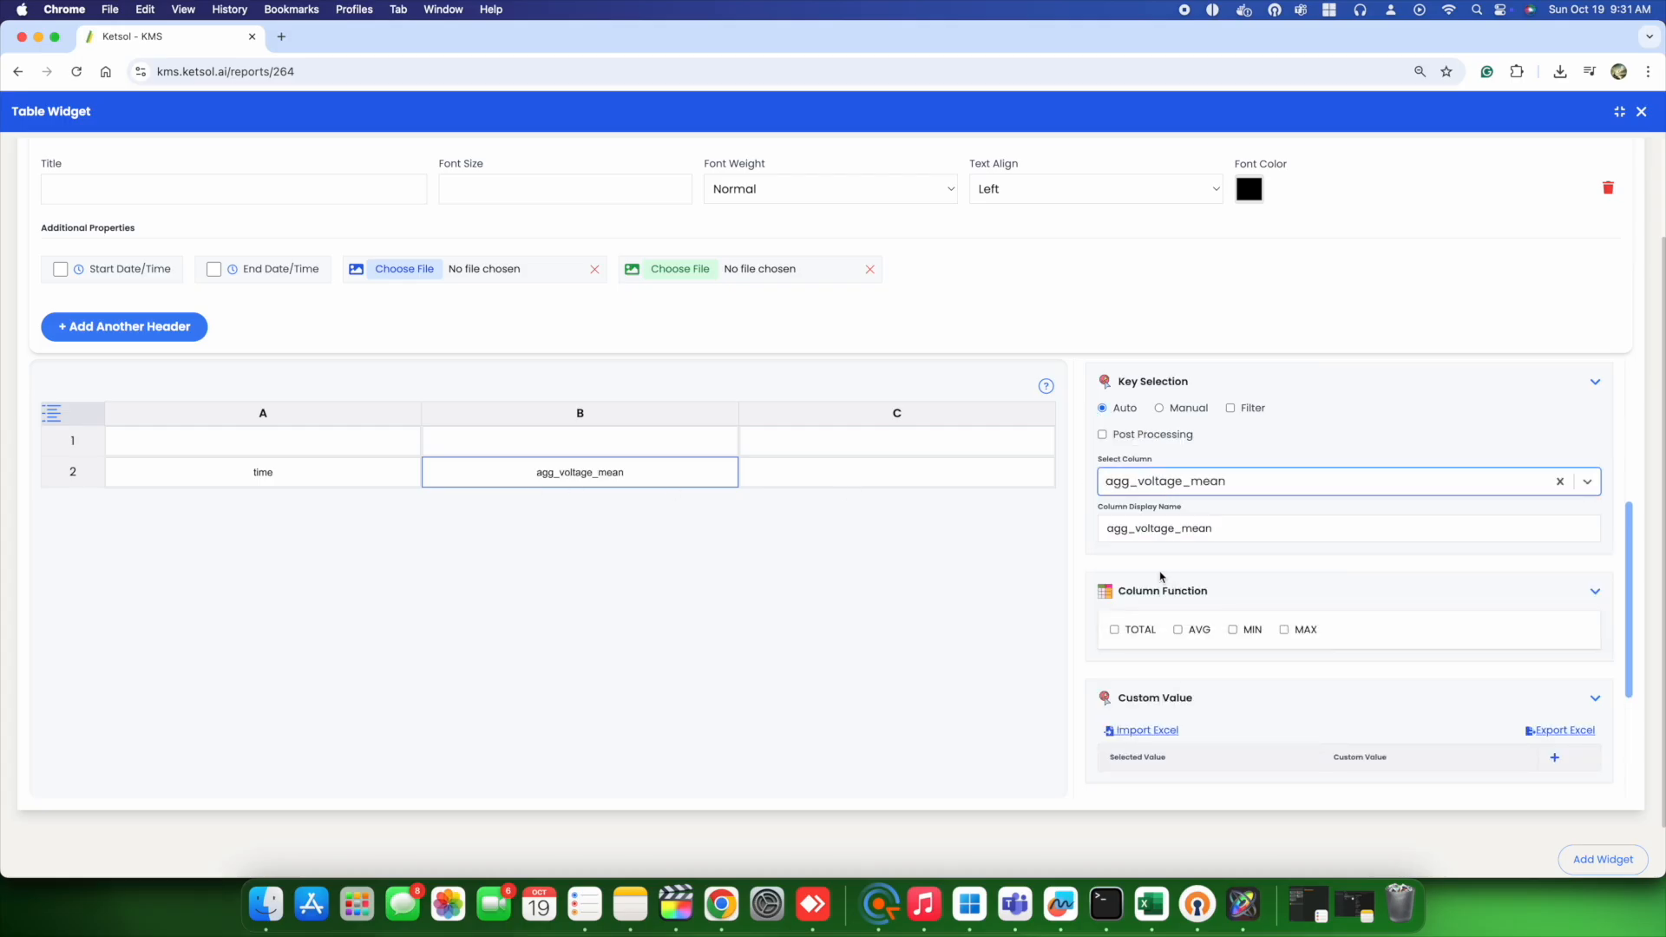
Assign agg_current_mean to cell C2 with automatic key selection and add the average table widget to the report
left_click(838, 484)
left_click(1114, 409)
left_click(1145, 489)
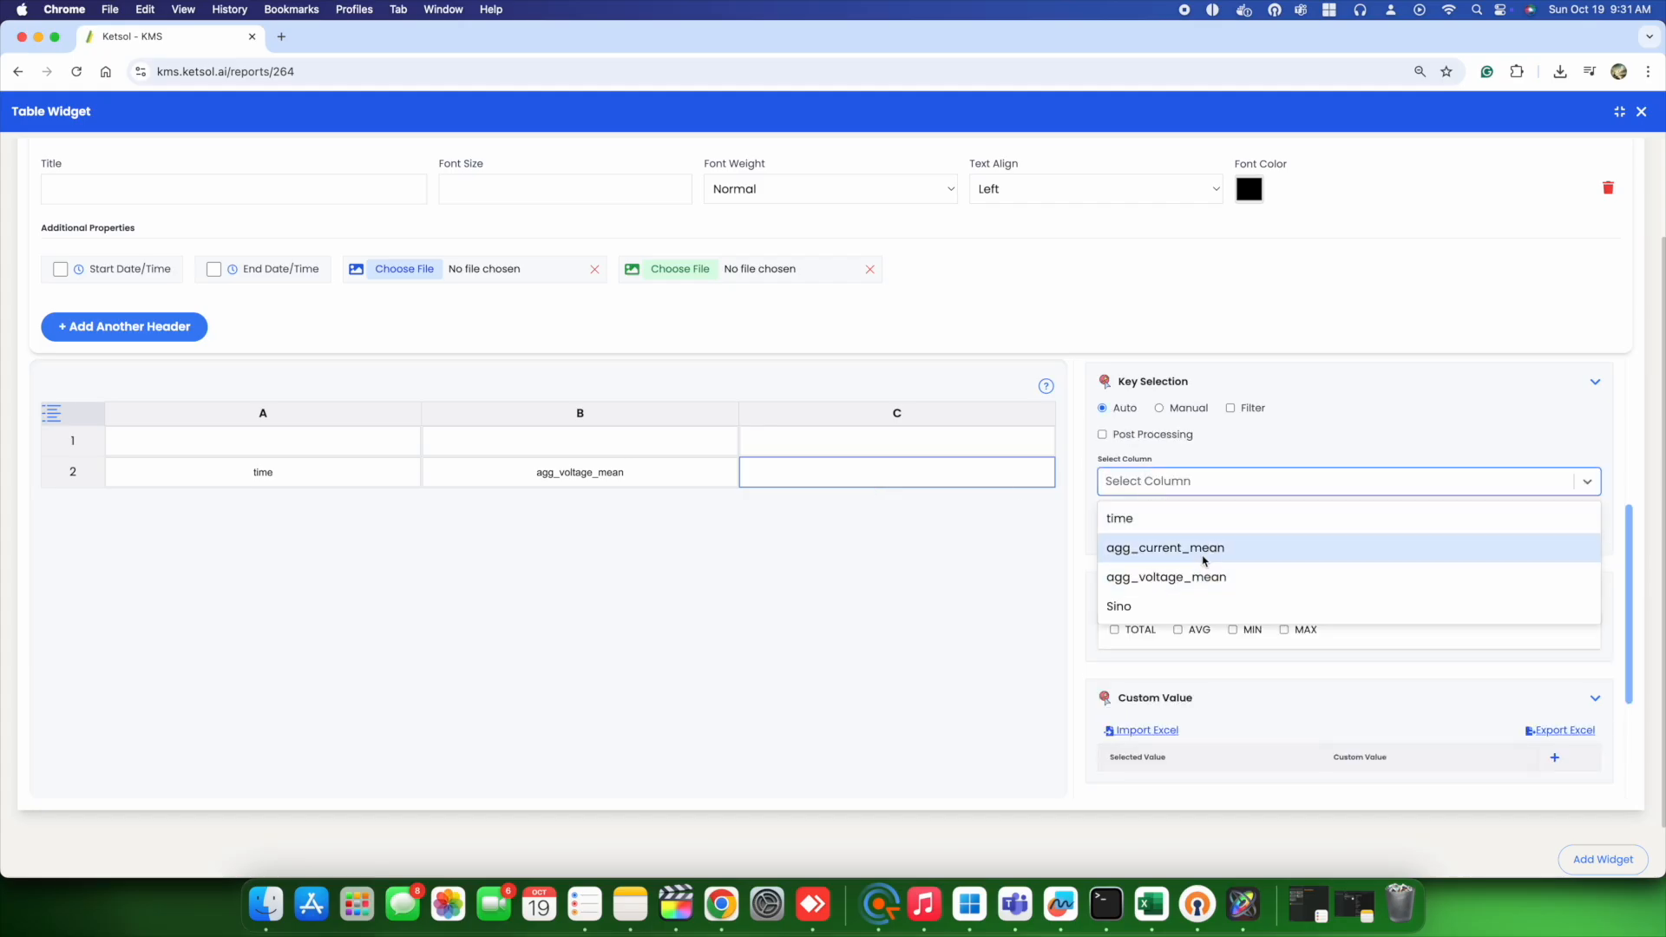
left_click(1203, 555)
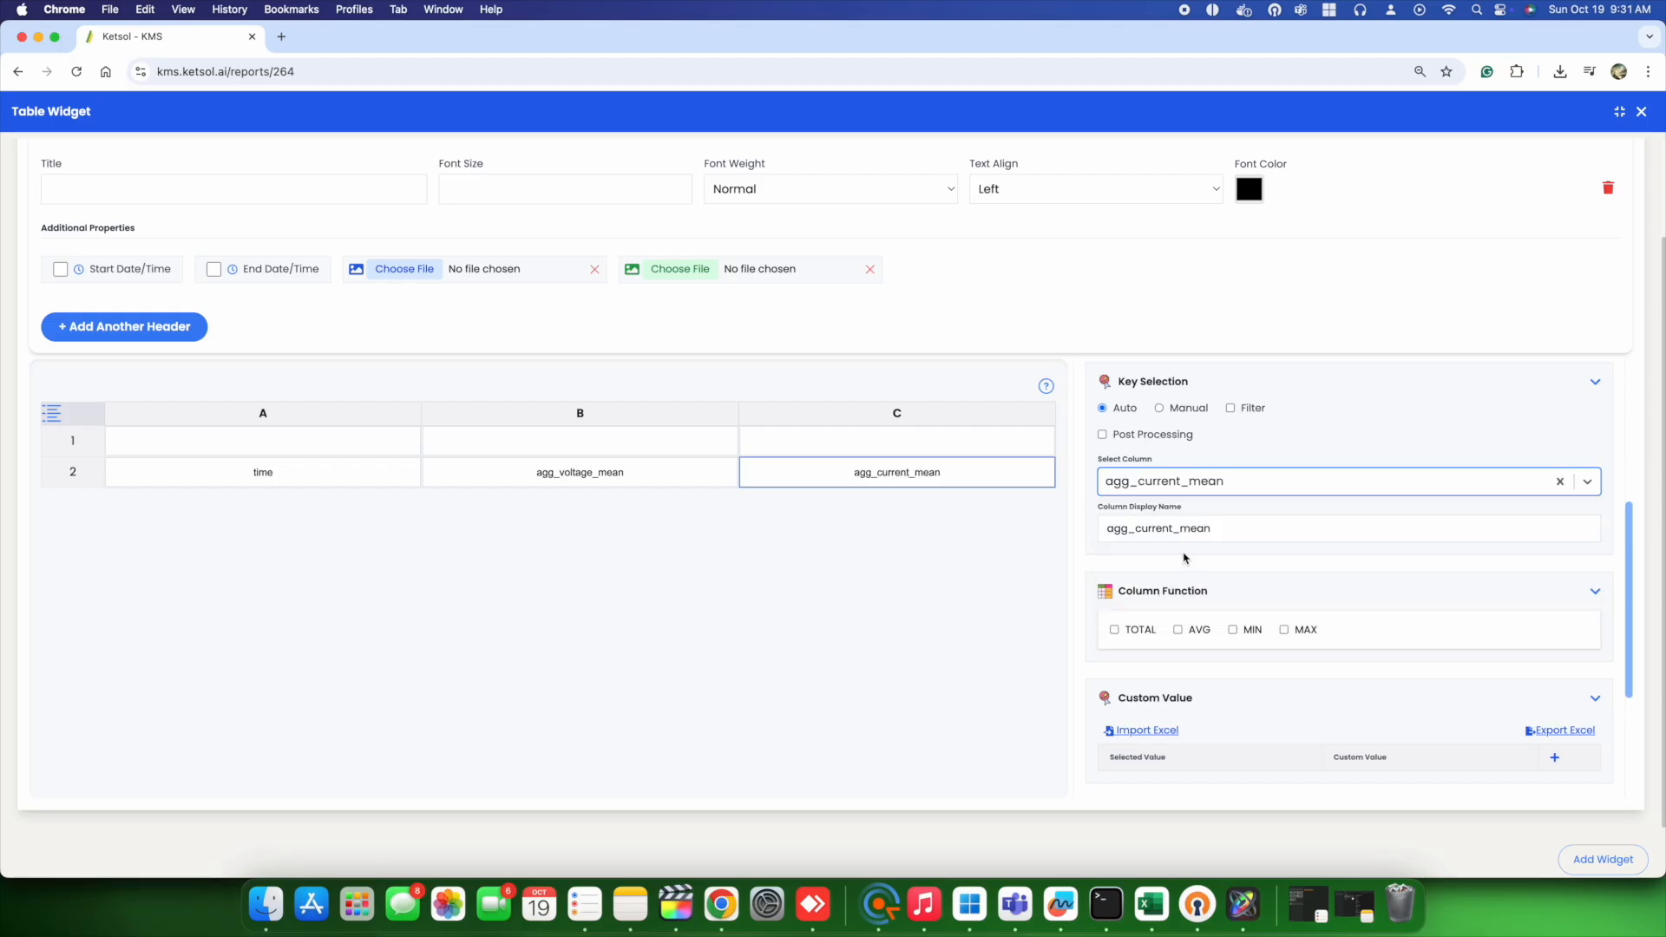
left_click(1603, 859)
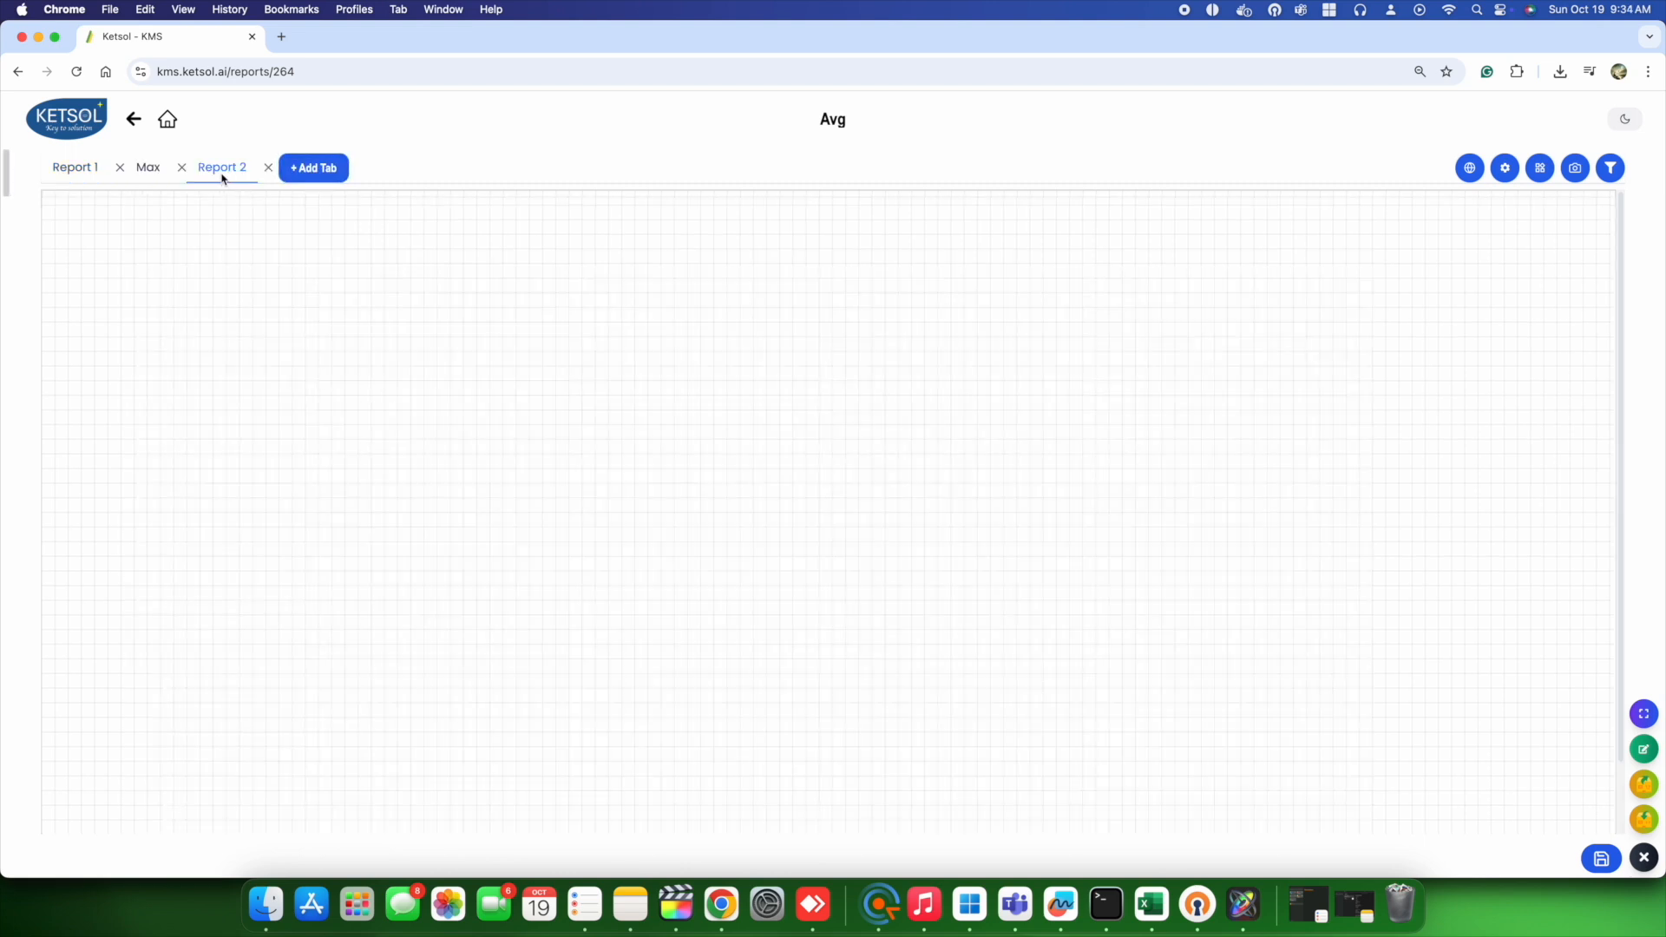
Rename the Report 2 tab as Sum
double_click(224, 168)
type("Sum")
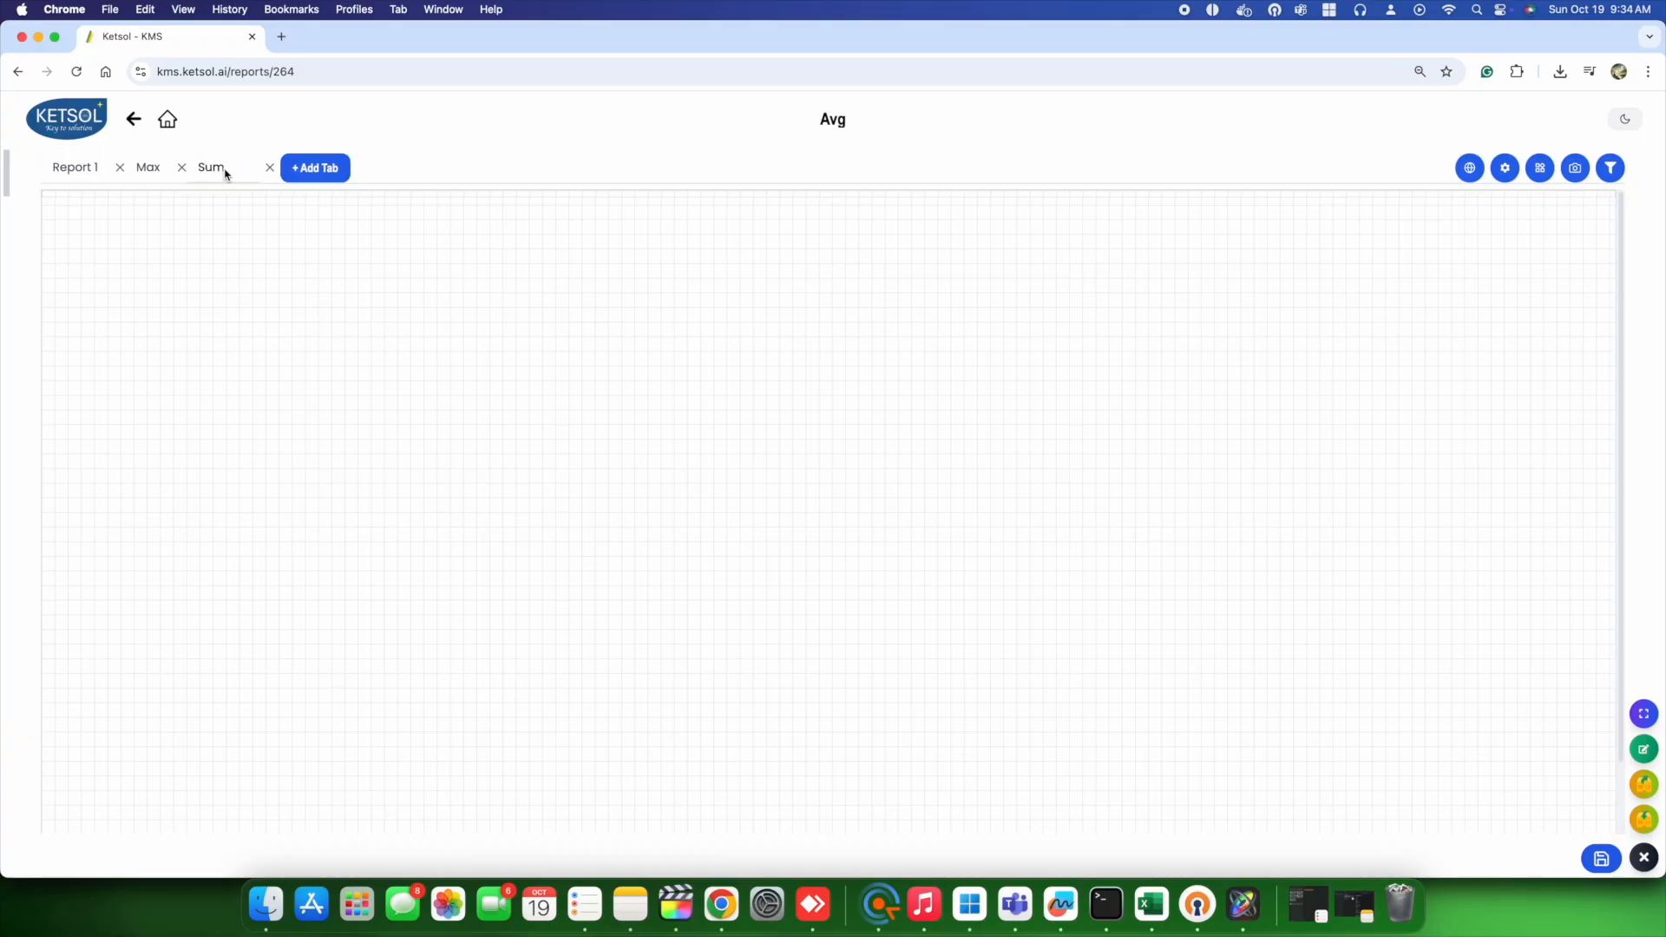
key("Return")
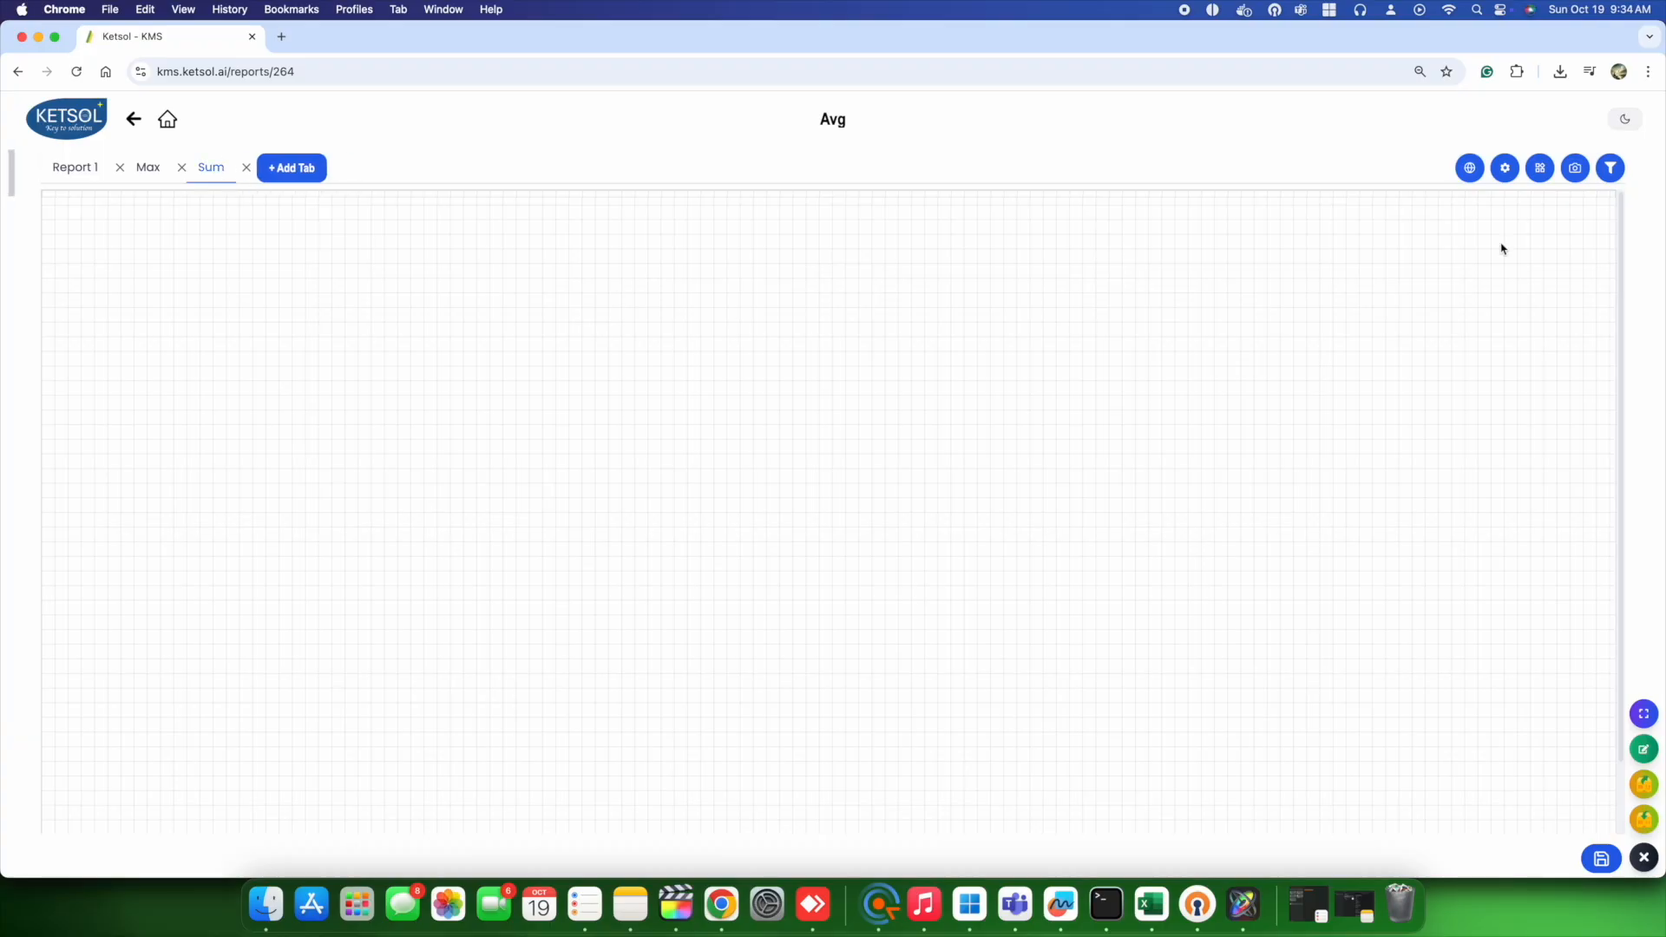
Insert a historian Table Widget on the Sum tab
left_click(1539, 167)
left_click(1475, 295)
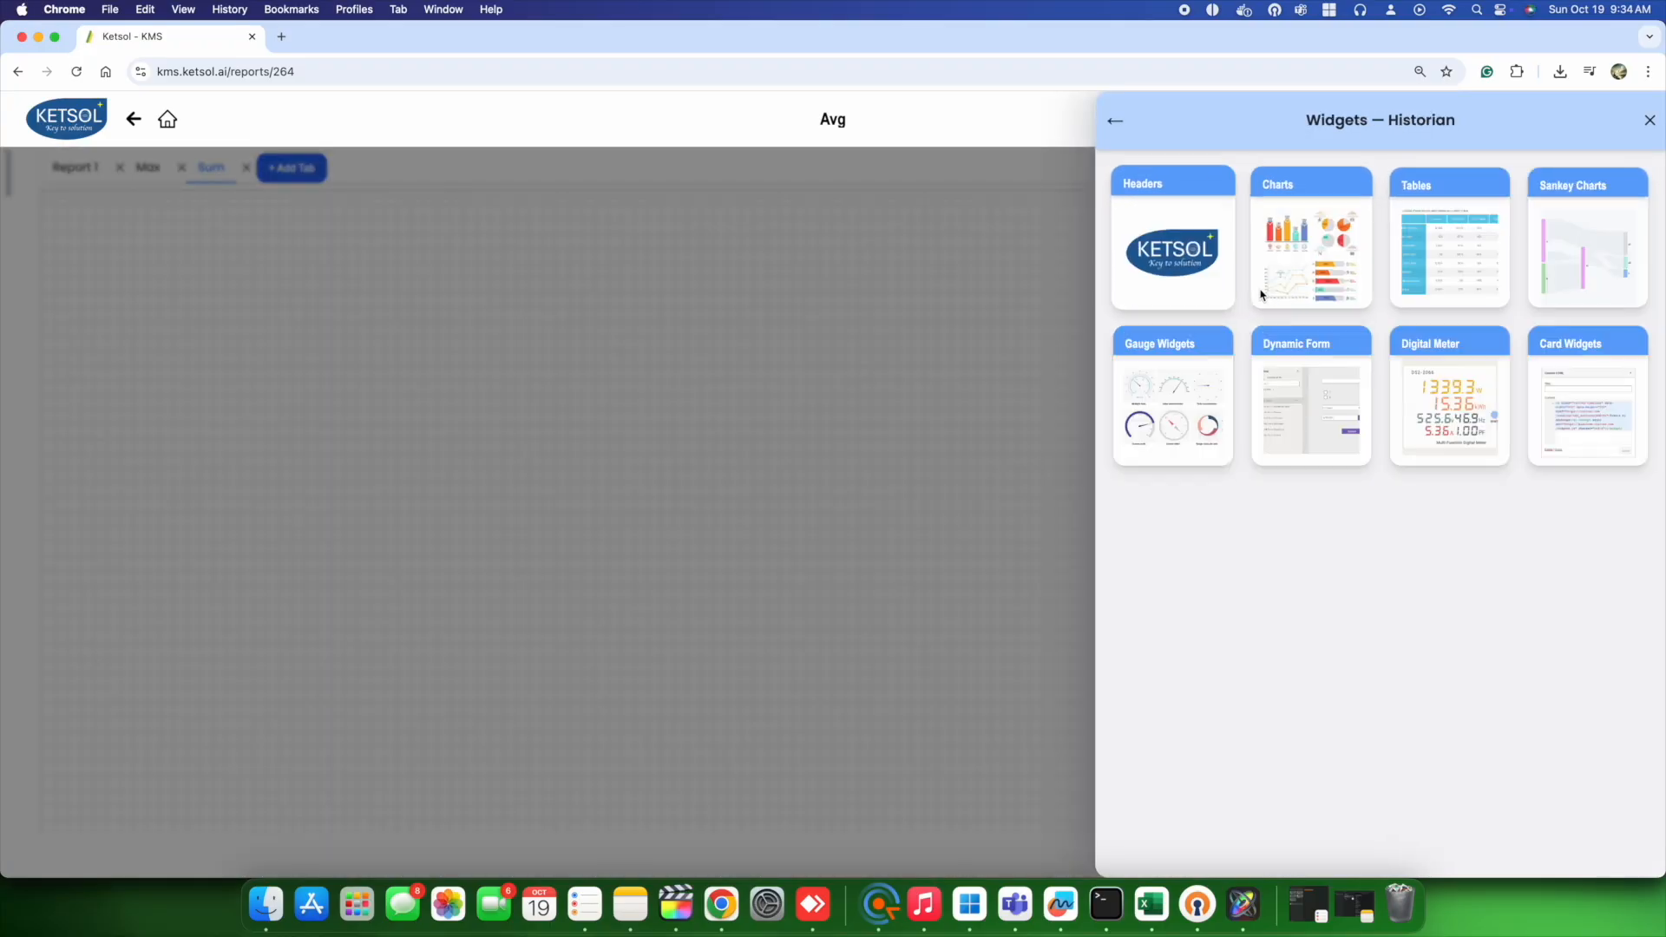
left_click(1479, 288)
left_click(1208, 234)
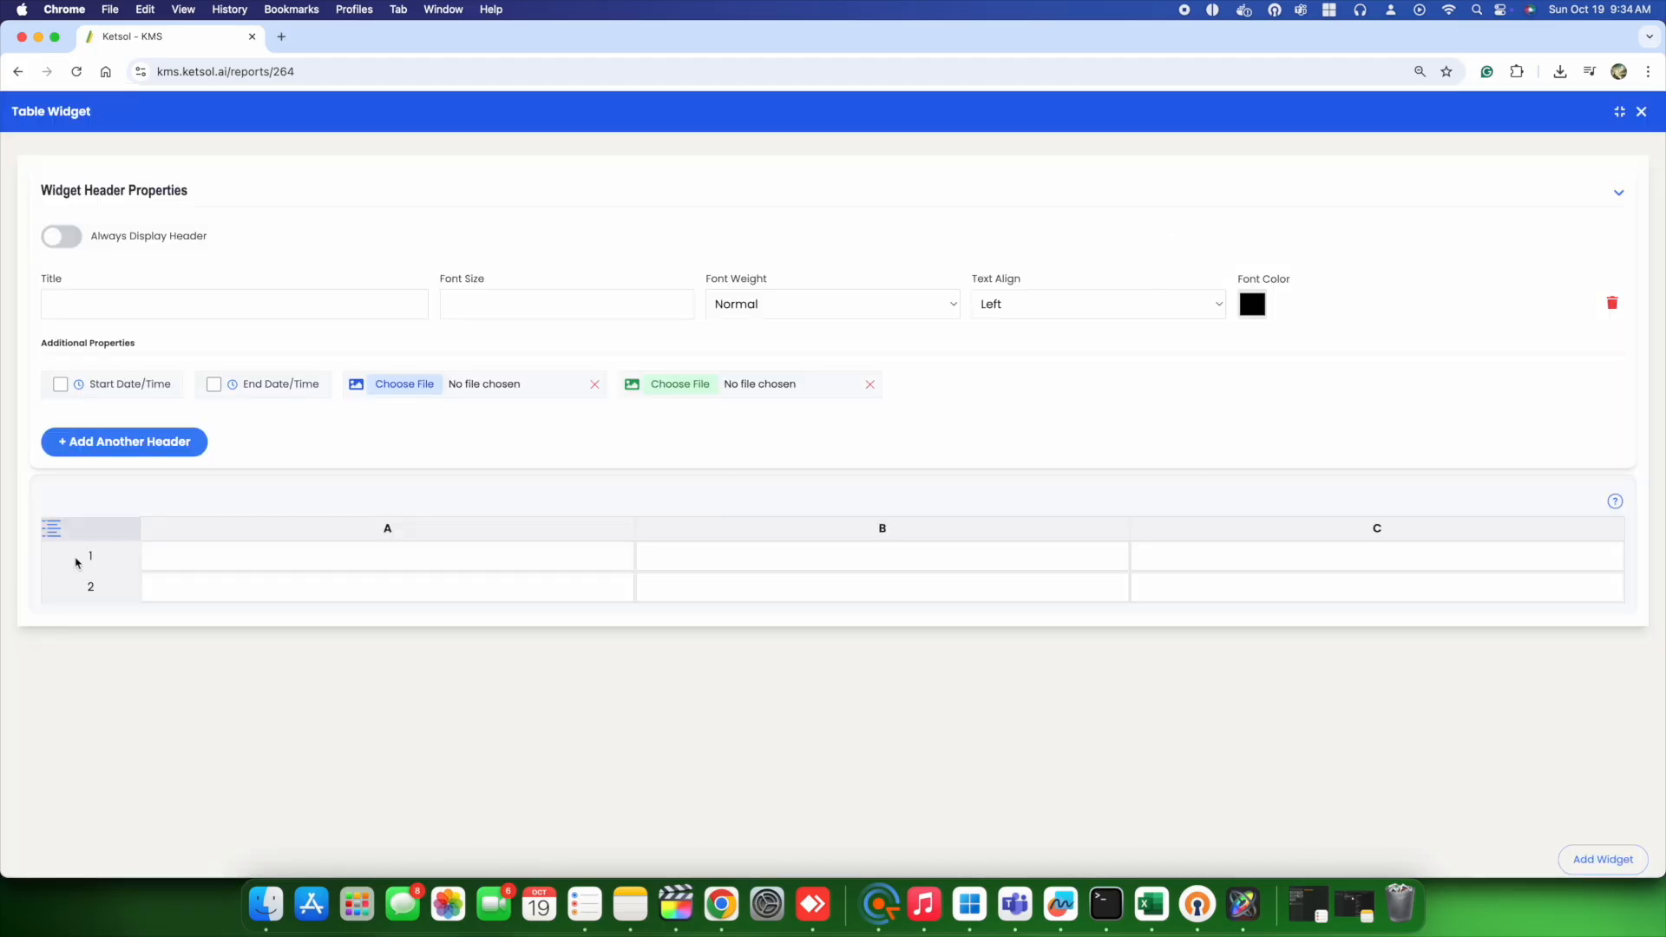
Select table agg with all its columns as the Sum widget's data source
scroll(1132, 518, "down", 5)
left_click(1184, 613)
left_click(1159, 733)
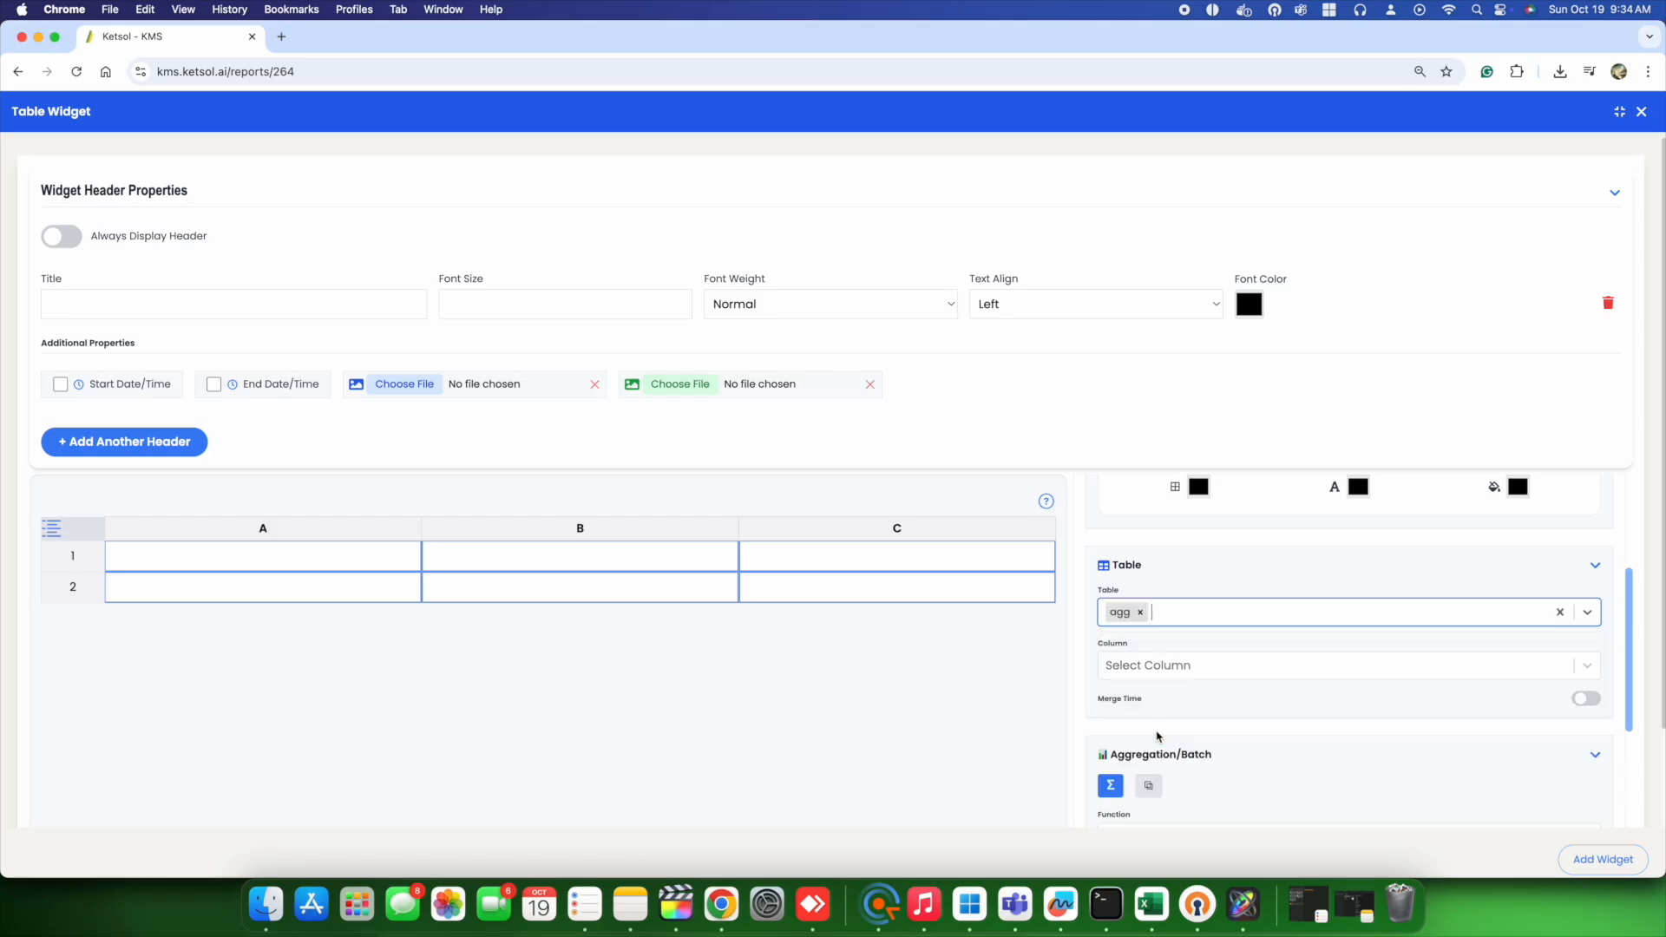
left_click(1146, 669)
left_click(1145, 722)
Set the Sum widget's aggregation function to Sum with a window of 1 Minute
scroll(1232, 694, "down", 3)
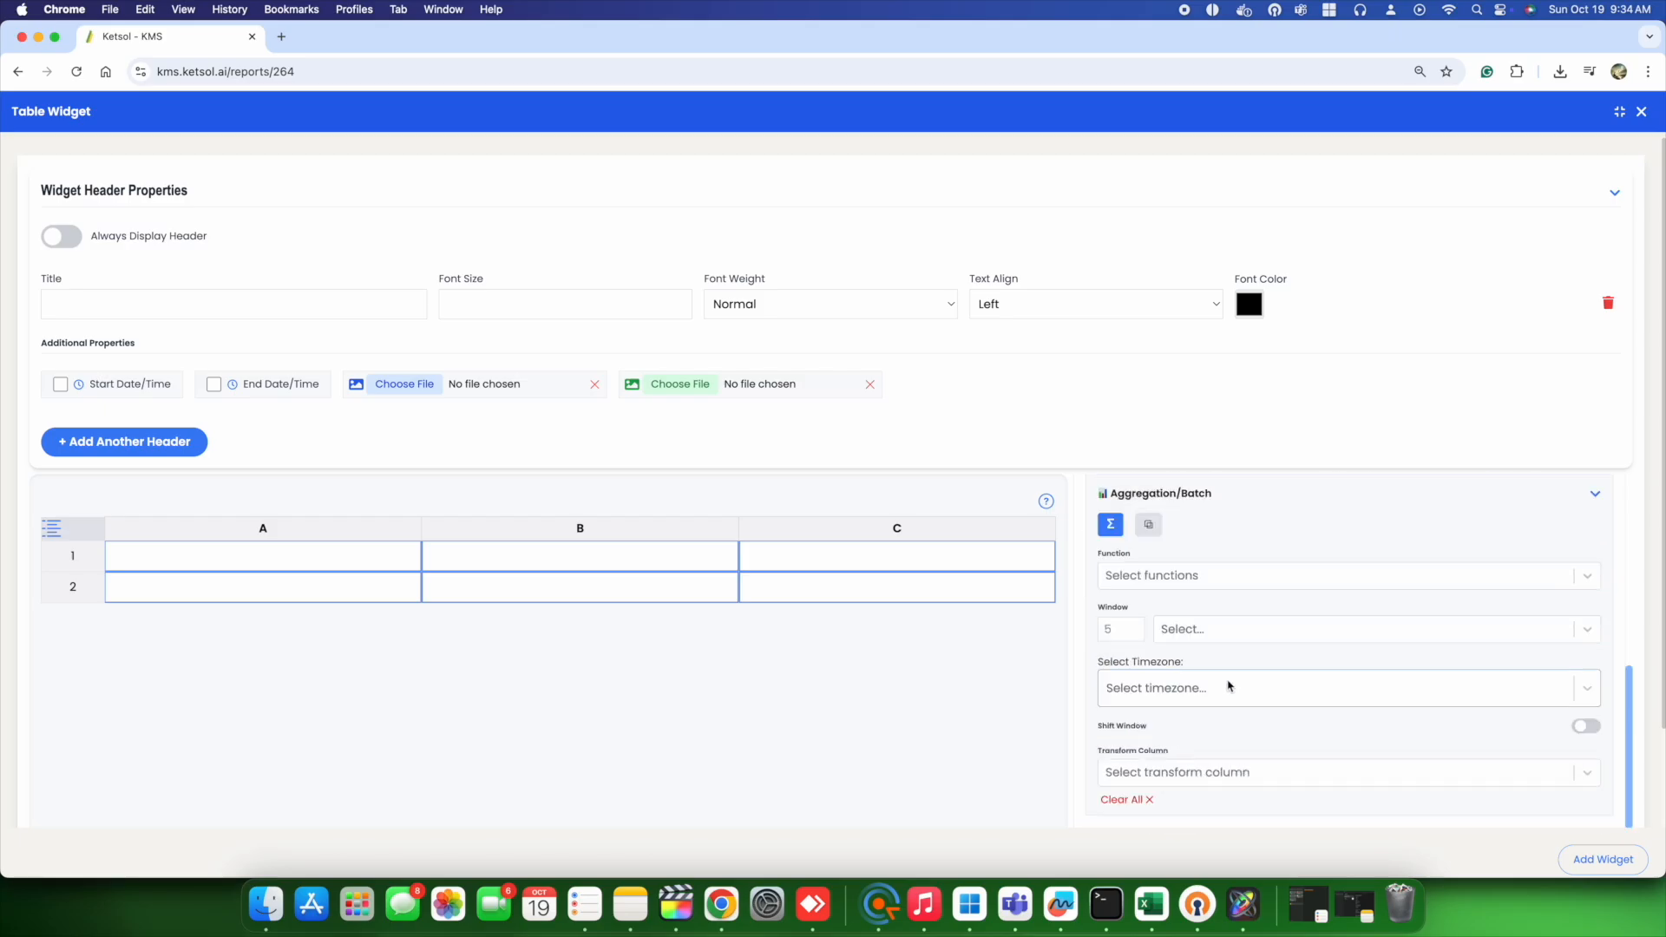
left_click(1160, 575)
left_click(1148, 728)
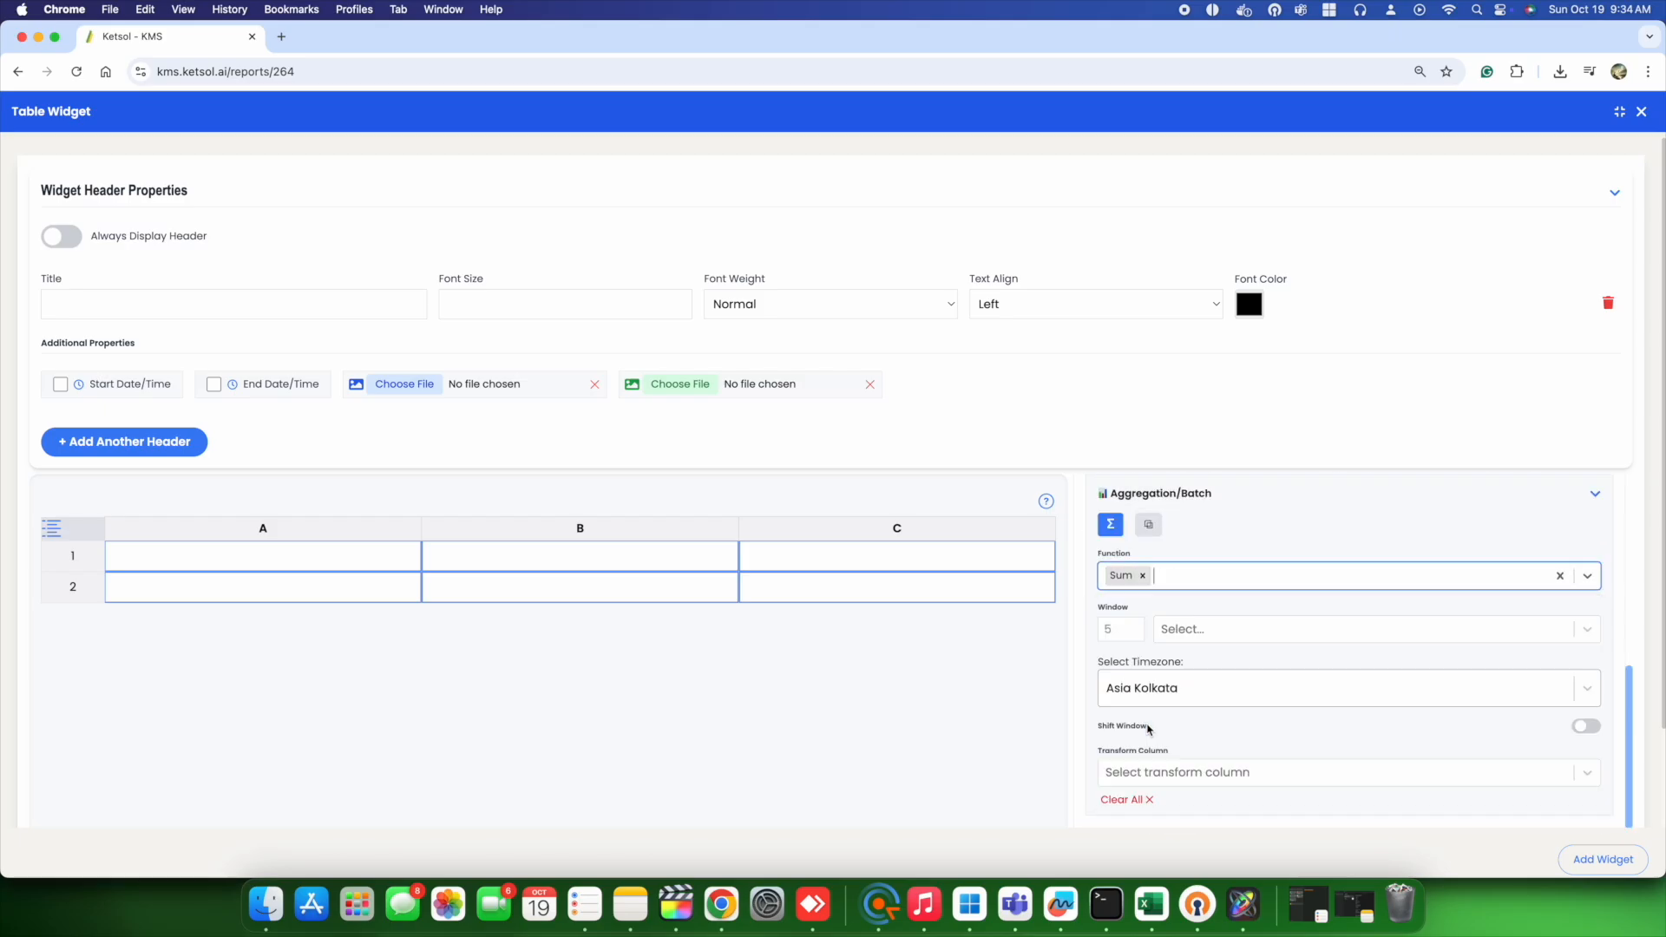
left_click(1126, 631)
type("1")
left_click(1205, 631)
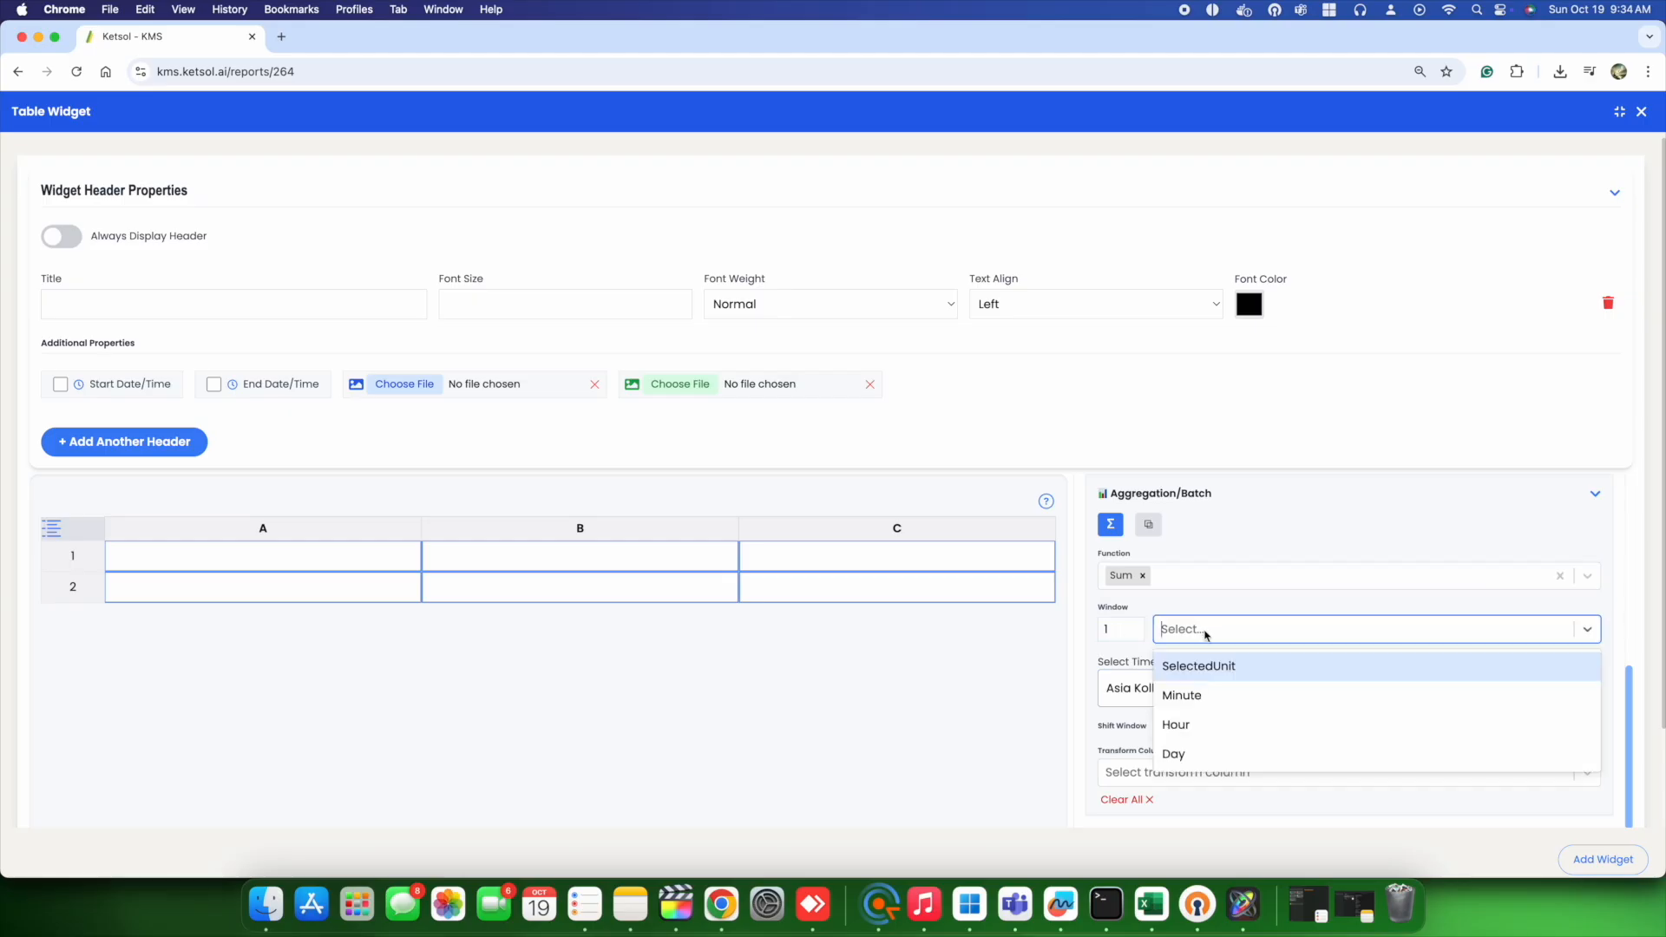
left_click(1218, 702)
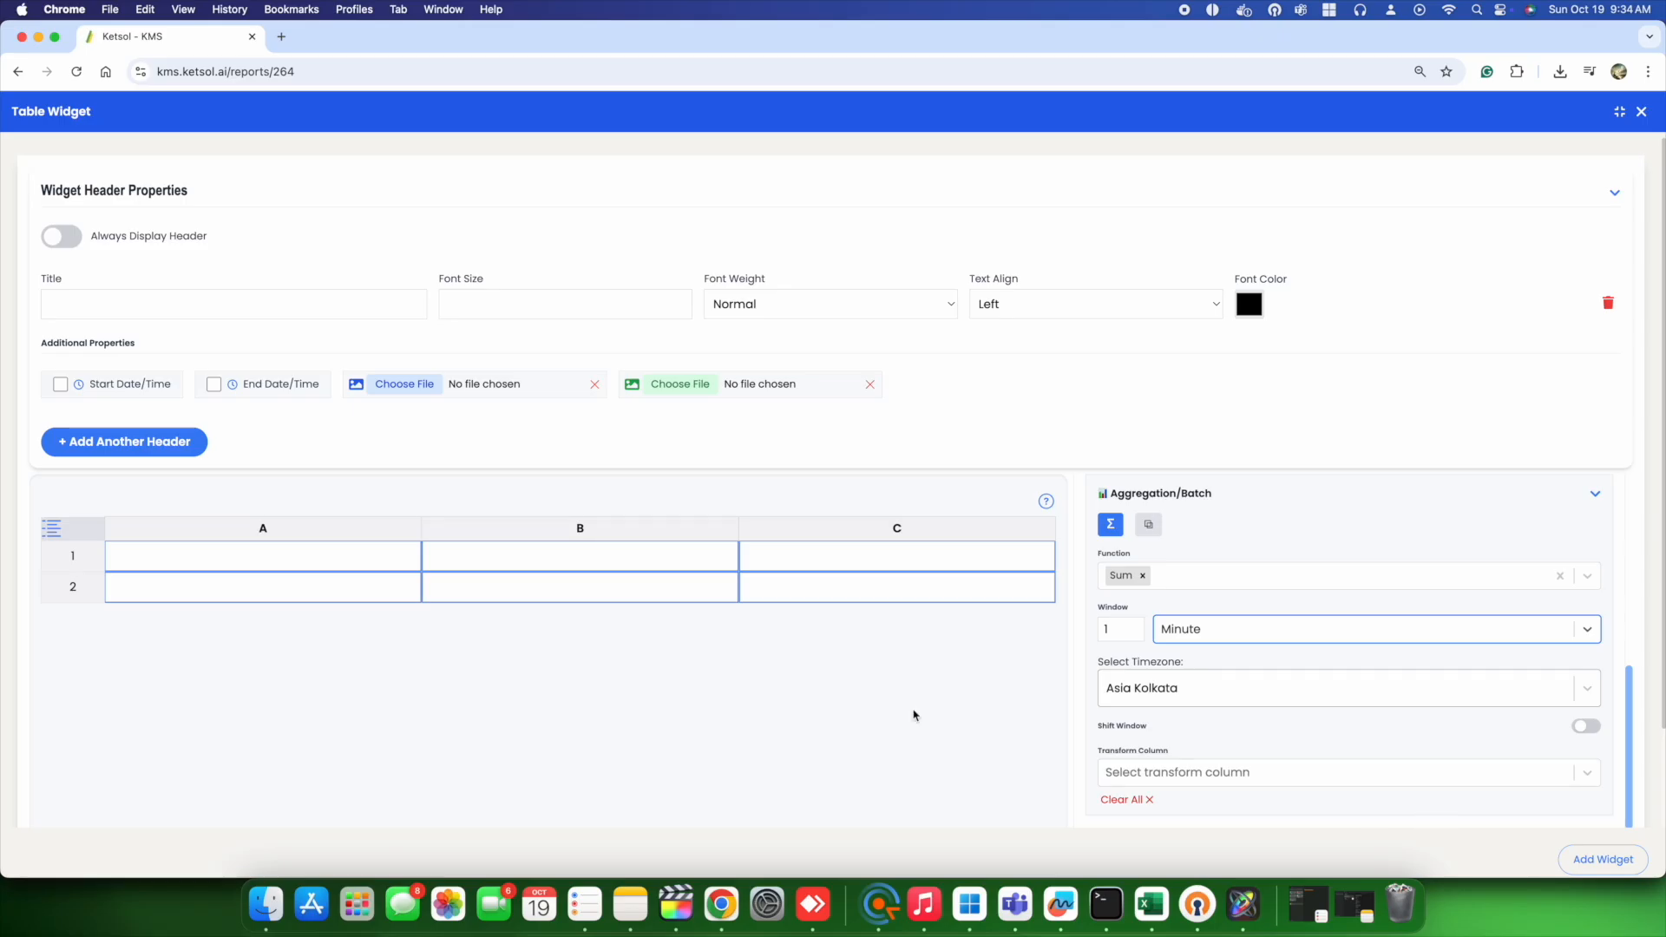
Assign the time column to cell A2 of the Sum table with automatic key selection
left_click(469, 592)
scroll(1159, 590, "up", 4)
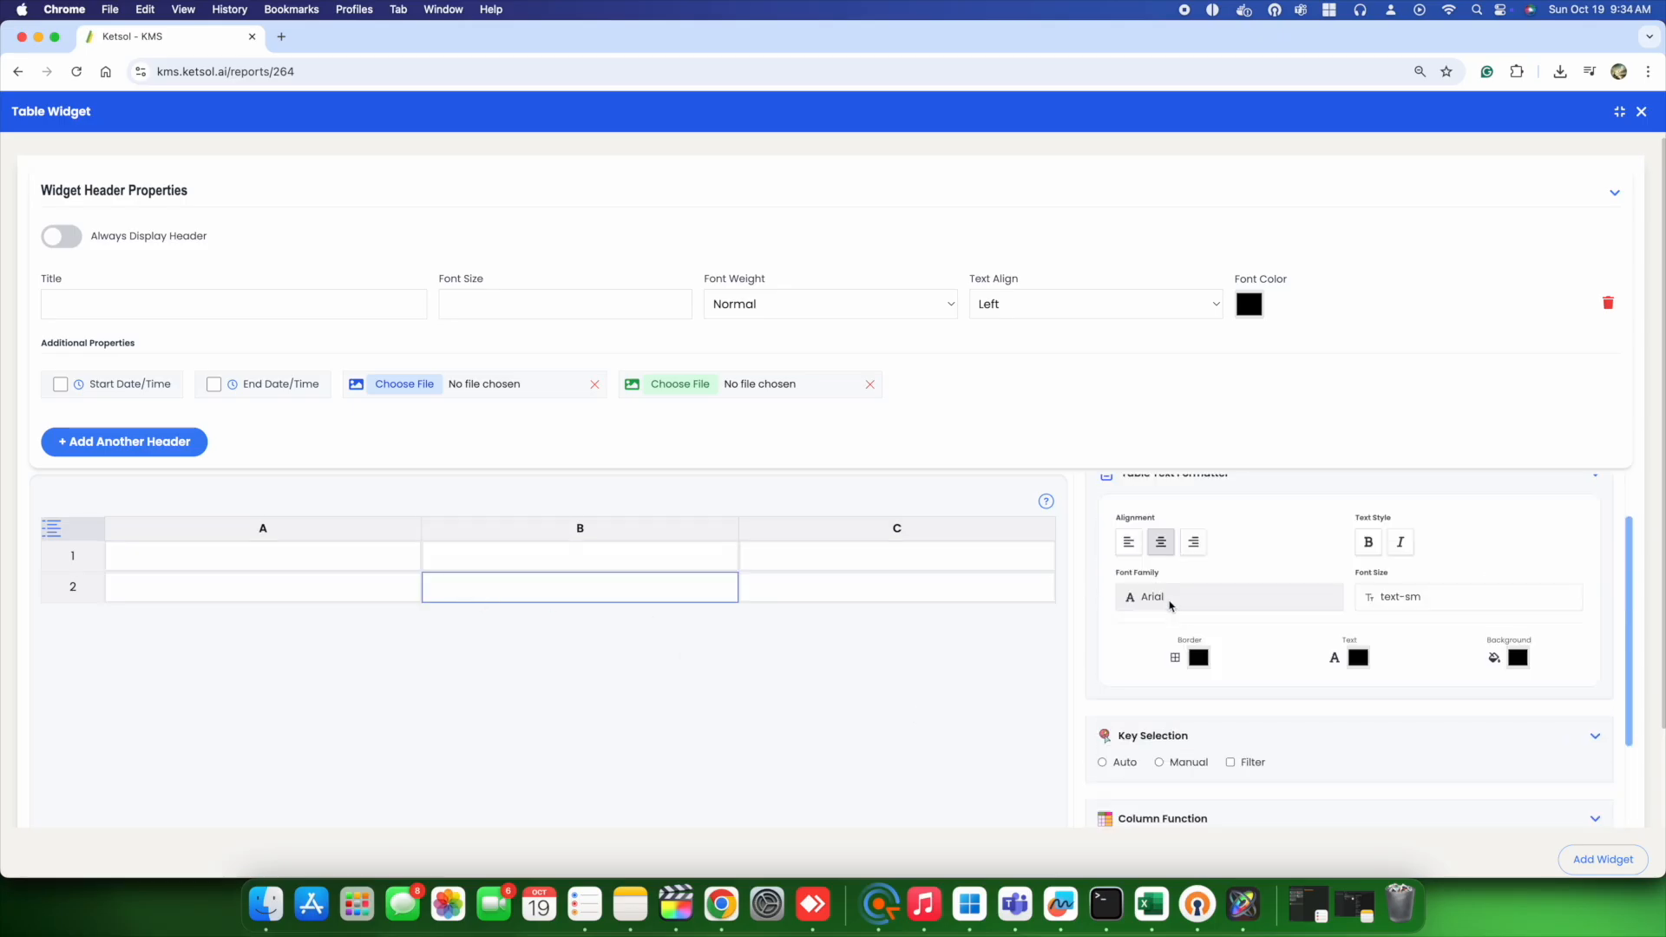
scroll(1186, 646, "down", 1)
scroll(1186, 647, "down", 1)
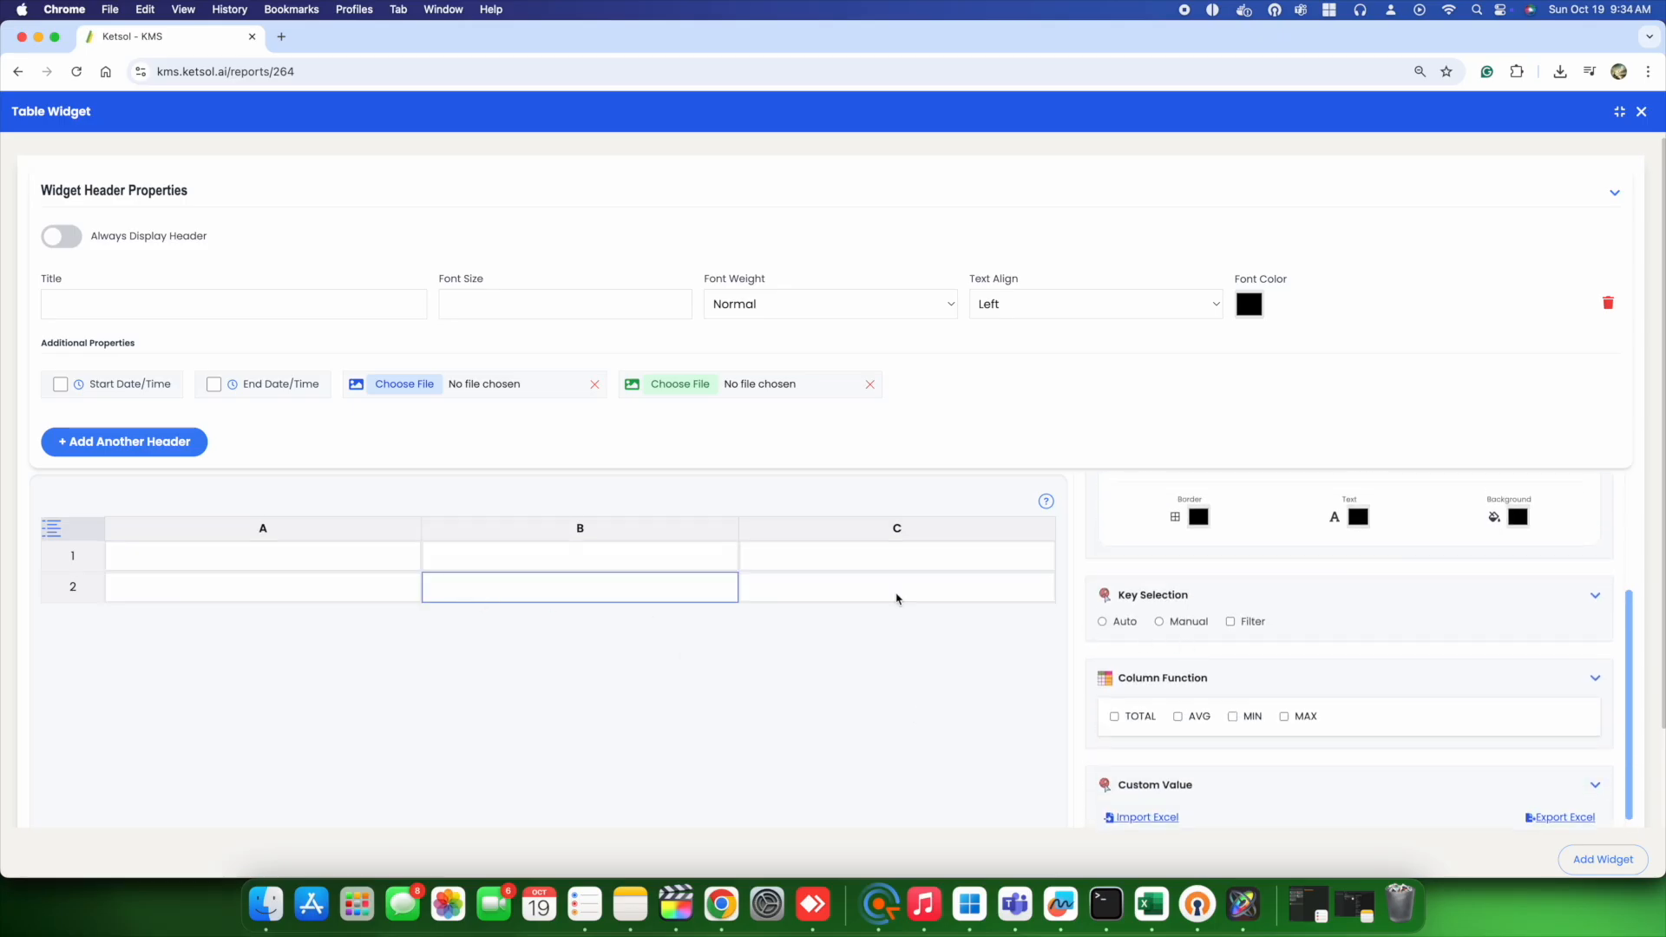
left_click(209, 586)
left_click(1102, 622)
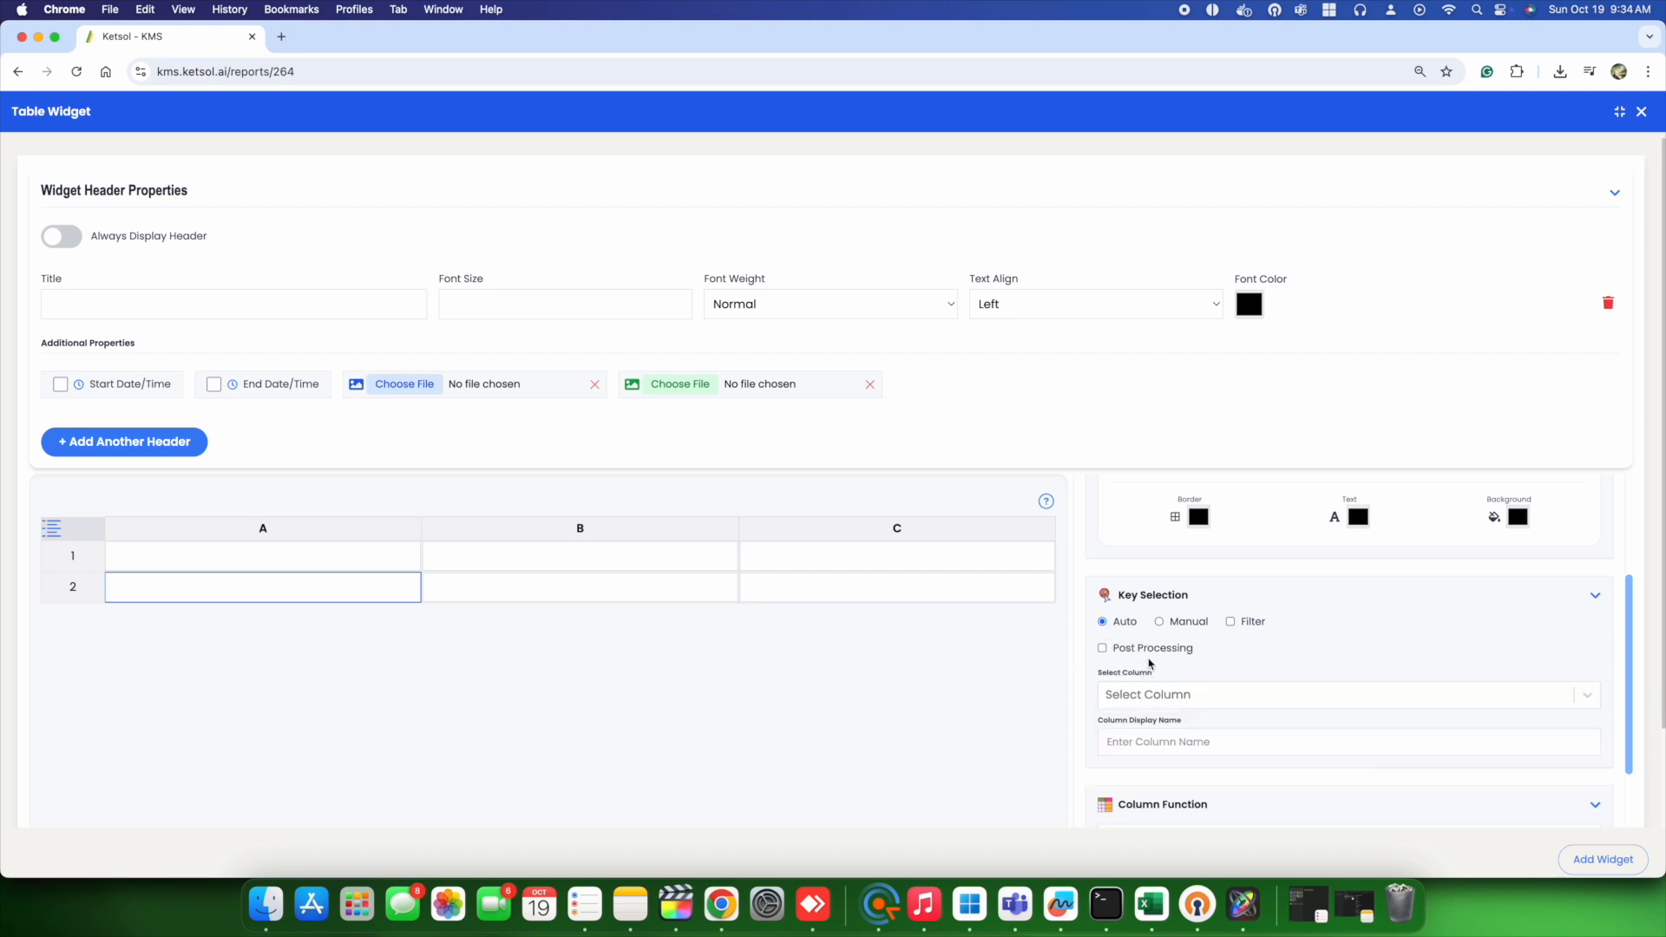
left_click(1141, 698)
left_click(1133, 736)
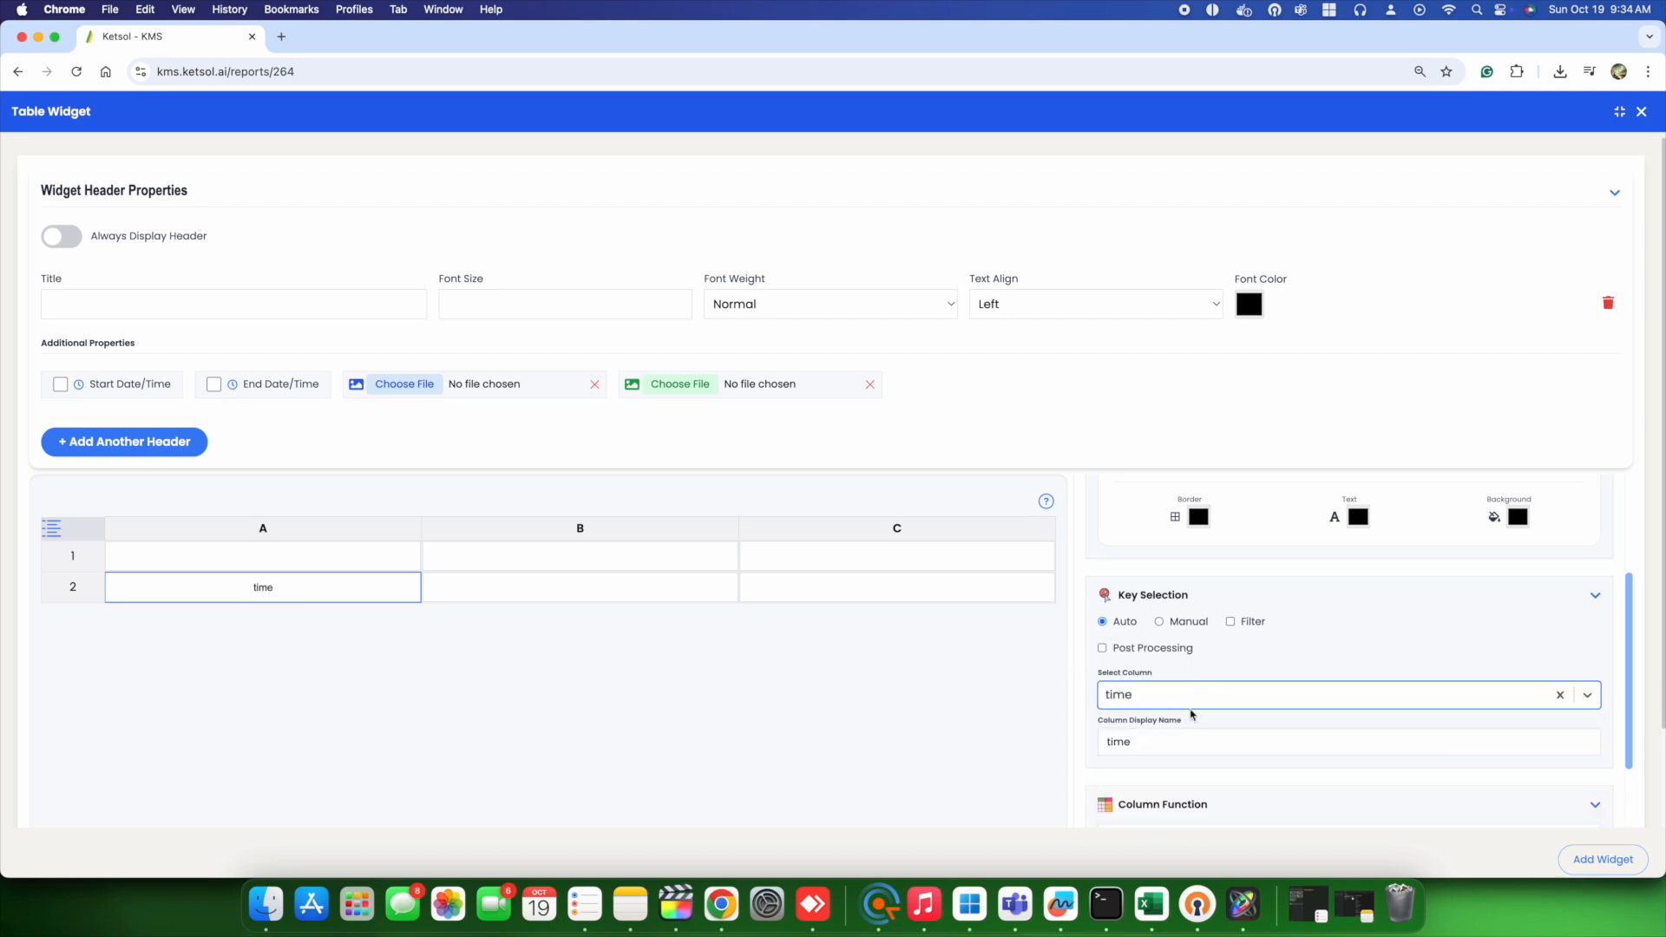
Assign agg_voltage_sum to cell B2 and agg_current_sum to cell C2 with automatic key selection
scroll(1226, 704, "down", 1)
left_click(586, 600)
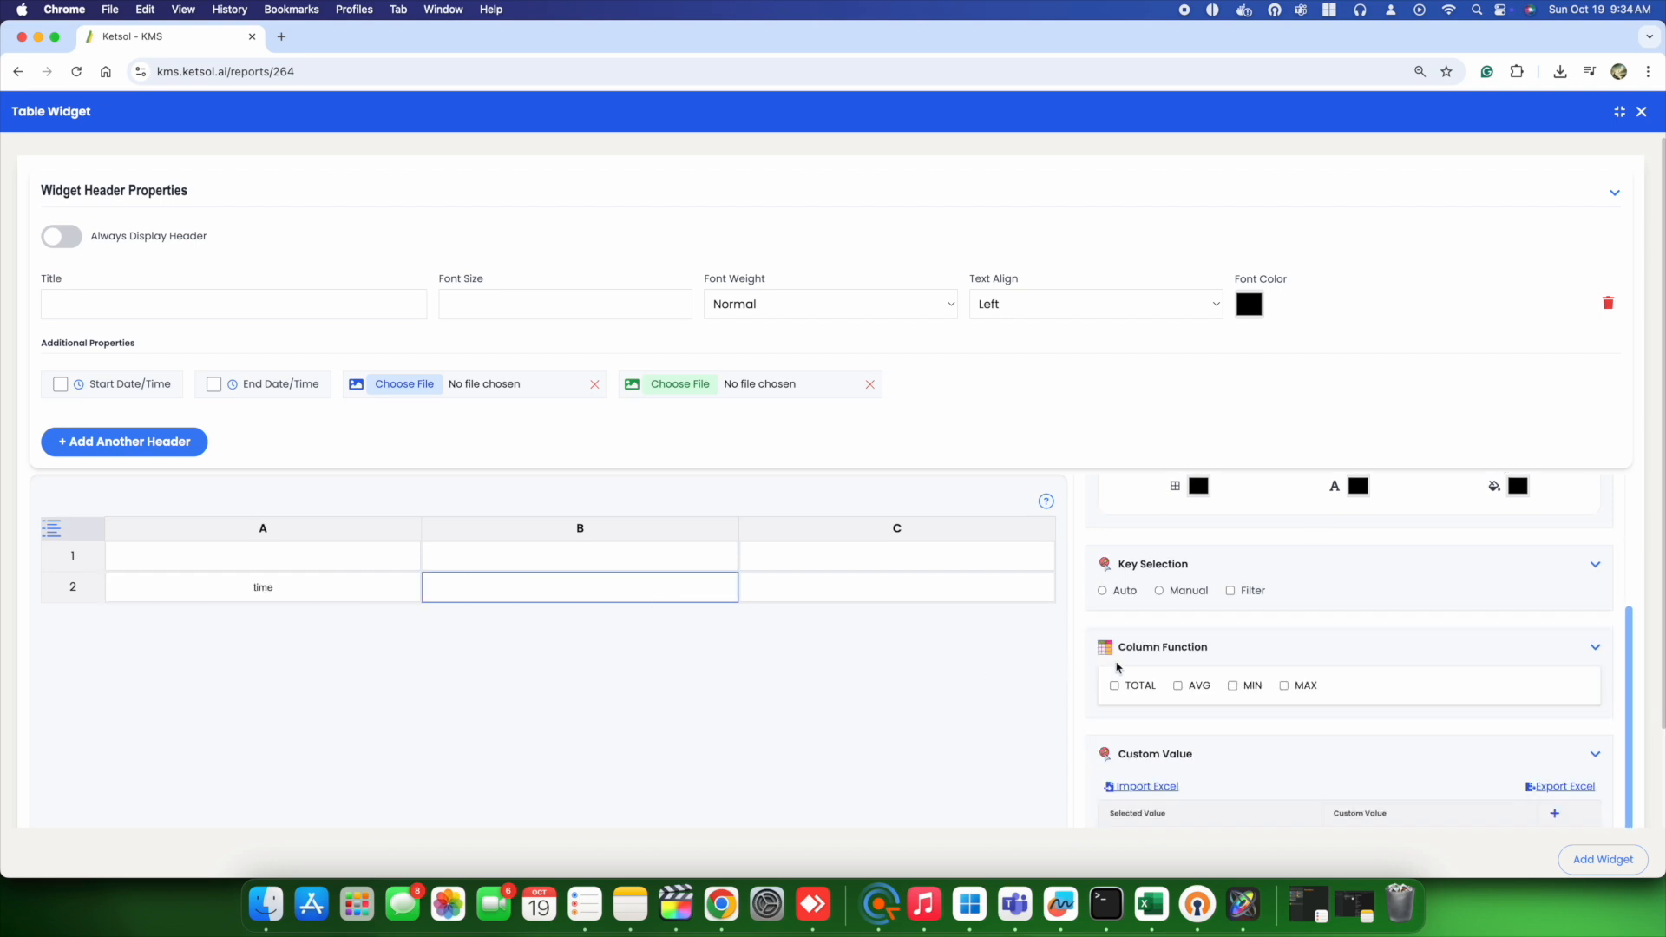
left_click(1118, 592)
left_click(1139, 674)
left_click(1178, 764)
left_click(860, 597)
left_click(1120, 593)
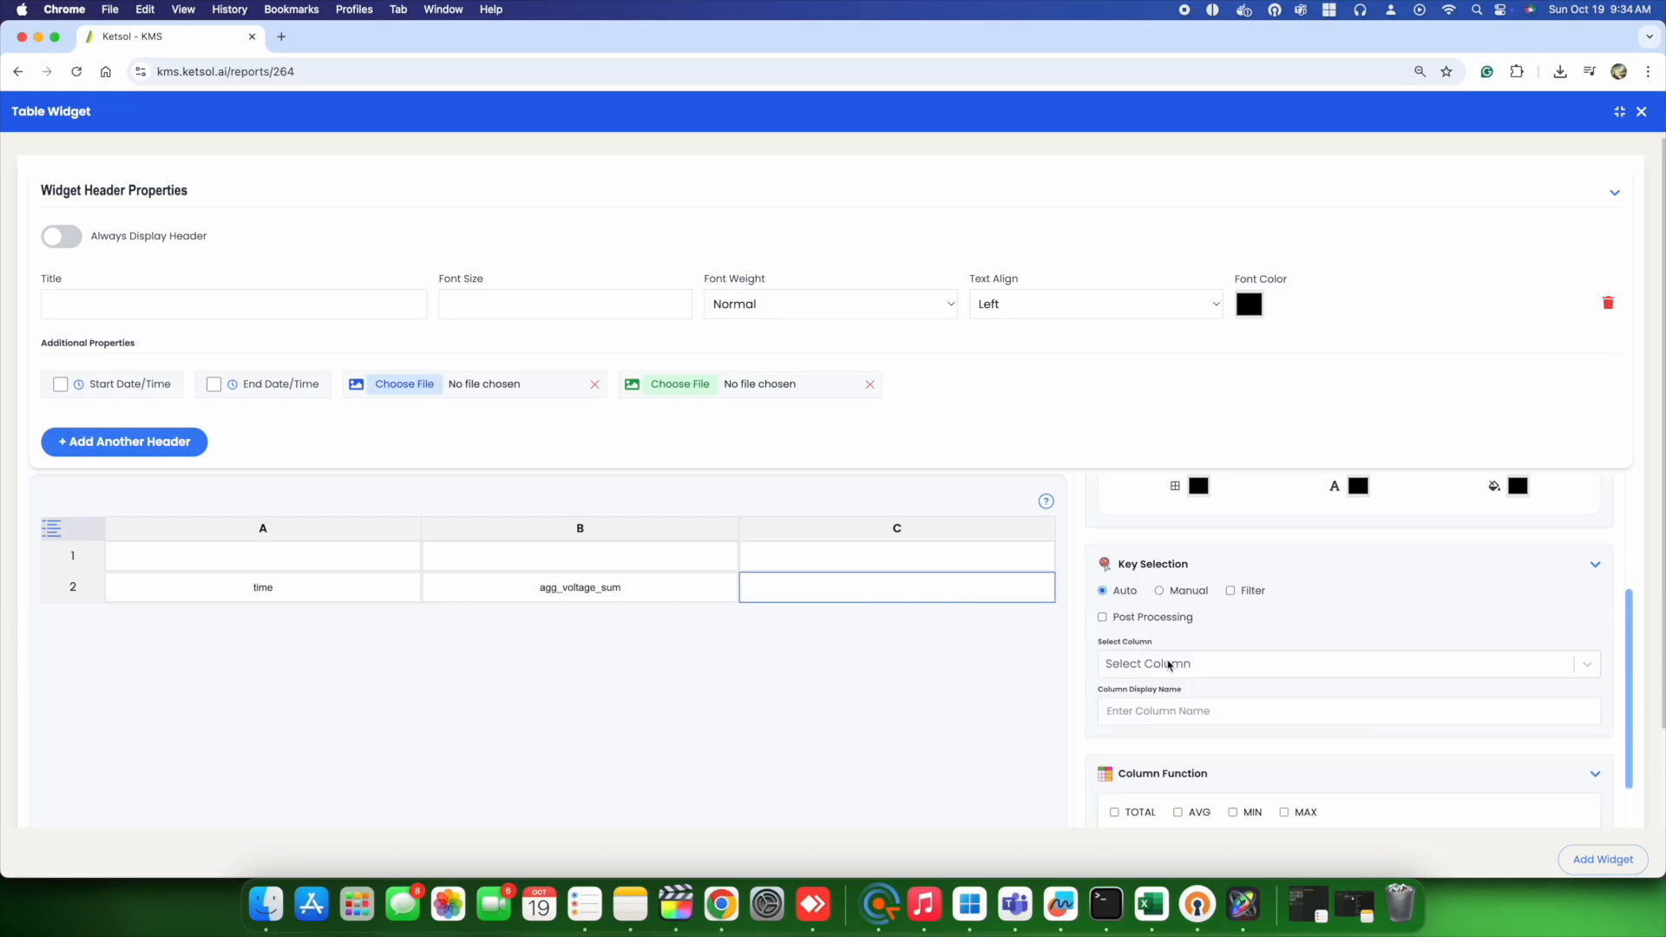
left_click(1139, 674)
left_click(1187, 733)
Set the time cell's data format type to Timestamp and add the sum table widget to the report
left_click(340, 597)
scroll(1301, 755, "down", 5)
left_click(1211, 647)
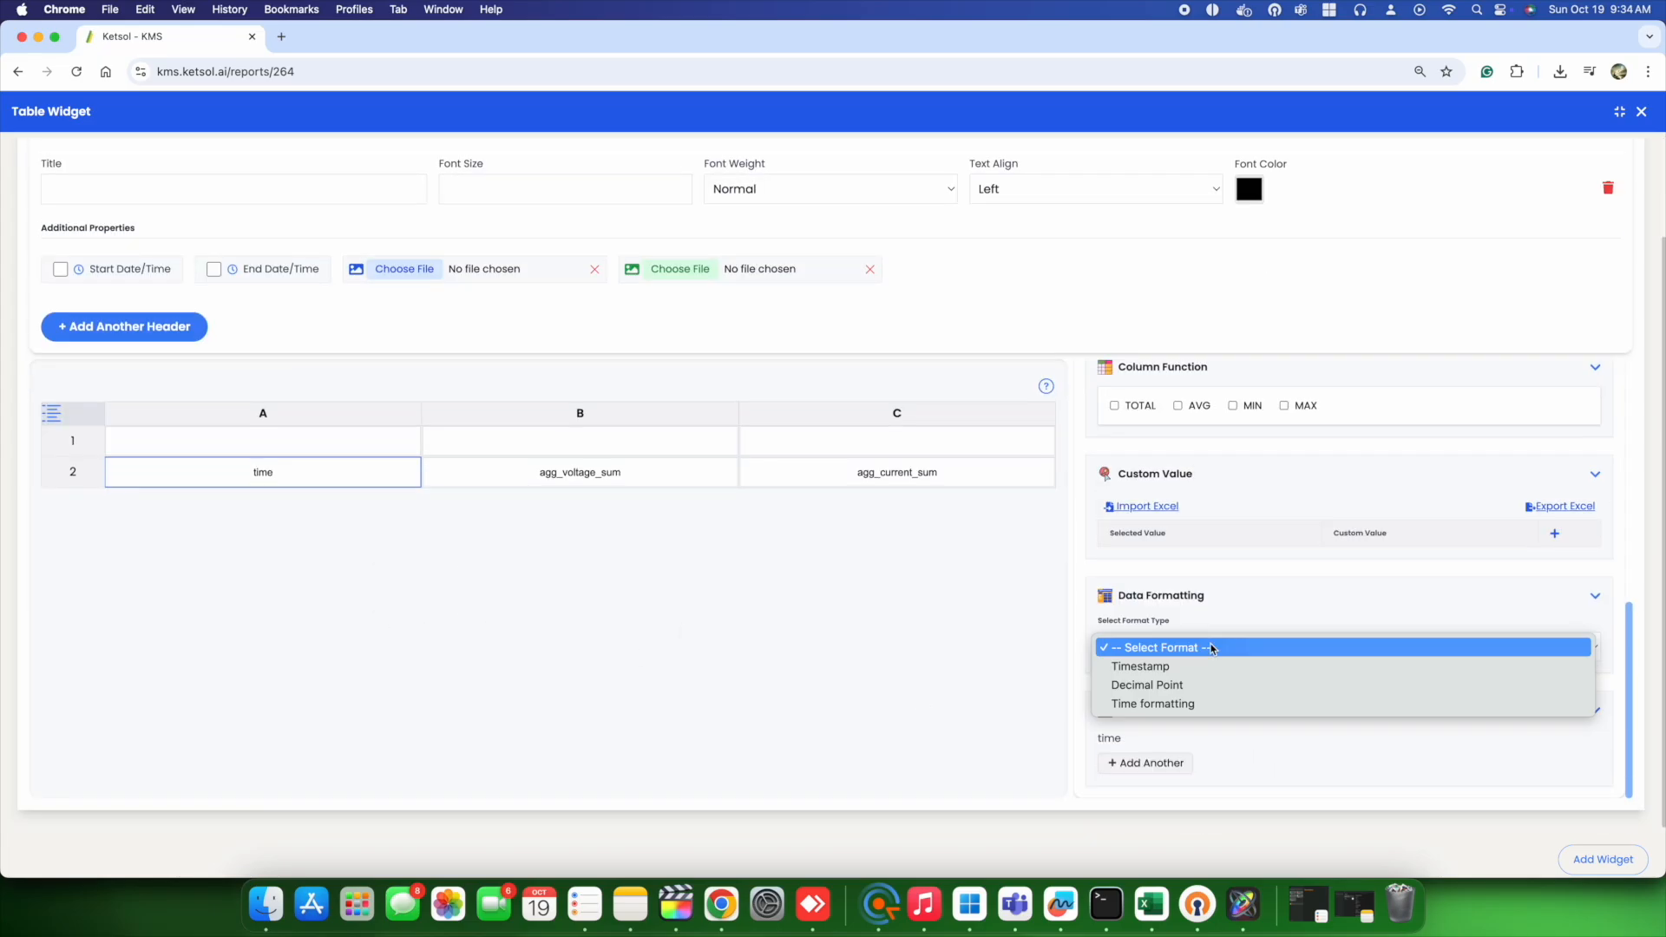
left_click(1206, 666)
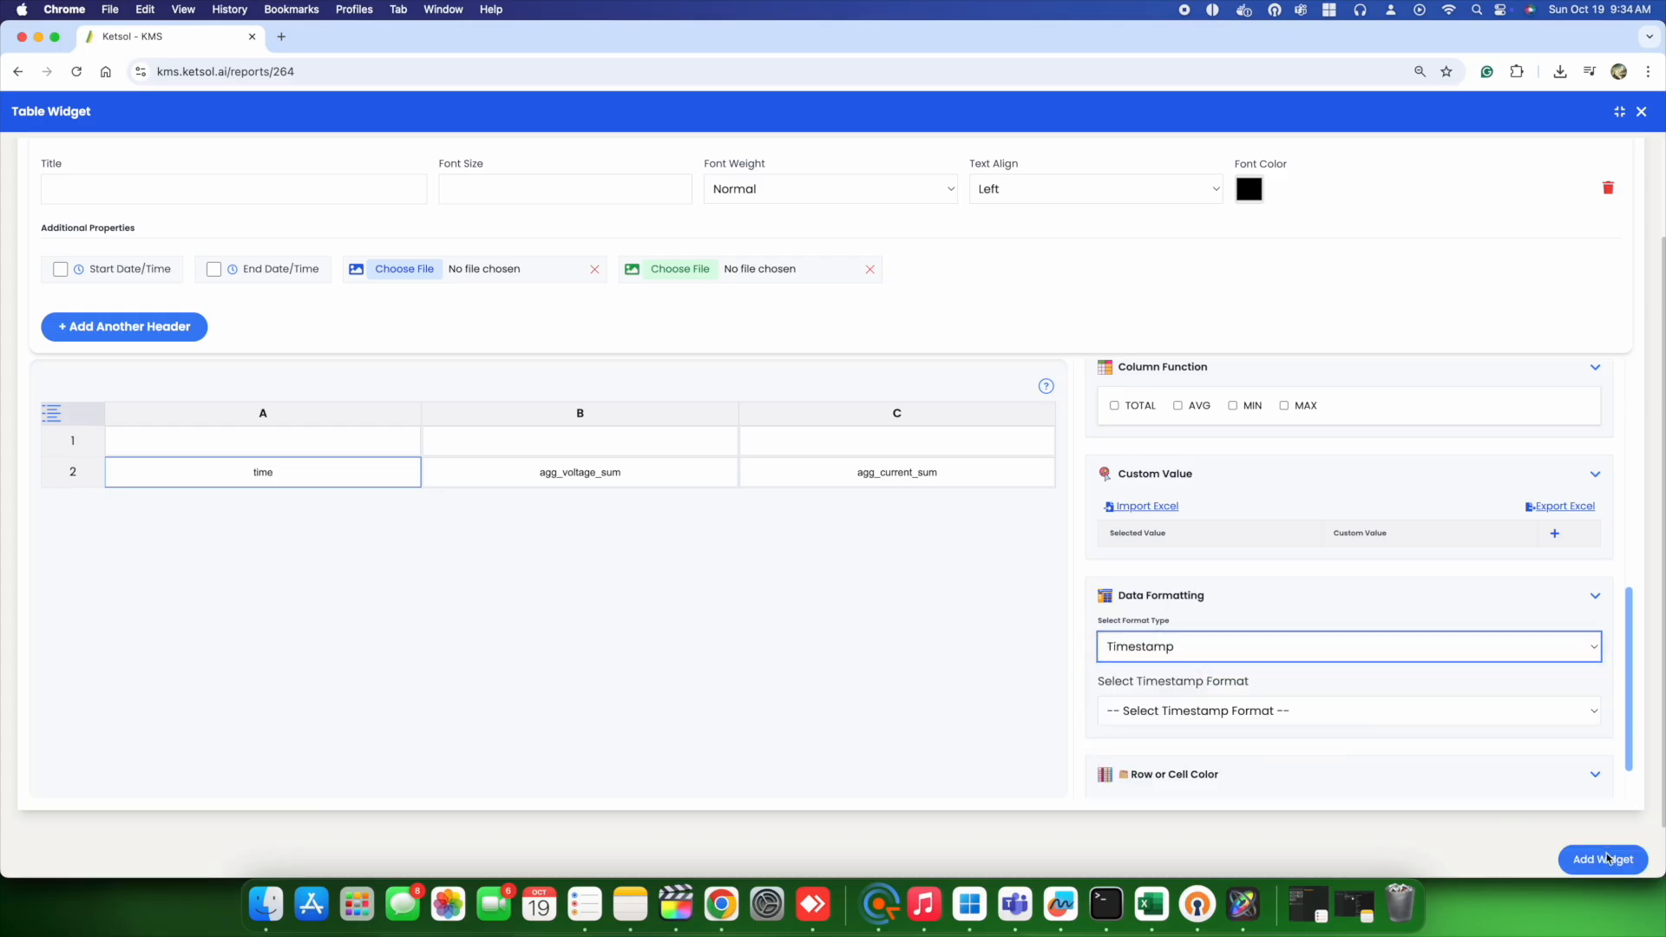
left_click(1604, 859)
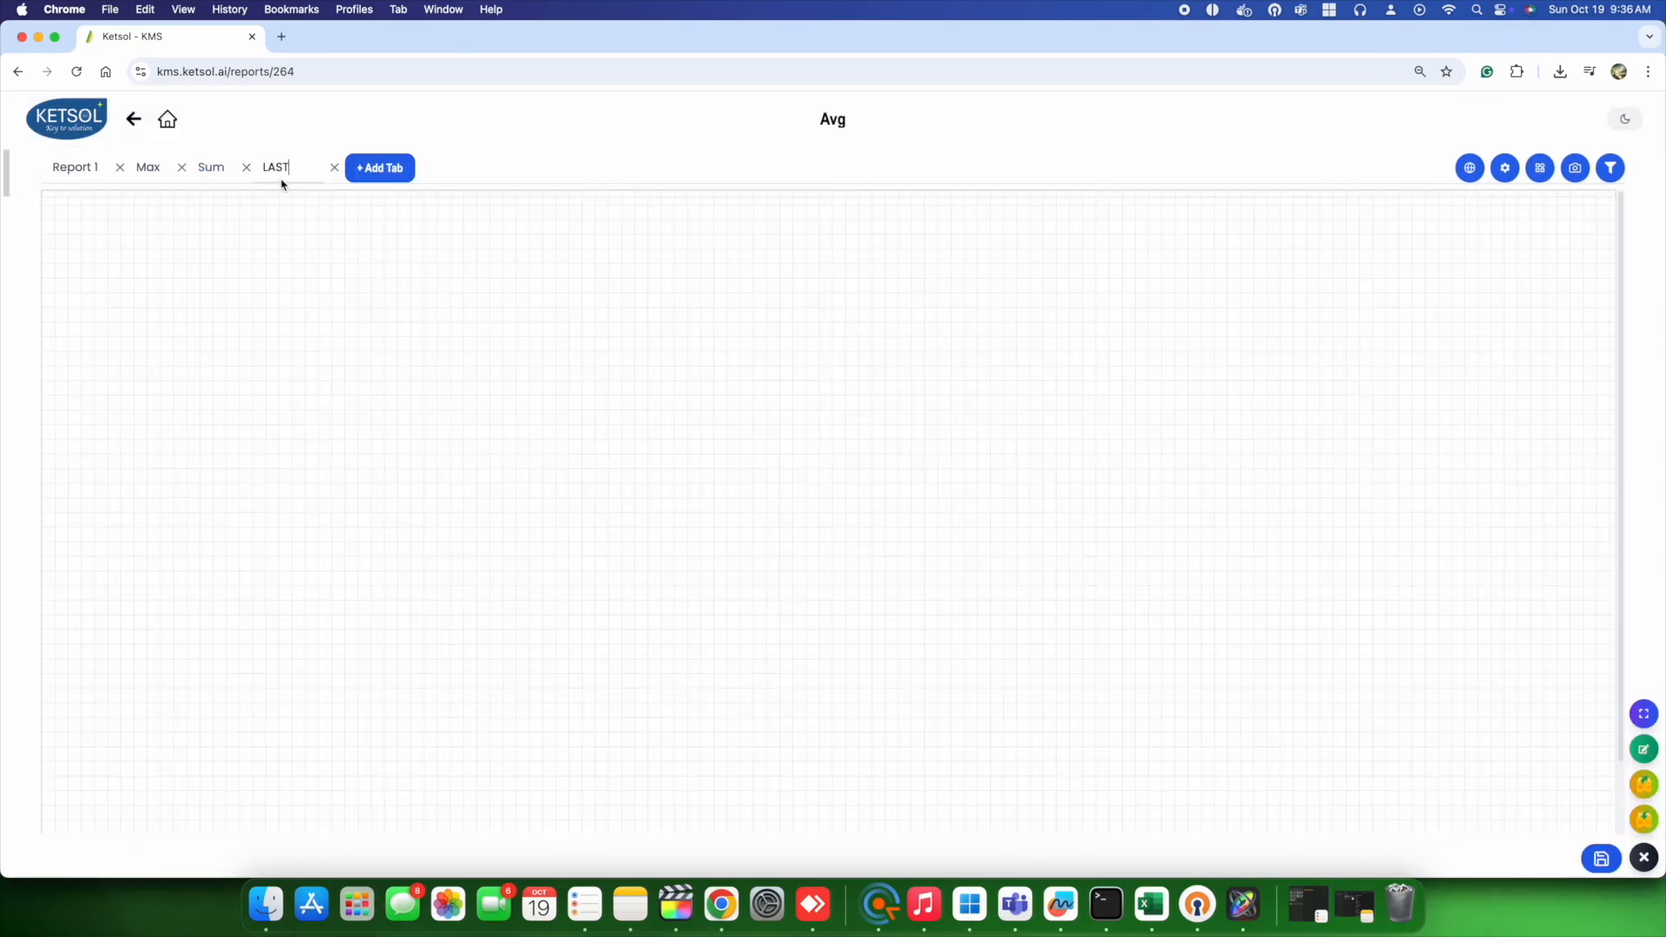
Apply the name LAST to the new report tab and insert a historian Table Widget on it
left_click(279, 167)
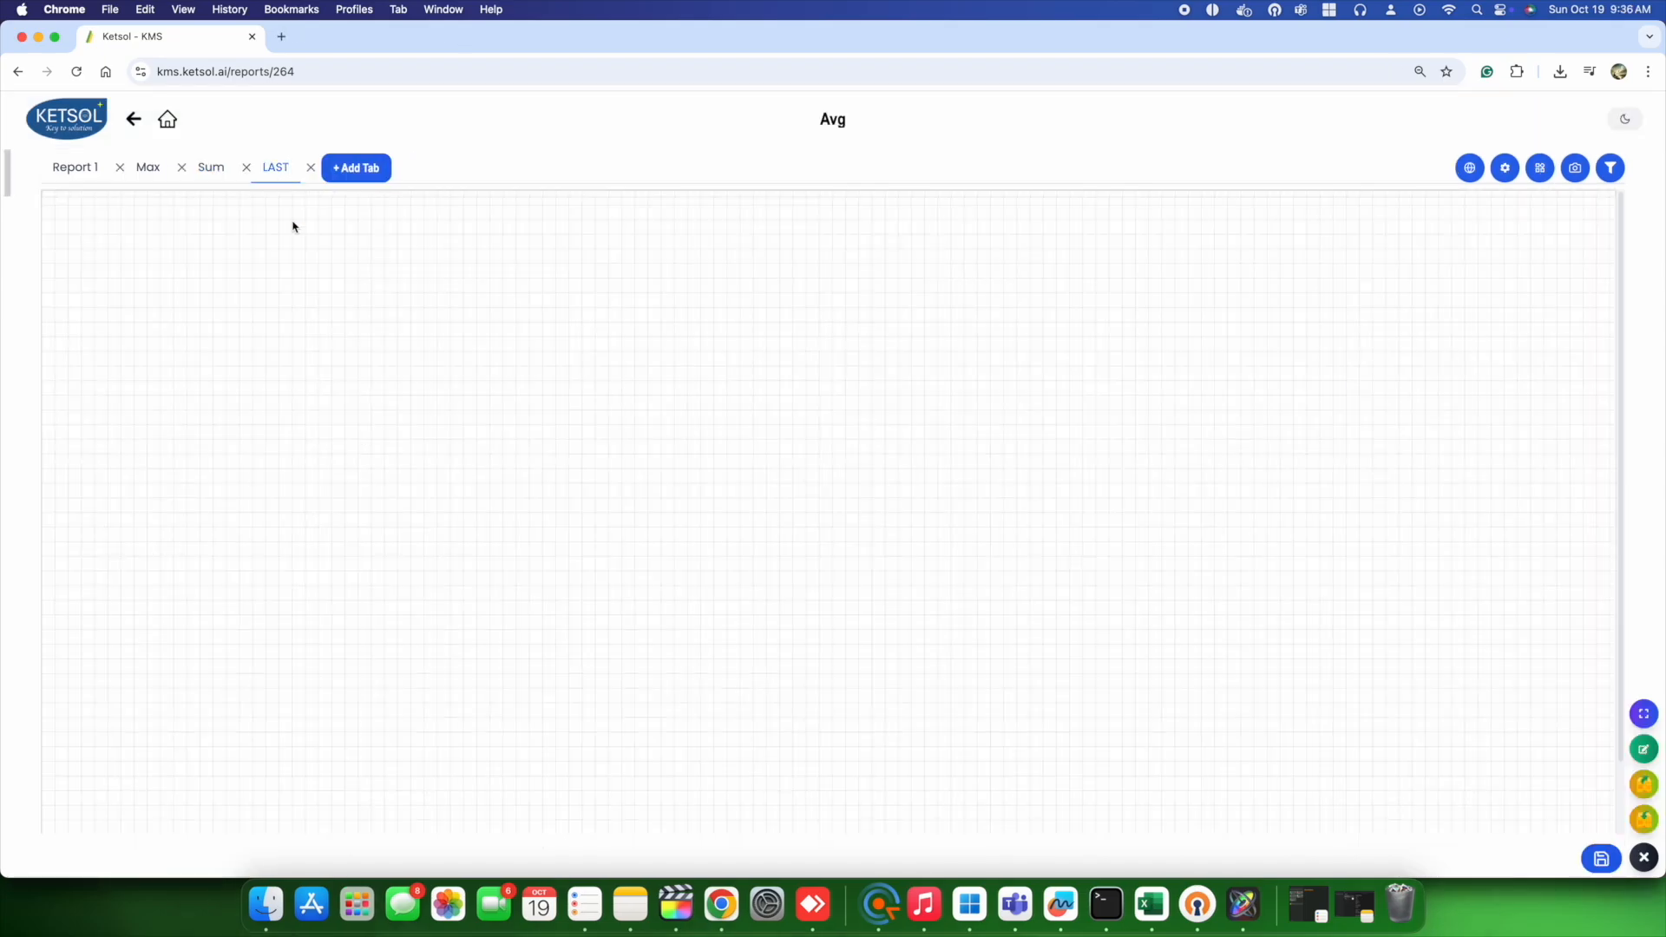
left_click(1539, 168)
left_click(1436, 286)
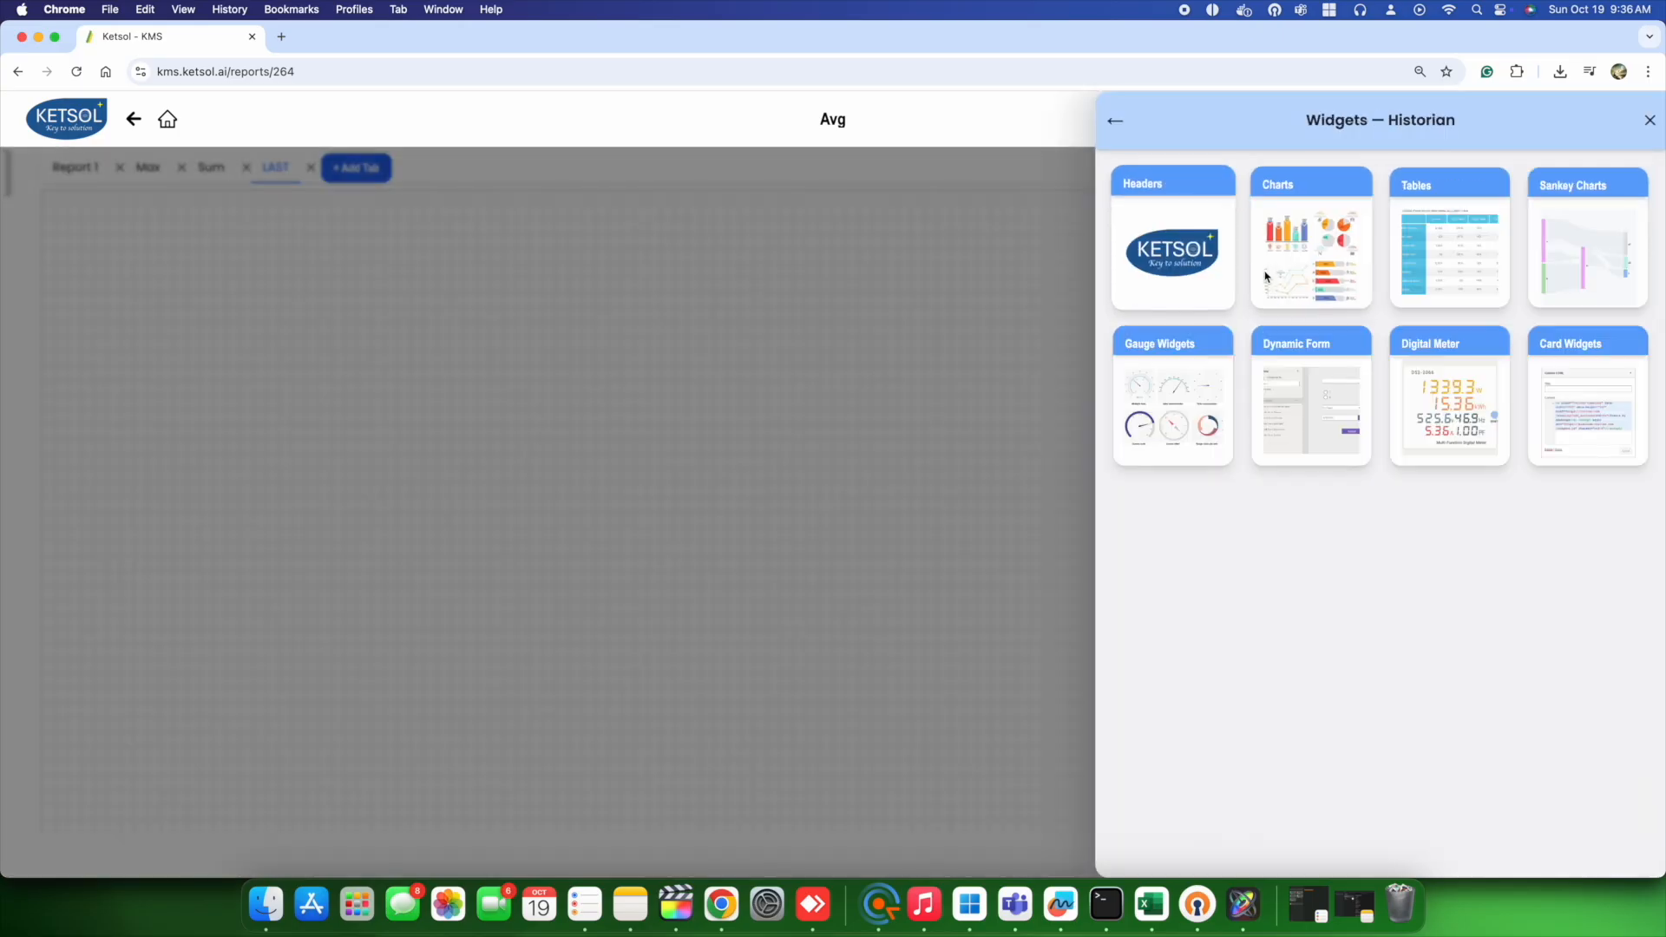
left_click(1447, 265)
left_click(1158, 227)
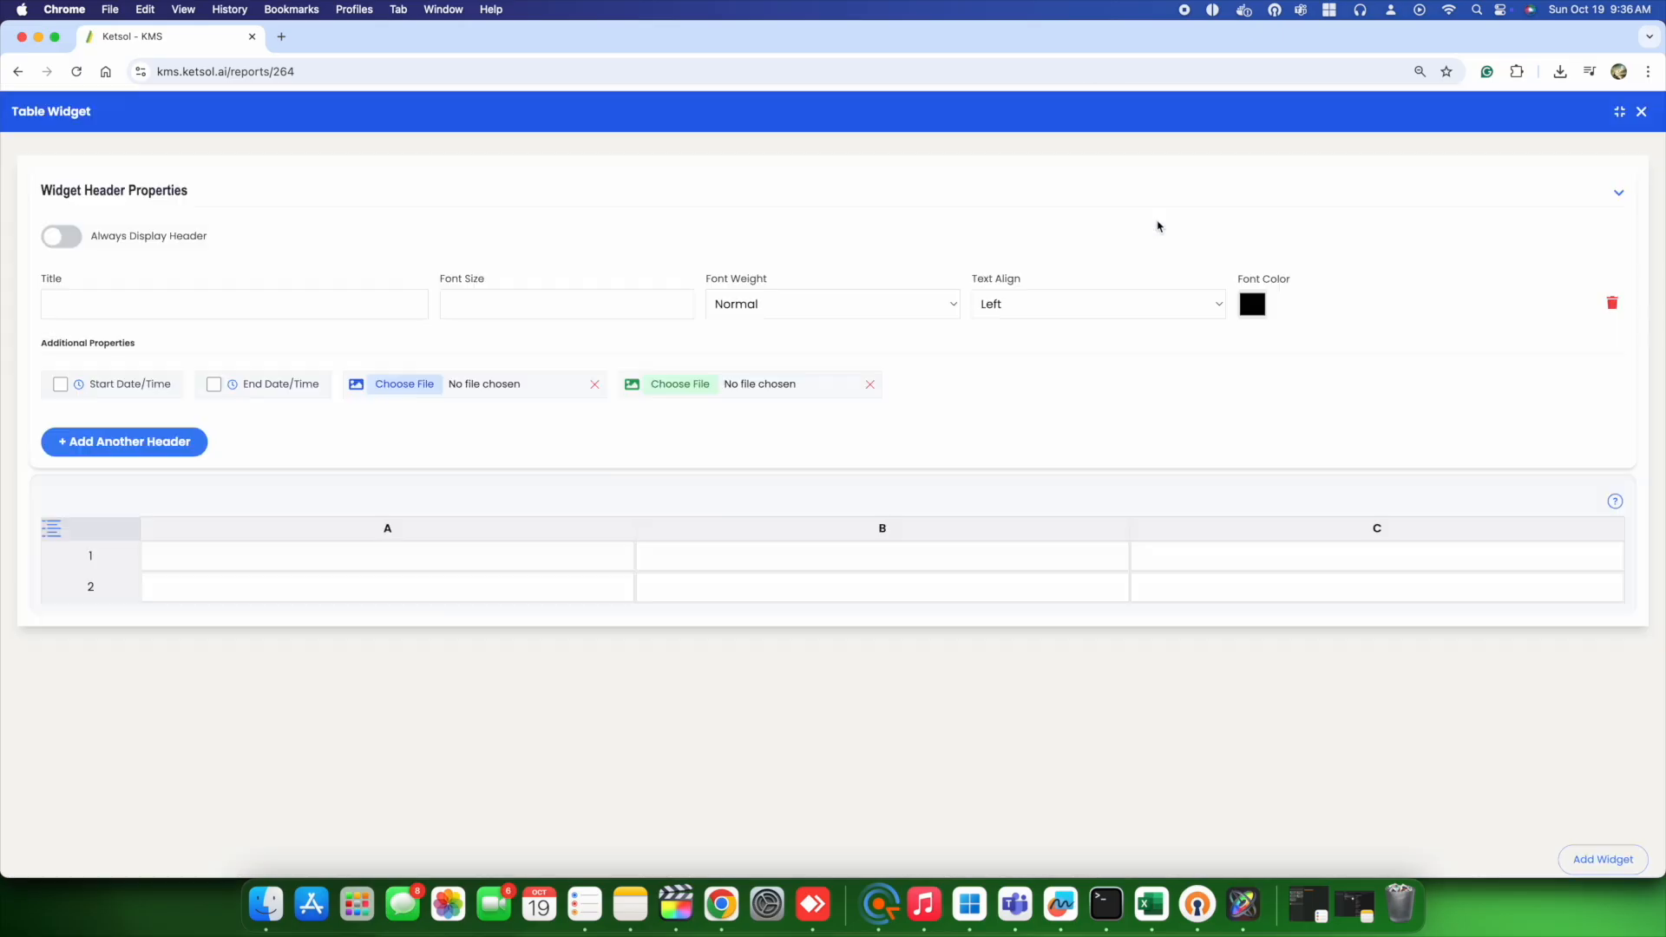
Select table agg with all its columns as the data source of the LAST tab's table widget
left_click(122, 535)
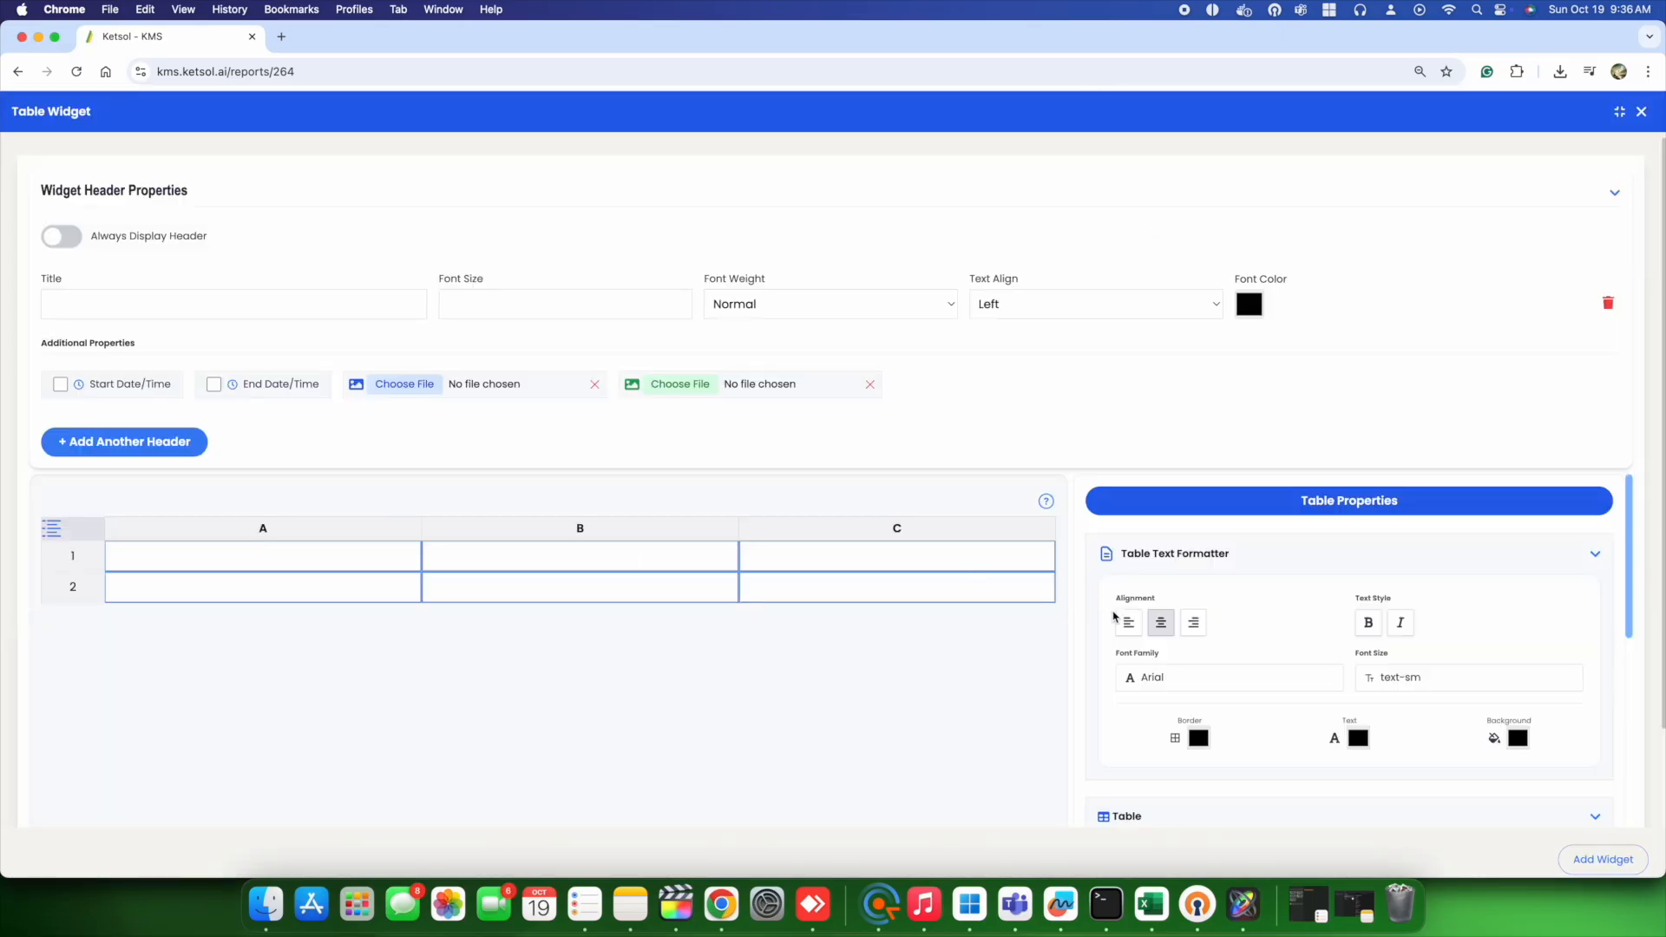
scroll(1116, 617, "down", 3)
scroll(1188, 591, "down", 2)
left_click(1158, 596)
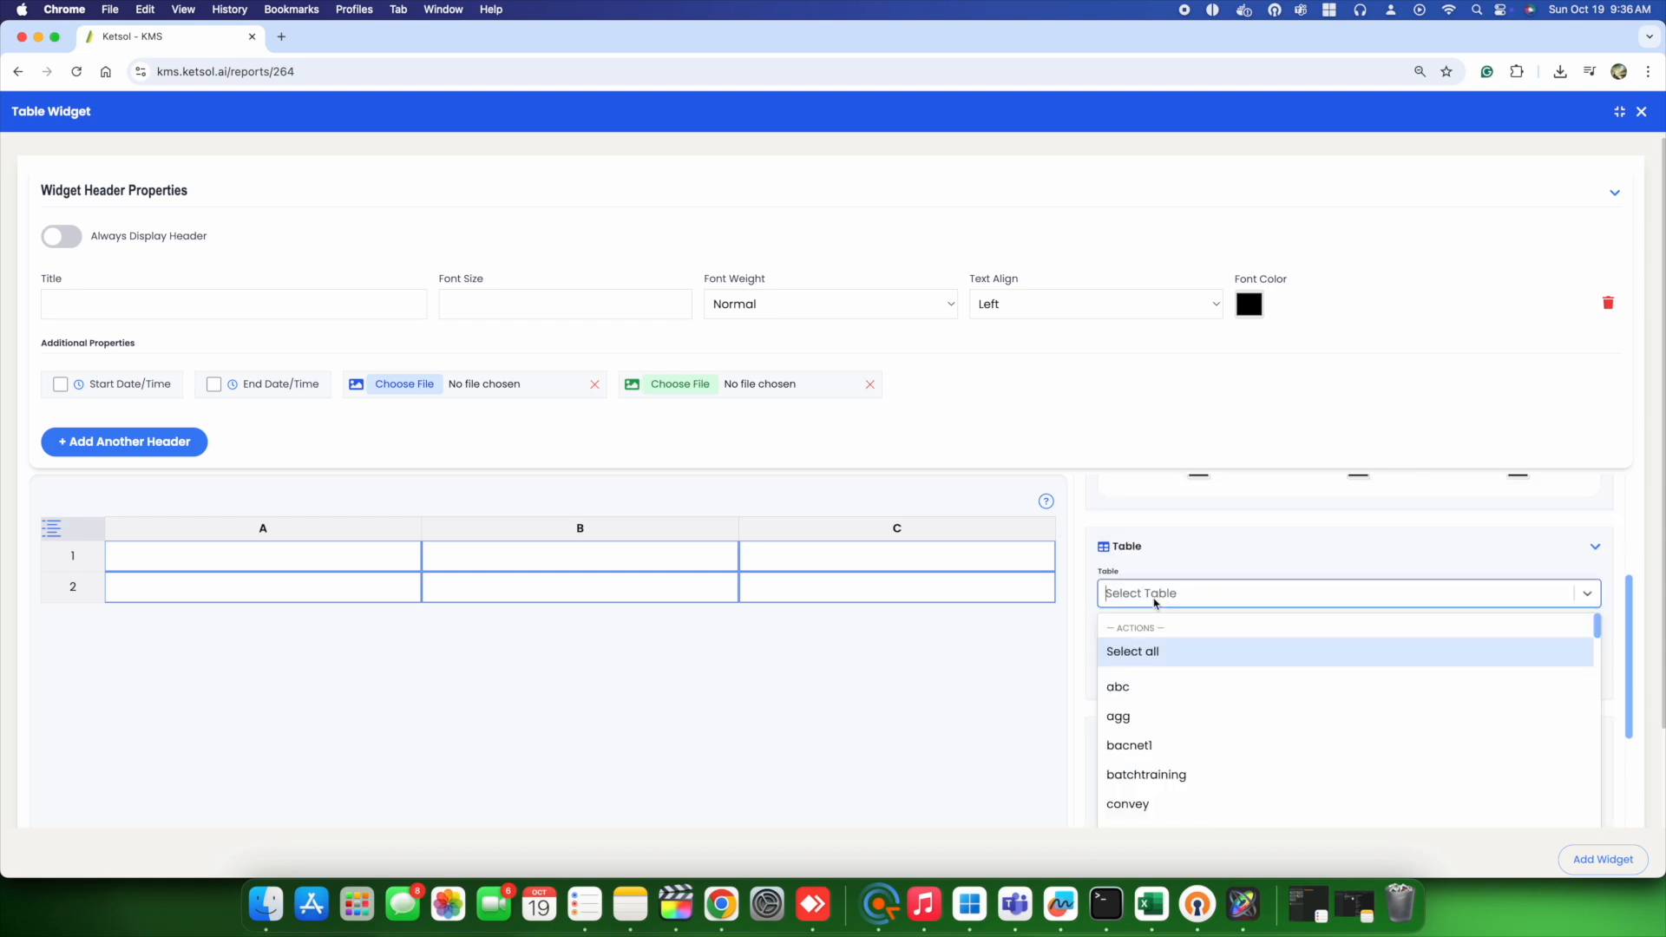
left_click(1137, 686)
left_click(1141, 653)
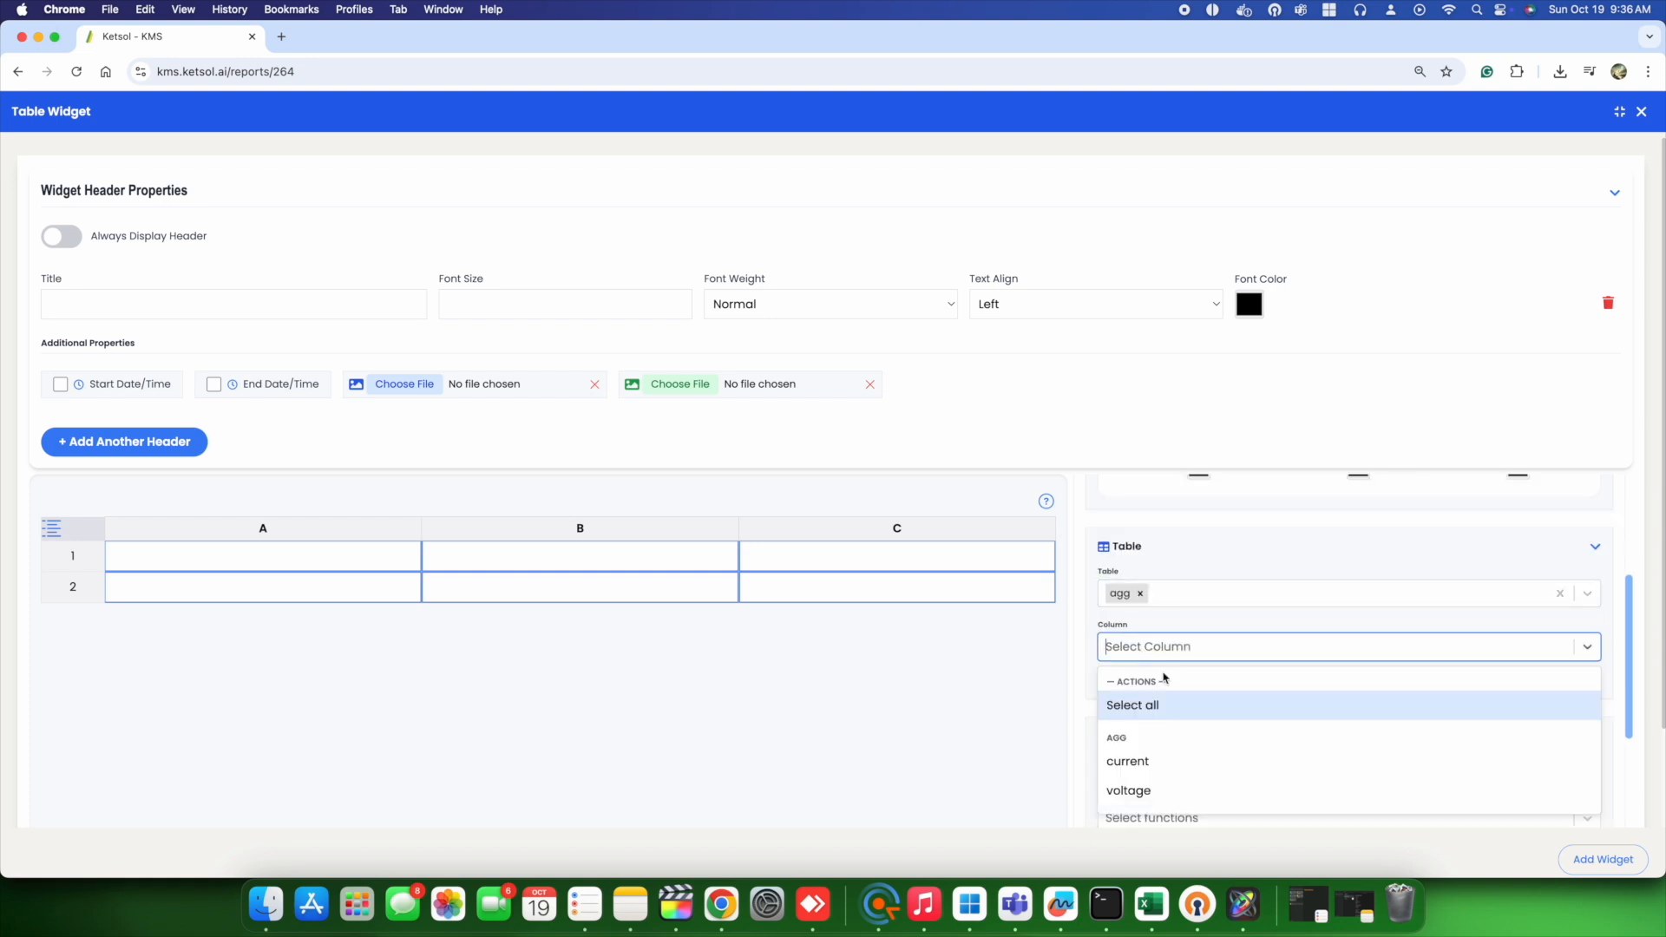
left_click(1148, 705)
Set the LAST table widget's aggregation to the Last function with a one-minute window
scroll(1129, 707, "down", 4)
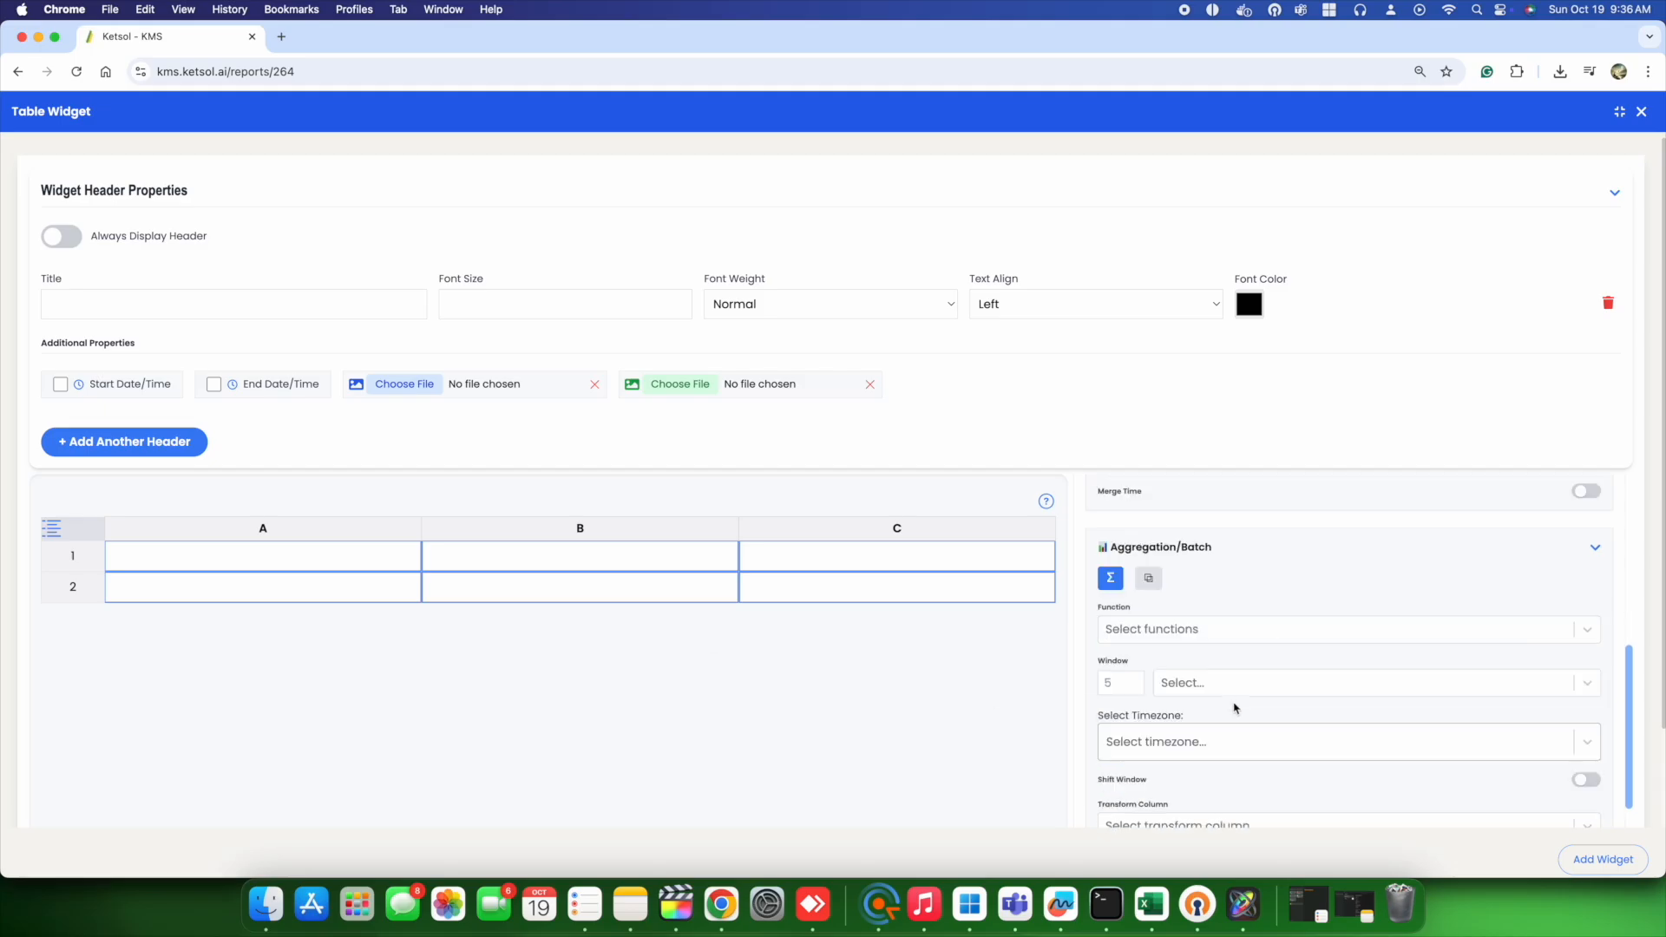
left_click(1111, 641)
scroll(1416, 562, "down", 1)
scroll(1417, 562, "down", 3)
left_click(1137, 600)
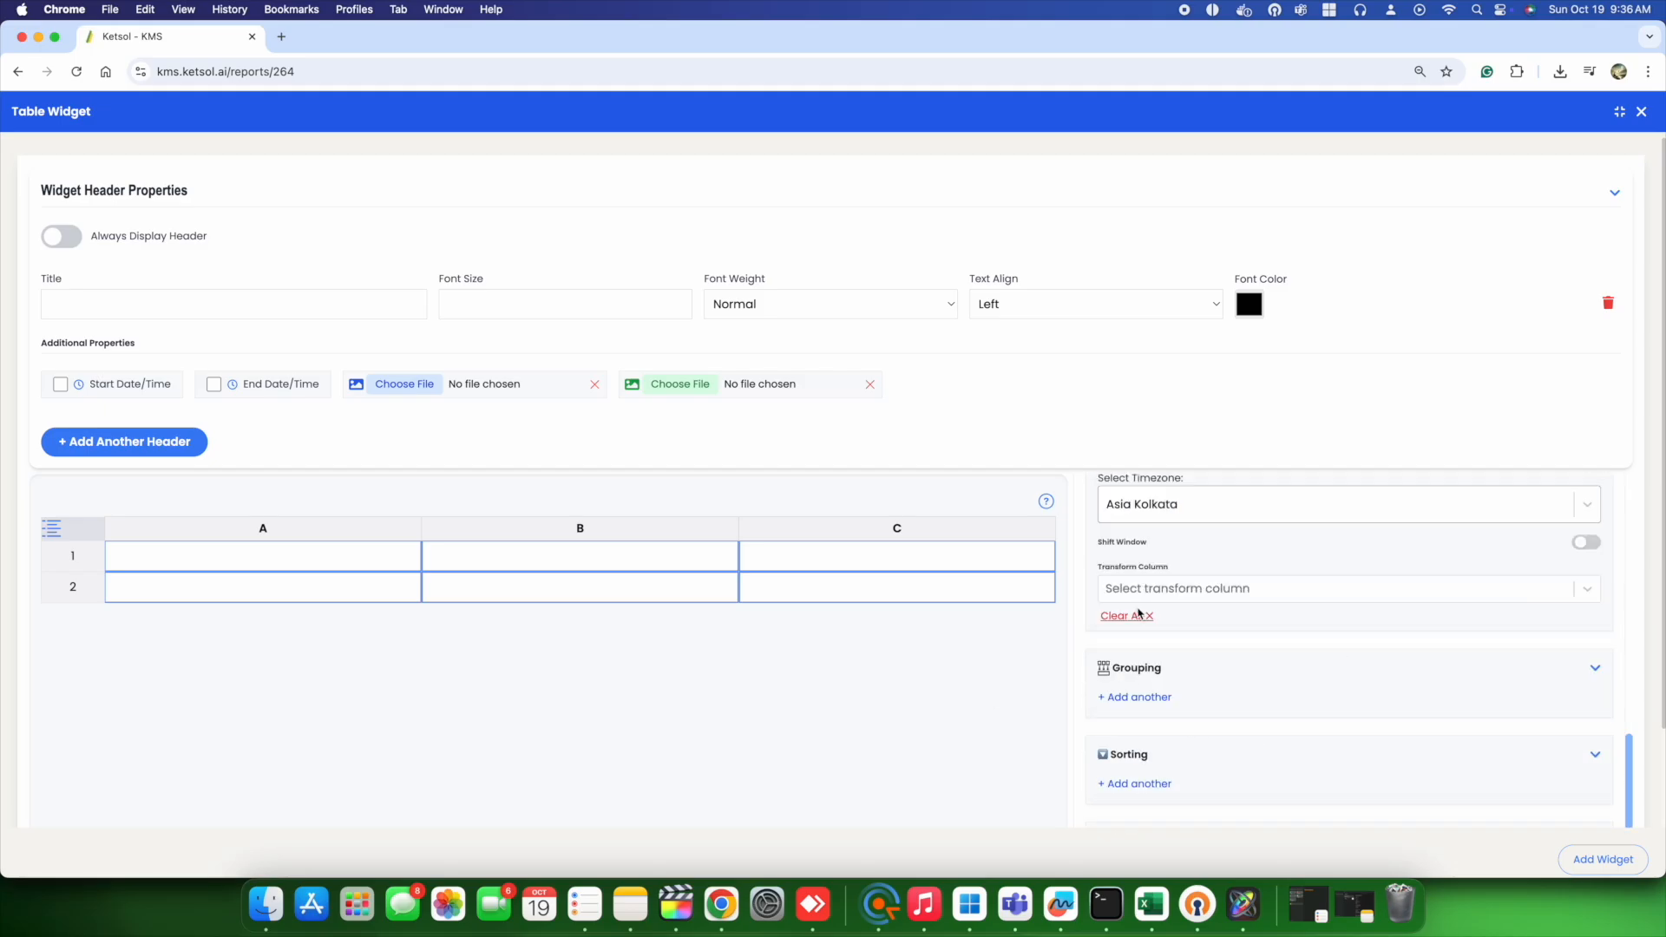
scroll(1250, 538, "up", 3)
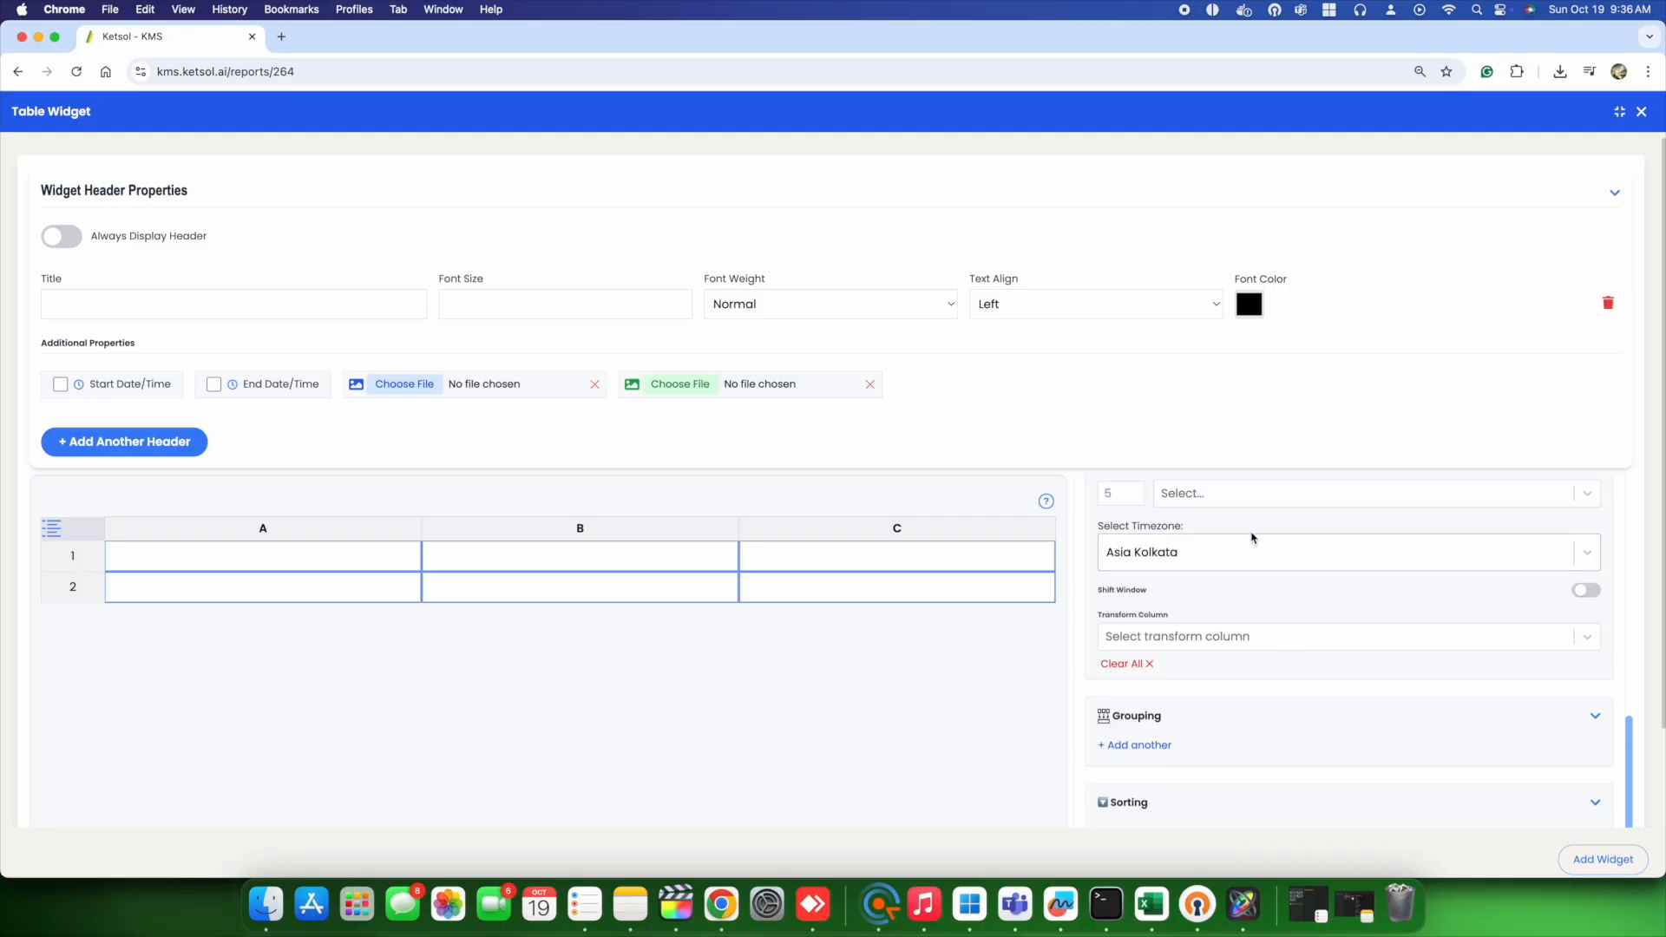
left_click(1135, 553)
left_click(1215, 559)
left_click(1216, 629)
Assign the time column to cell A2 with automatic key selection
left_click(308, 593)
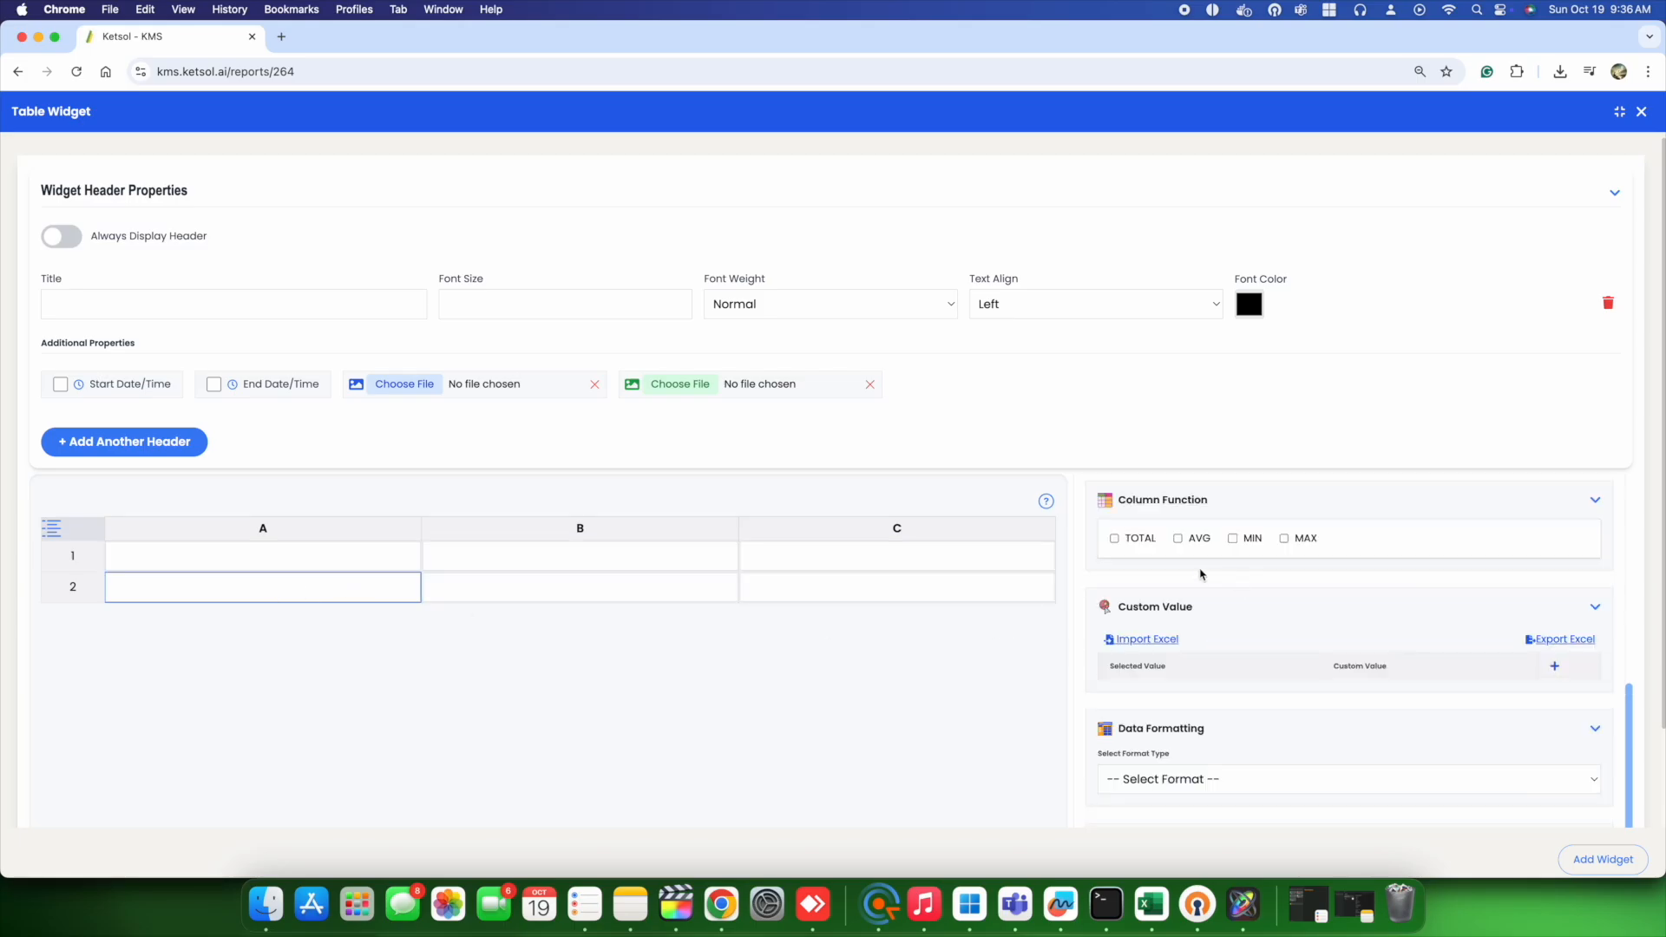
scroll(1153, 581, "up", 3)
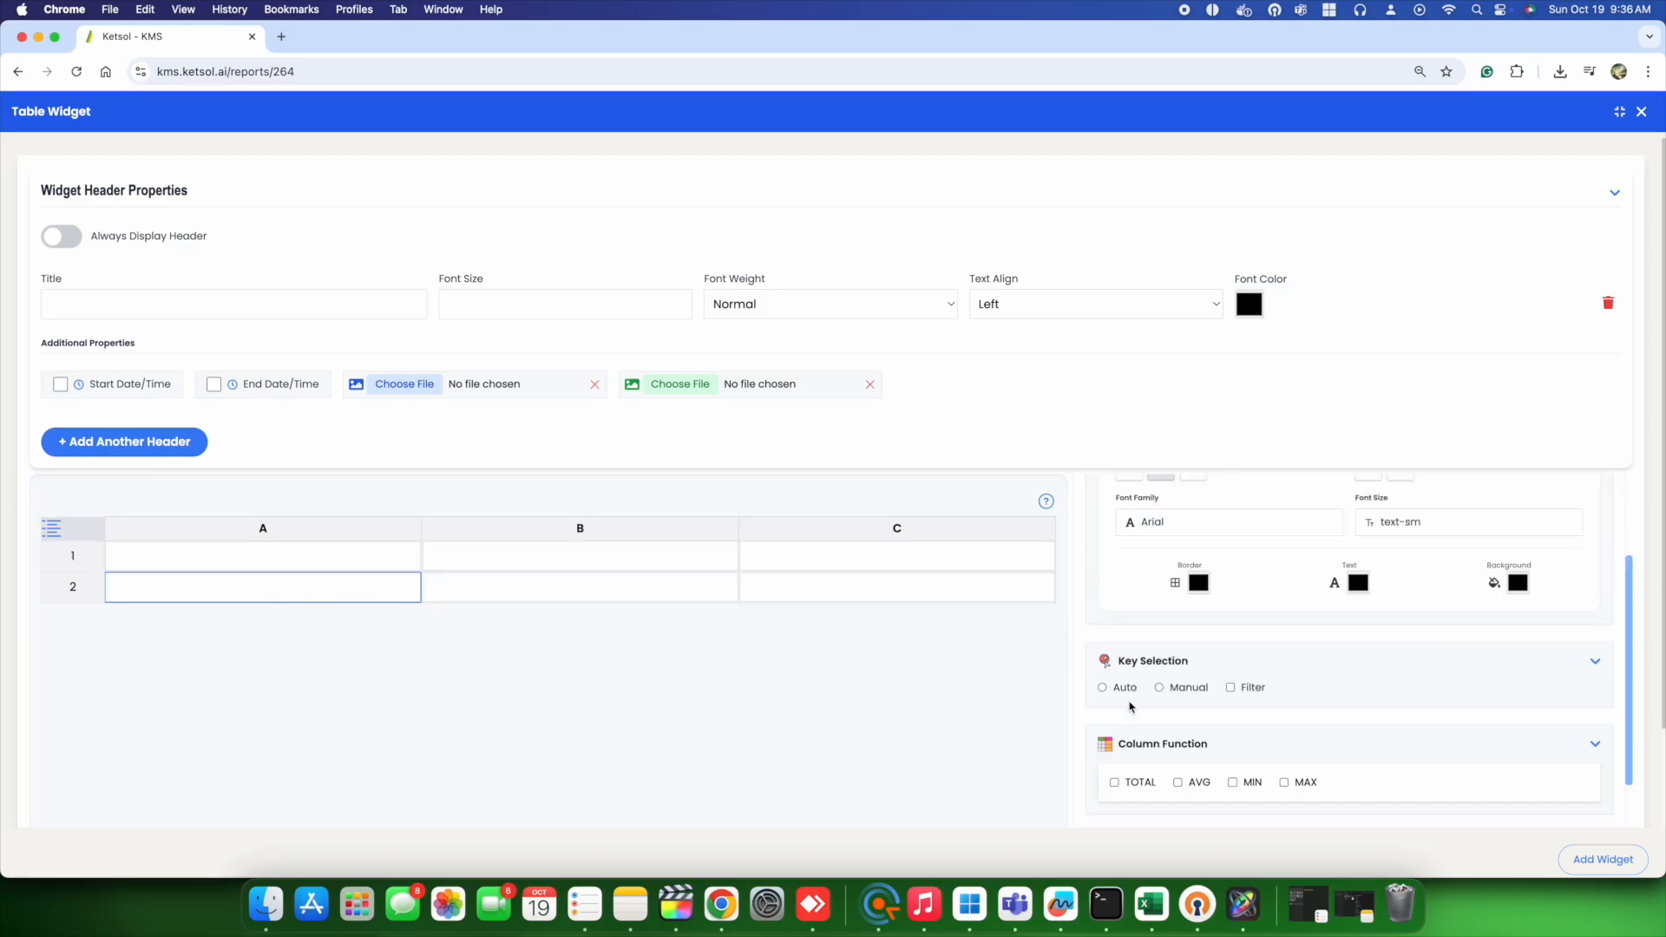
left_click(1101, 687)
left_click(1188, 760)
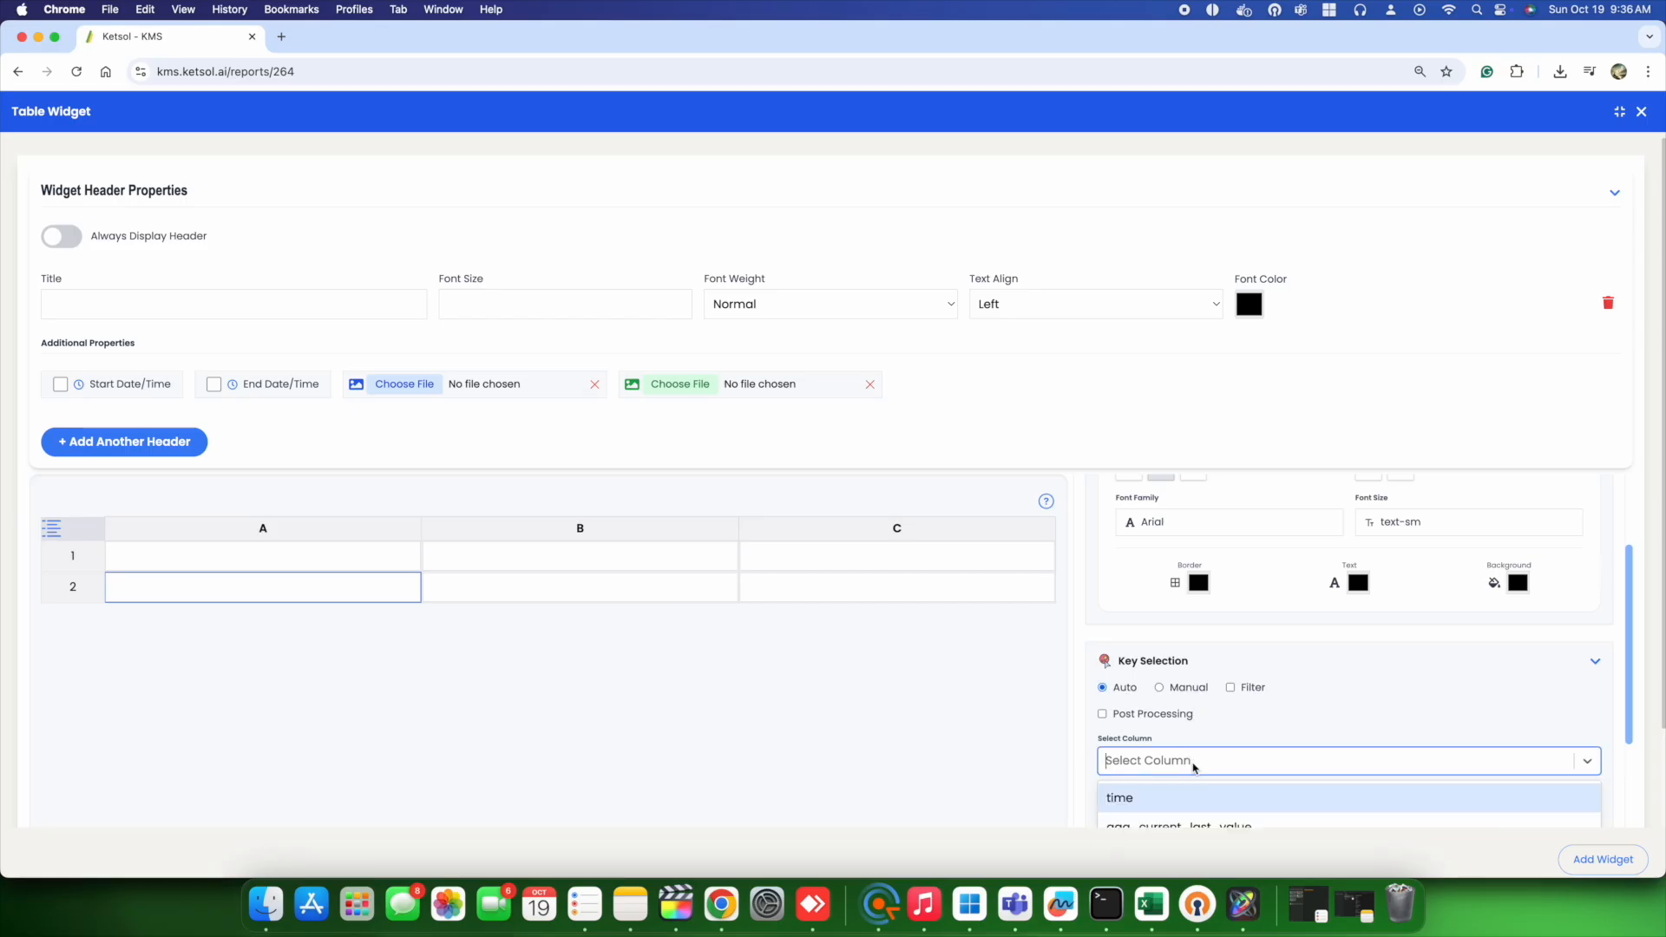
left_click(1132, 778)
Assign agg_voltage_last_value to cell B2 with automatic key selection
left_click(568, 590)
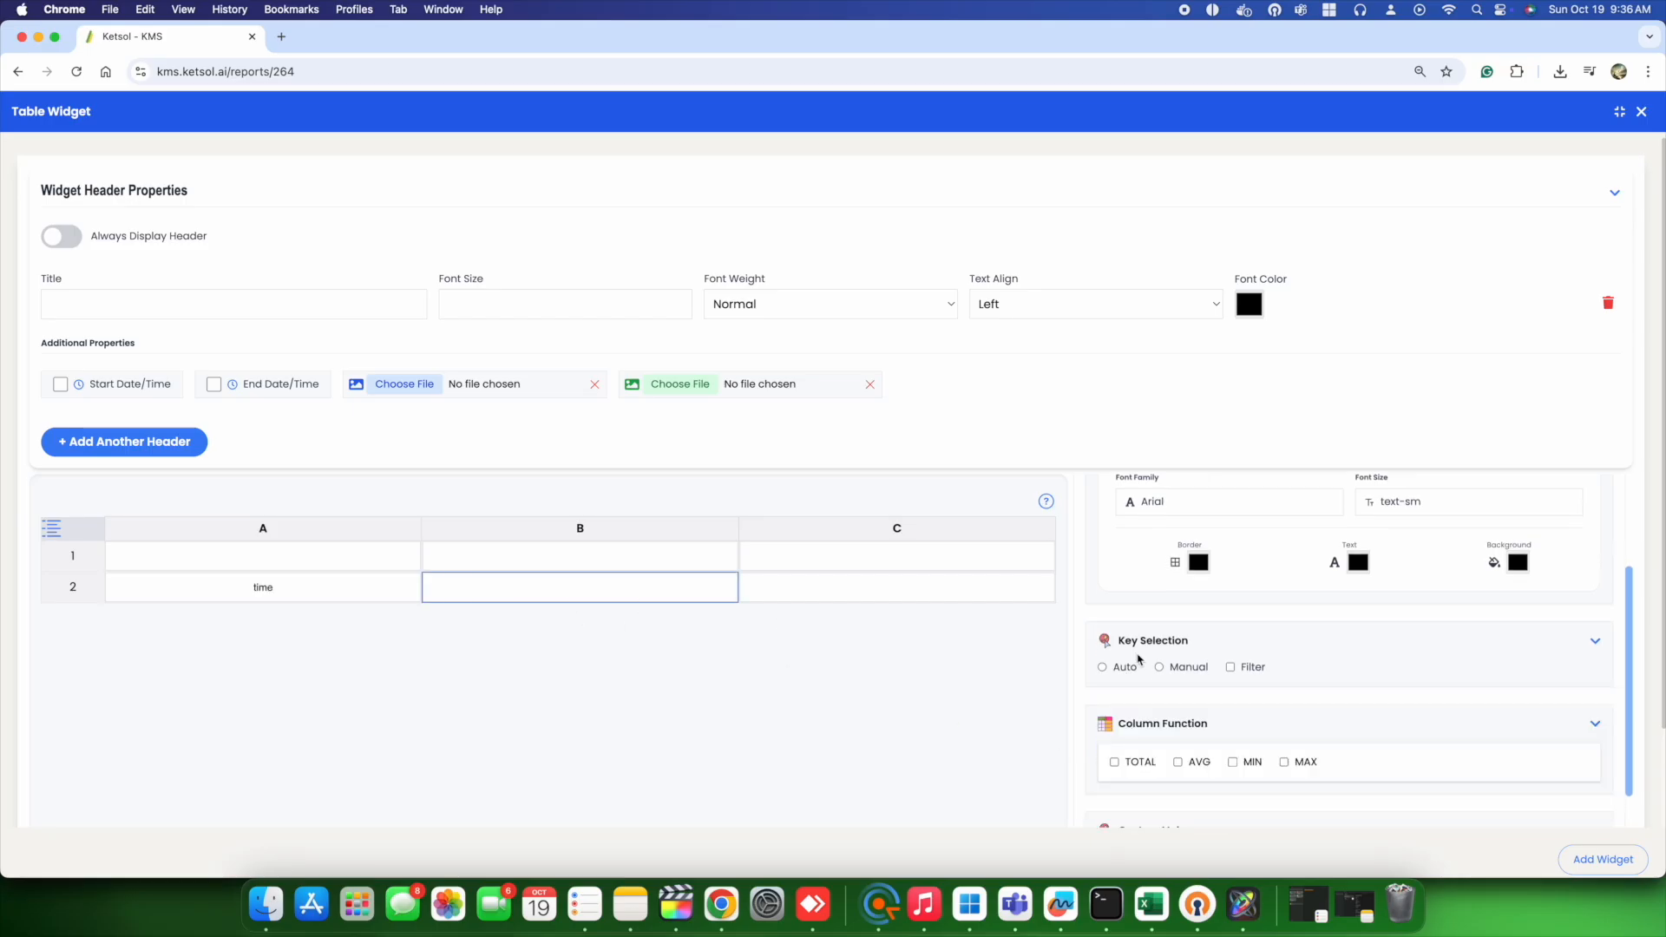
scroll(1244, 647, "down", 1)
left_click(1102, 619)
left_click(1179, 688)
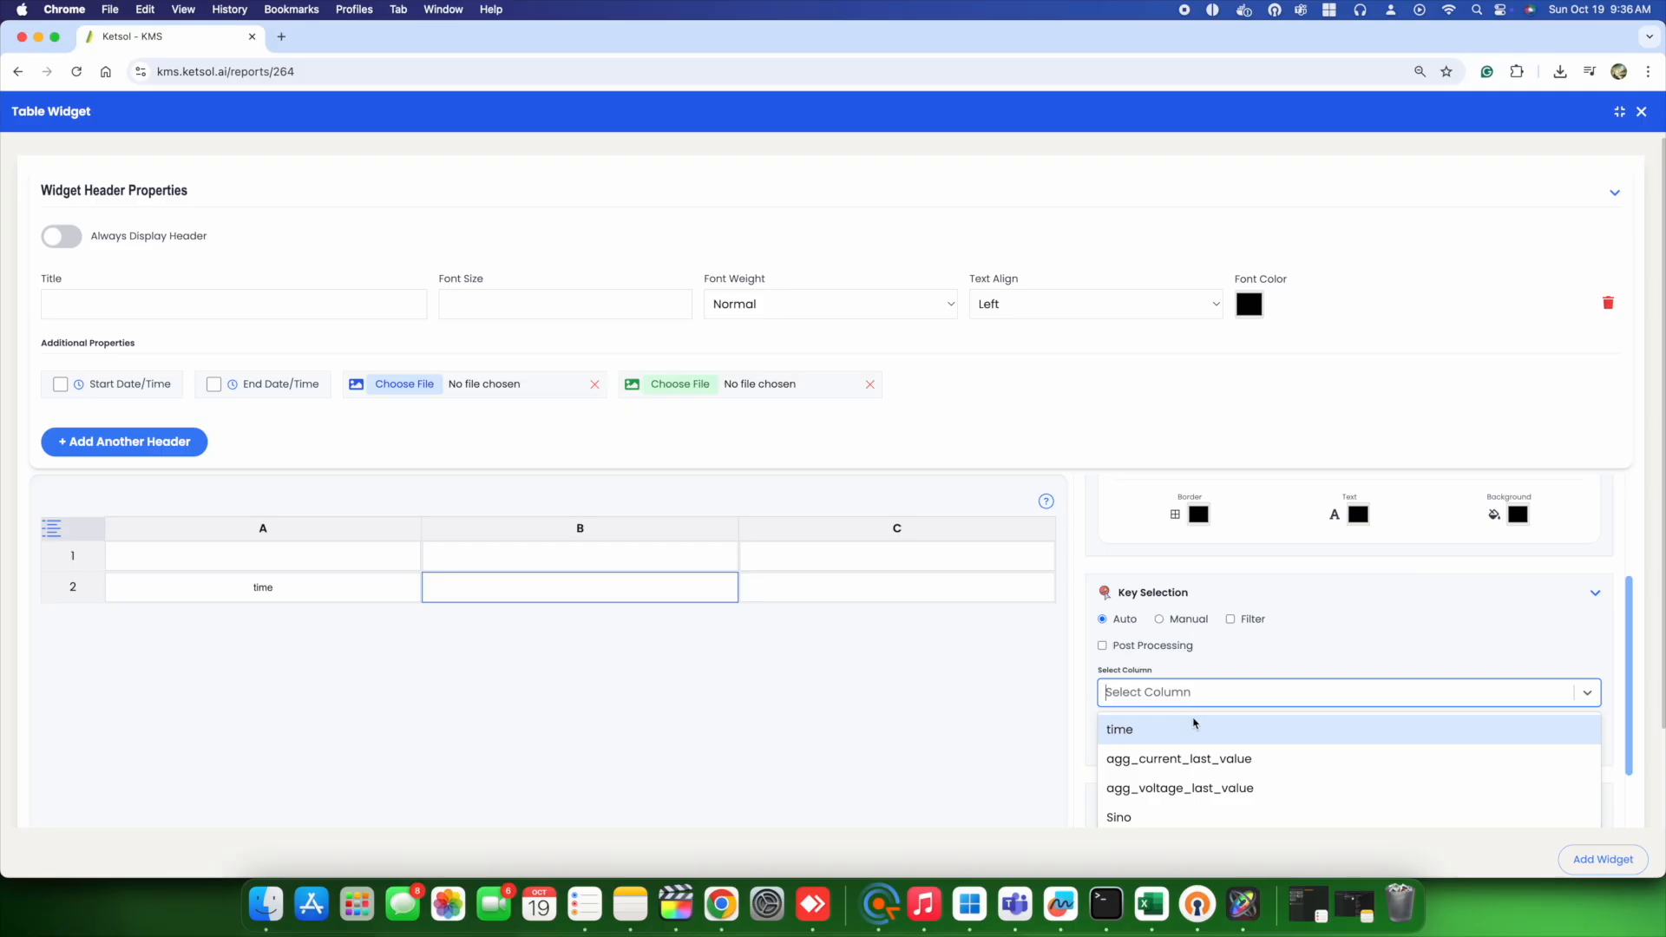
left_click(1208, 788)
Assign agg_current_last_value to cell C2 with automatic key selection and add the table widget to the LAST tab
left_click(890, 603)
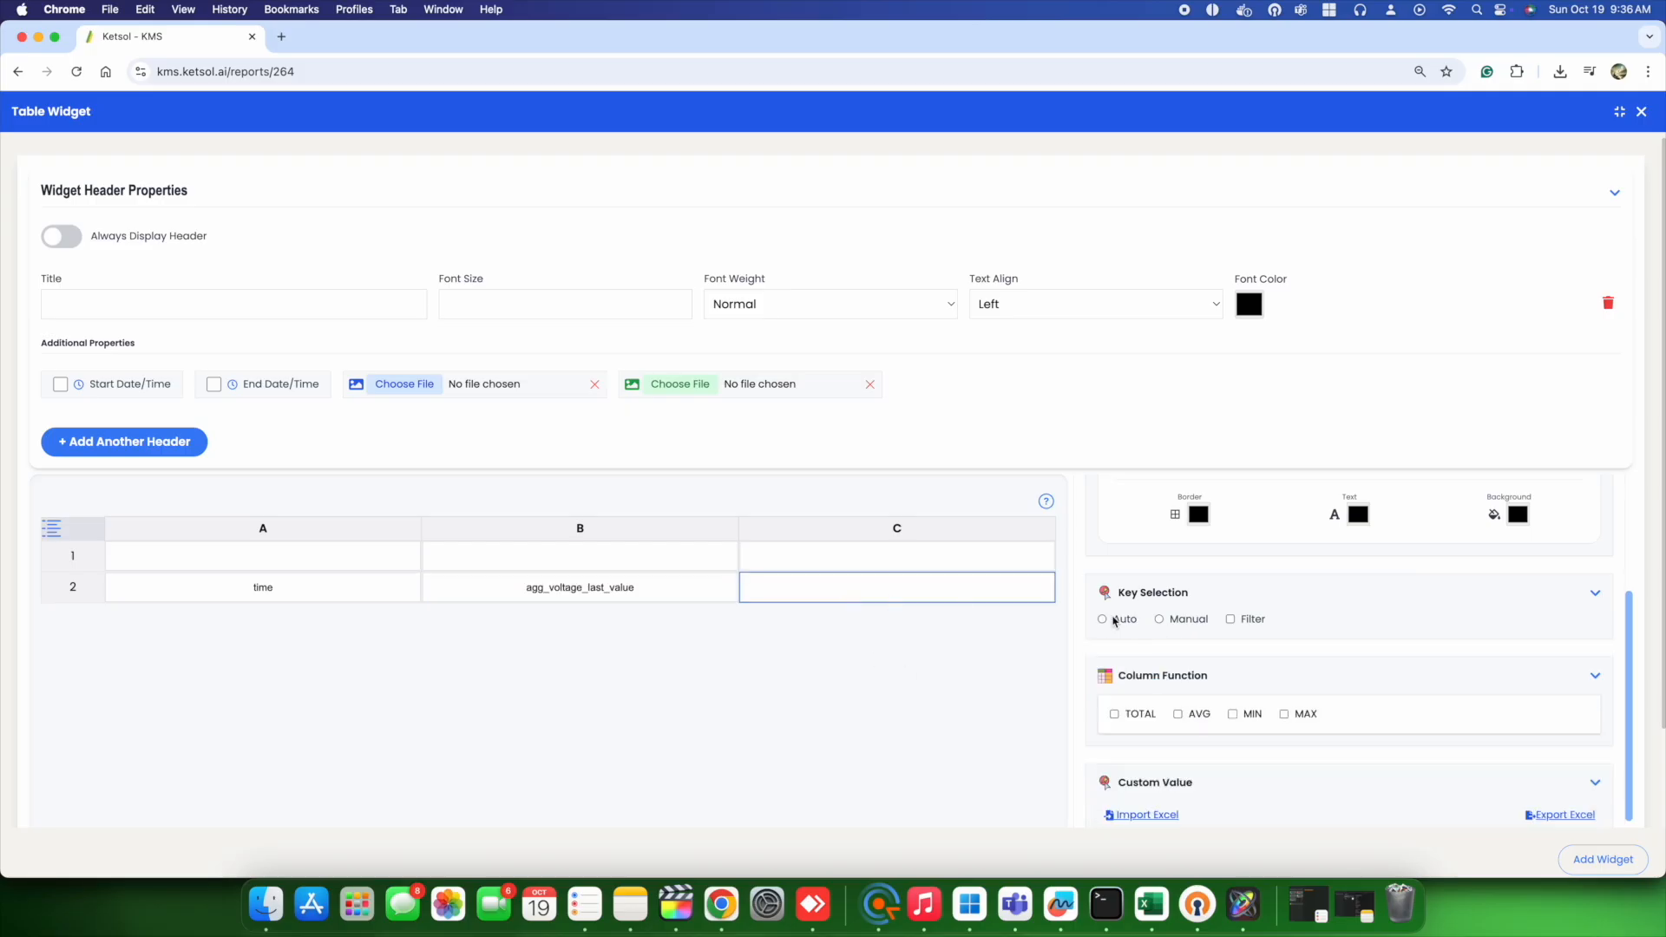
left_click(1102, 619)
left_click(1156, 698)
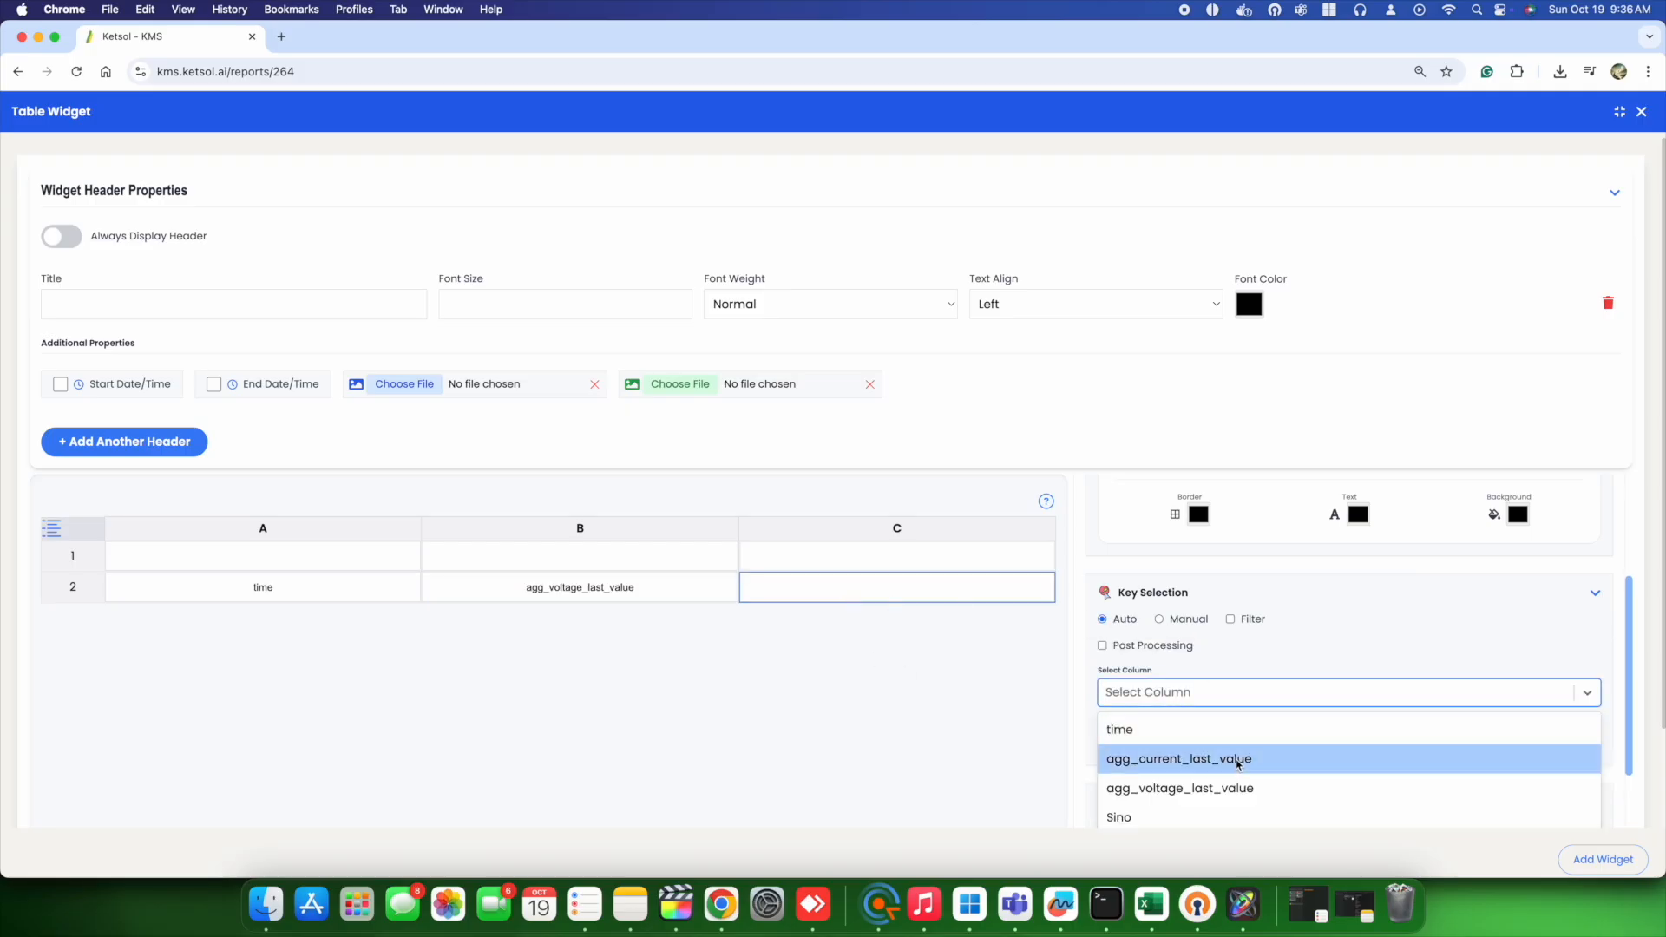
left_click(1238, 758)
left_click(1601, 861)
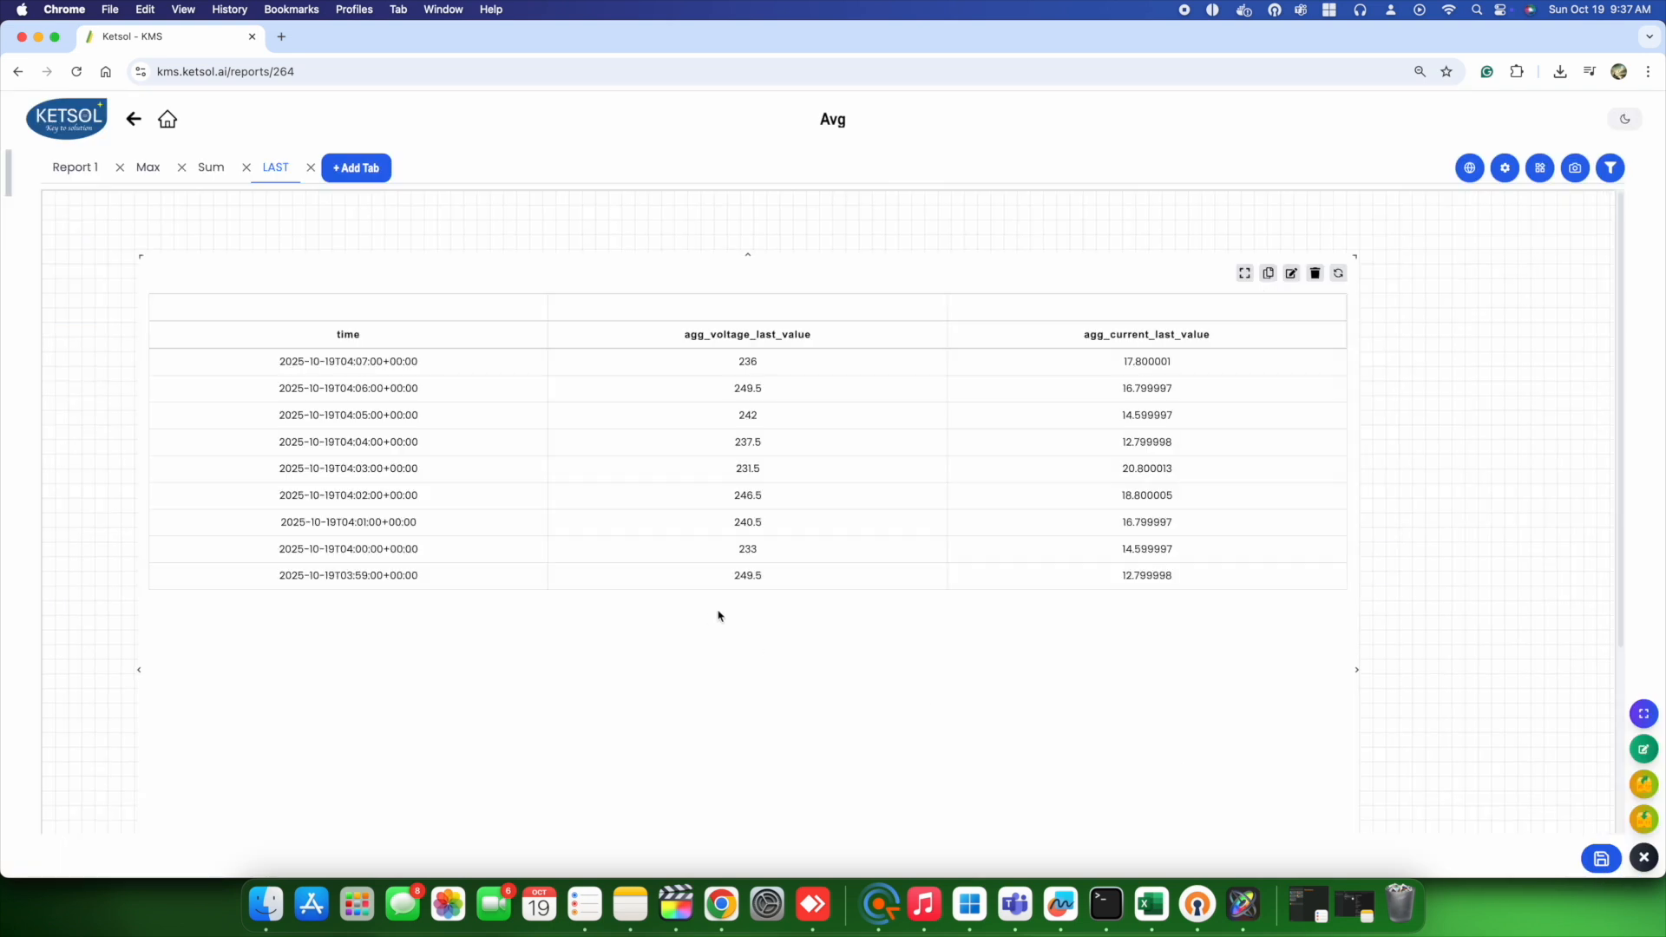
Save the report, and in edit mode add another report tab named Count
left_click(1603, 859)
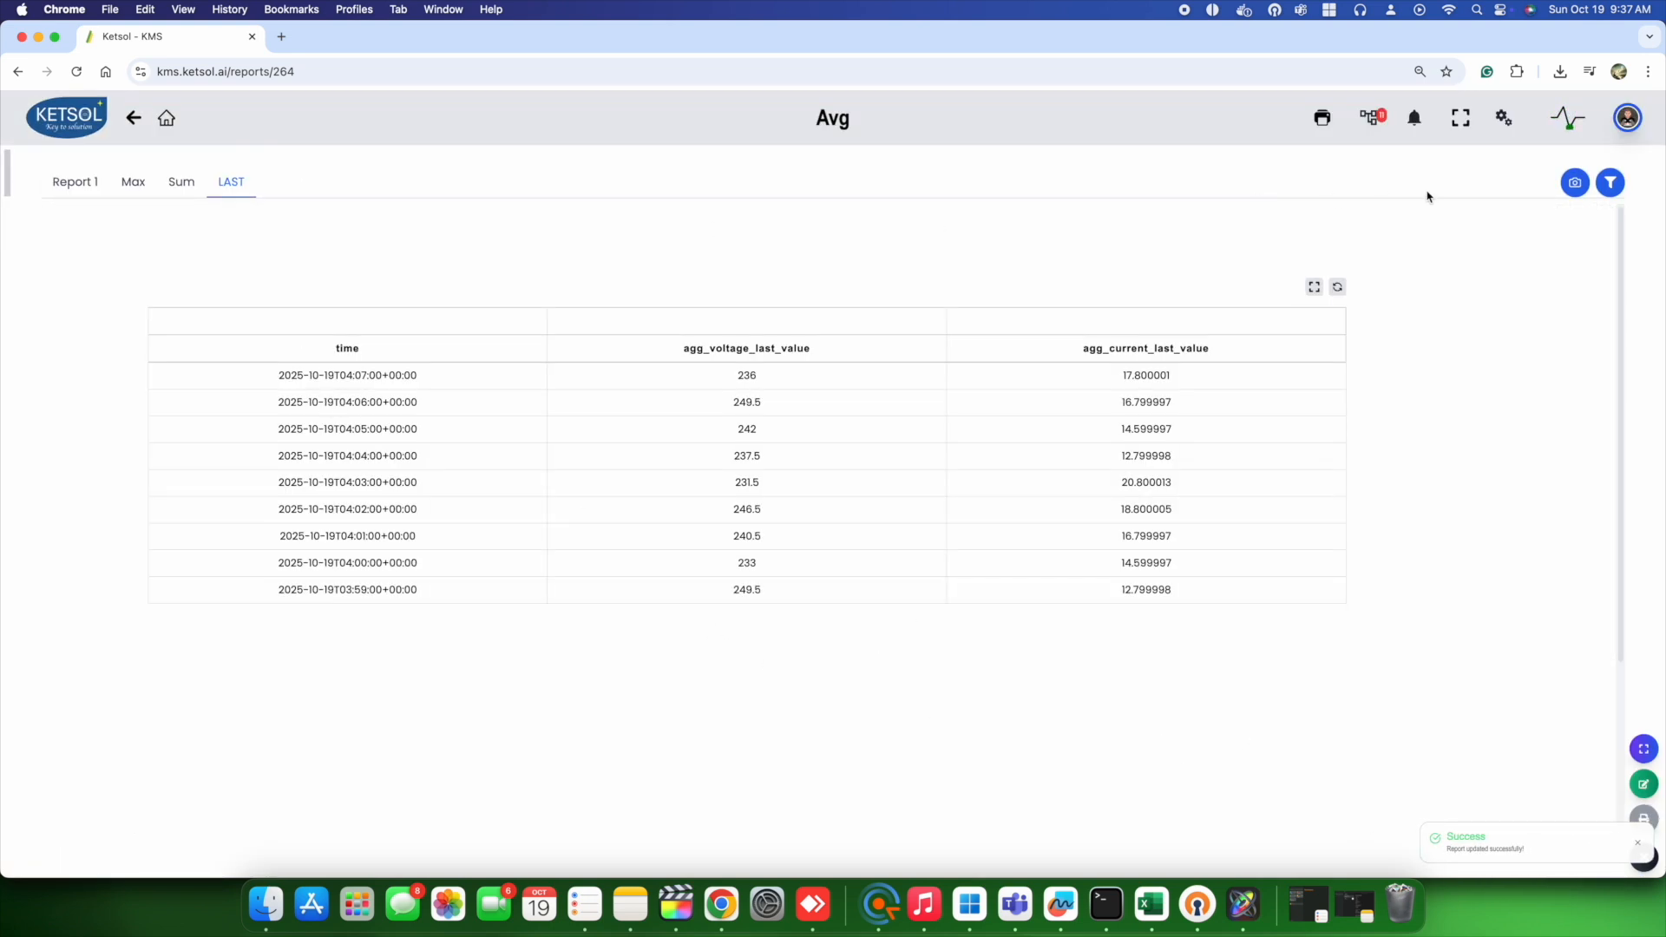
left_click(1644, 785)
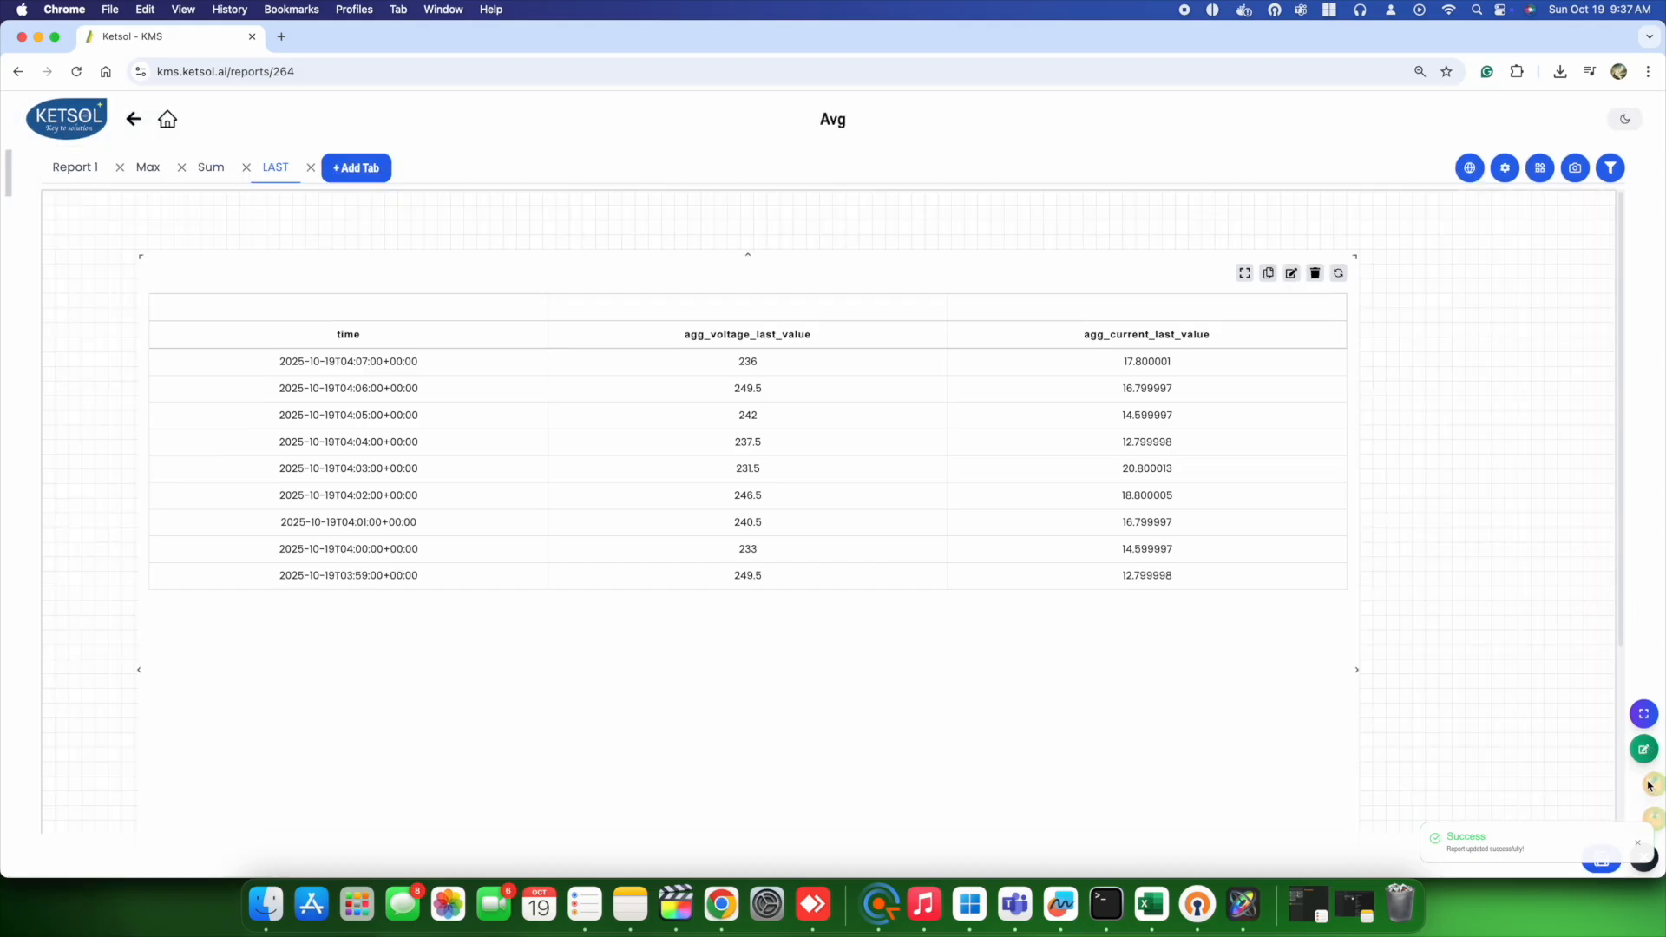
left_click(351, 169)
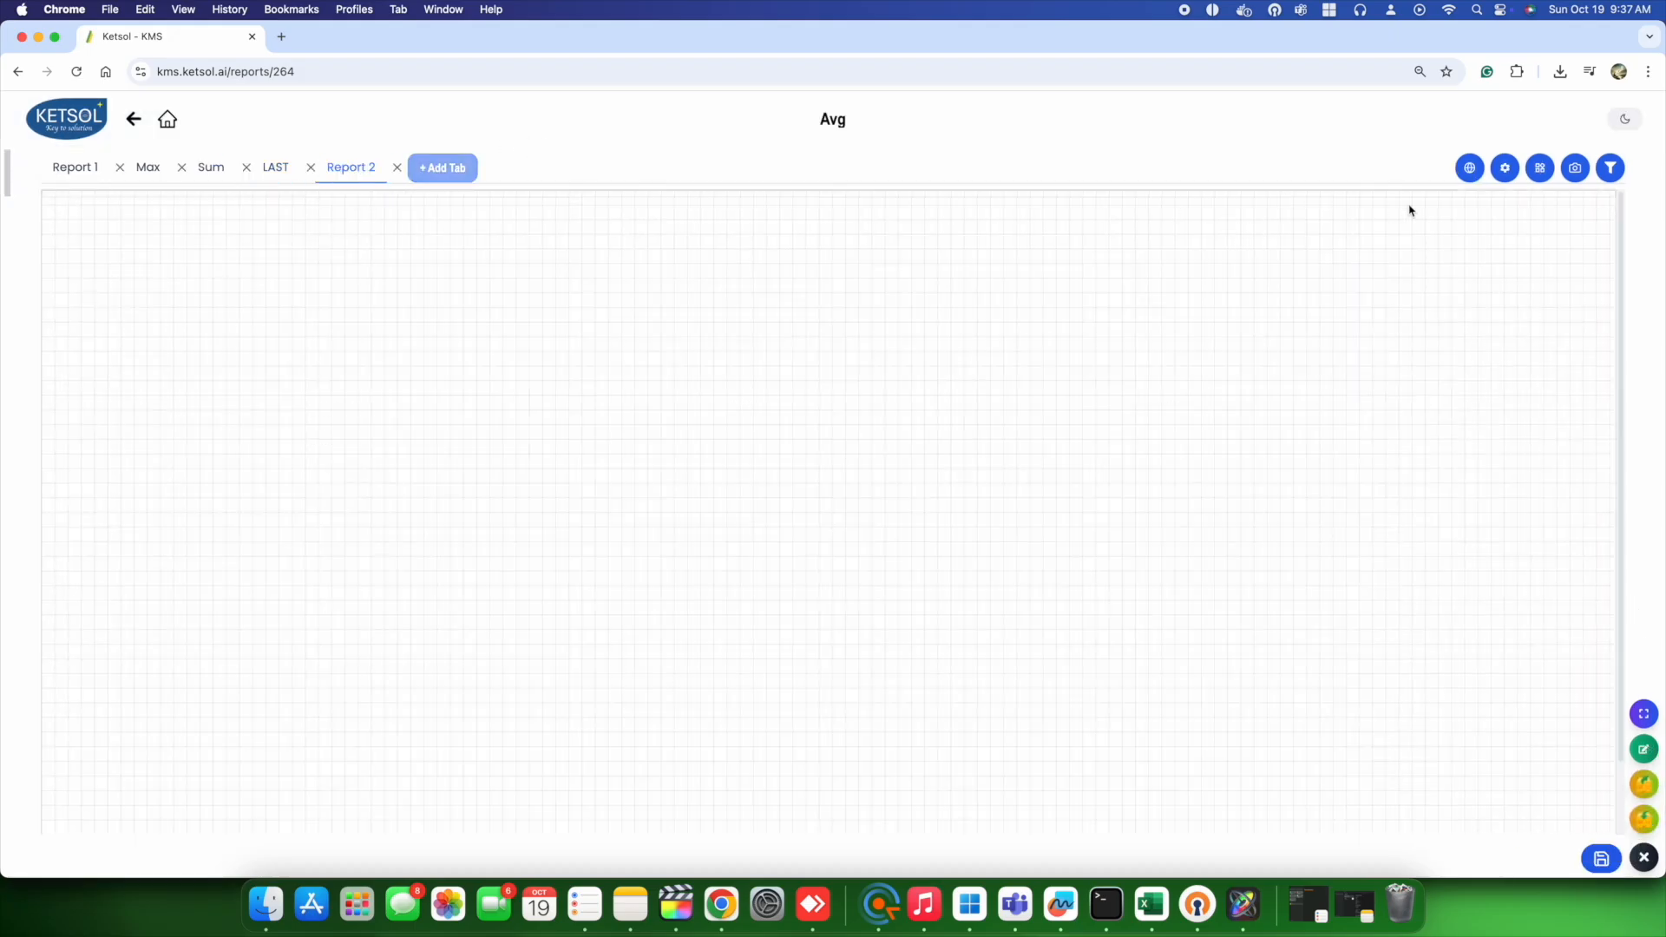
left_click(348, 170)
double_click(347, 169)
type("Count")
key("Return")
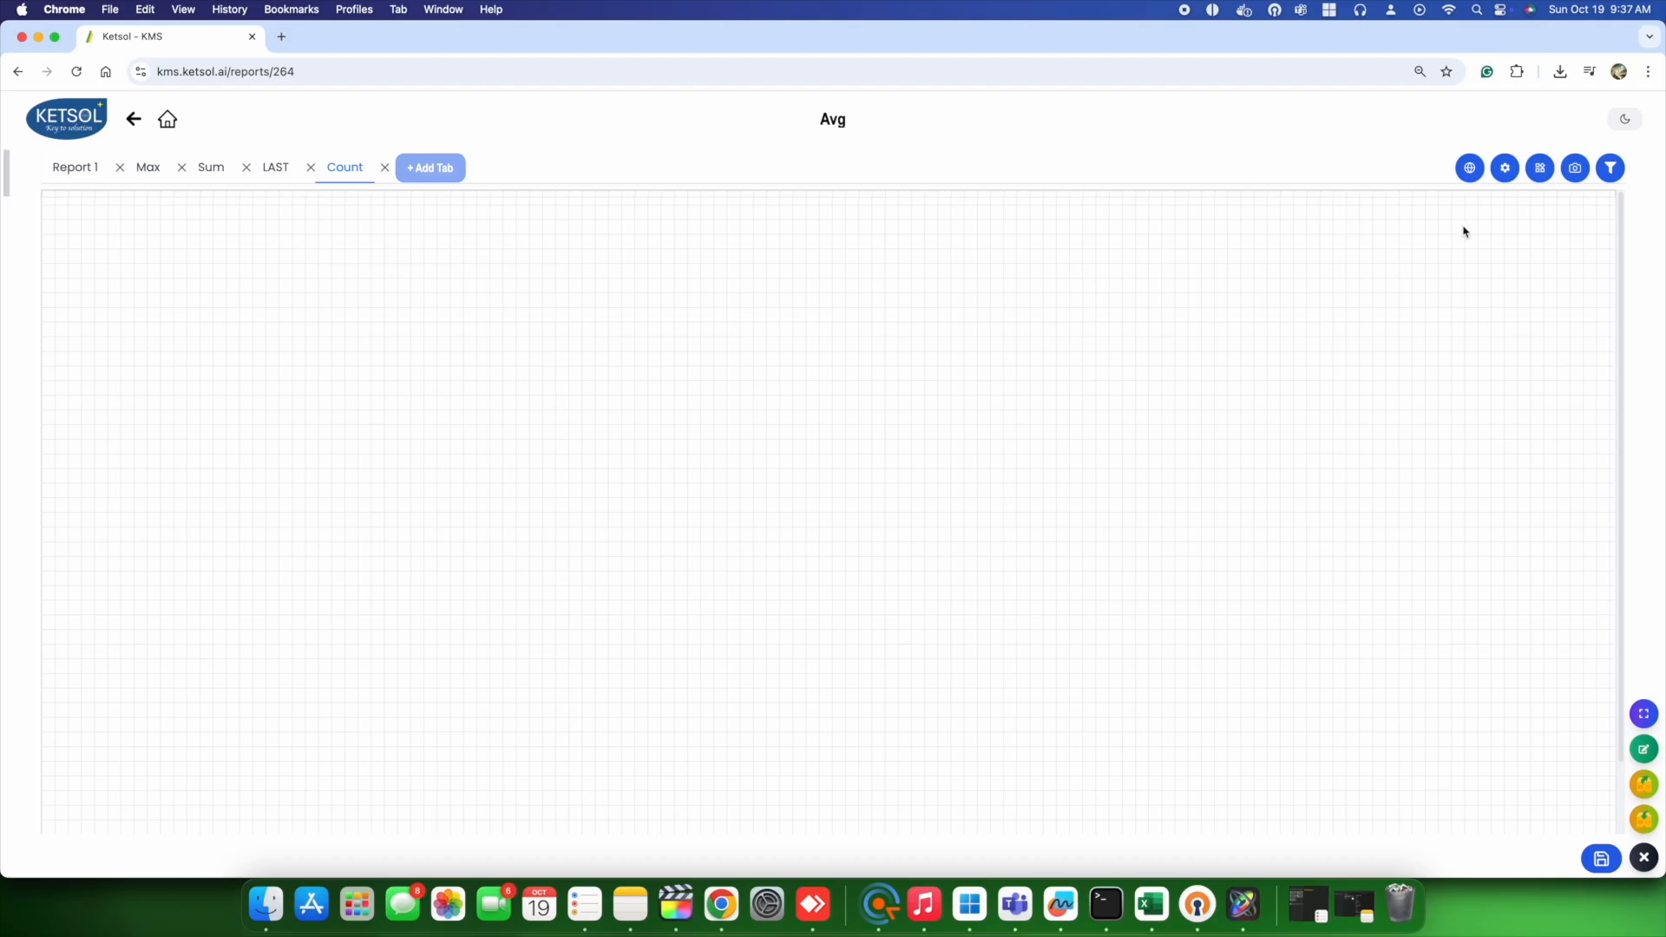
Insert a historian Table Widget on the Count tab
left_click(1540, 170)
left_click(1228, 268)
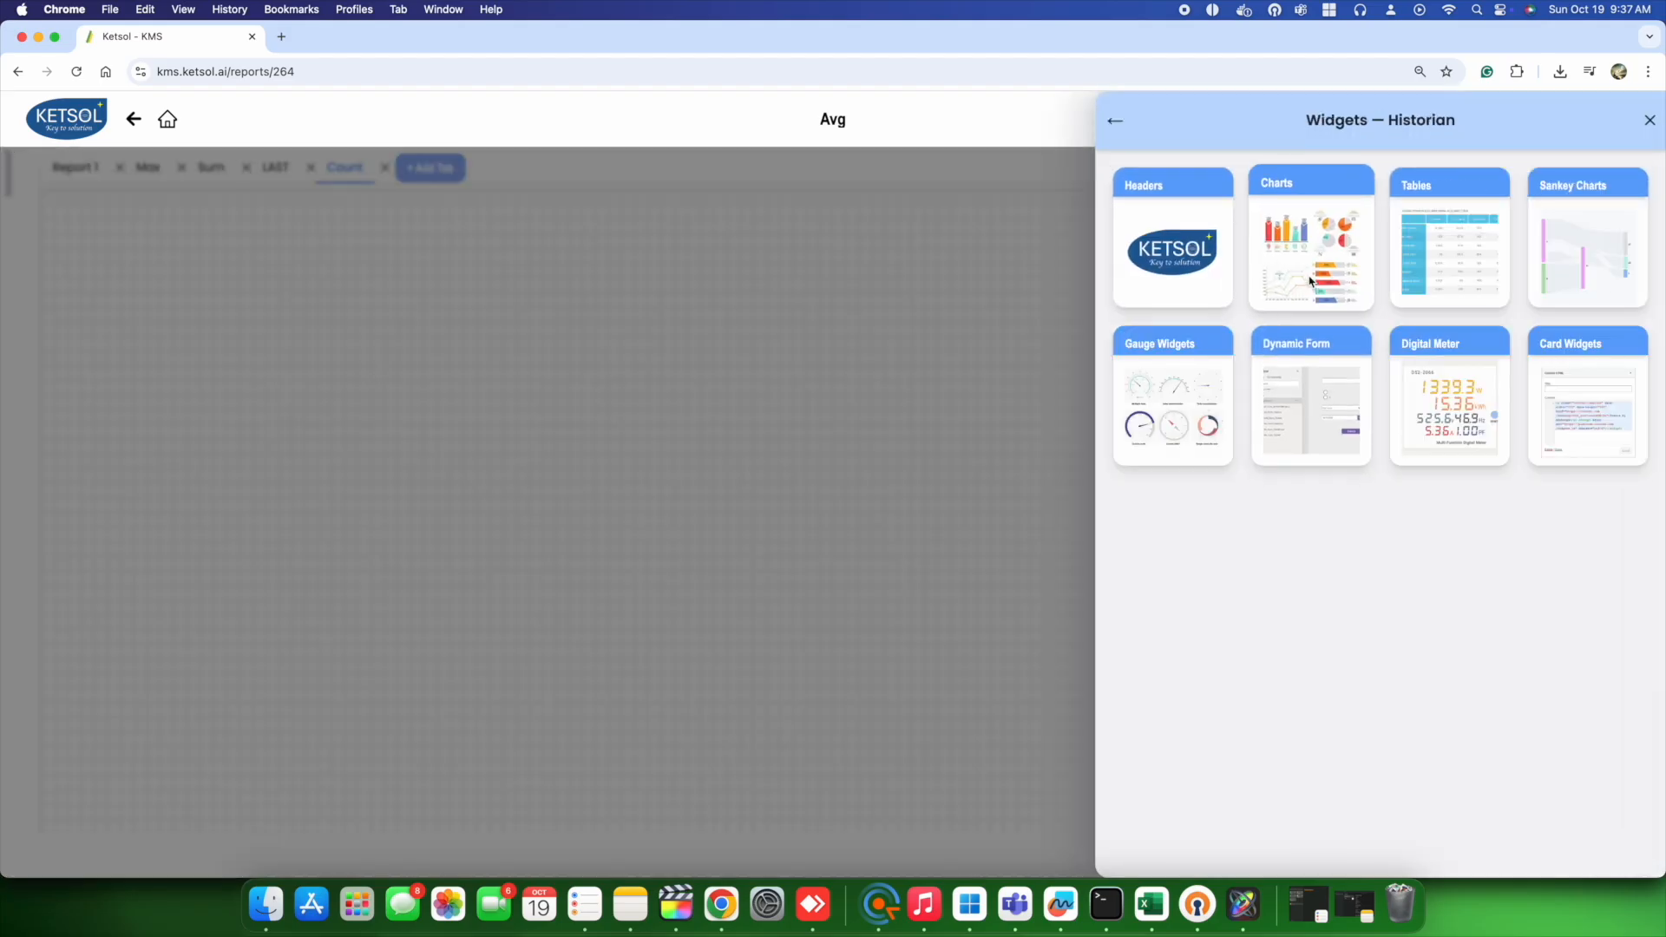
left_click(1431, 271)
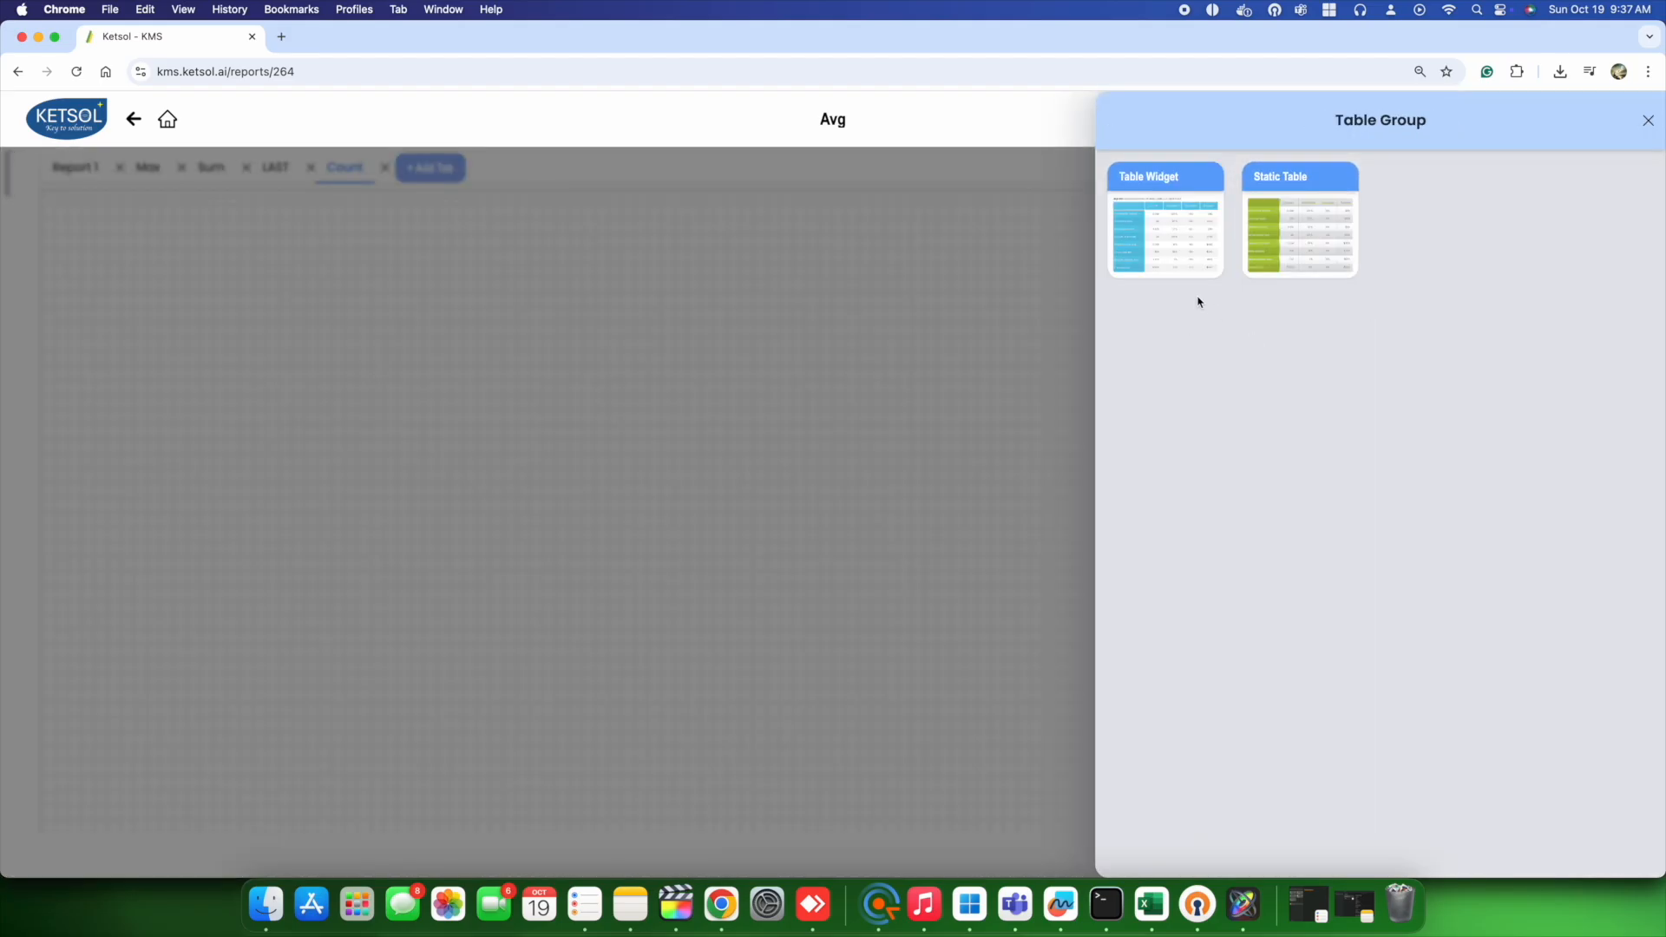
left_click(1177, 249)
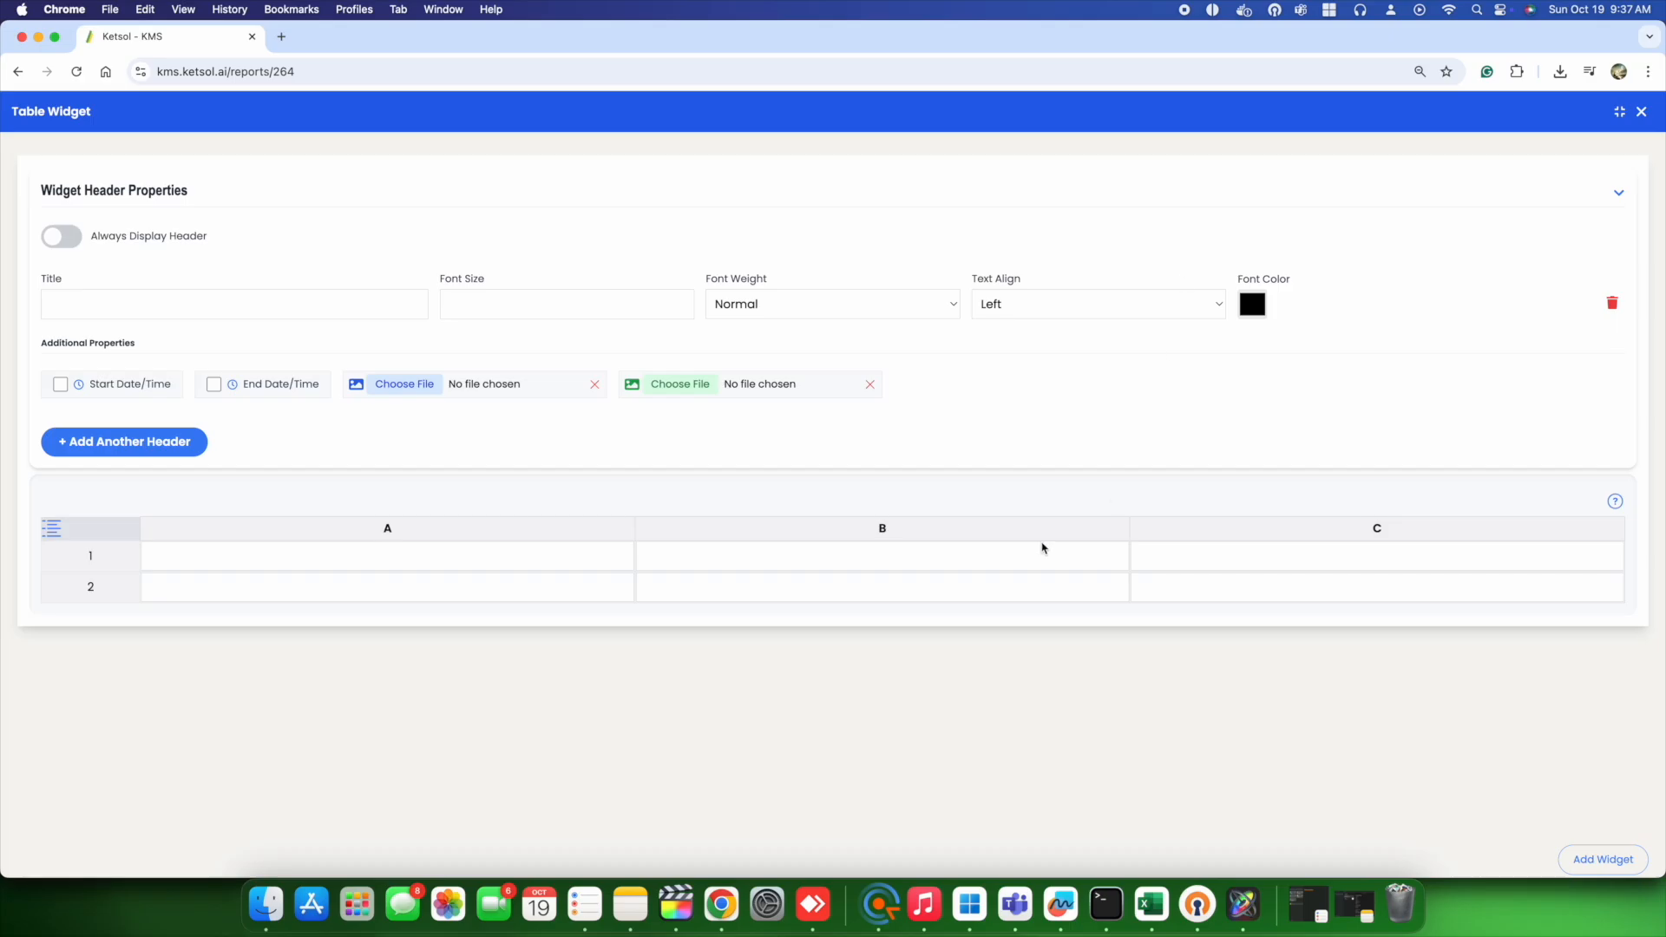
Select table agg with all its columns as the data source for the entire Count table
left_click(89, 534)
scroll(1134, 634, "down", 3)
left_click(1136, 595)
left_click(1144, 720)
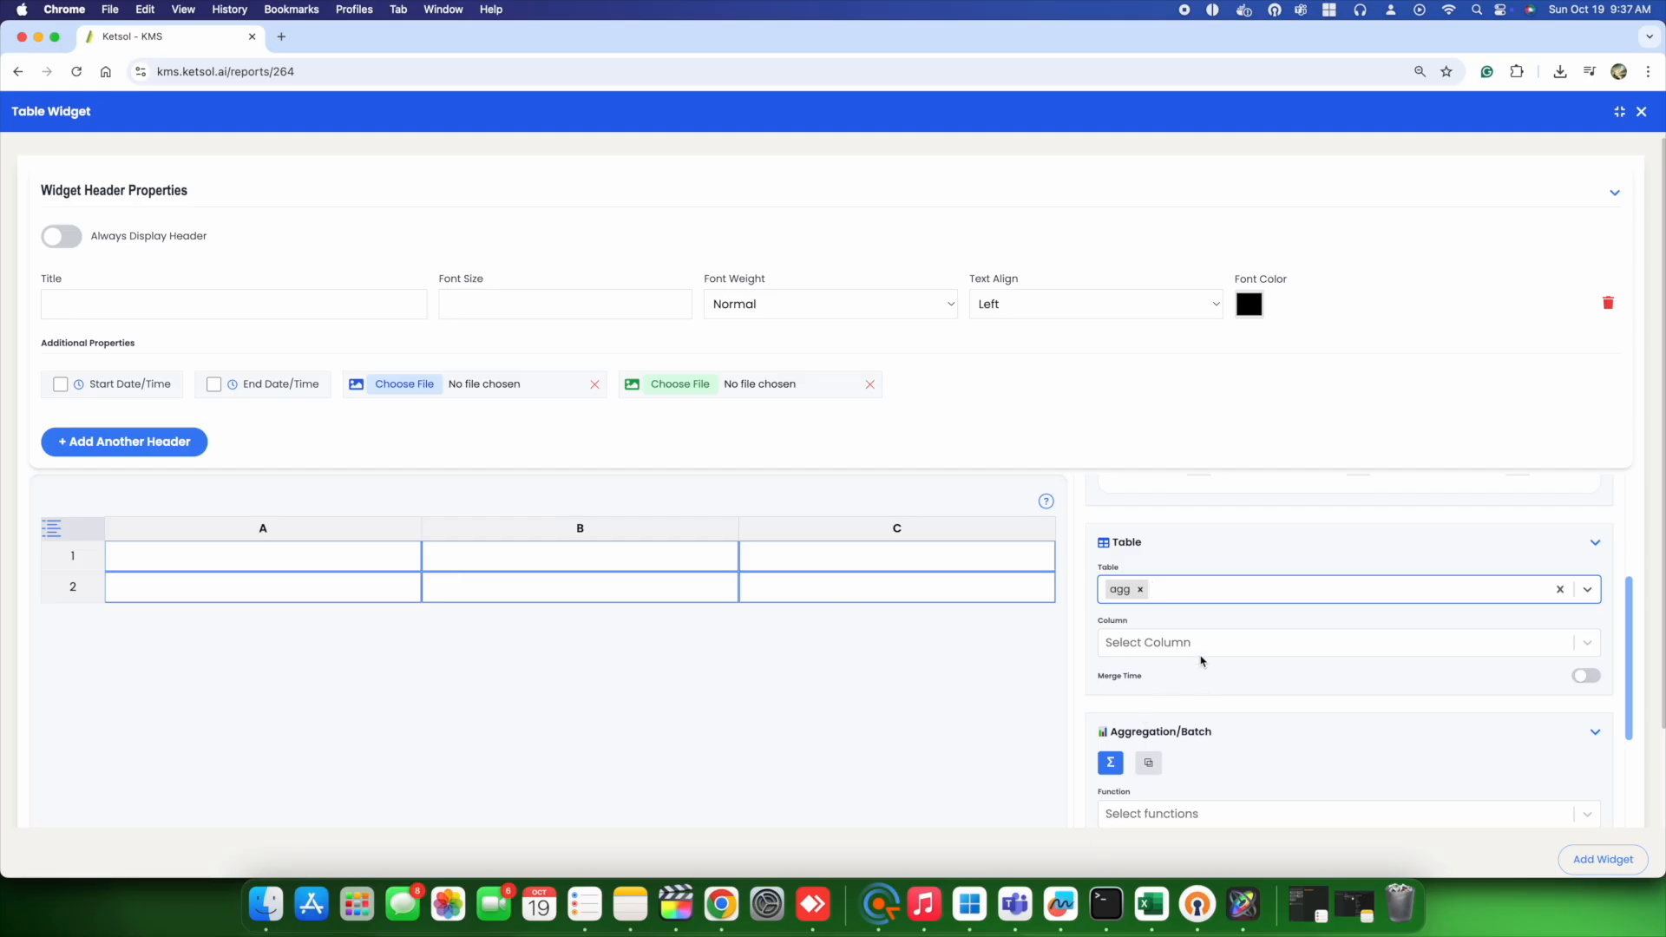
left_click(338, 595)
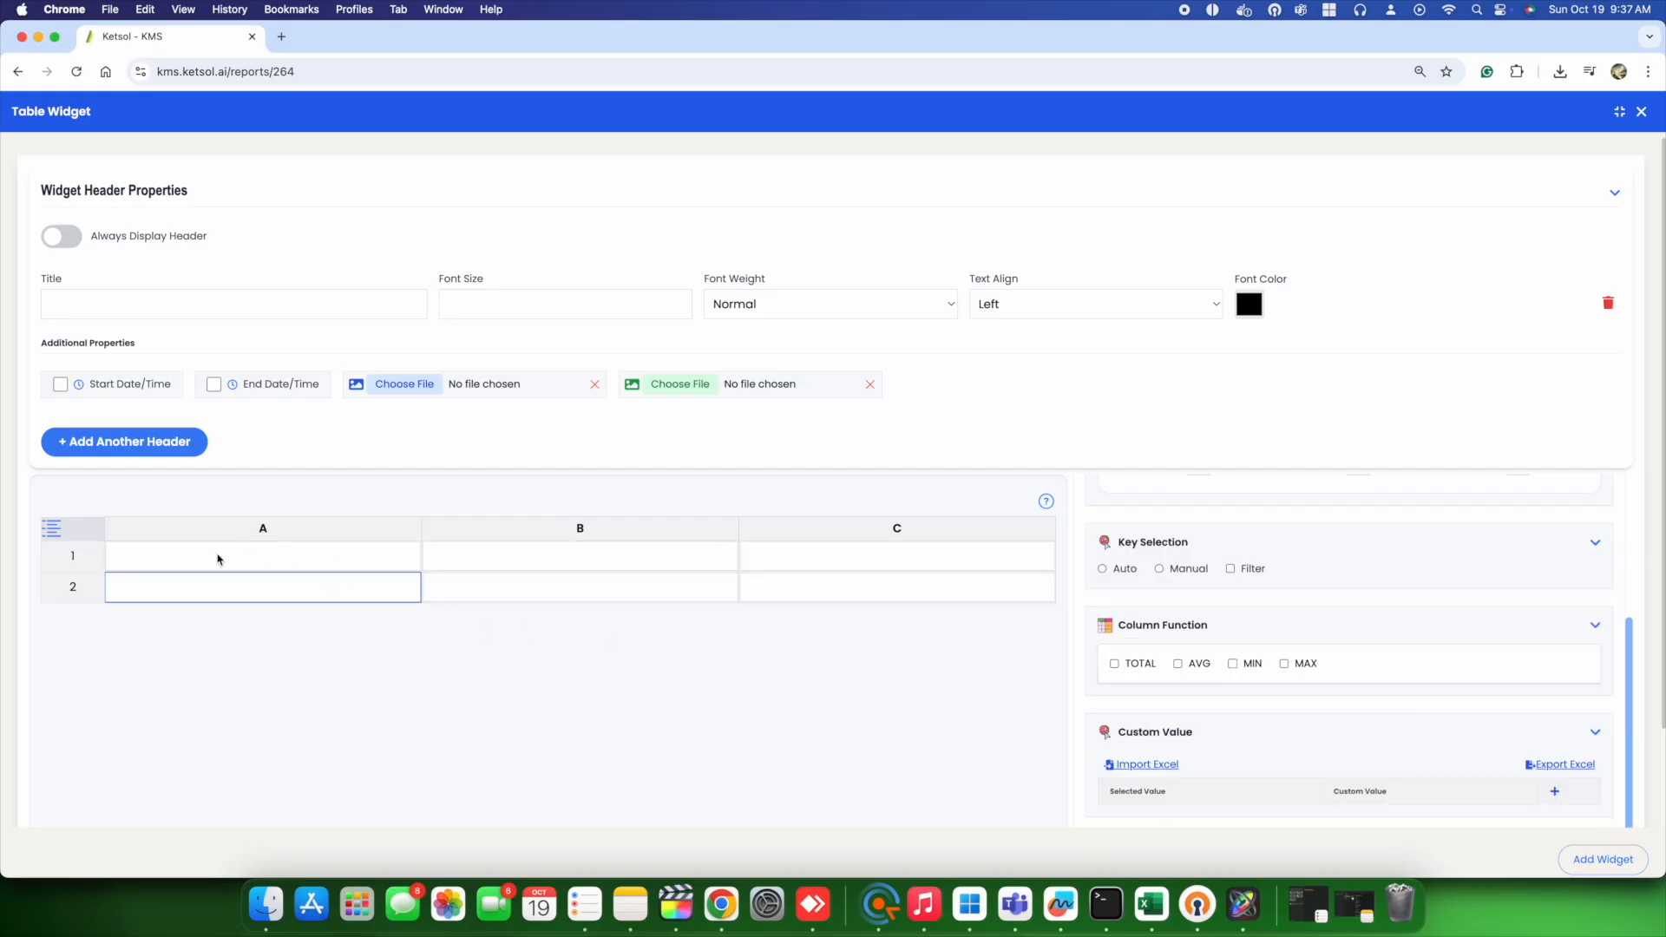
left_click(79, 529)
left_click(1170, 652)
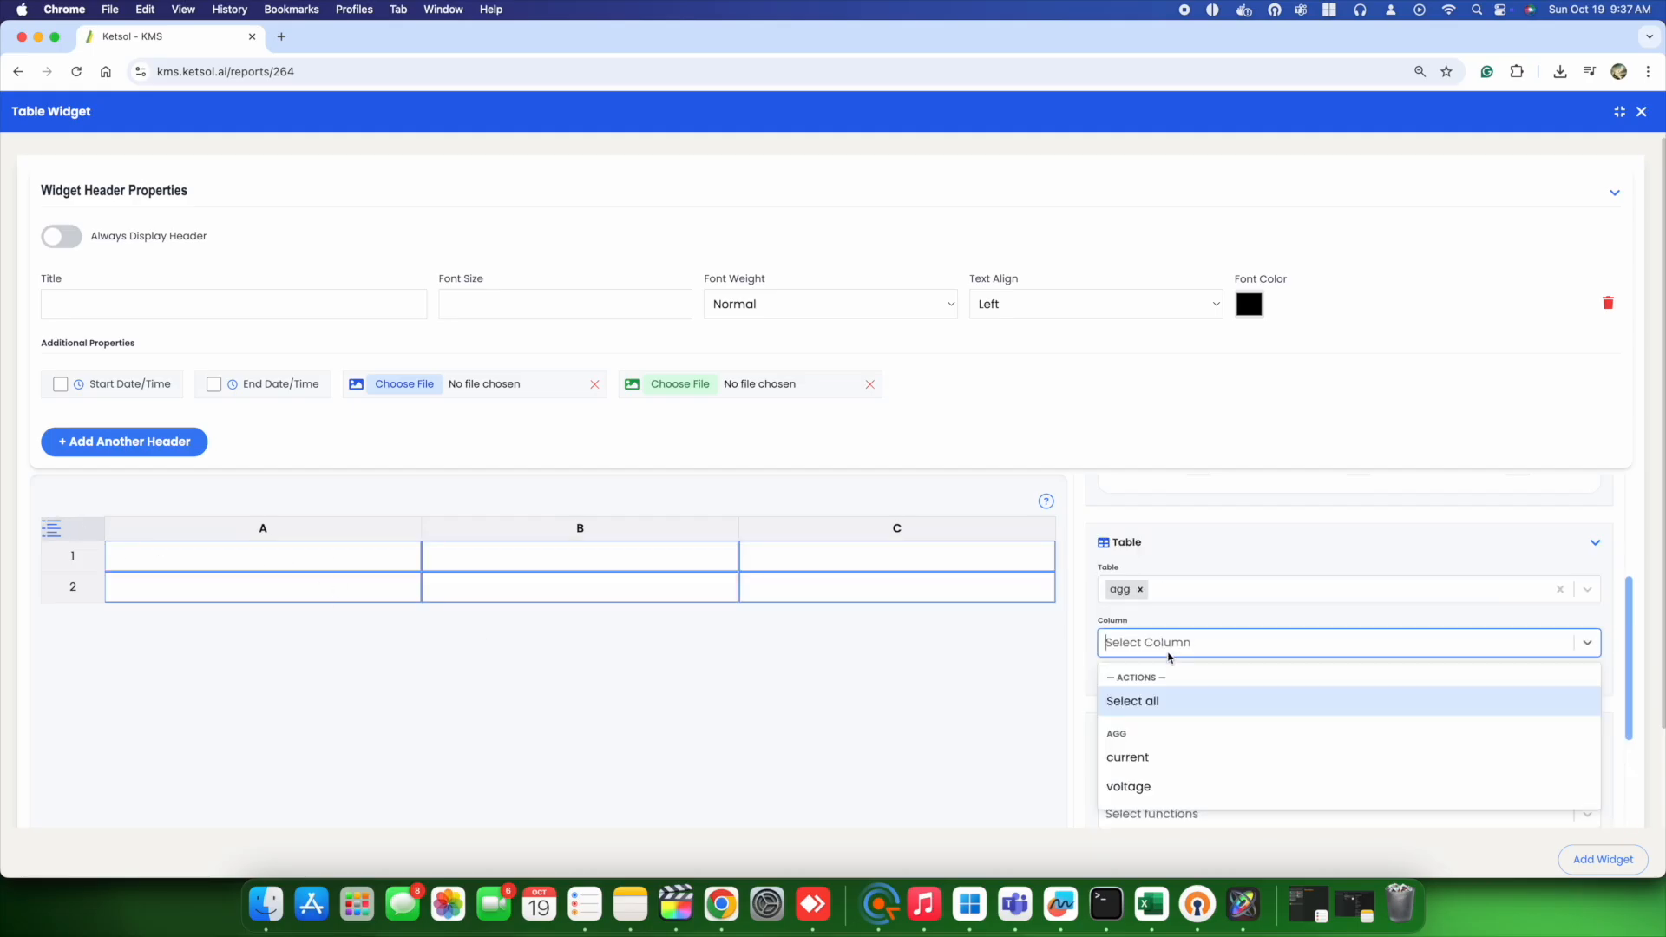
left_click(1174, 705)
Set the table's aggregation to the Count function with a window of 1 Minute
scroll(1309, 714, "down", 3)
left_click(1153, 607)
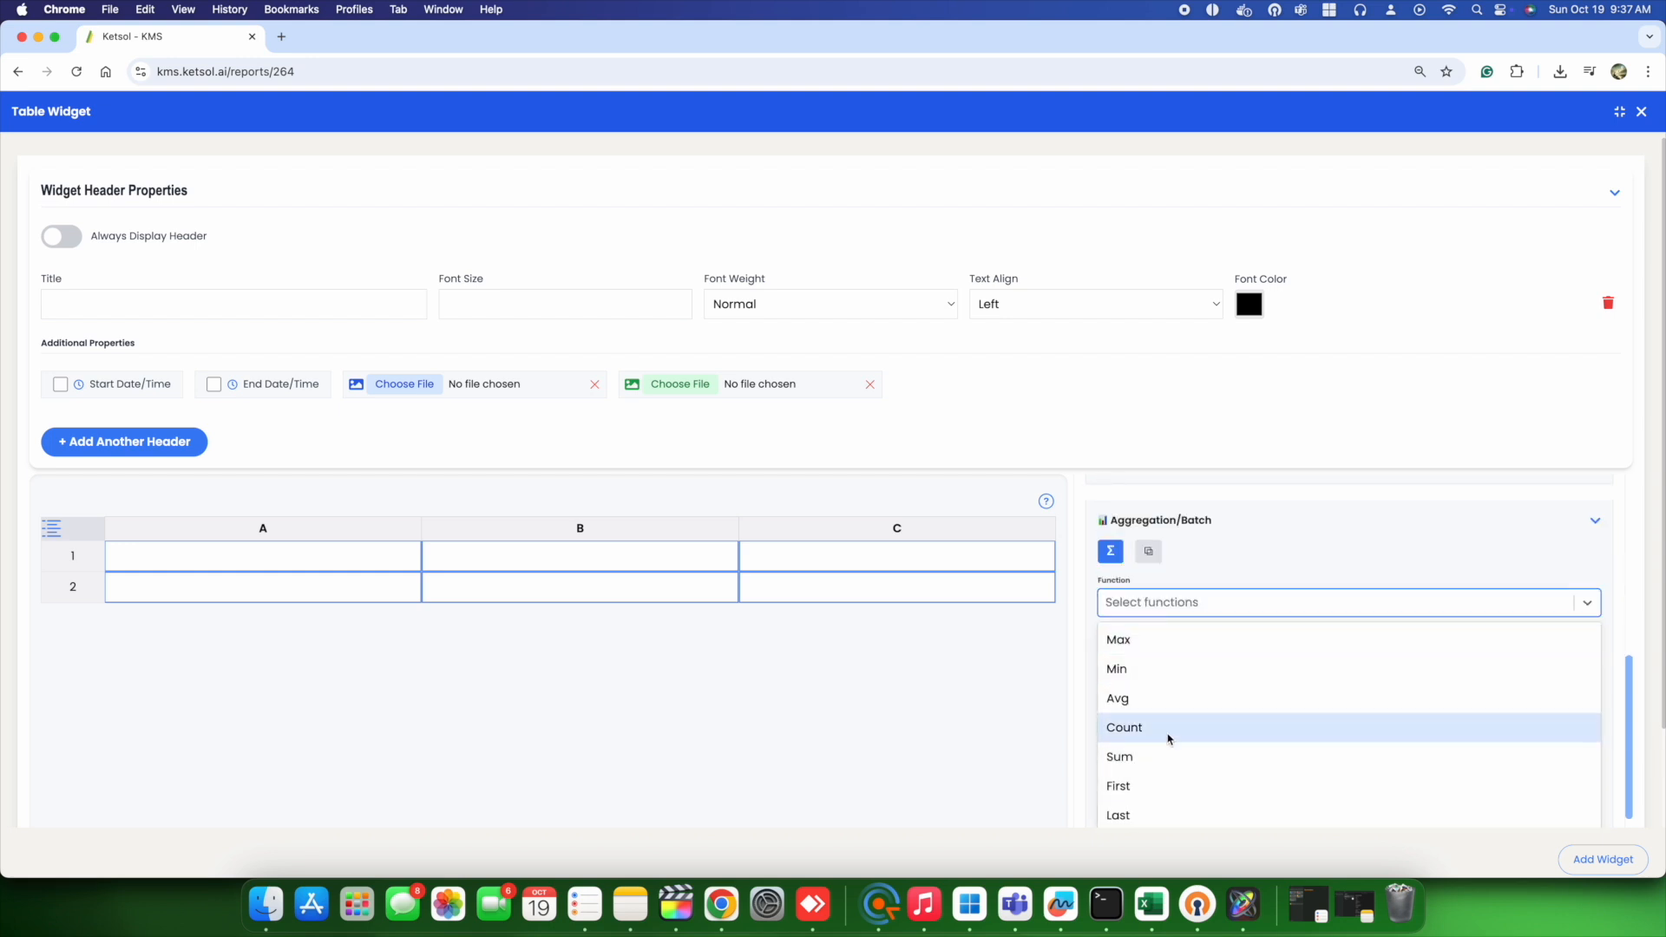
left_click(1170, 736)
scroll(1211, 702, "down", 1)
left_click(1115, 615)
type("1")
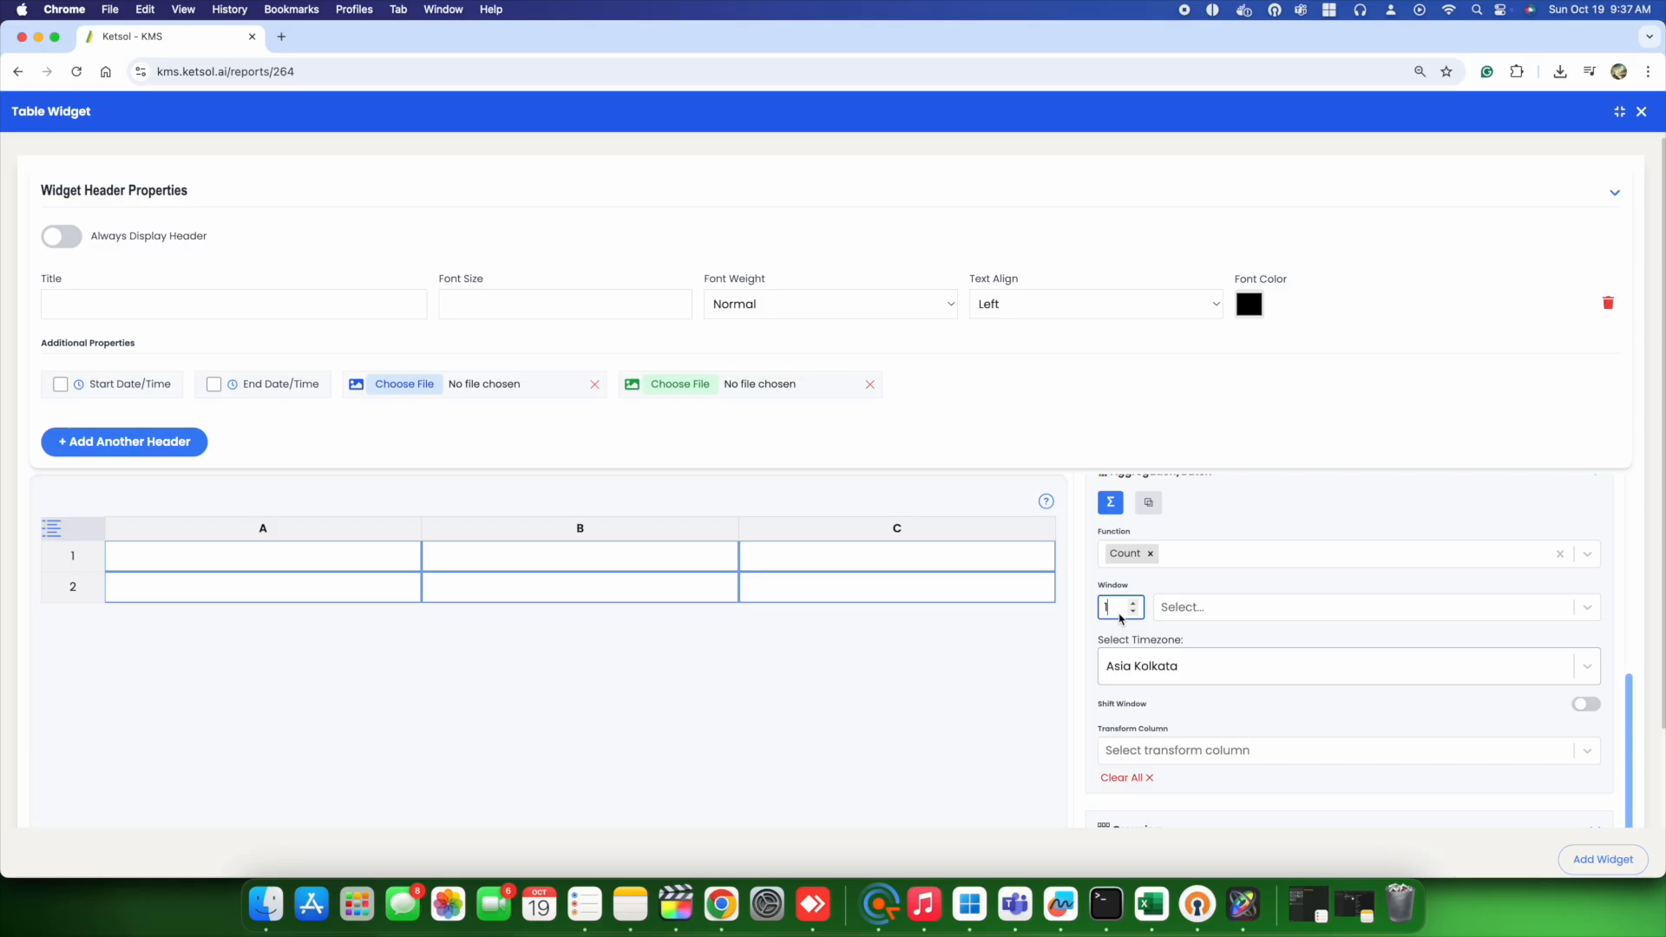
left_click(1198, 610)
left_click(1204, 685)
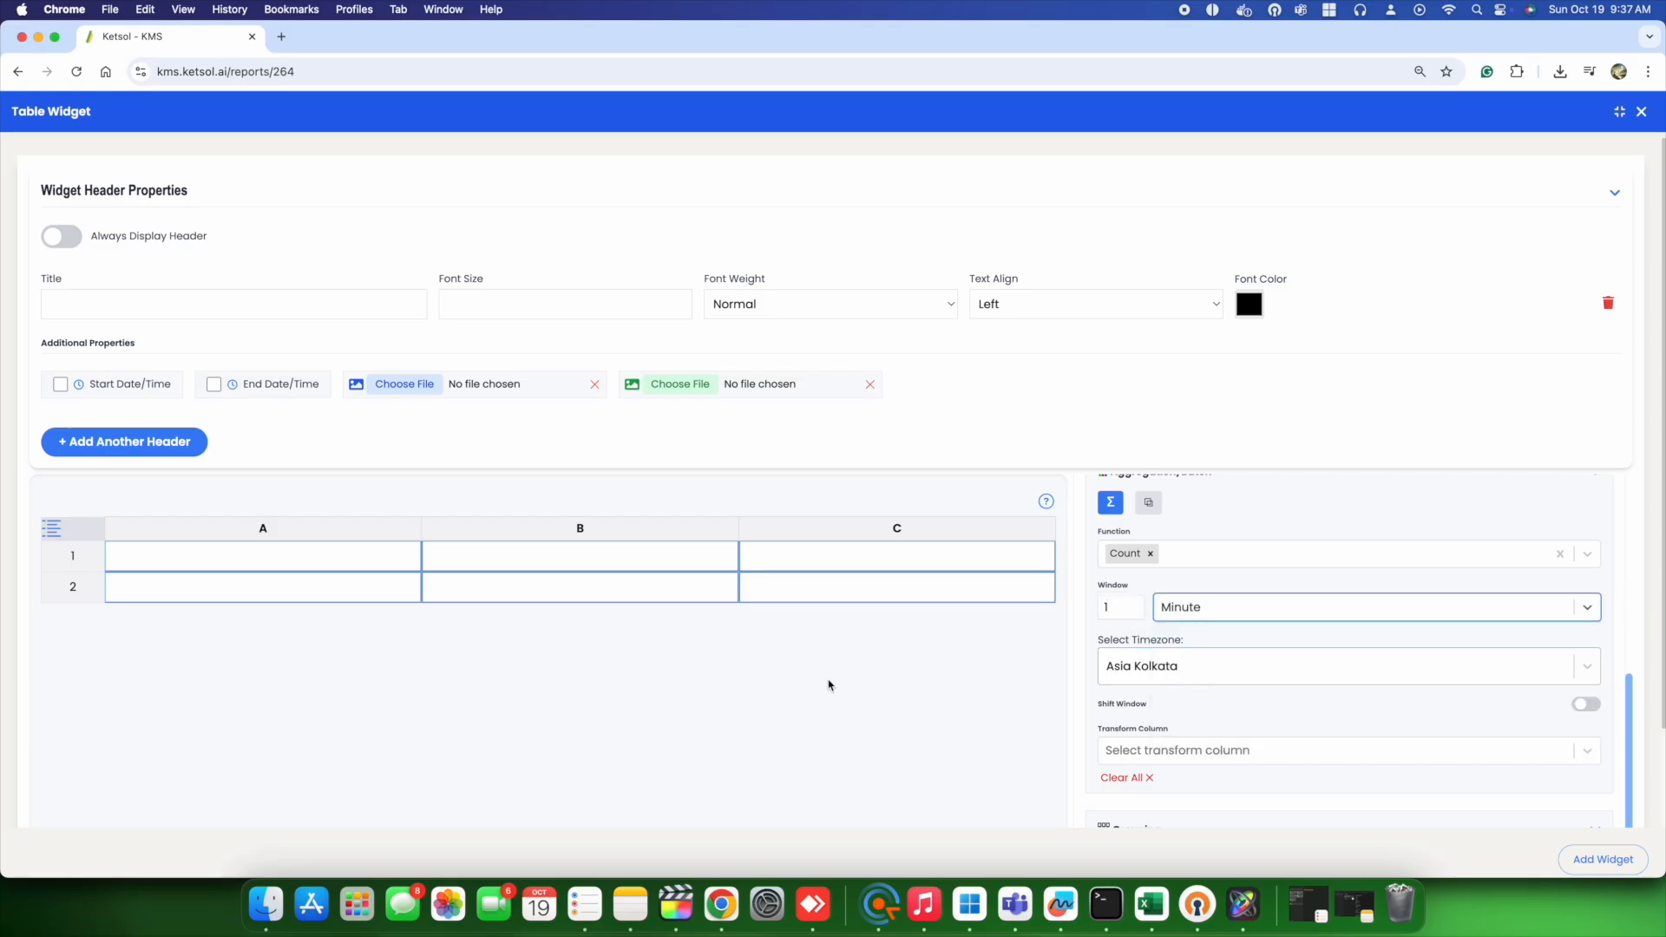
Assign the time column to cell A2 of the Count table
scroll(829, 686, "down", 2)
left_click(350, 510)
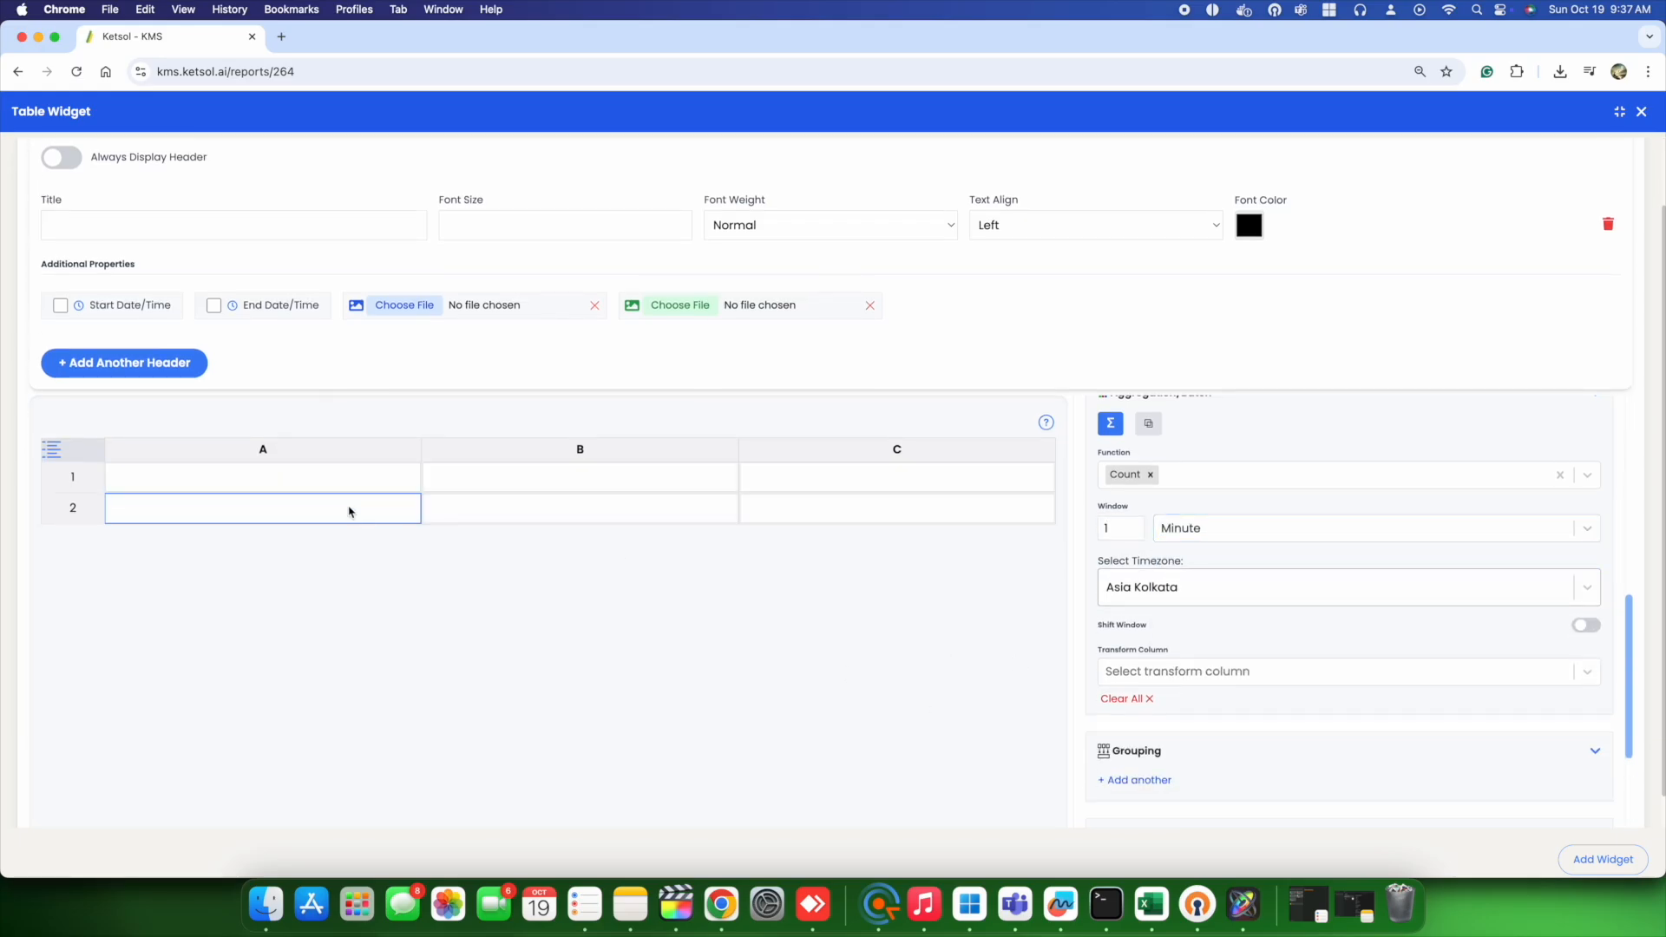
scroll(1141, 491, "up", 3)
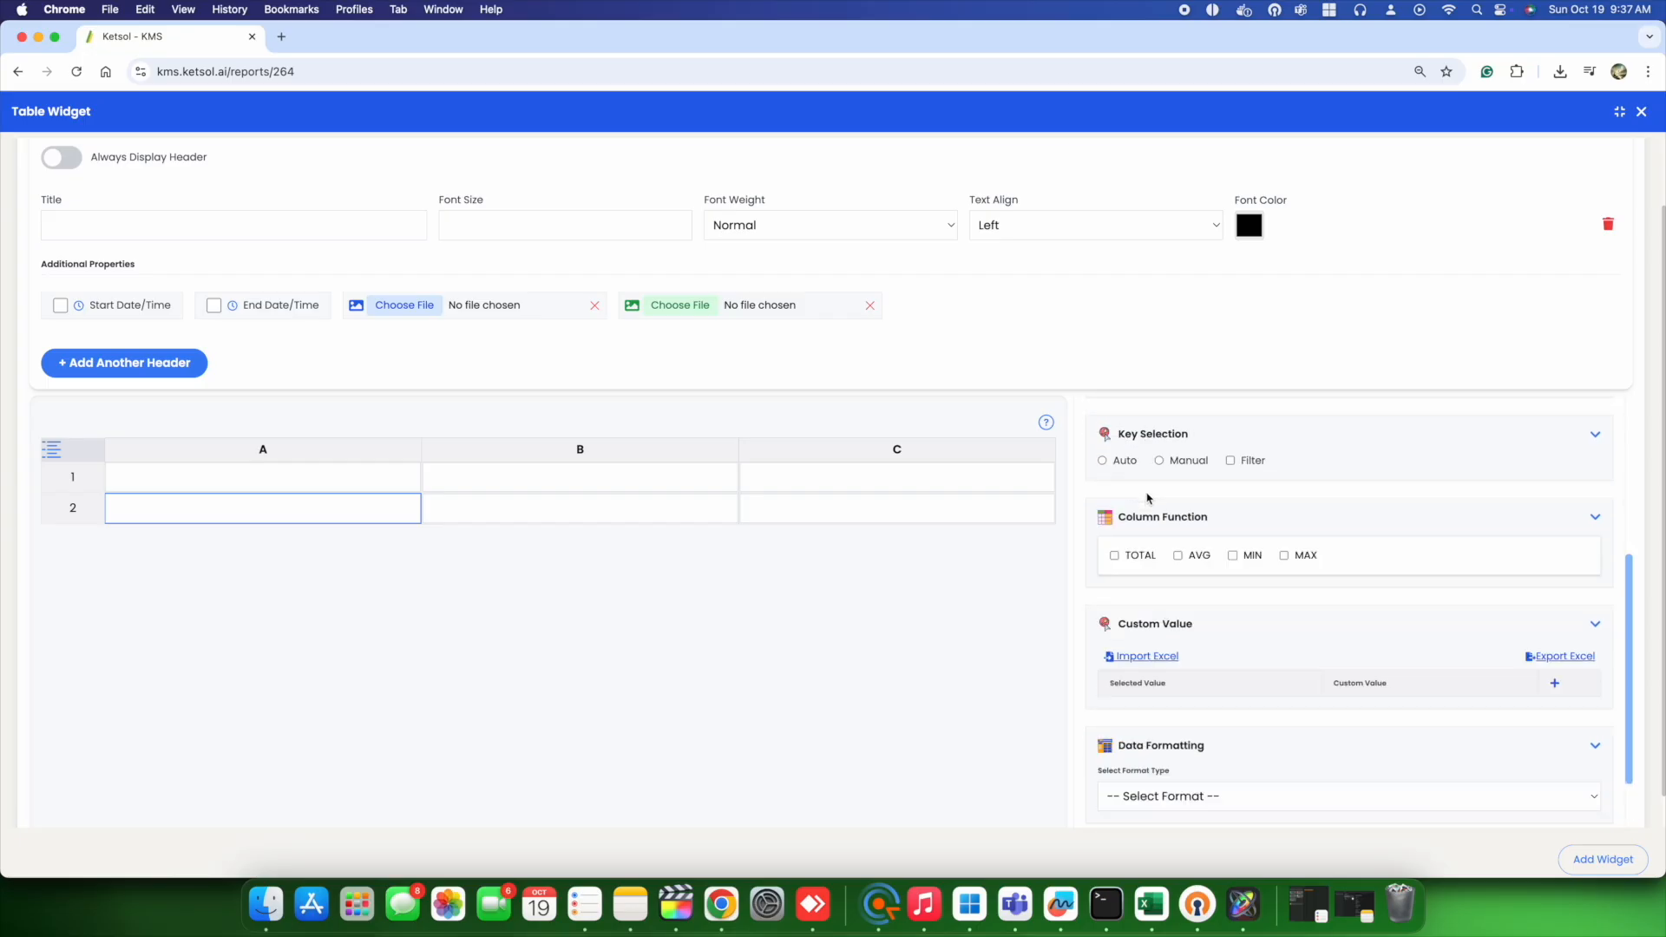
left_click(1138, 541)
left_click(1146, 574)
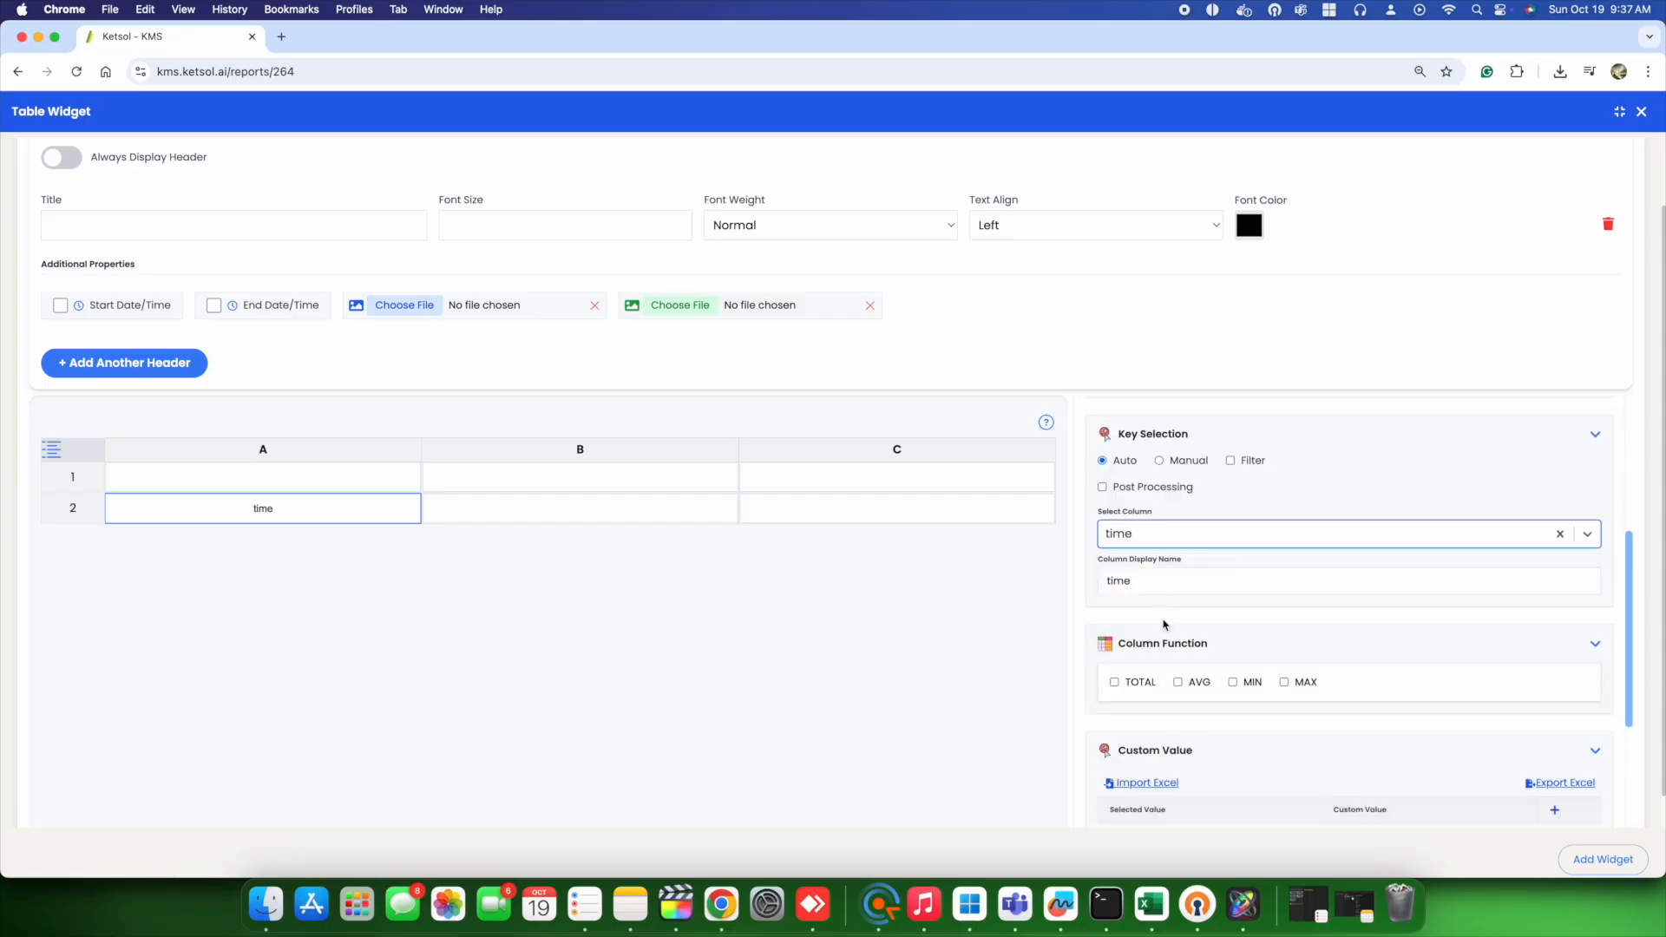
Format the time cell's data as Timestamp with the format dd/MM/yyyy HH:mm:ss
scroll(1203, 673, "down", 4)
left_click(1201, 675)
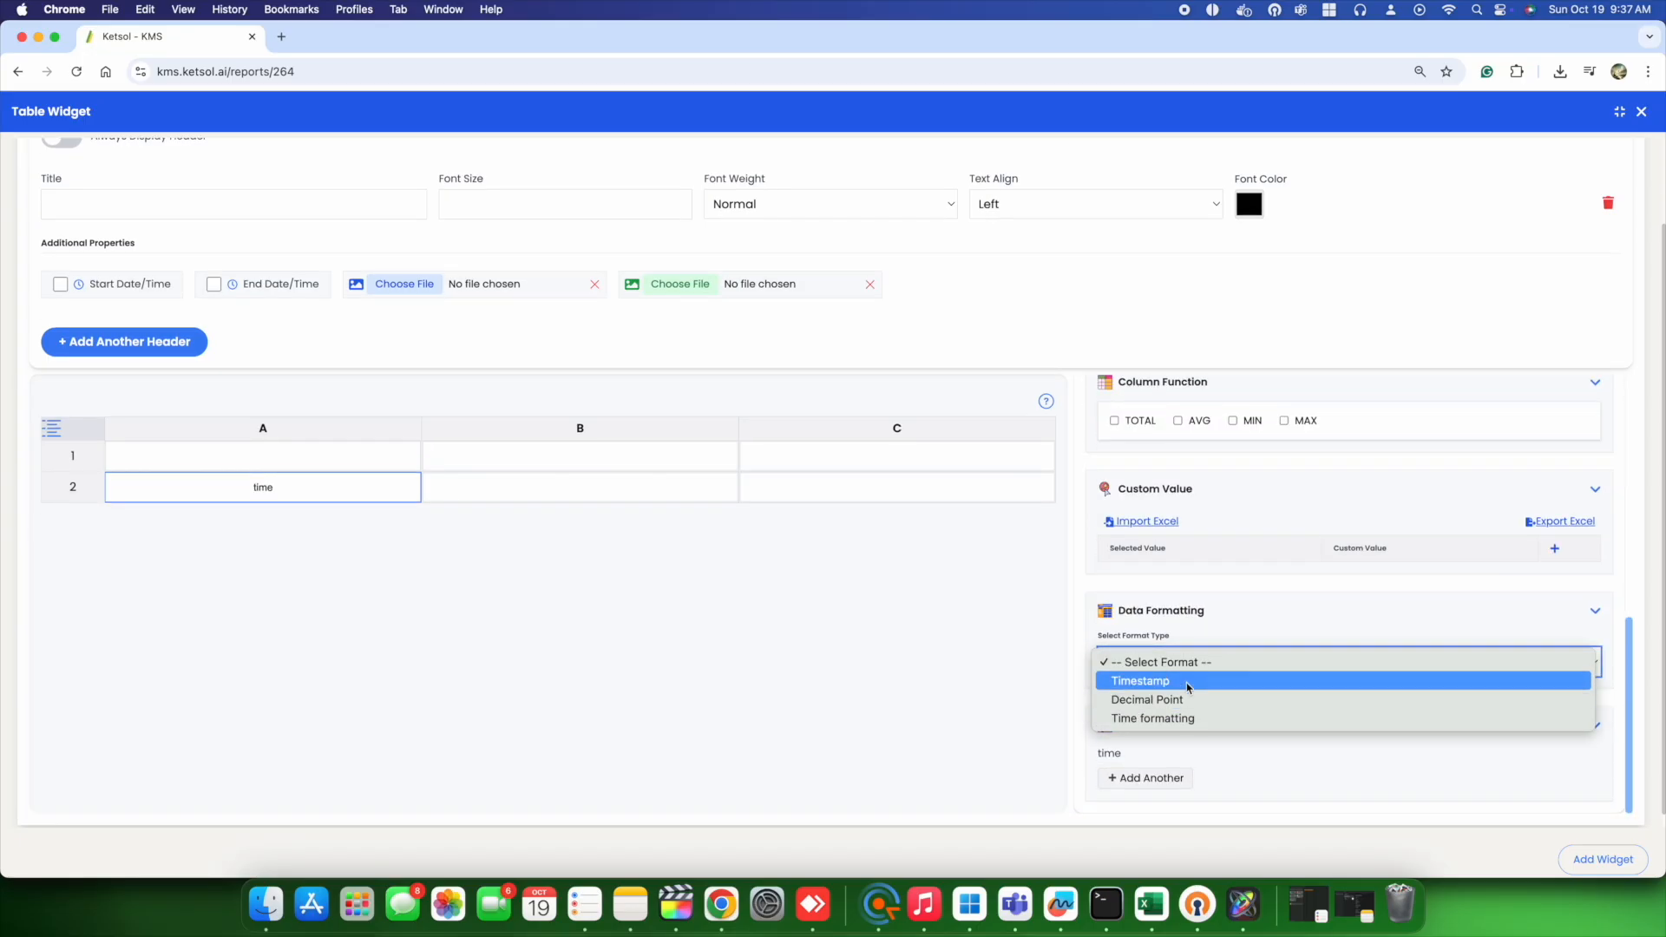
left_click(1189, 682)
left_click(1182, 733)
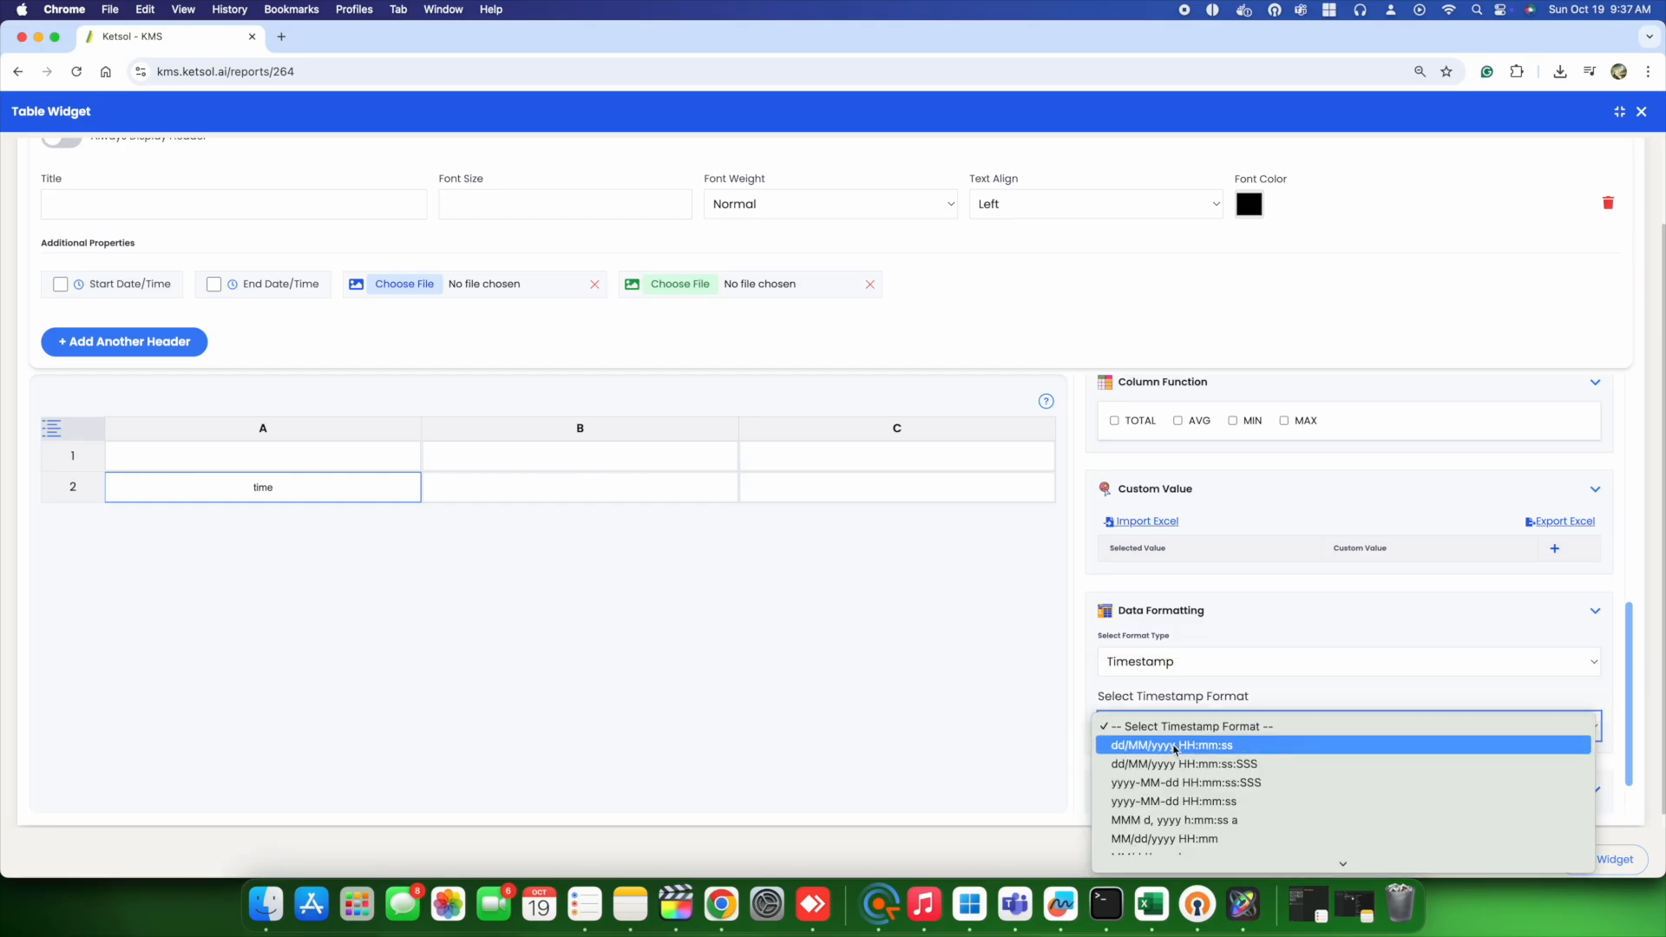
left_click(1176, 747)
Assign agg_voltage_count to cell B2 with automatic key selection
left_click(540, 495)
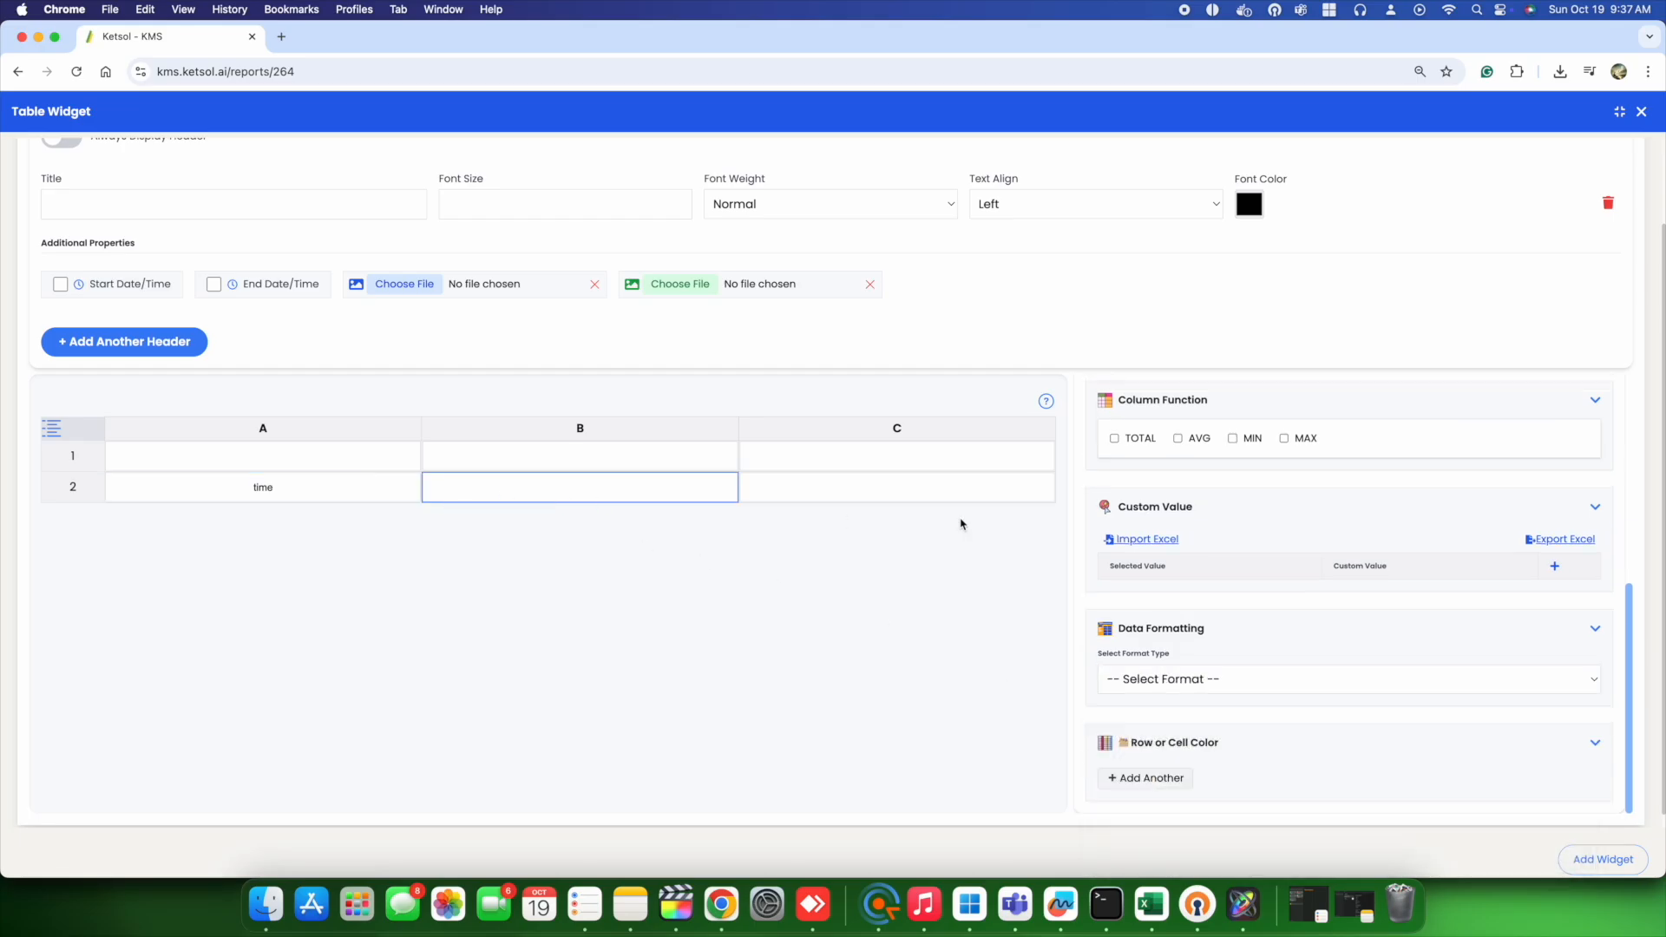
scroll(1139, 514, "up", 3)
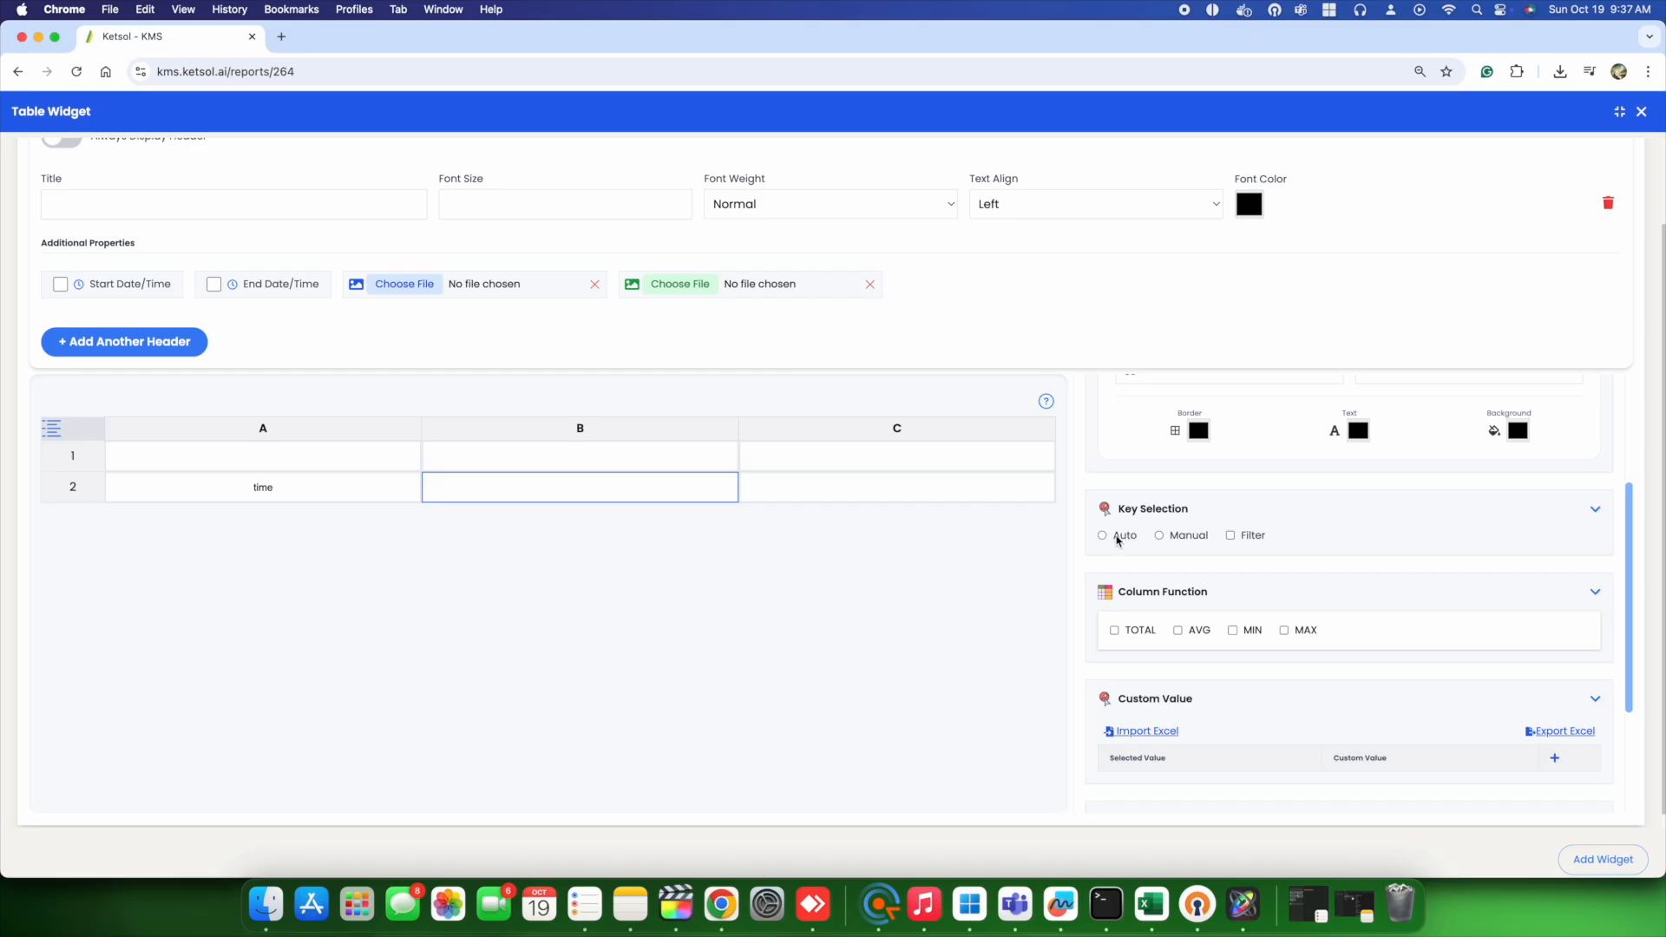
left_click(1118, 538)
left_click(1152, 609)
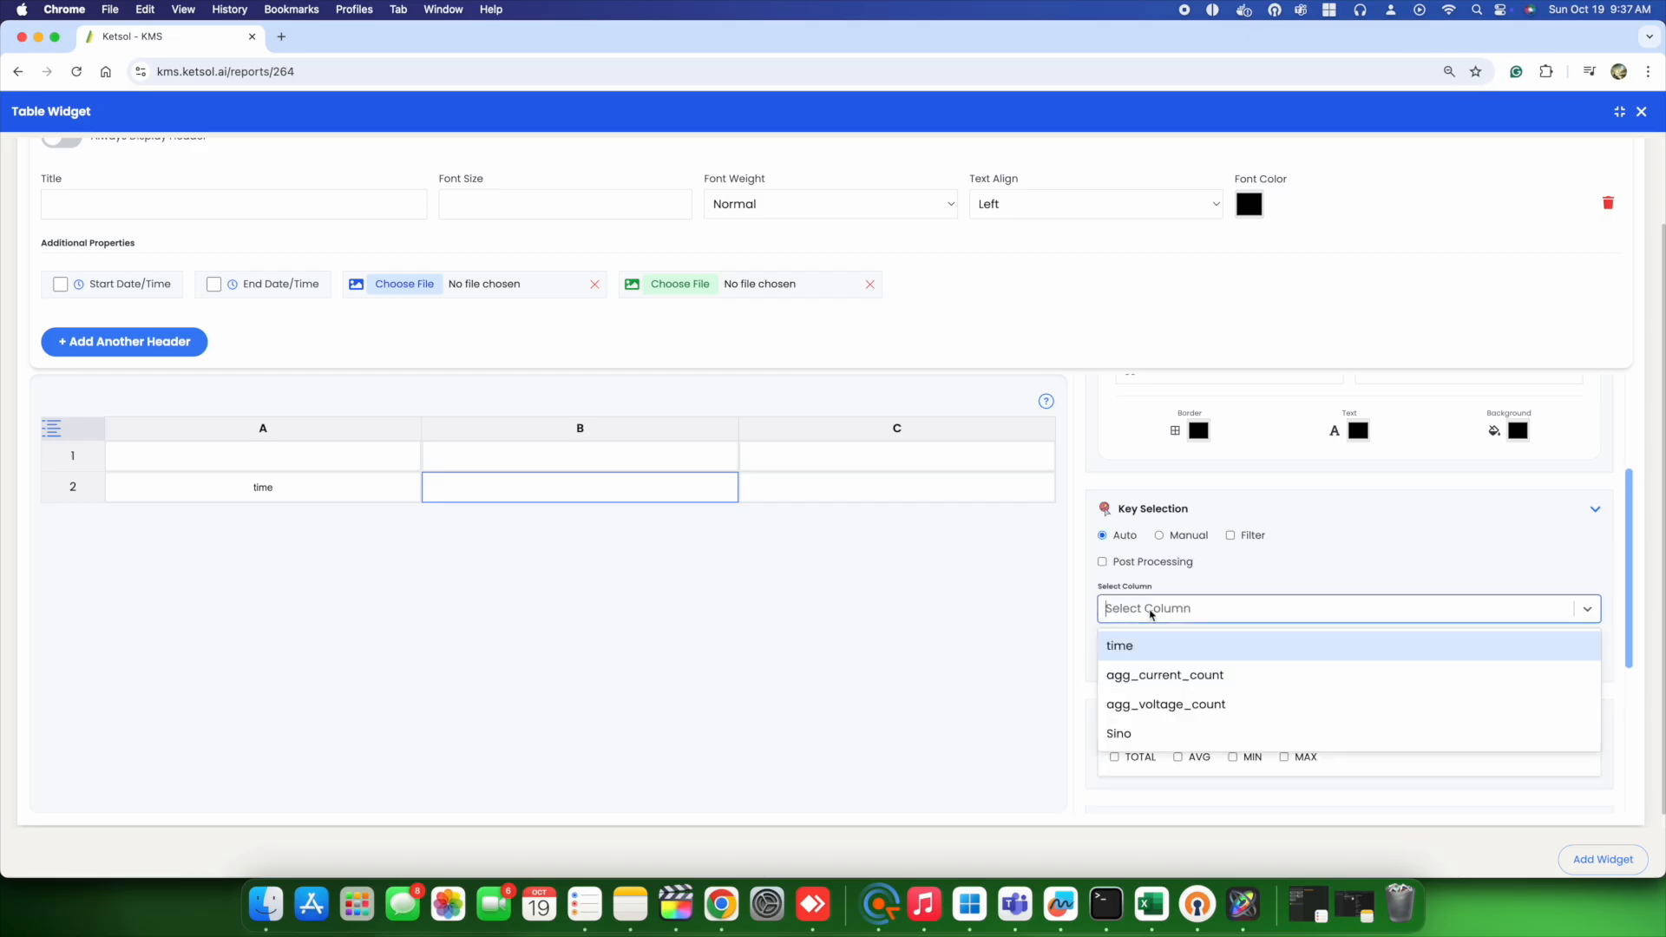
left_click(1163, 704)
Assign agg_current_count to cell C2 with automatic key selection and add the table widget to the Count tab
left_click(830, 492)
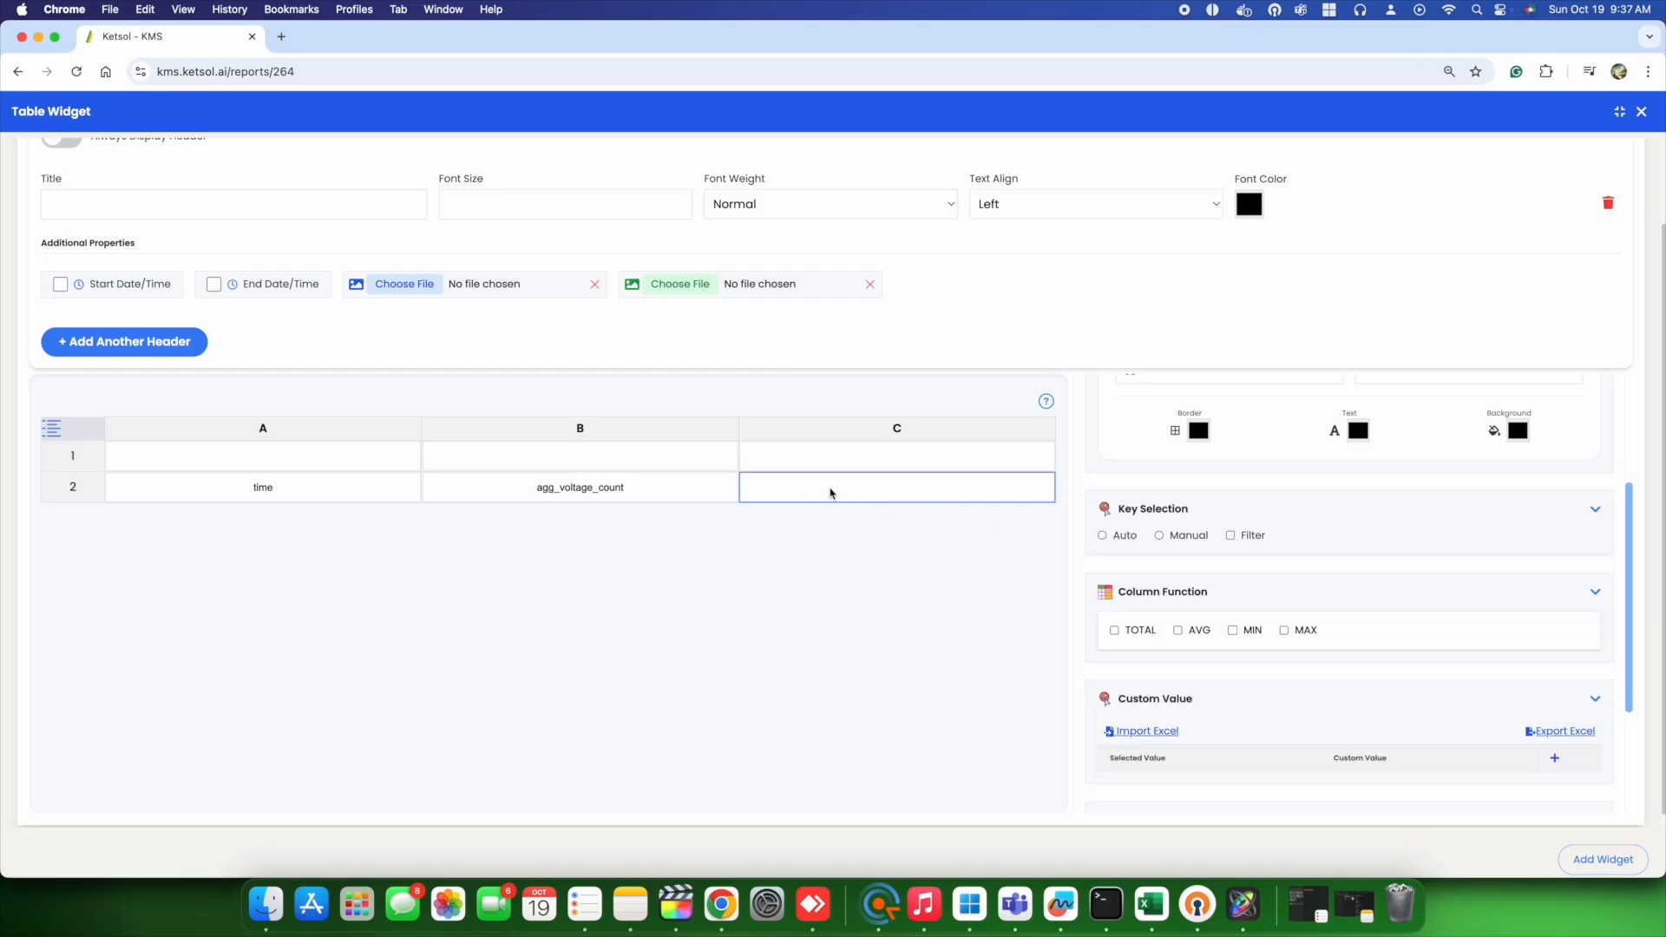
left_click(1124, 538)
left_click(1180, 611)
left_click(1167, 674)
left_click(1602, 859)
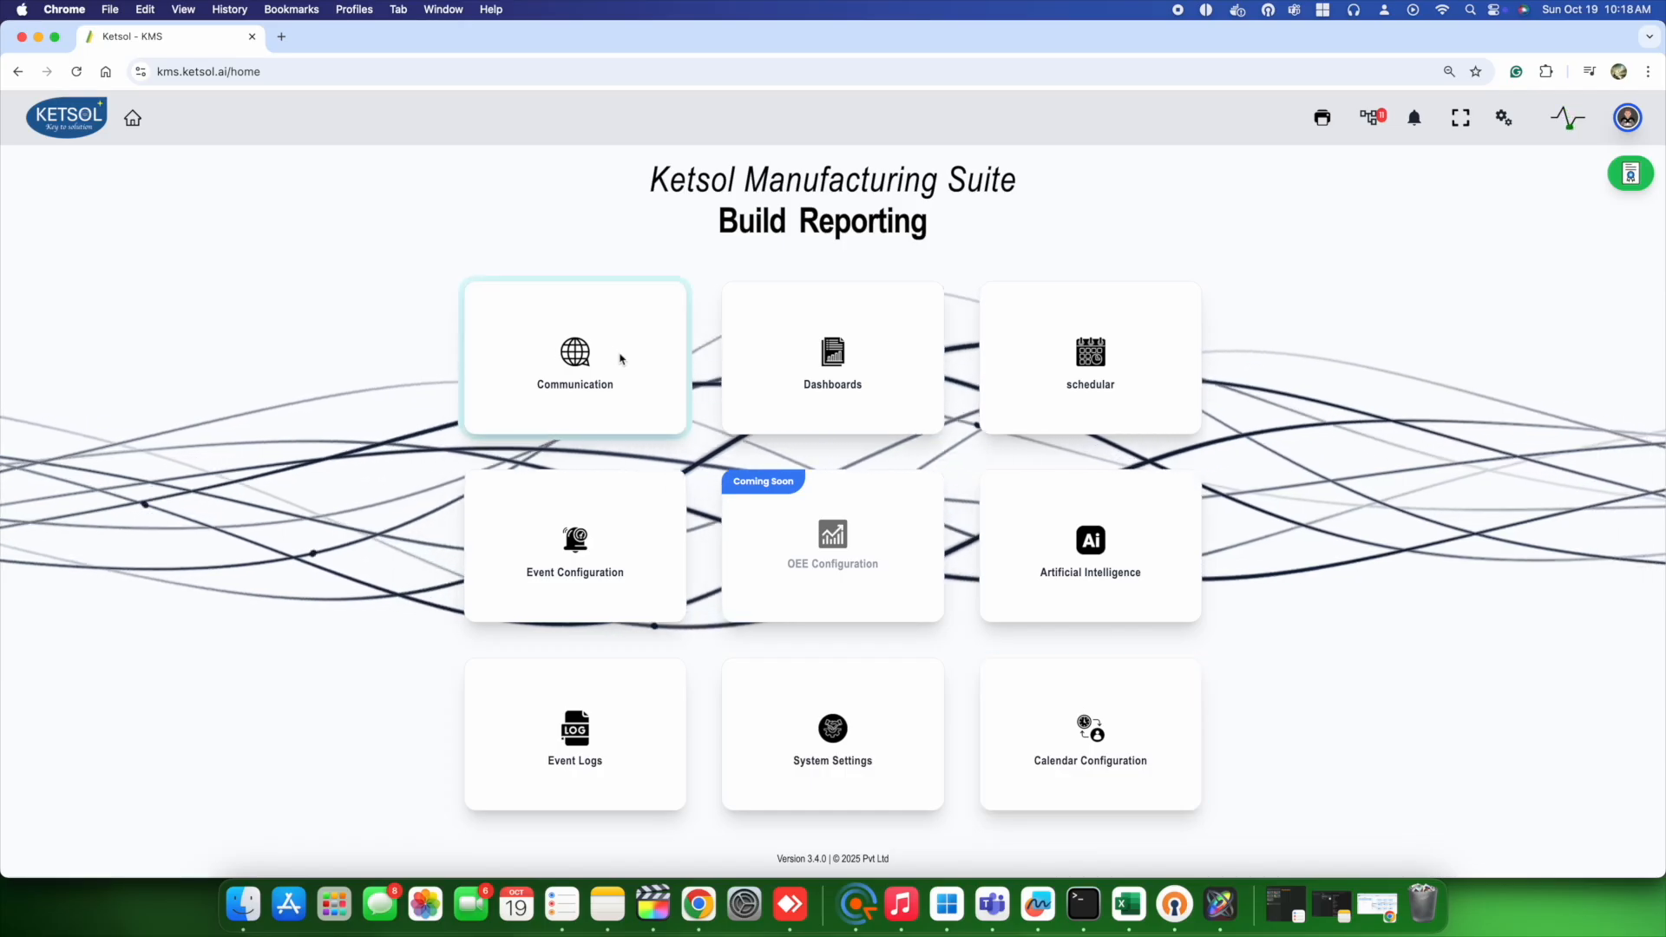
Open the Modbus TCP configuration under Communication
left_click(617, 361)
left_click(1381, 338)
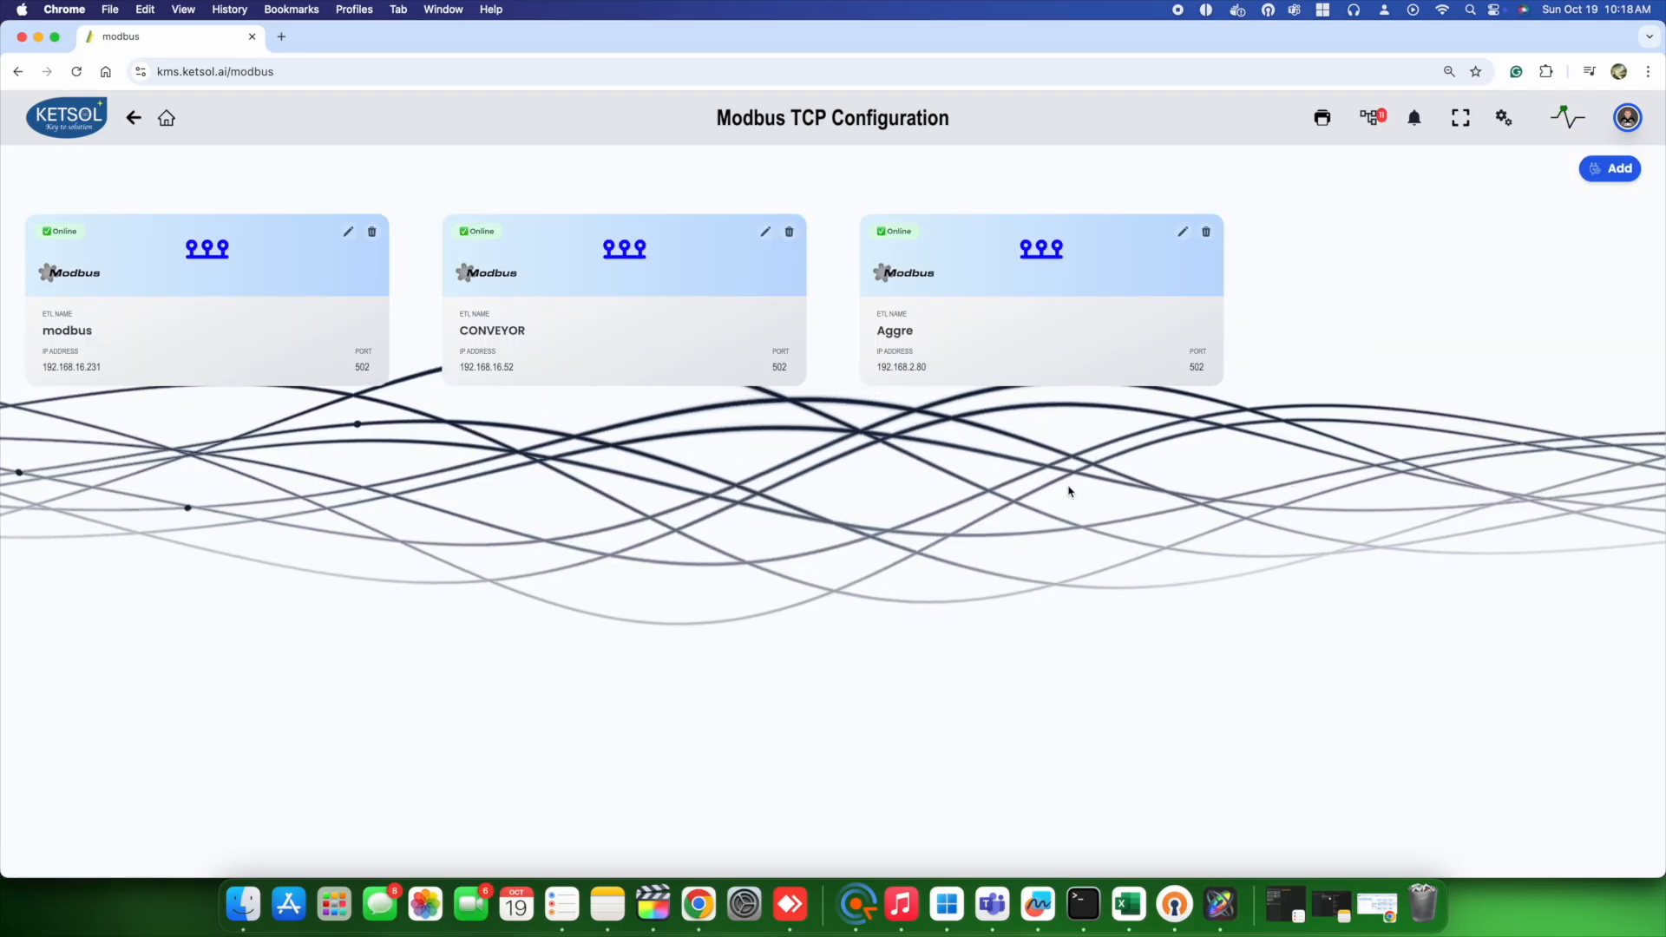
Add a new tag group named G2 to the Aggre Modbus configuration
left_click(987, 386)
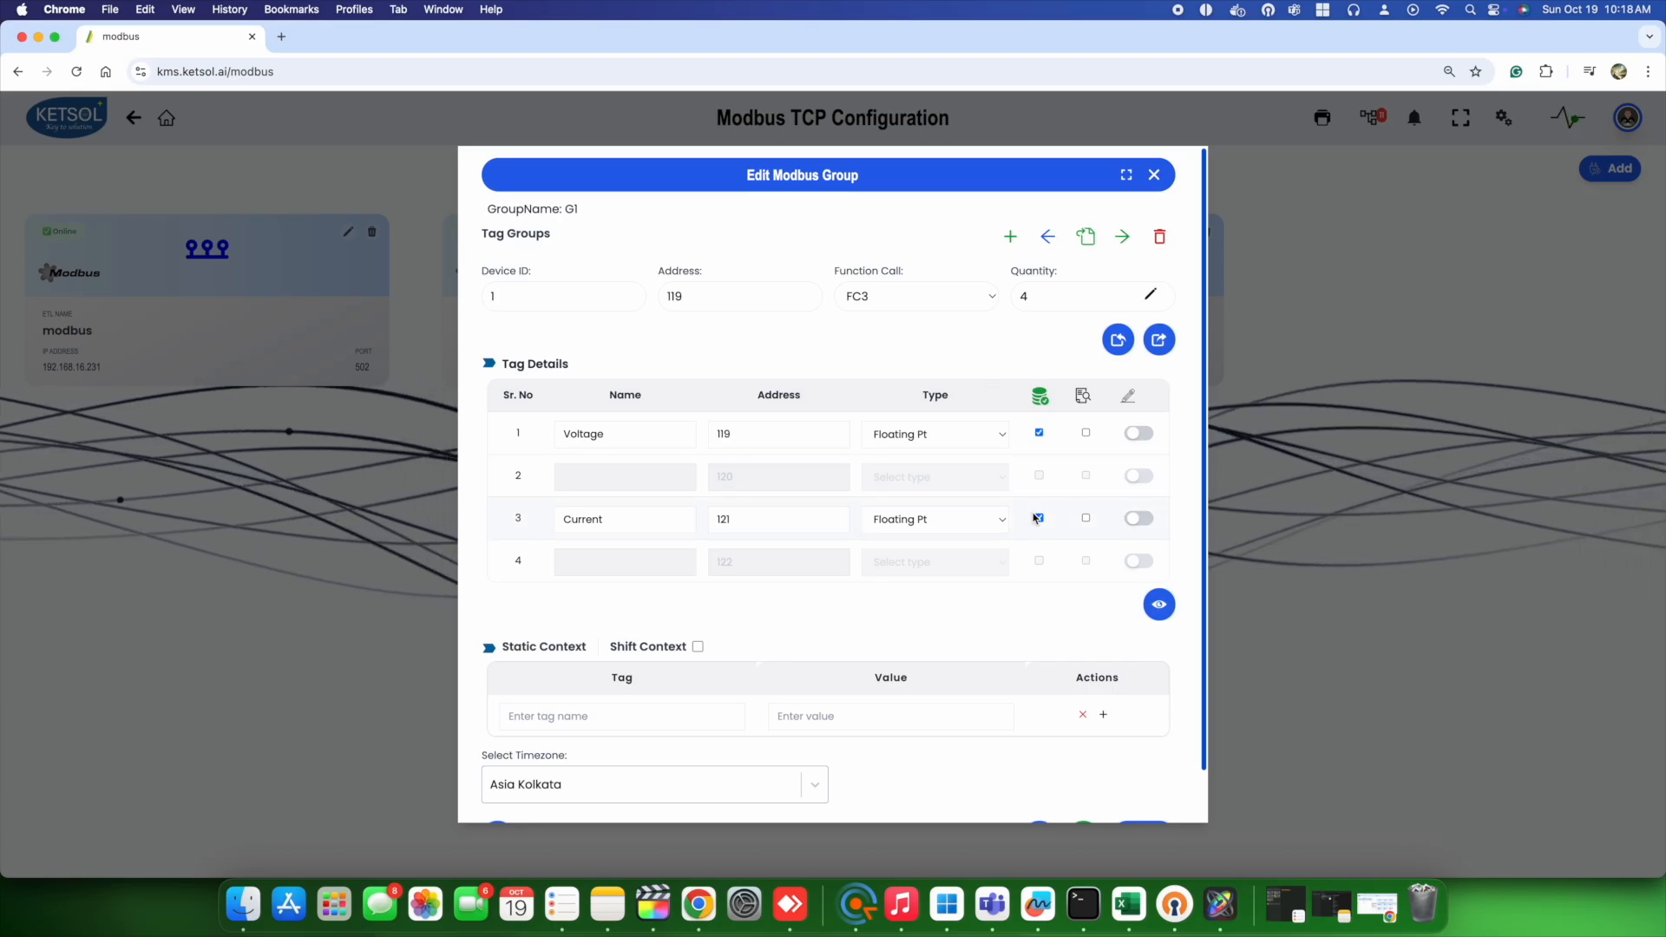
left_click(1009, 236)
left_click(584, 477)
type("G2")
left_click(1128, 526)
Set group G2 to device ID 1, start address 900, function call FC3 and quantity 4, and load its tag rows
left_click(632, 514)
type("1")
left_click(747, 517)
type("900")
key("Tab")
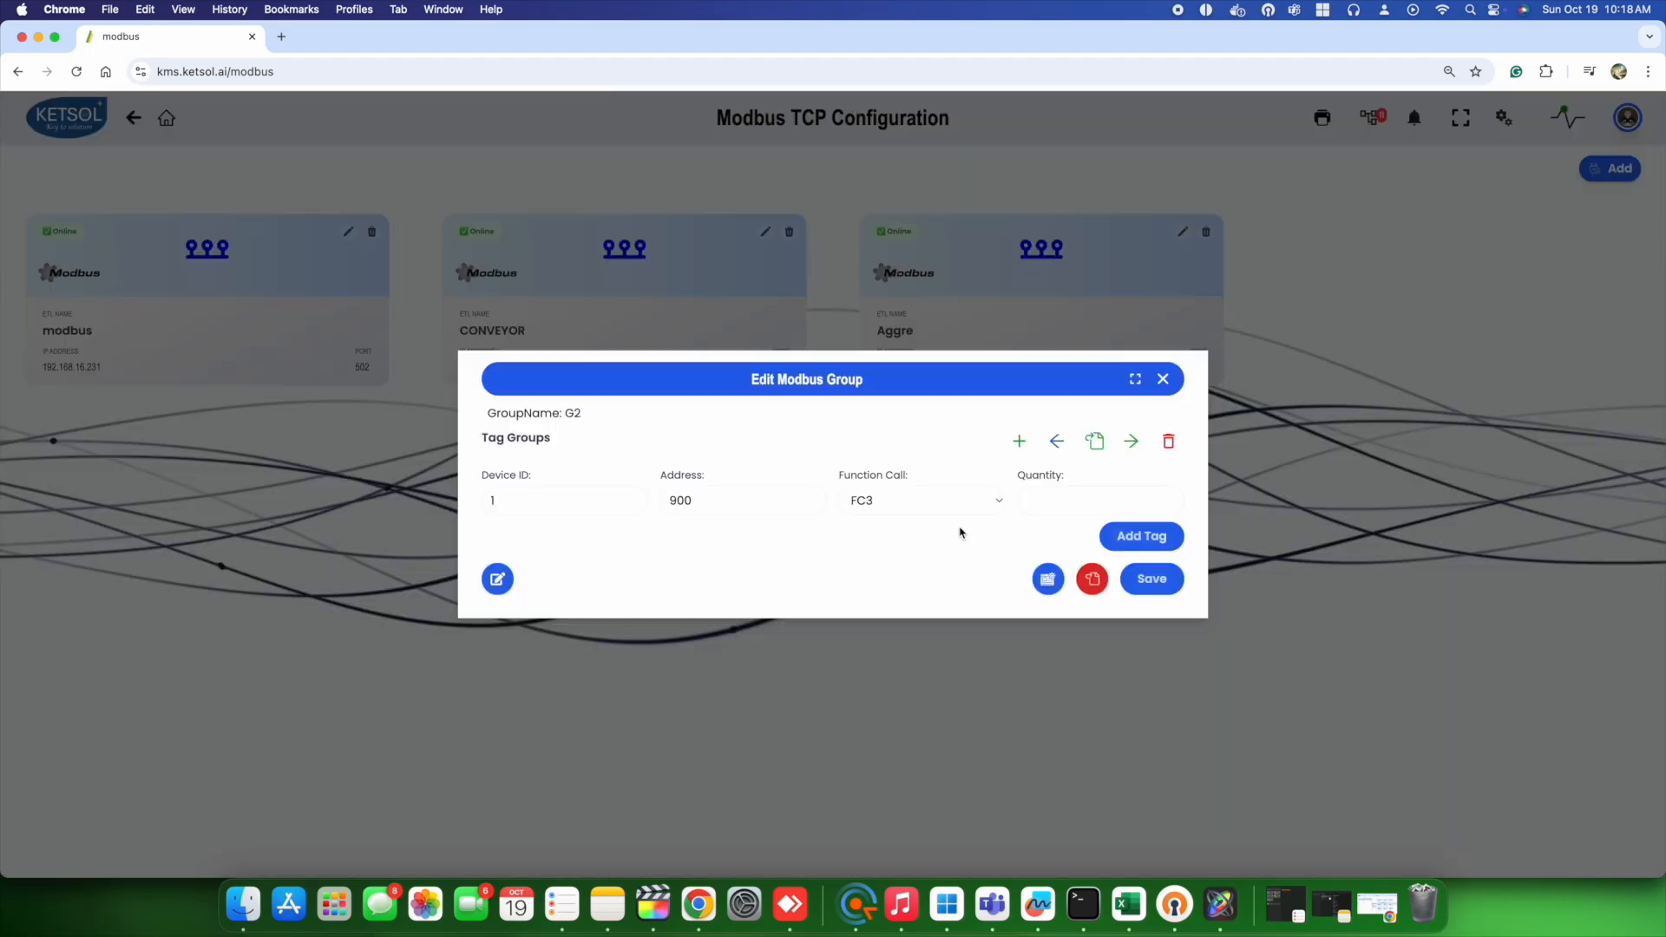
left_click(1052, 508)
type("4")
Define the tags KWH at address 900 and FTTOT at address 902 as Floating Pt, and preview their values
left_click(632, 474)
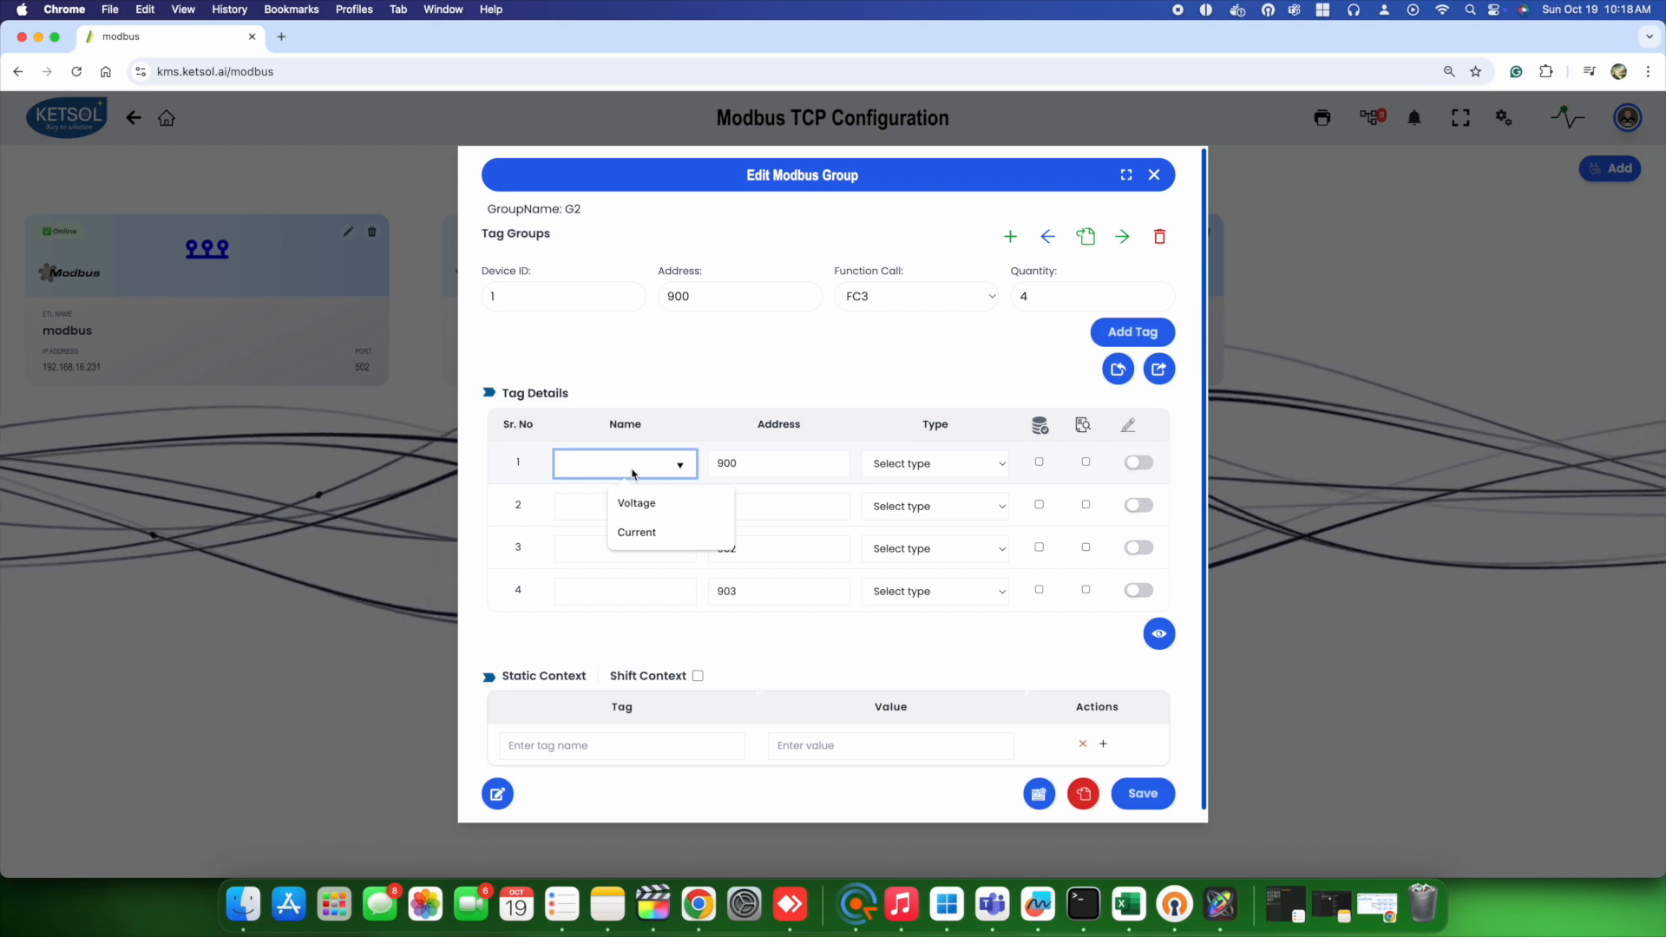
type("KWH")
left_click(918, 464)
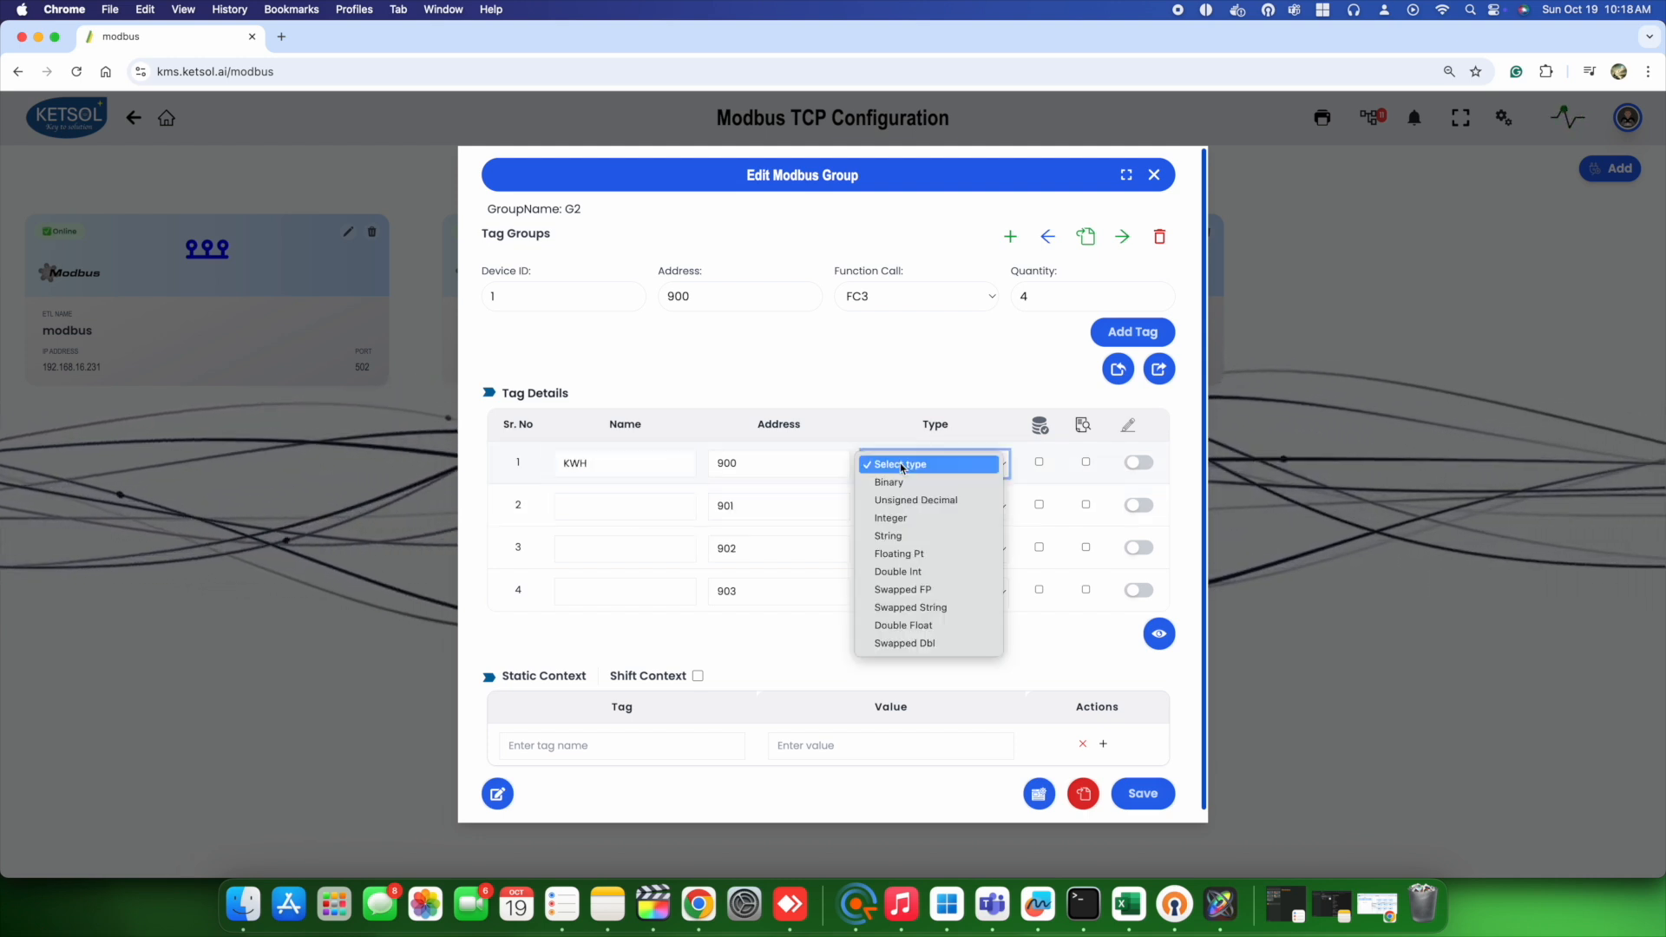
left_click(918, 556)
left_click(615, 549)
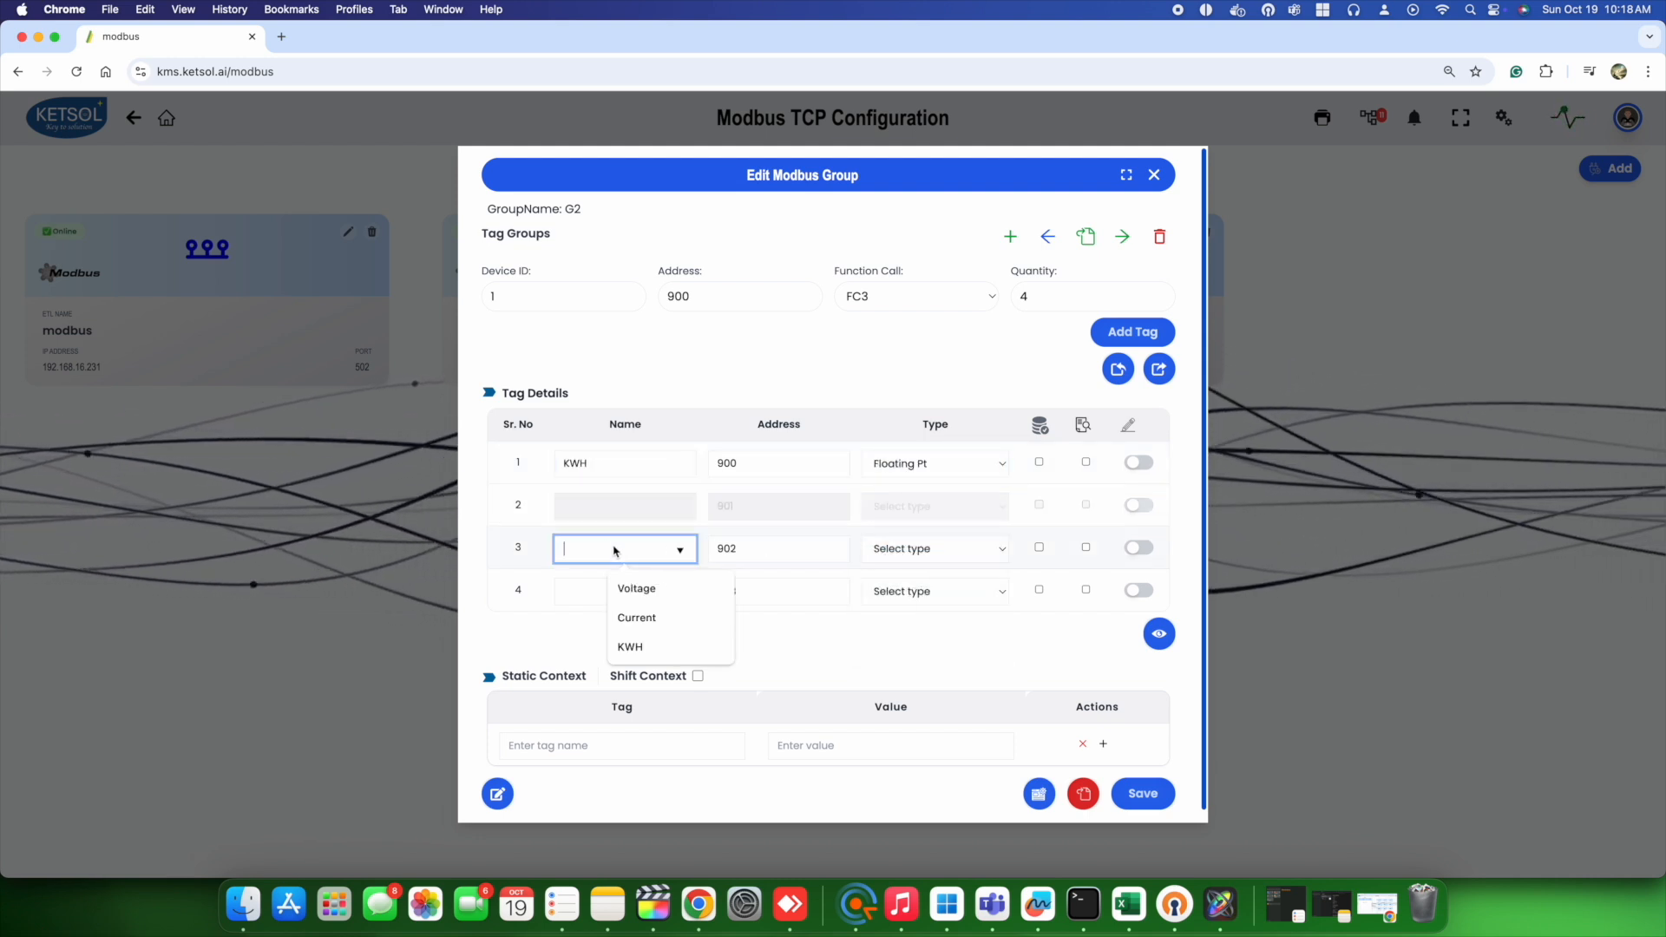
type("FTTOT")
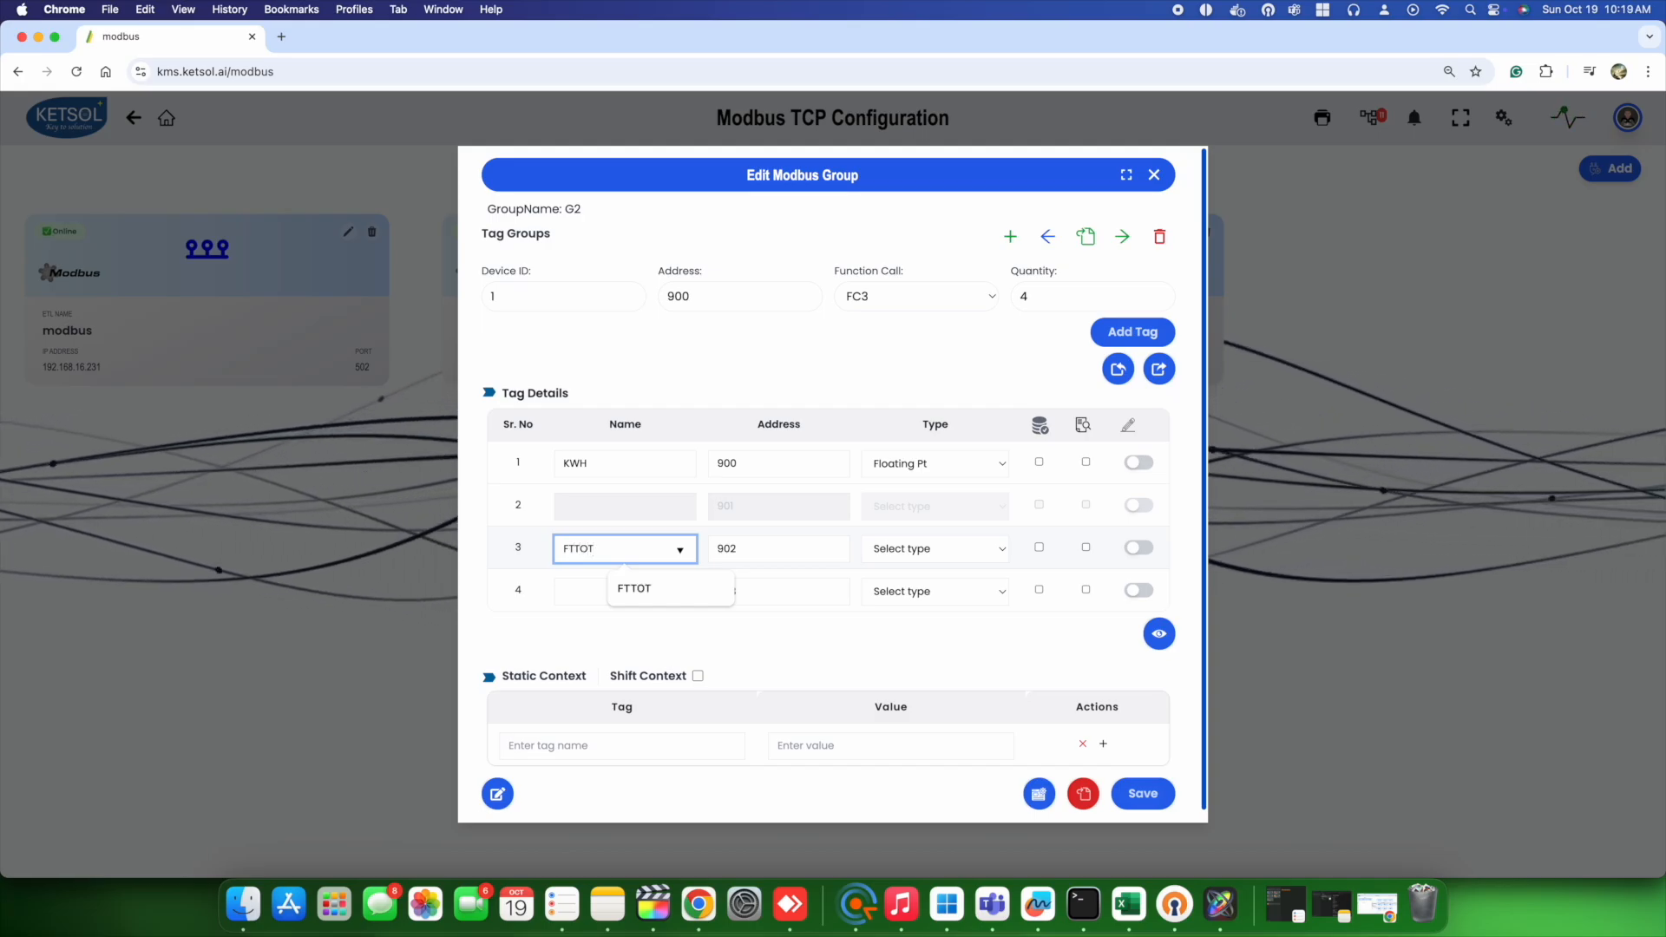
left_click(946, 556)
left_click(922, 644)
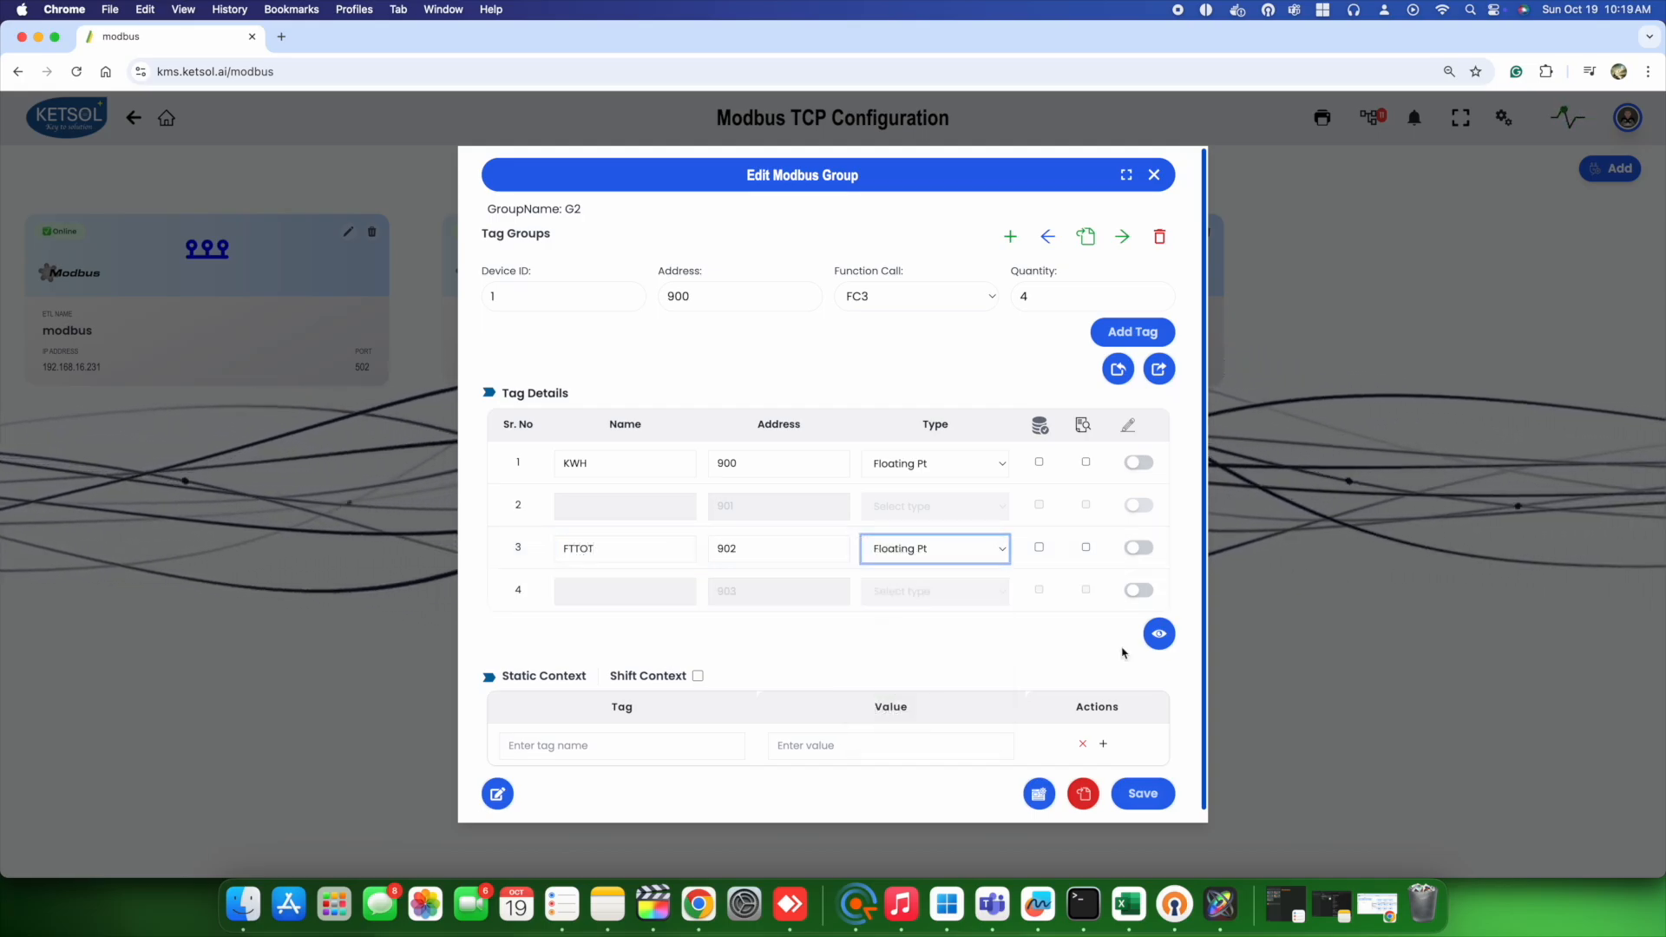
left_click(1154, 633)
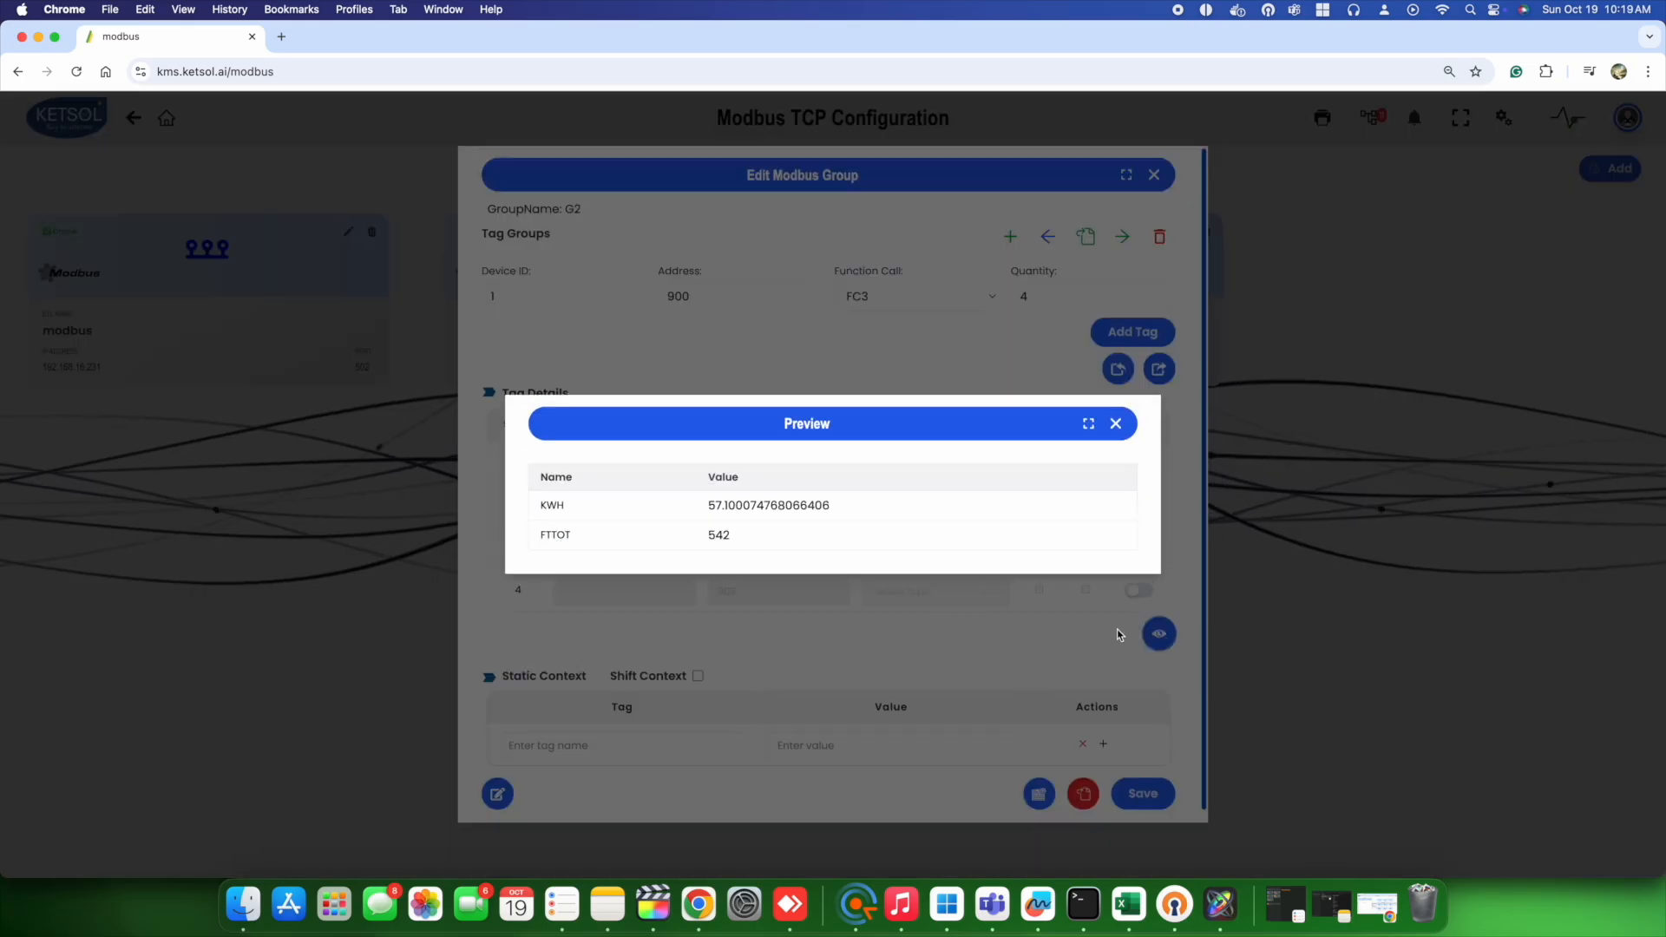
left_click(1116, 425)
Archive group G2 with Cyclic Time logic every 5 seconds under the measurement name Consumption, and save the group
left_click(1079, 786)
left_click(737, 468)
left_click(739, 482)
left_click(730, 483)
type("5")
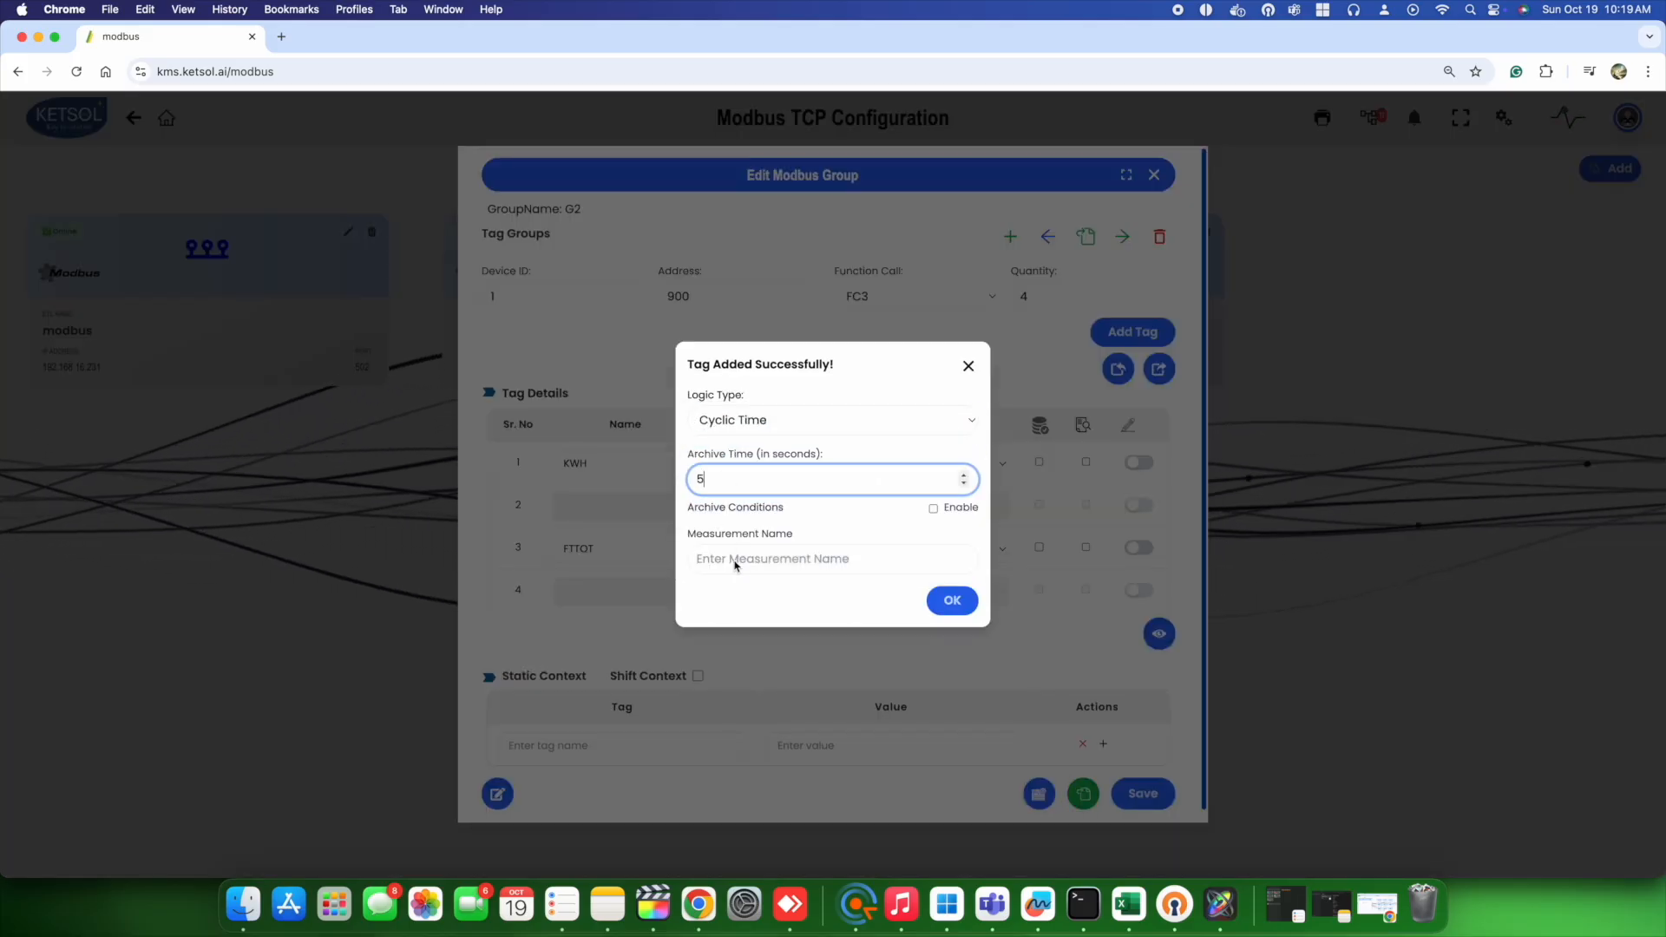
left_click(736, 562)
type("Consumption")
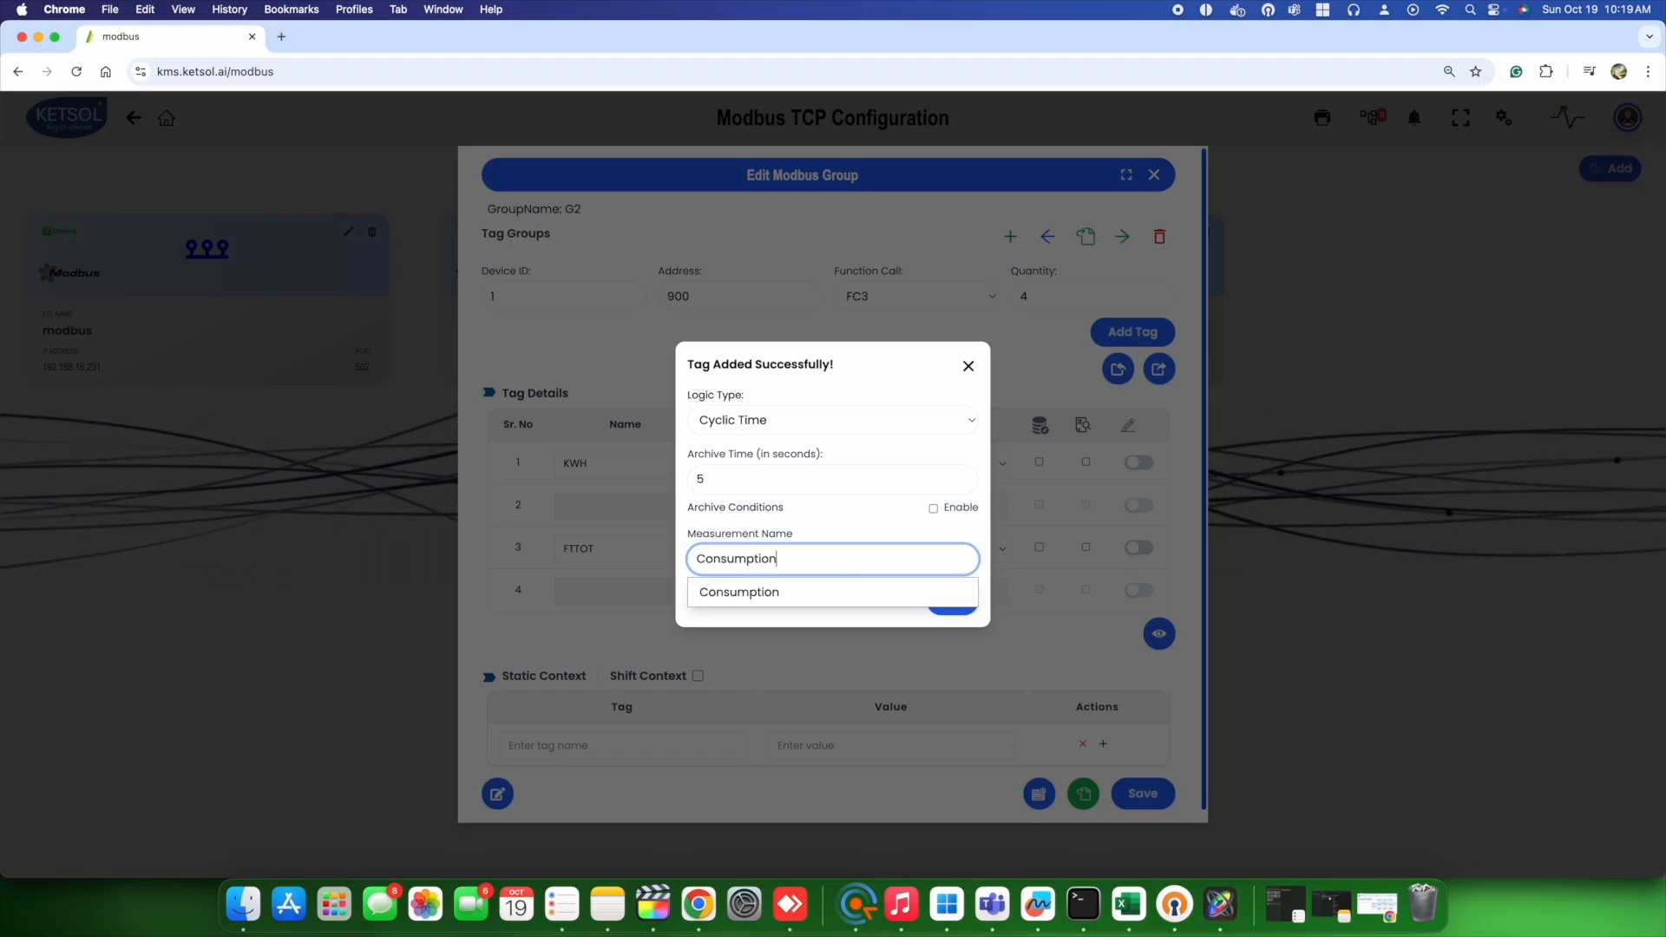
left_click(948, 597)
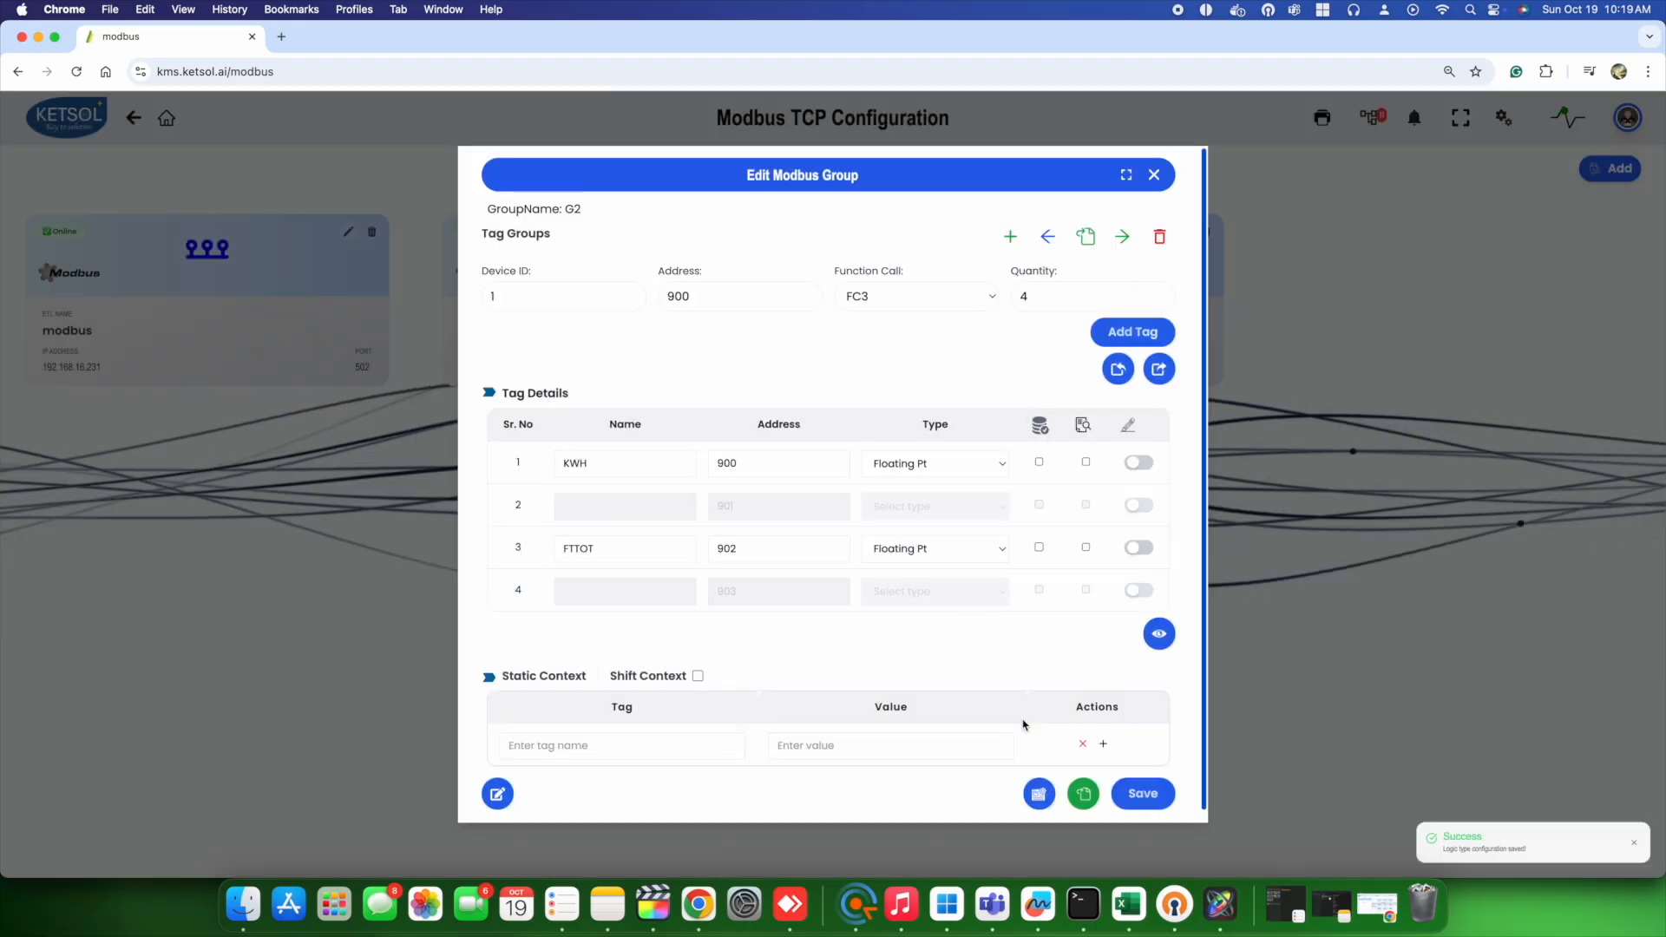
left_click(1143, 793)
Create a report named Consumption in the Aggregation folder of the dashboard library
left_click(166, 118)
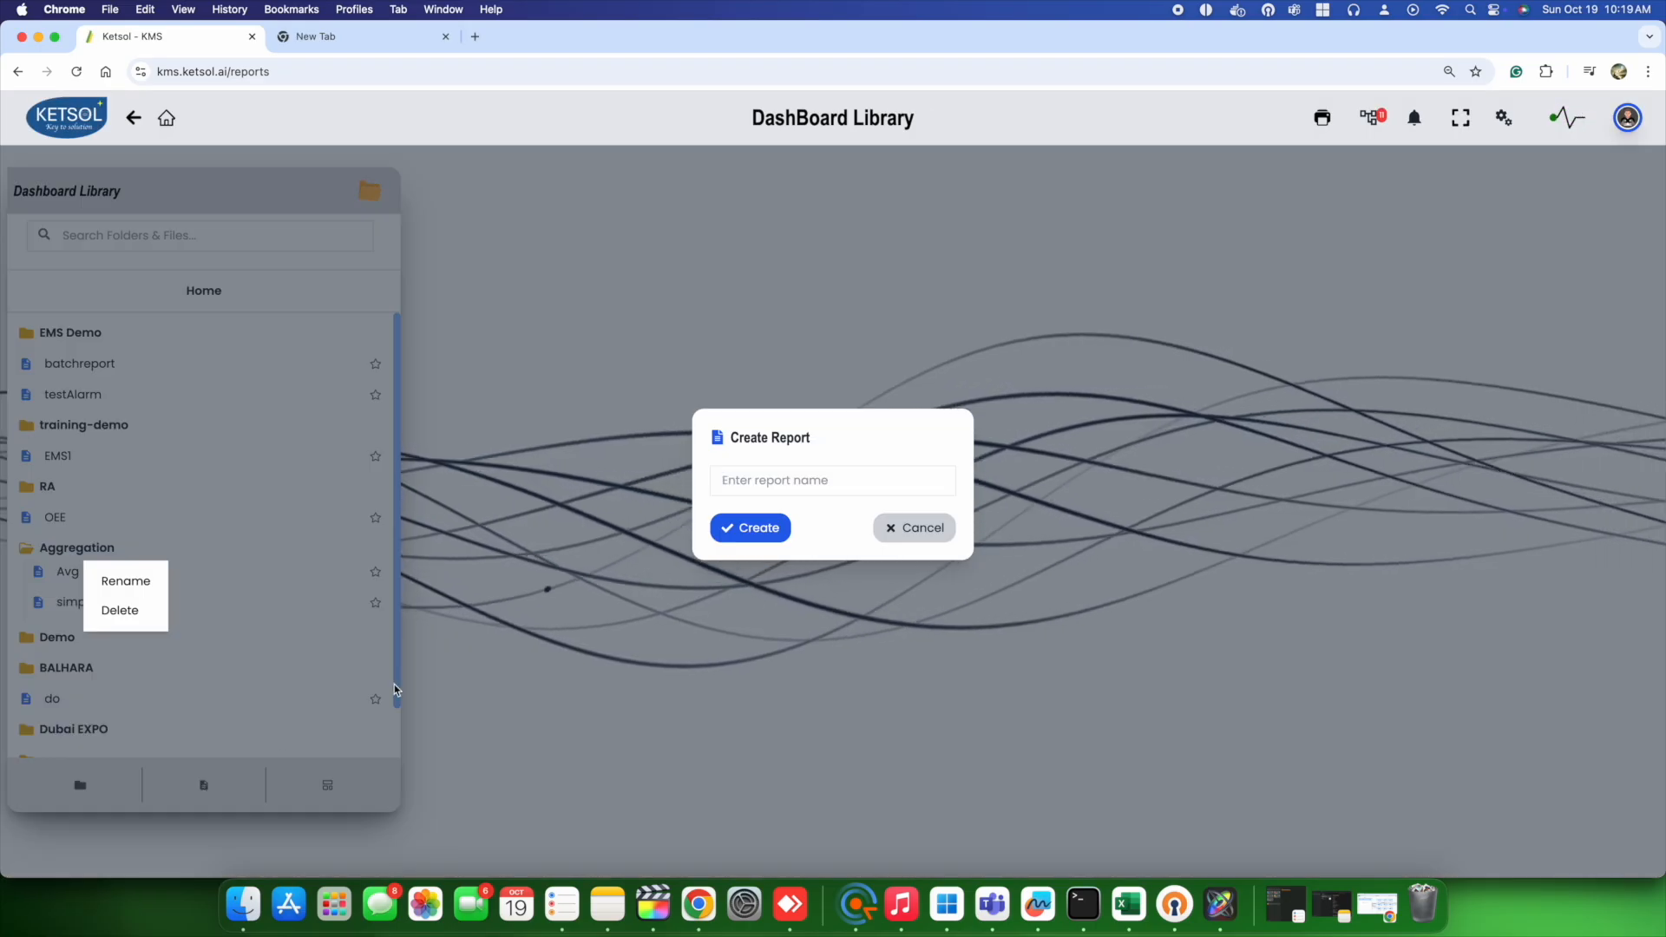
left_click(770, 480)
type("Consumption")
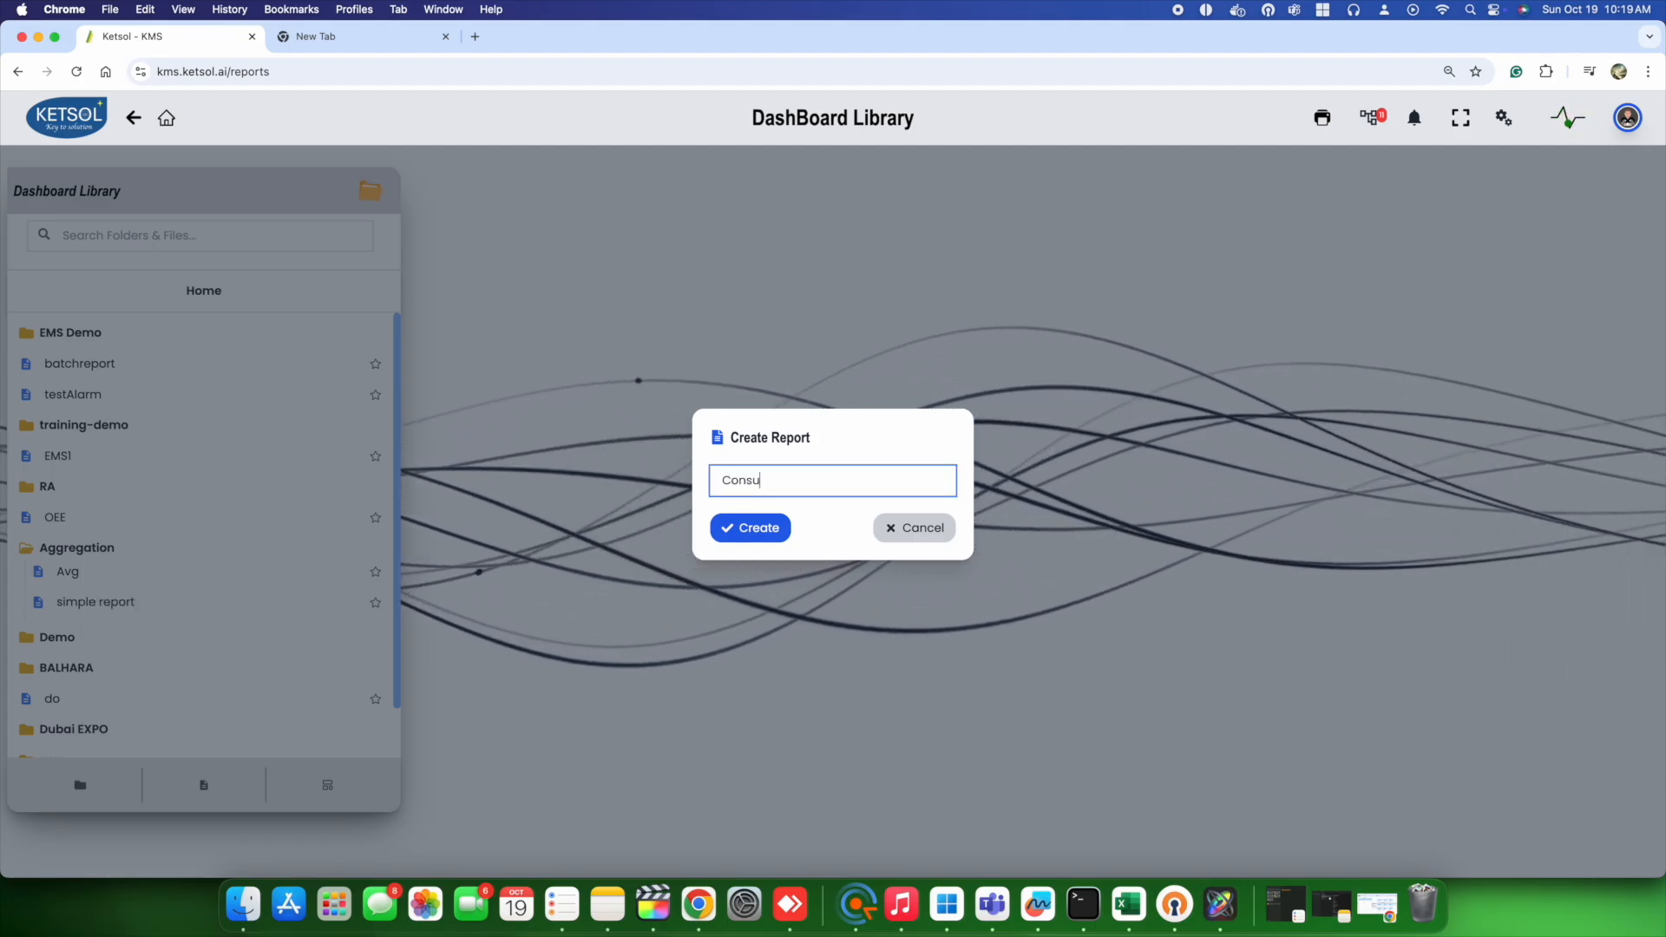
left_click(740, 529)
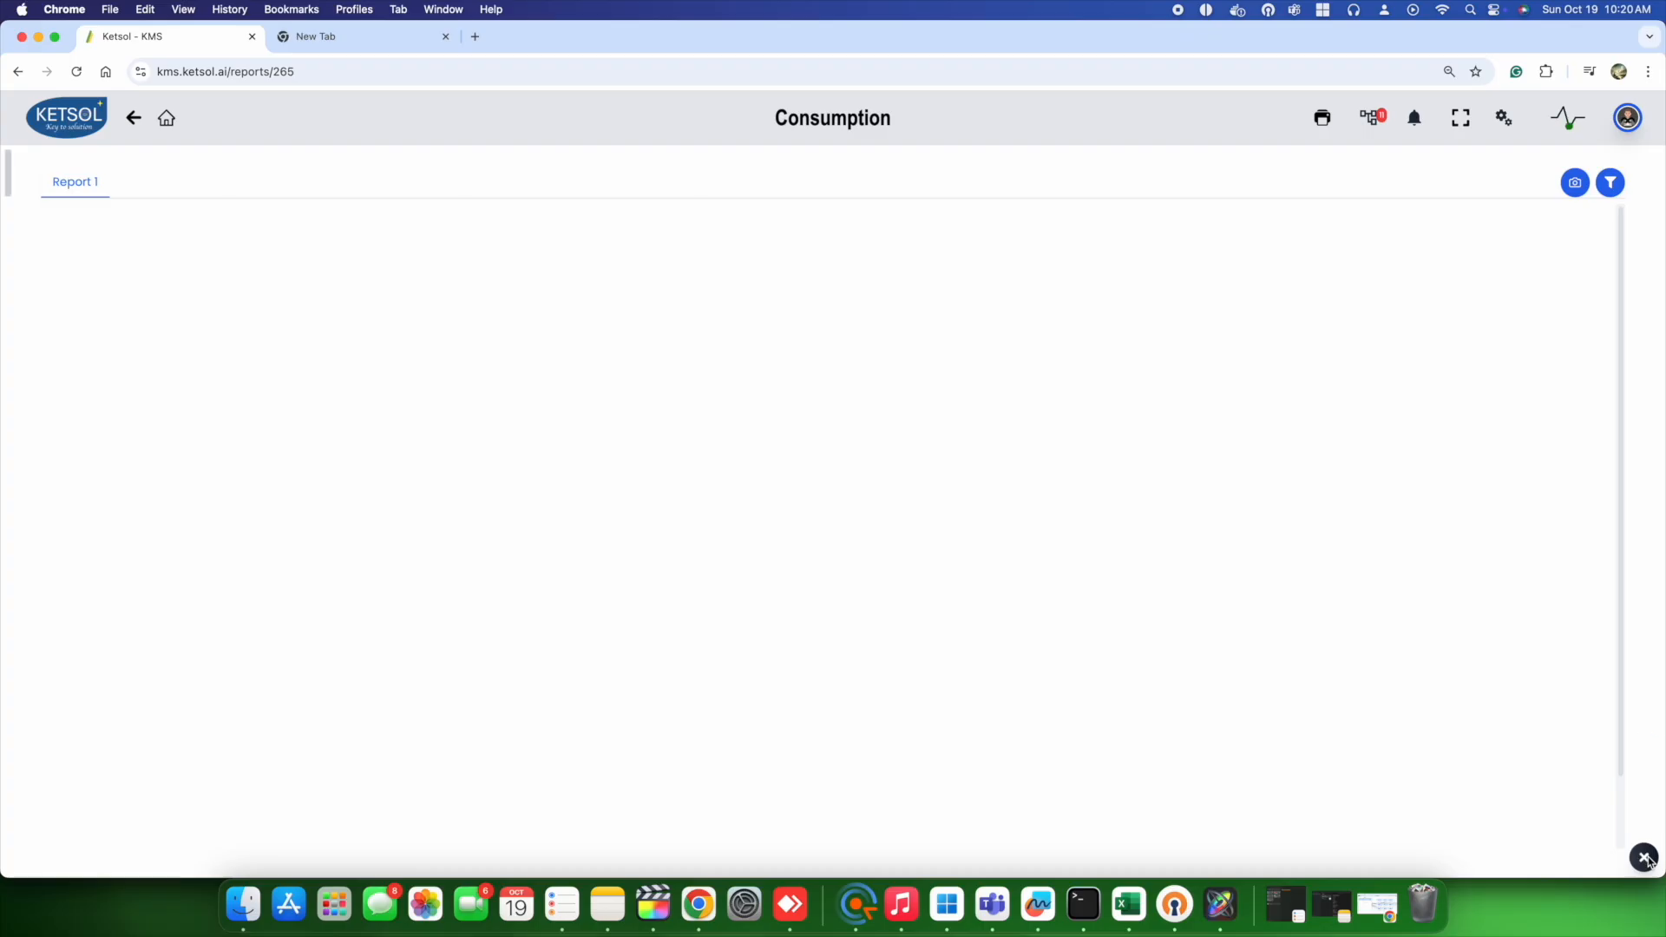
Add a historian table widget to the report, sourced from the consumption table's fttot and kwh columns
left_click(1540, 168)
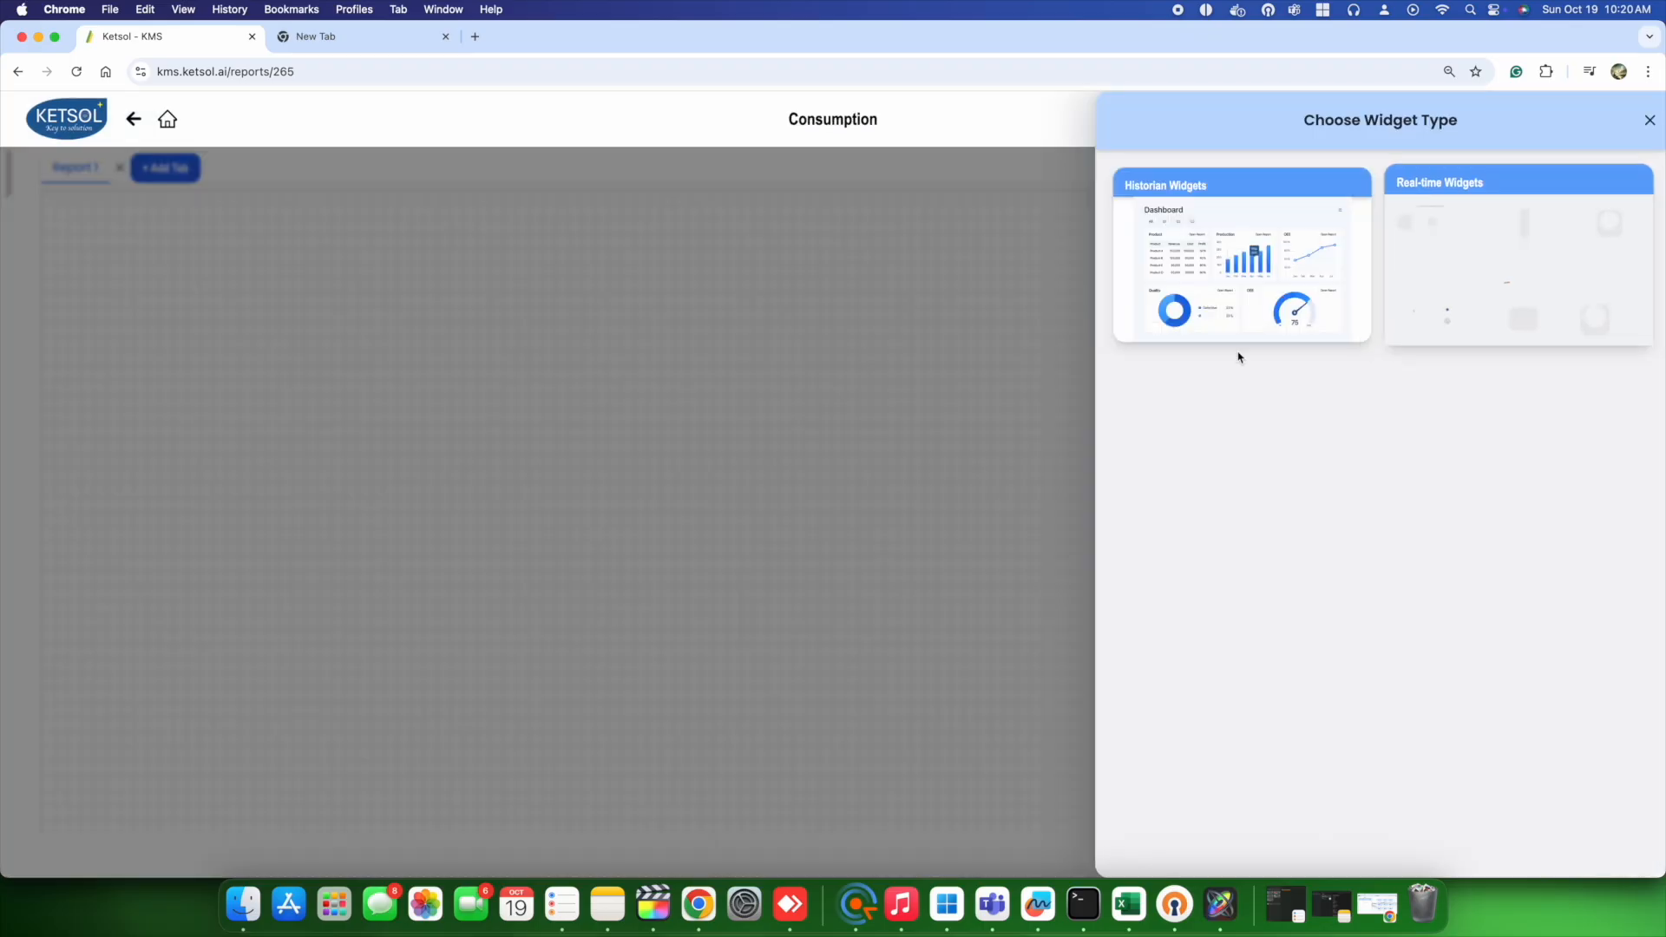
left_click(1238, 287)
left_click(1444, 260)
left_click(1206, 260)
left_click(111, 533)
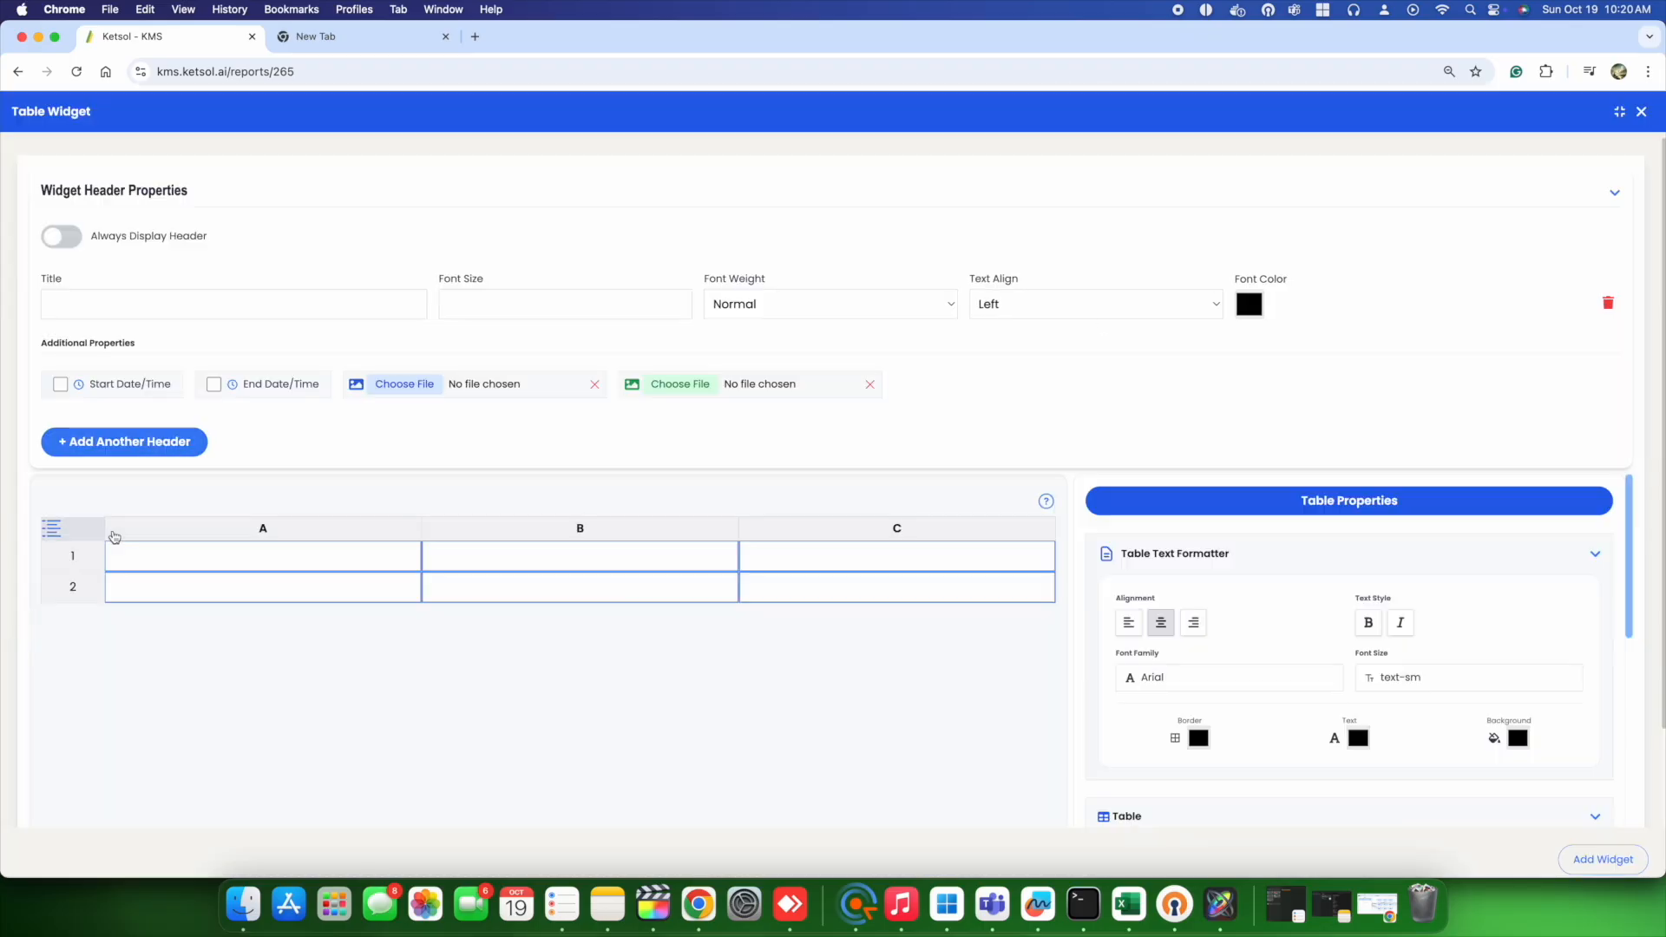
scroll(312, 586, "down", 2)
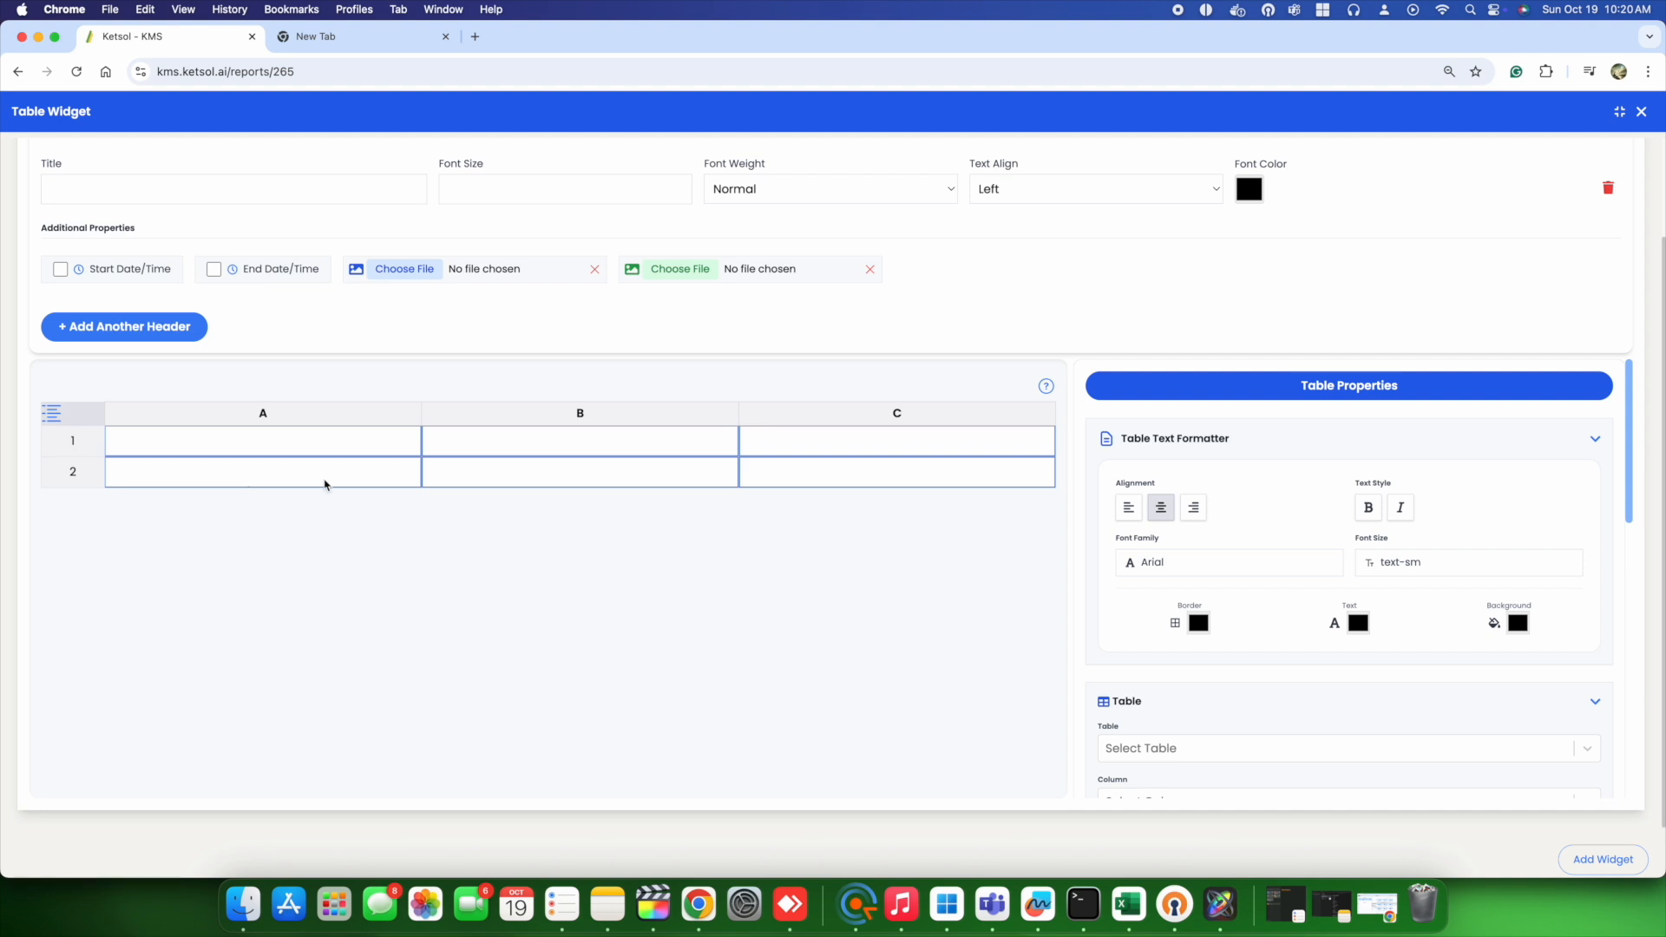
scroll(1180, 712, "down", 3)
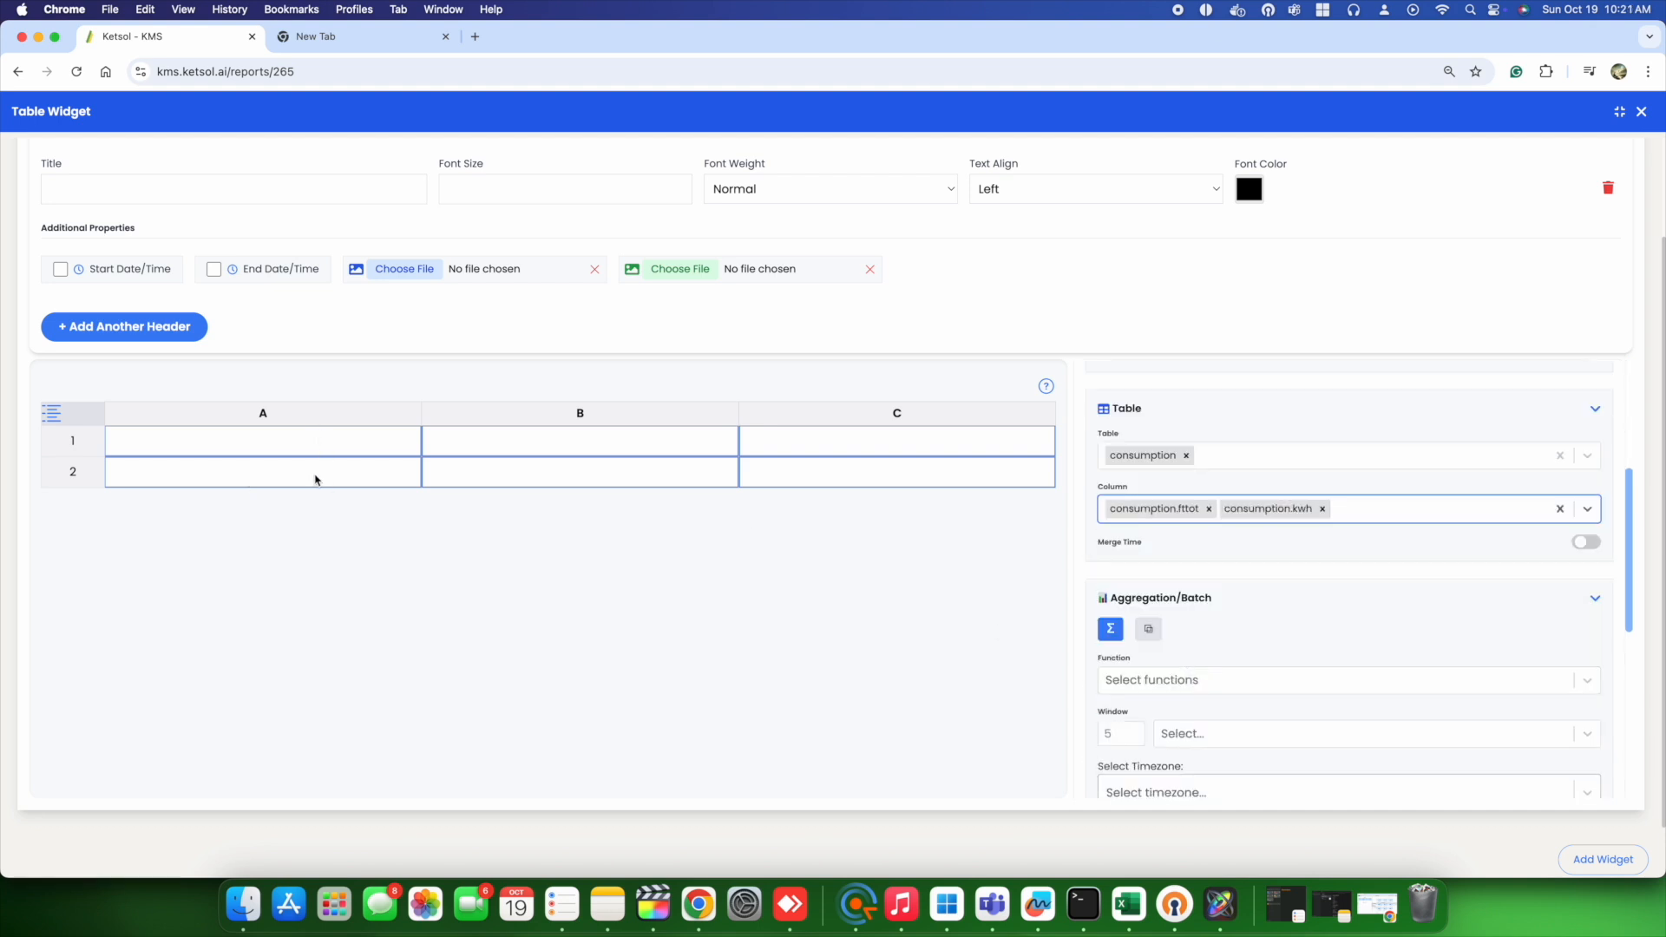
Aggregate the whole table with the First and Last functions over a 1 Minute window in the Asia Kolkata timezone
left_click(314, 479)
left_click(1114, 439)
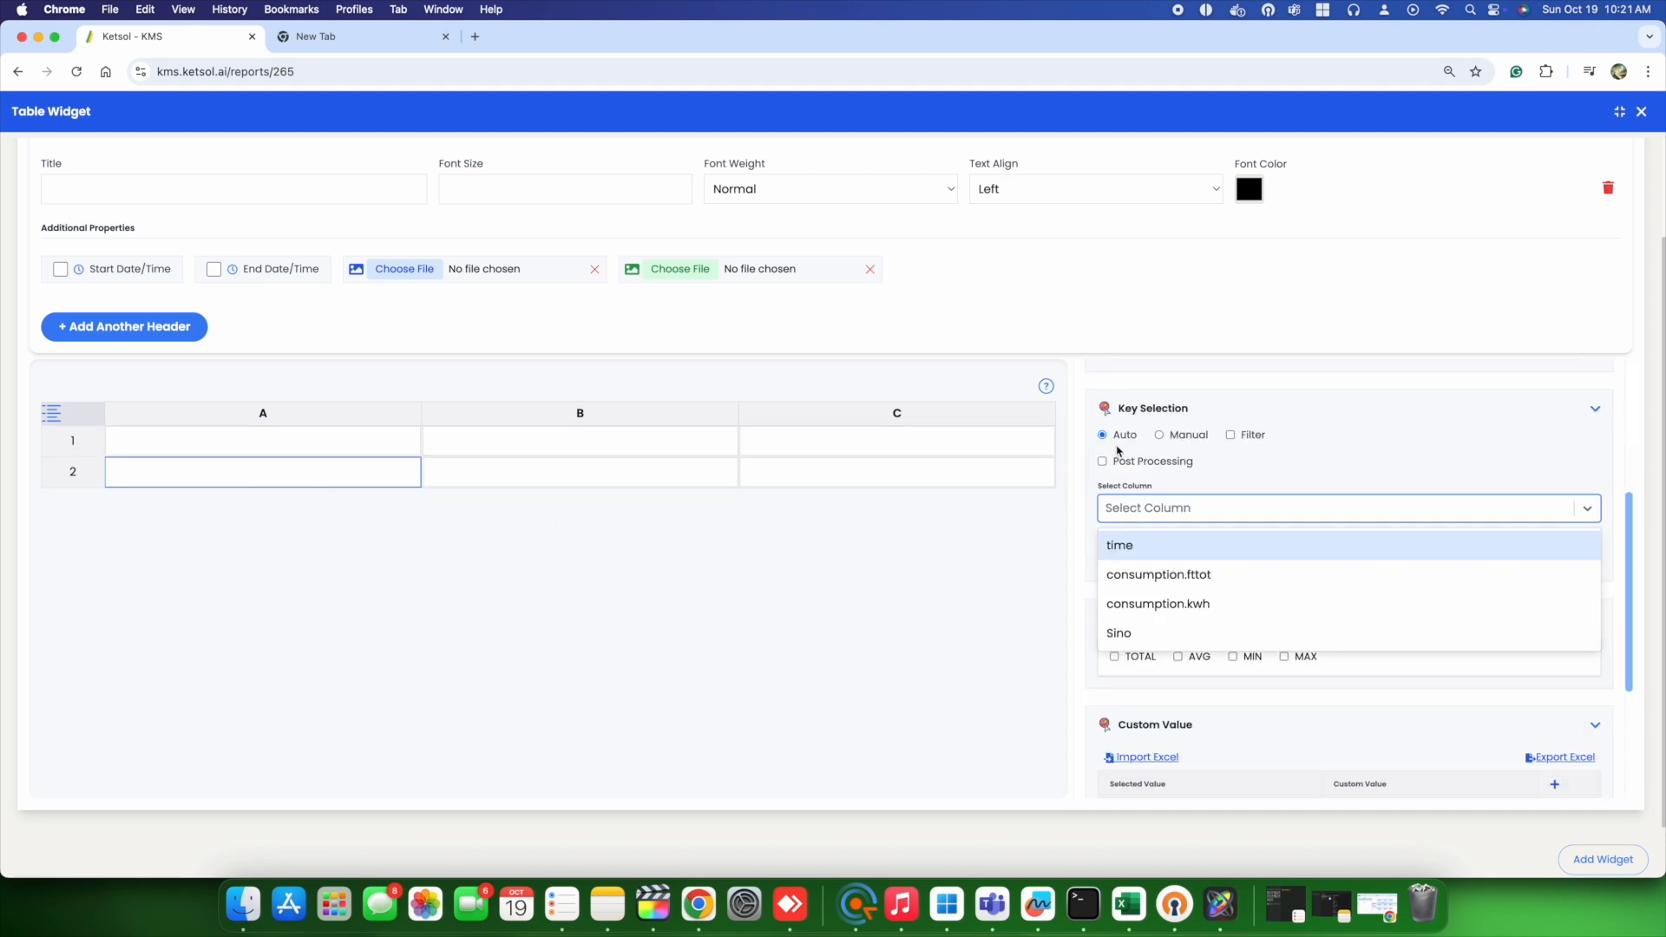
left_click(98, 421)
scroll(1290, 584, "down", 3)
left_click(1130, 511)
left_click(1145, 681)
left_click(1146, 681)
scroll(1215, 513, "down", 1)
left_click(1109, 535)
left_click(1212, 531)
left_click(1231, 596)
scroll(1284, 587, "down", 1)
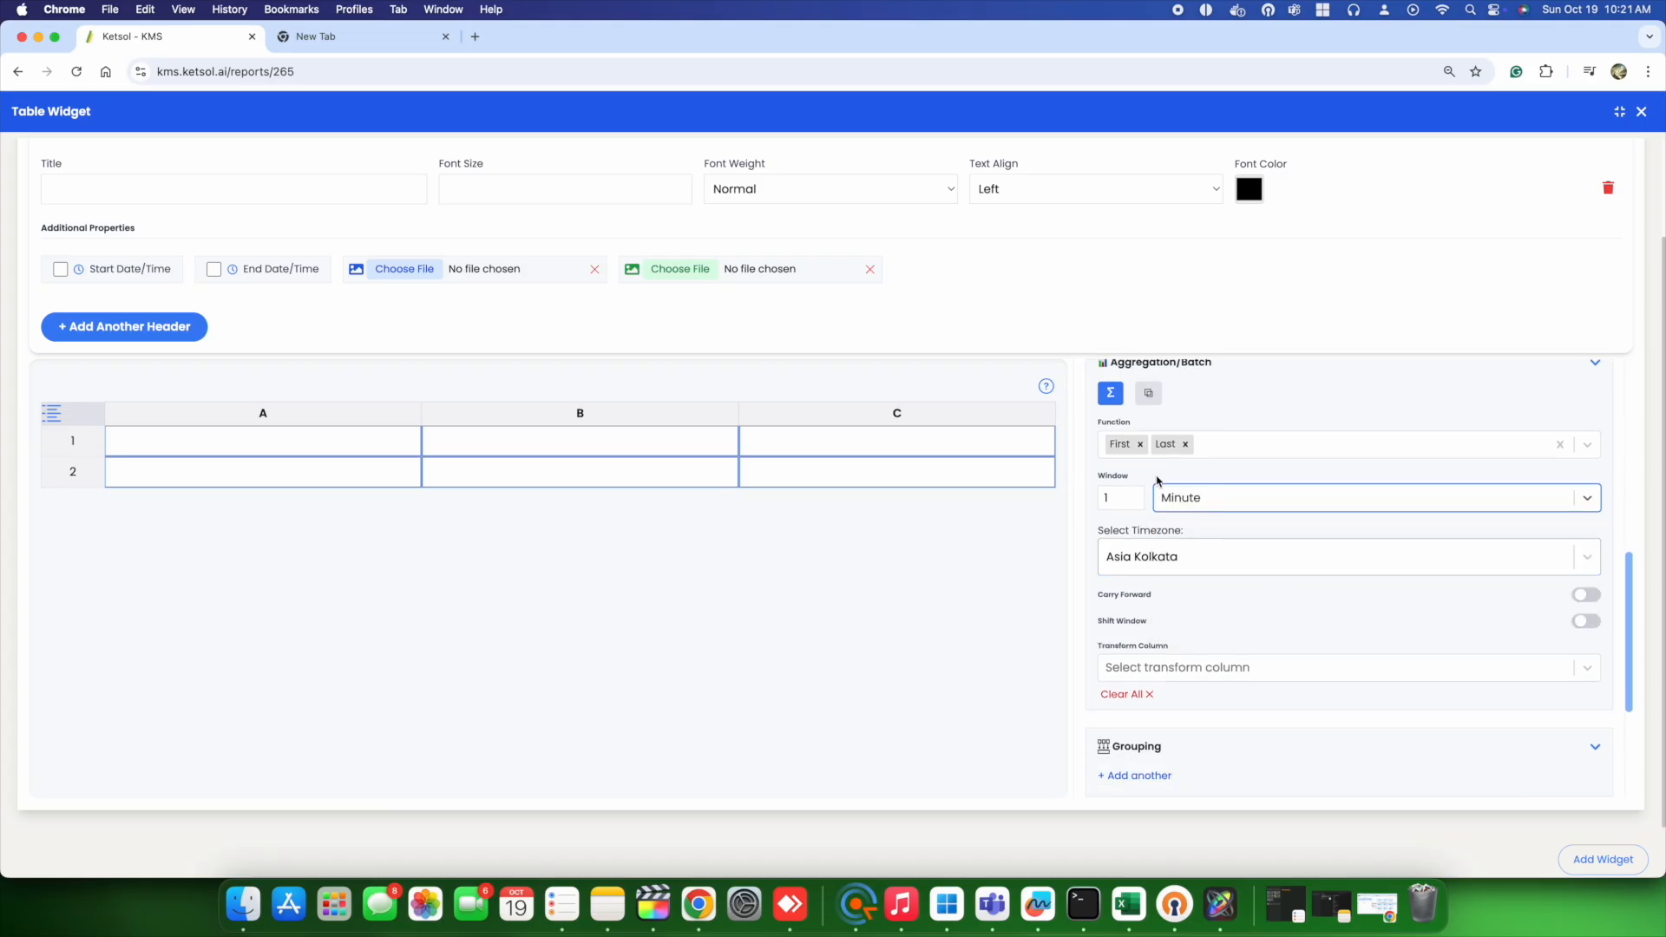
Assign the time column to cell A2 with automatic key selection
left_click(234, 476)
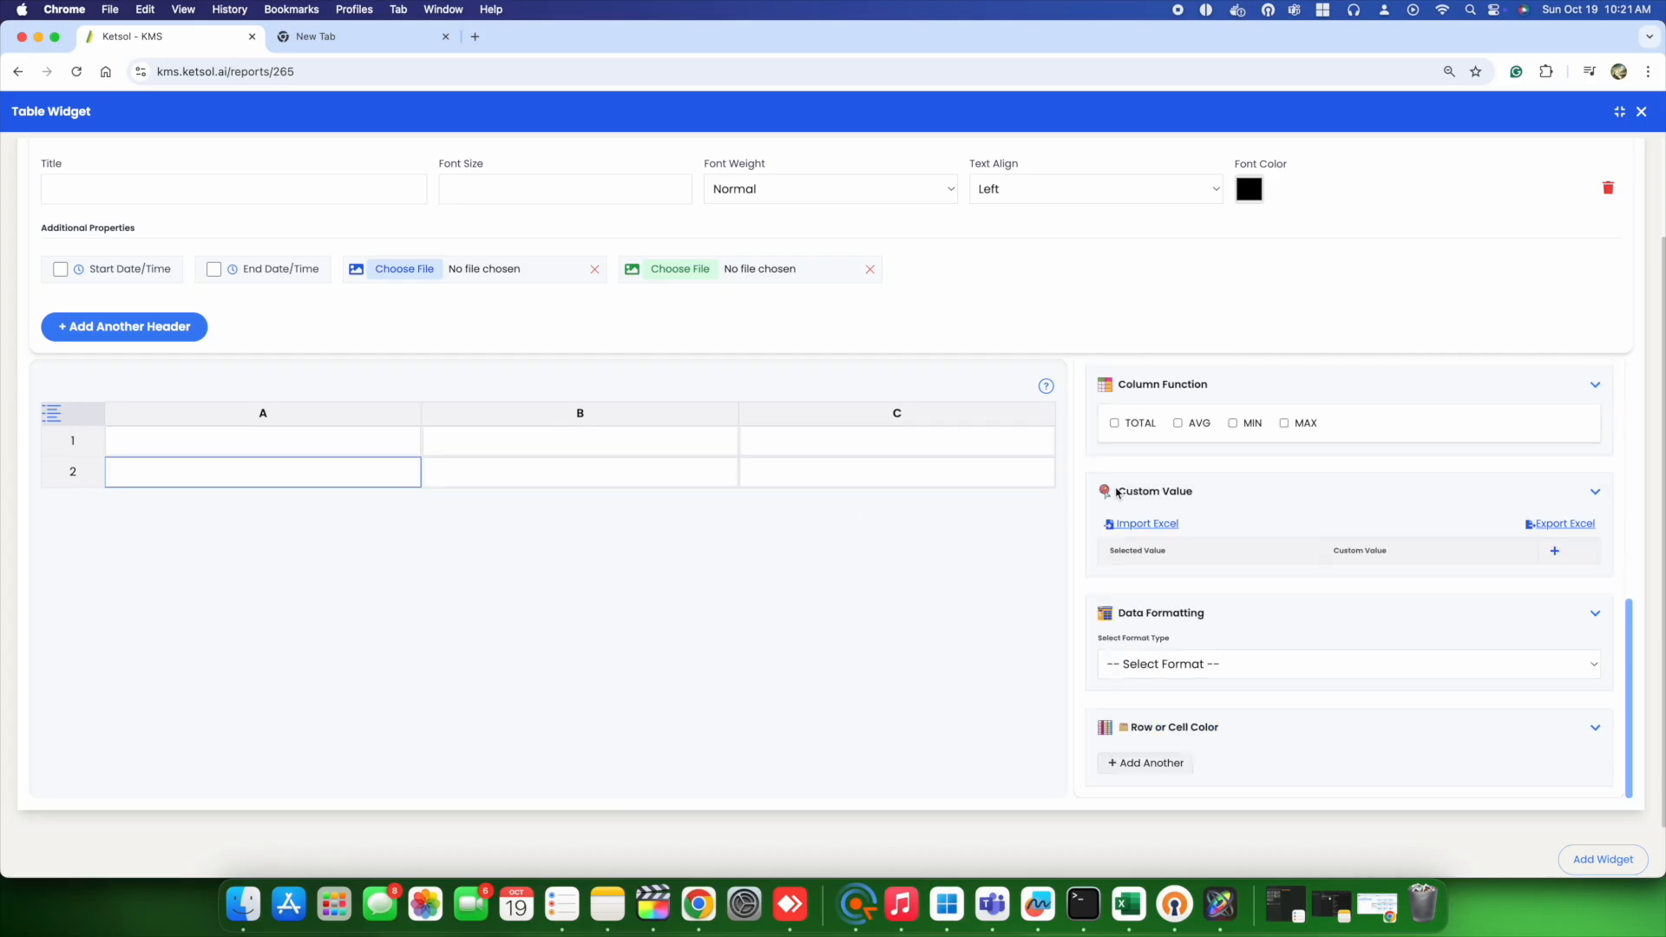
scroll(1127, 520, "up", 1)
left_click(1125, 572)
left_click(1155, 614)
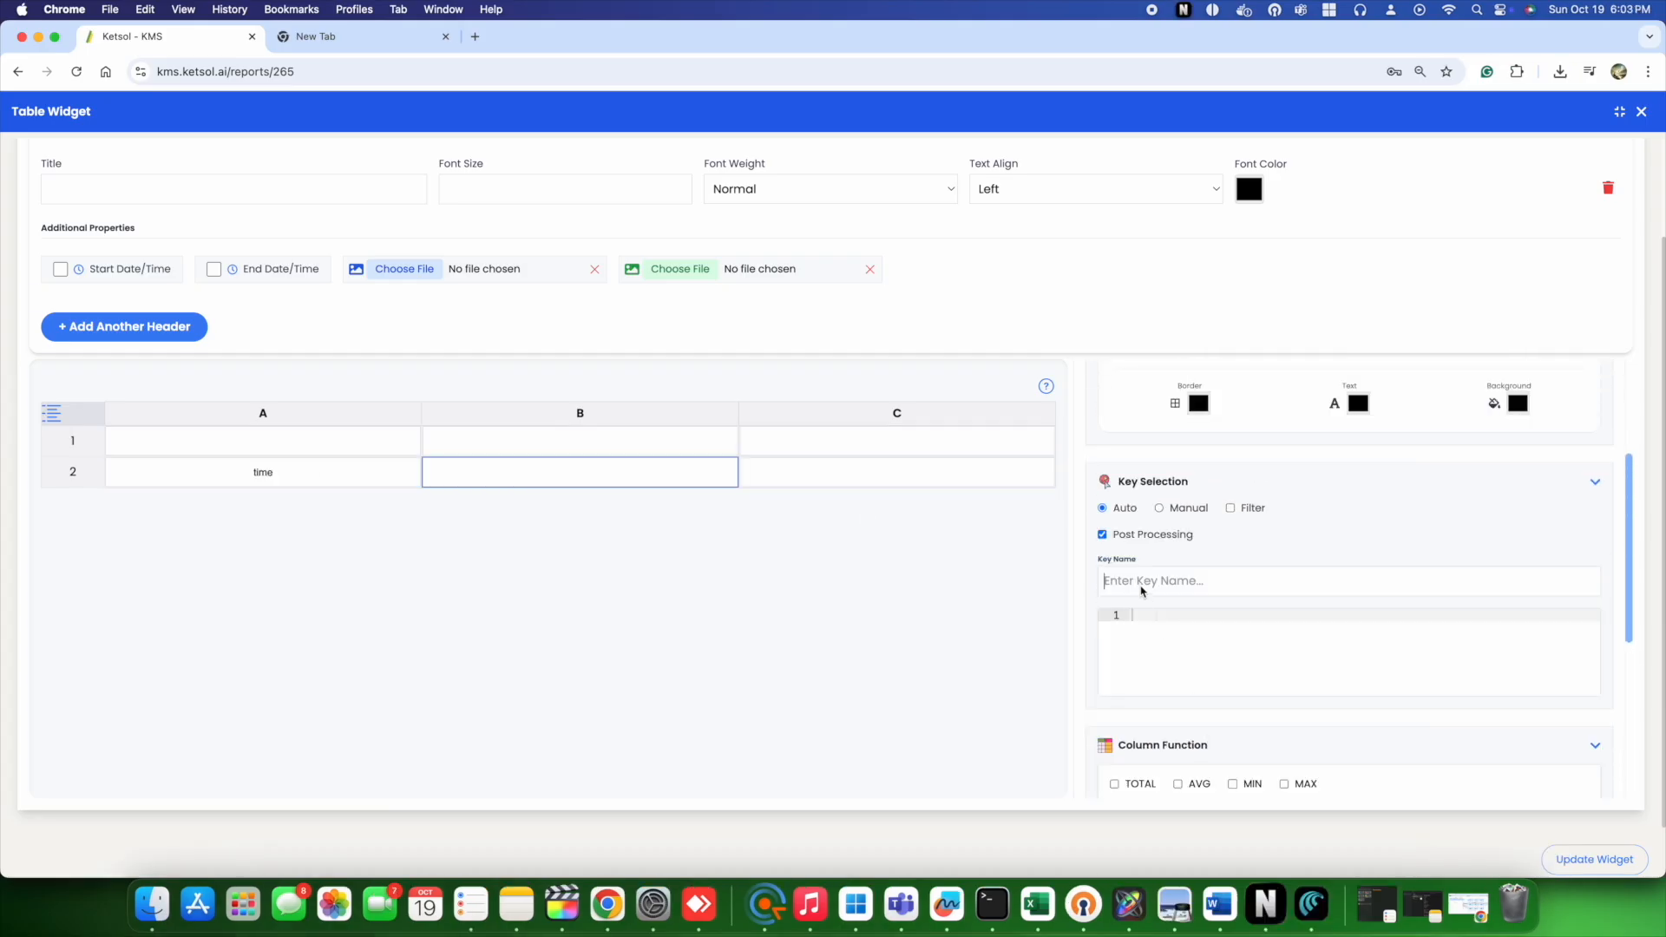
Name the post-processed key of cell B2 KWH and start its formula with {consumption_kwh_last_value}
type("KWH")
type("{")
key("Down")
key("Down")
key("Down")
key("Return")
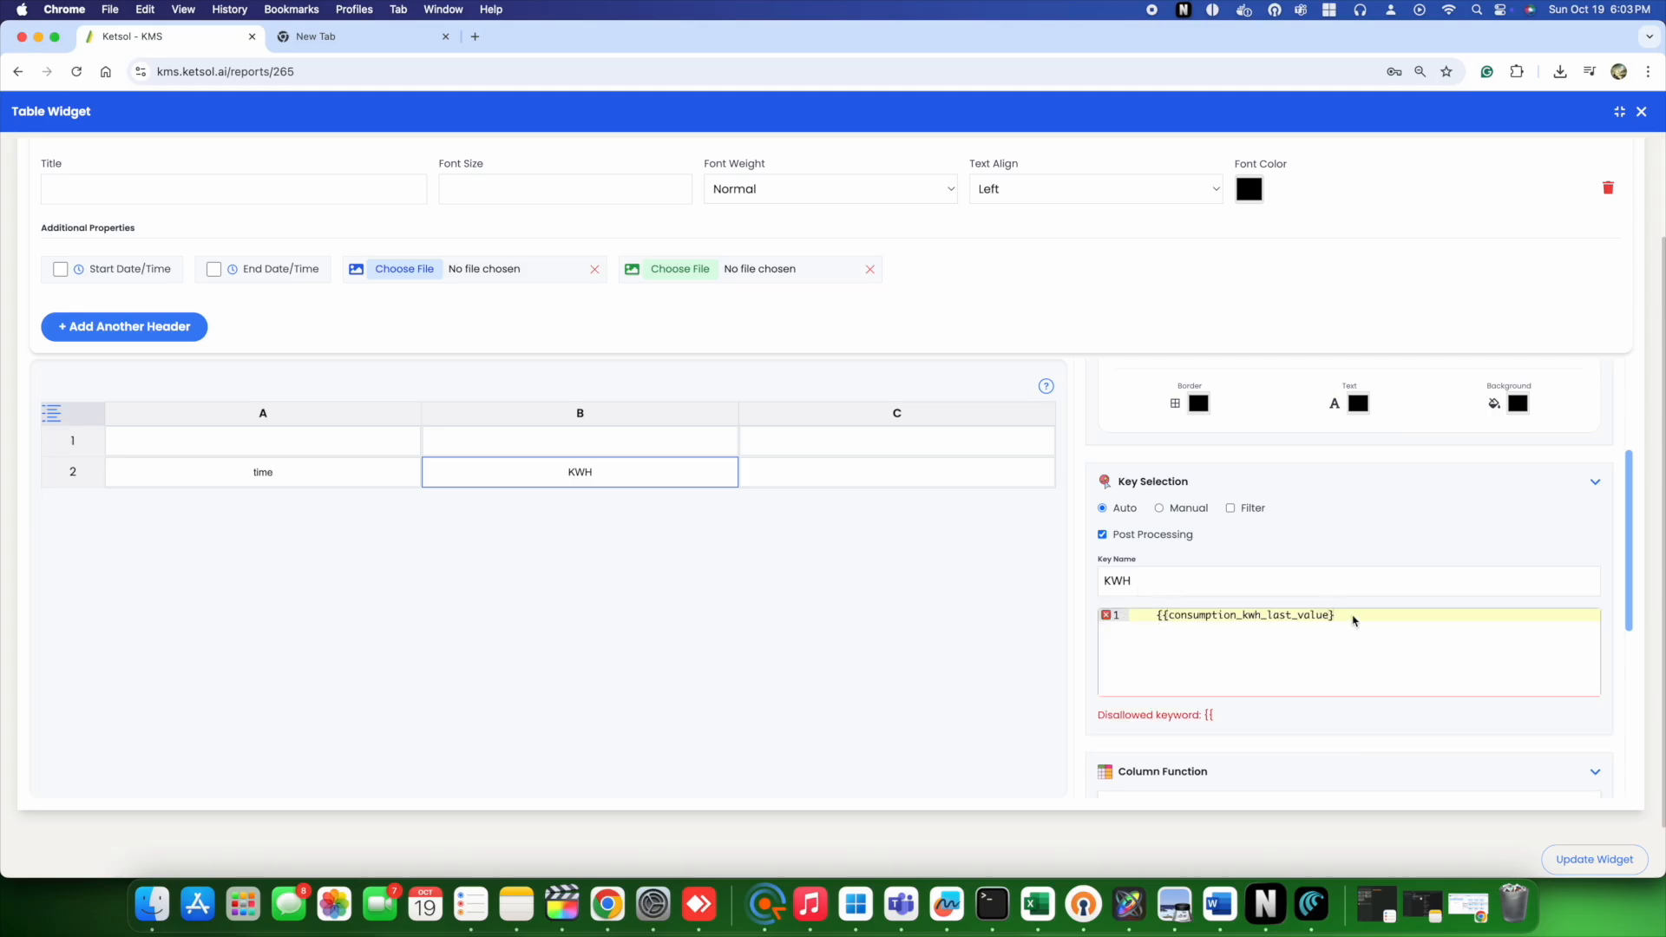
left_click(1163, 617)
key("BackSpace")
Complete the KWH formula by subtracting {consumption_kwh_first_value}
type("-{{")
key("Down")
key("Down")
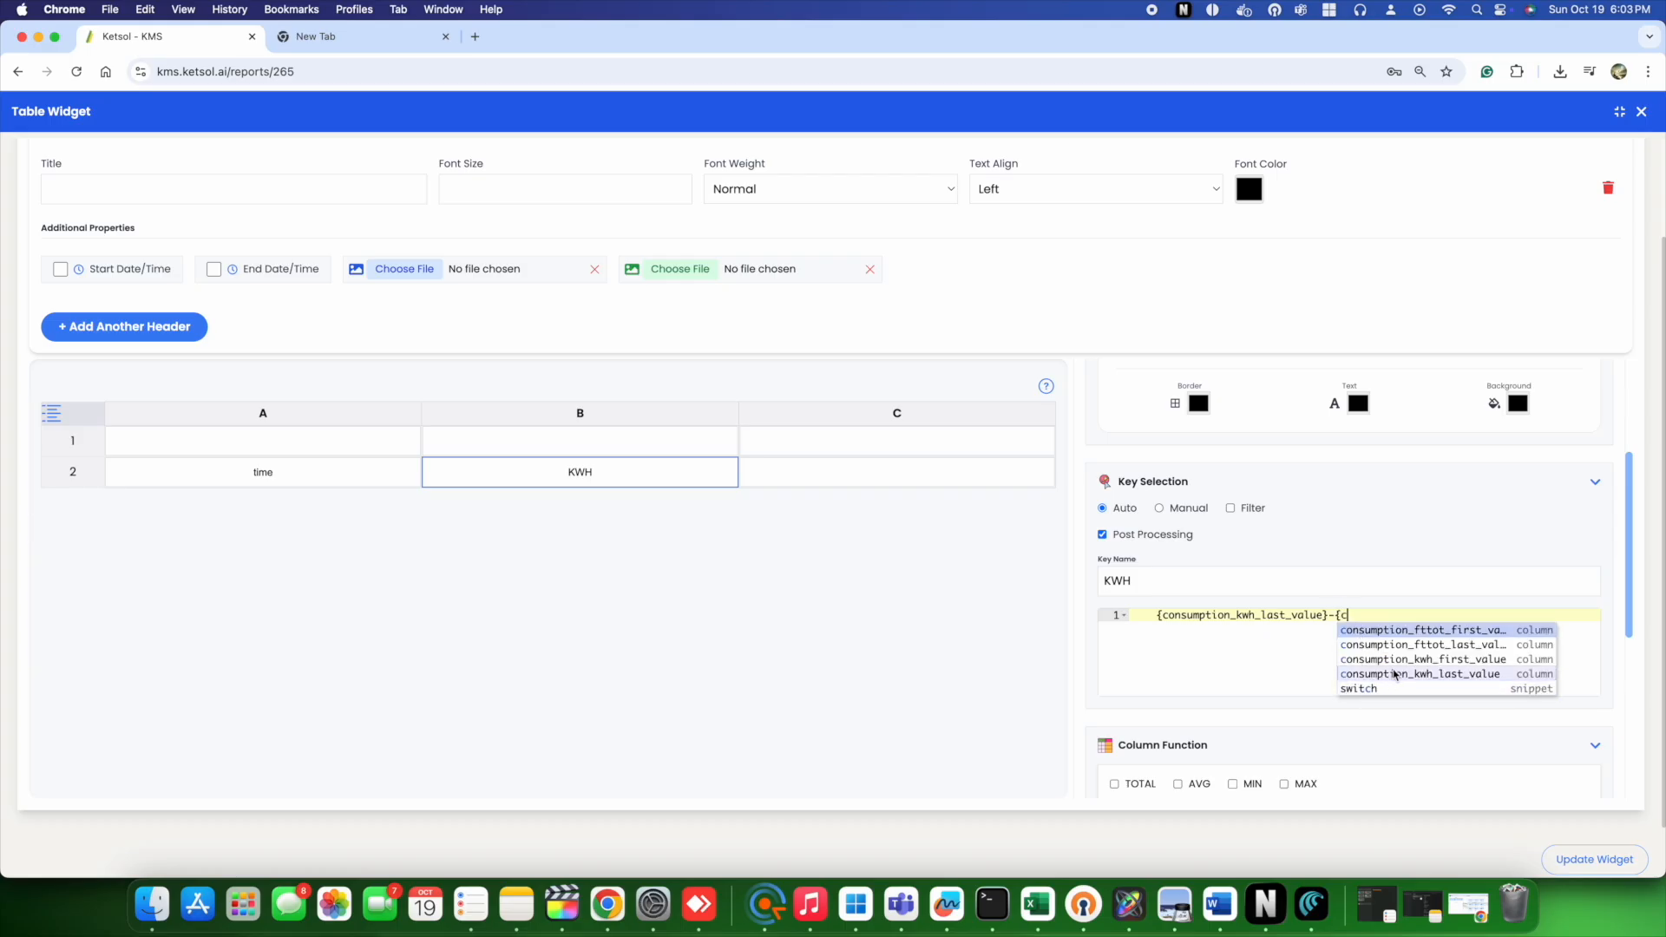
key("Return")
left_click(1342, 619)
key("BackSpace")
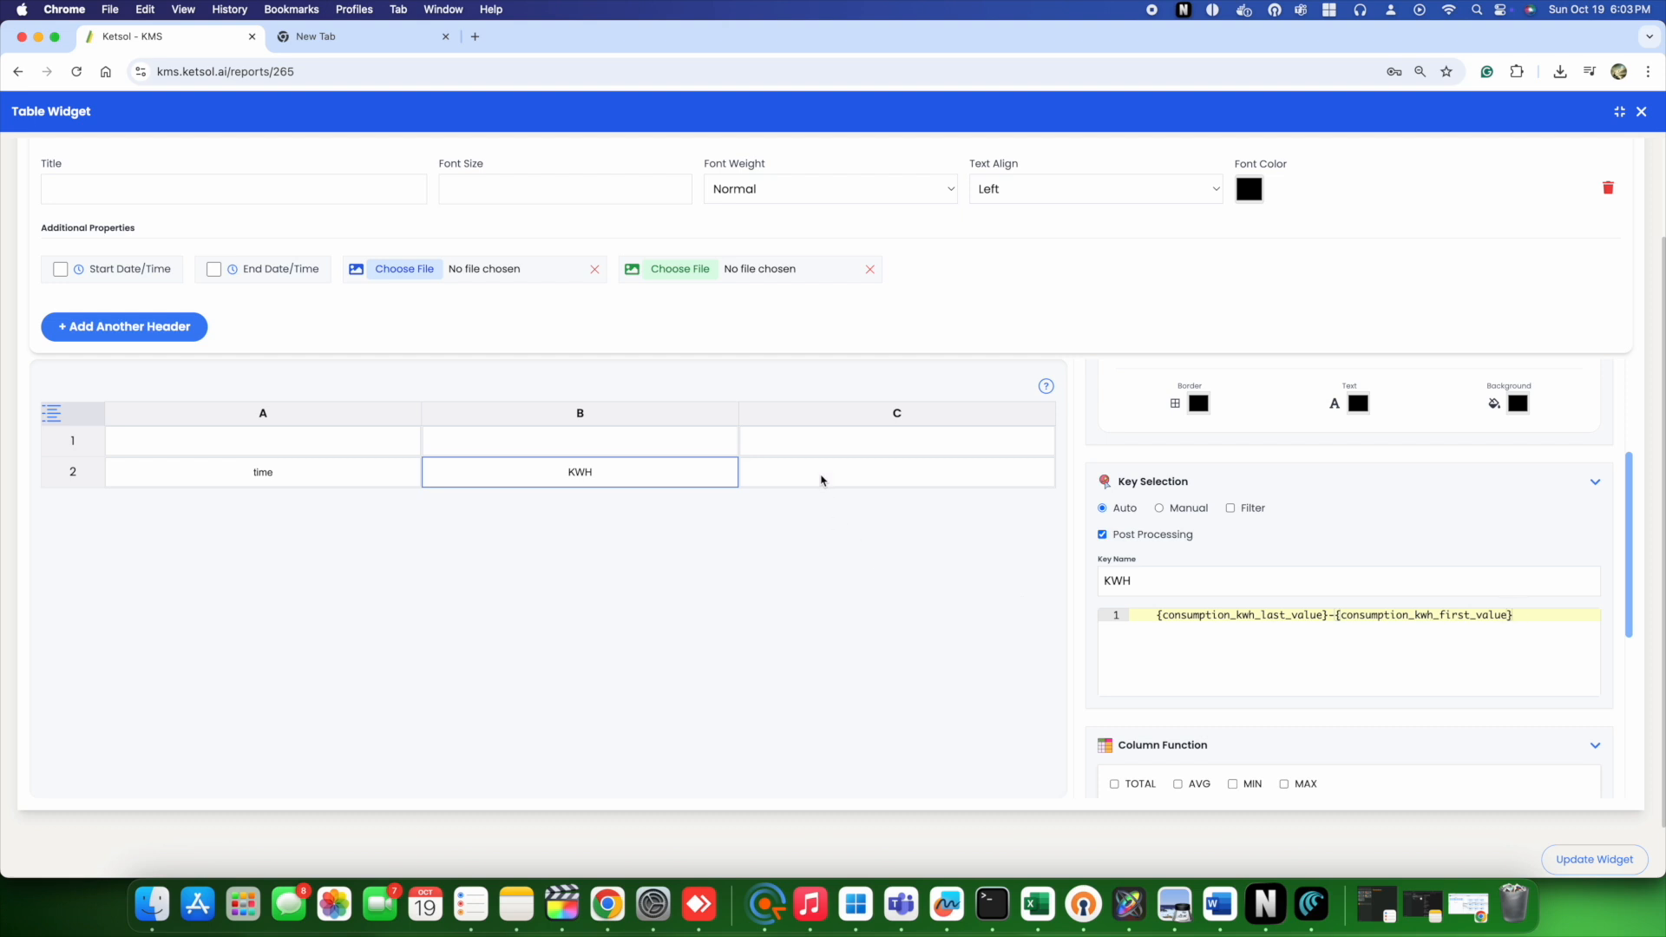
Name the post-processed key of cell C2 FLOW TOTAL and start its formula with {consumption_fttot_last_value}
left_click(822, 481)
type("FL")
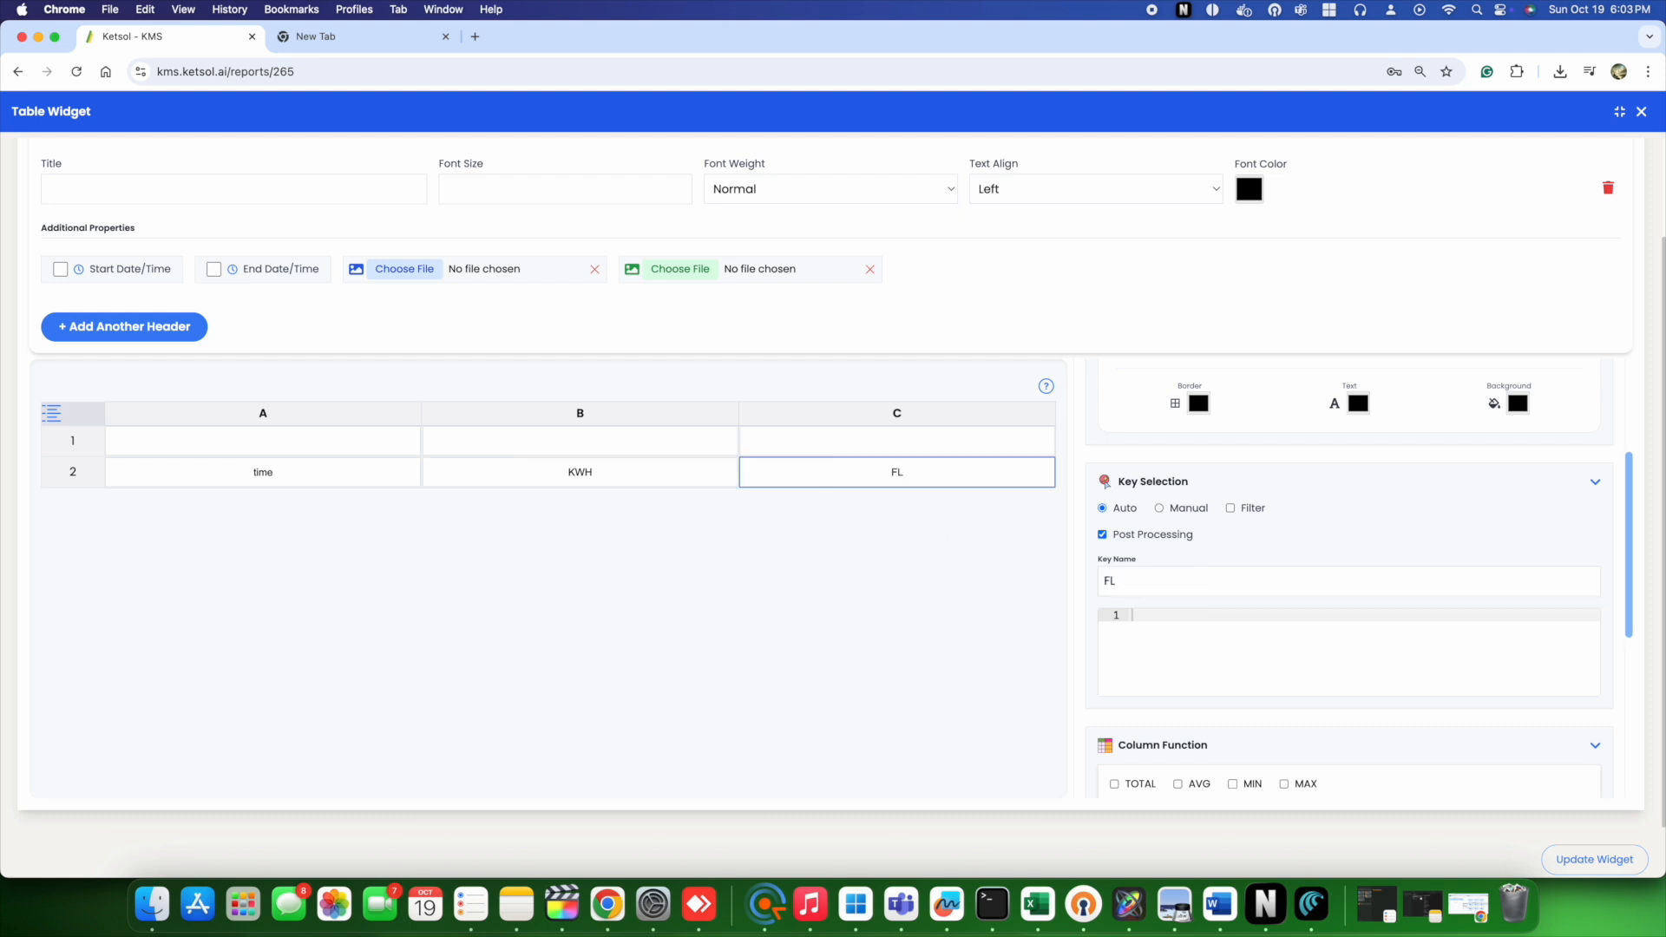
type("LOW TOTALcon")
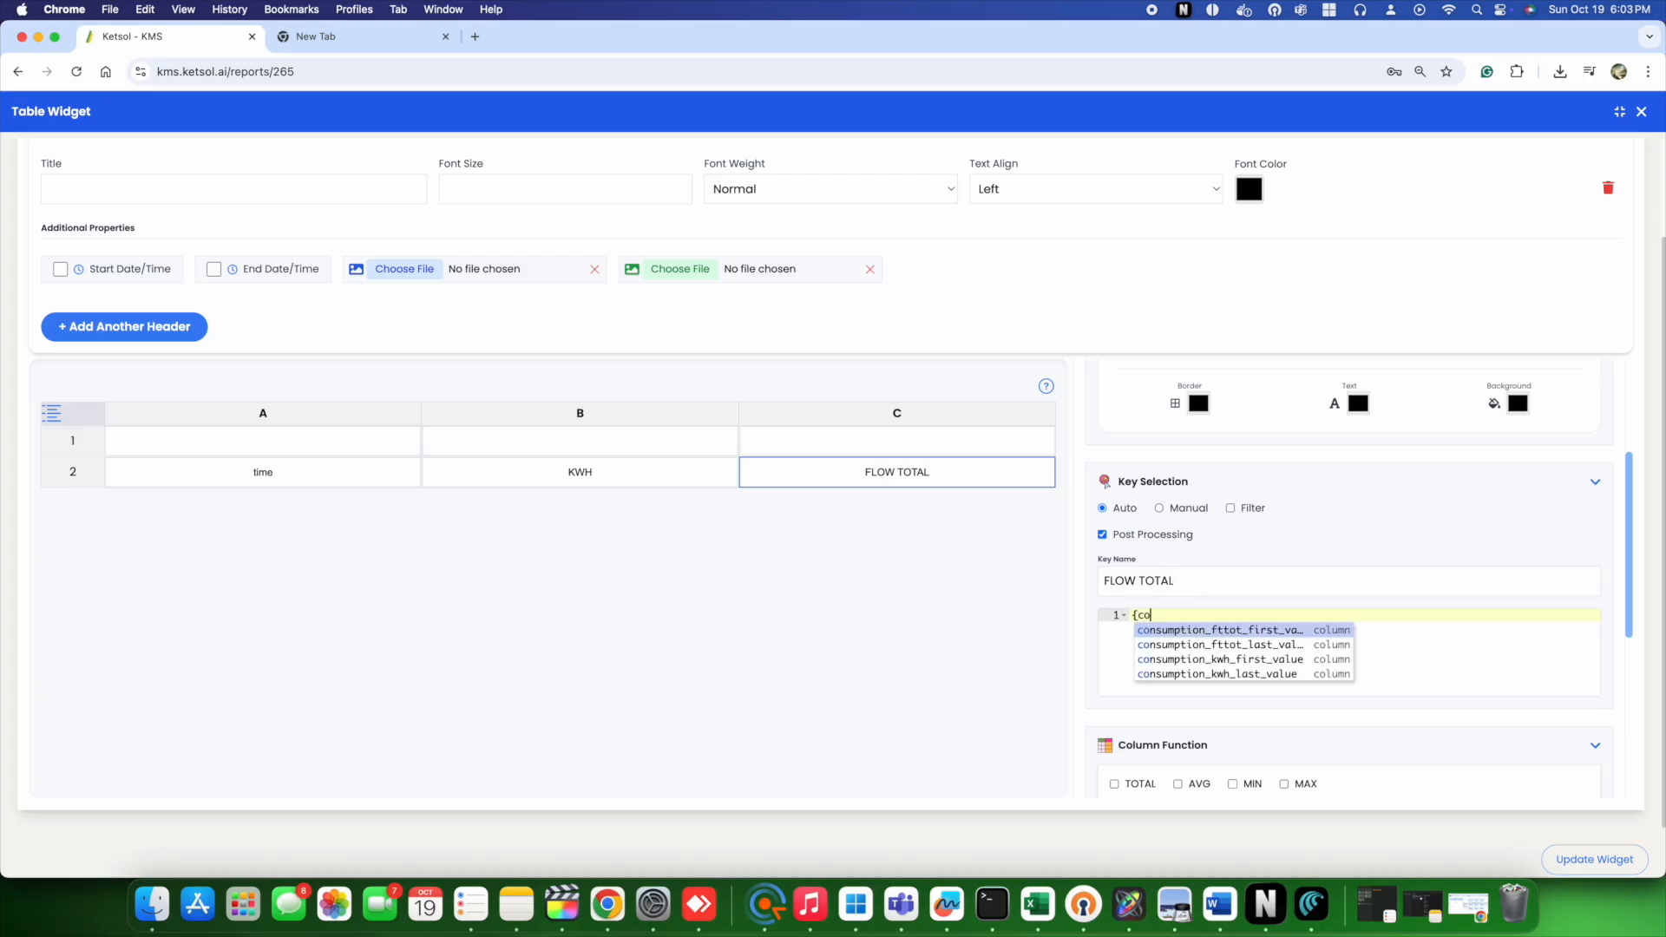
left_click(1243, 643)
left_click(1140, 618)
key("BackSpace")
Complete the FLOW TOTAL formula by subtracting the first fttot value, consumption_fttot_first_value
left_click(1319, 616)
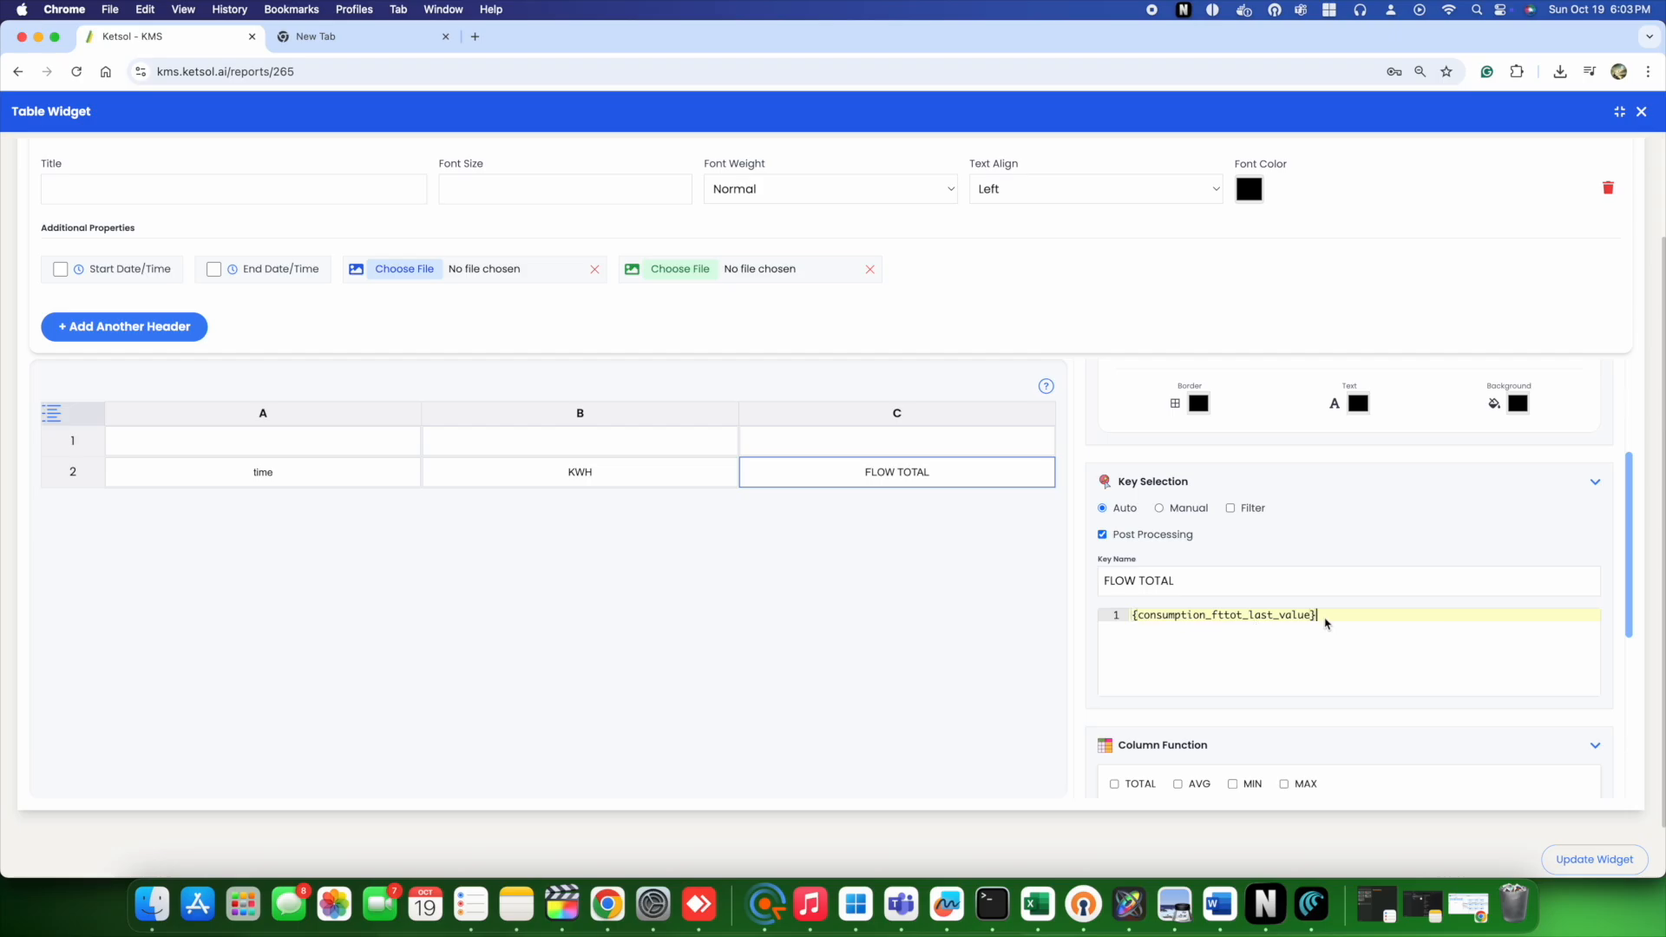
type("-{co")
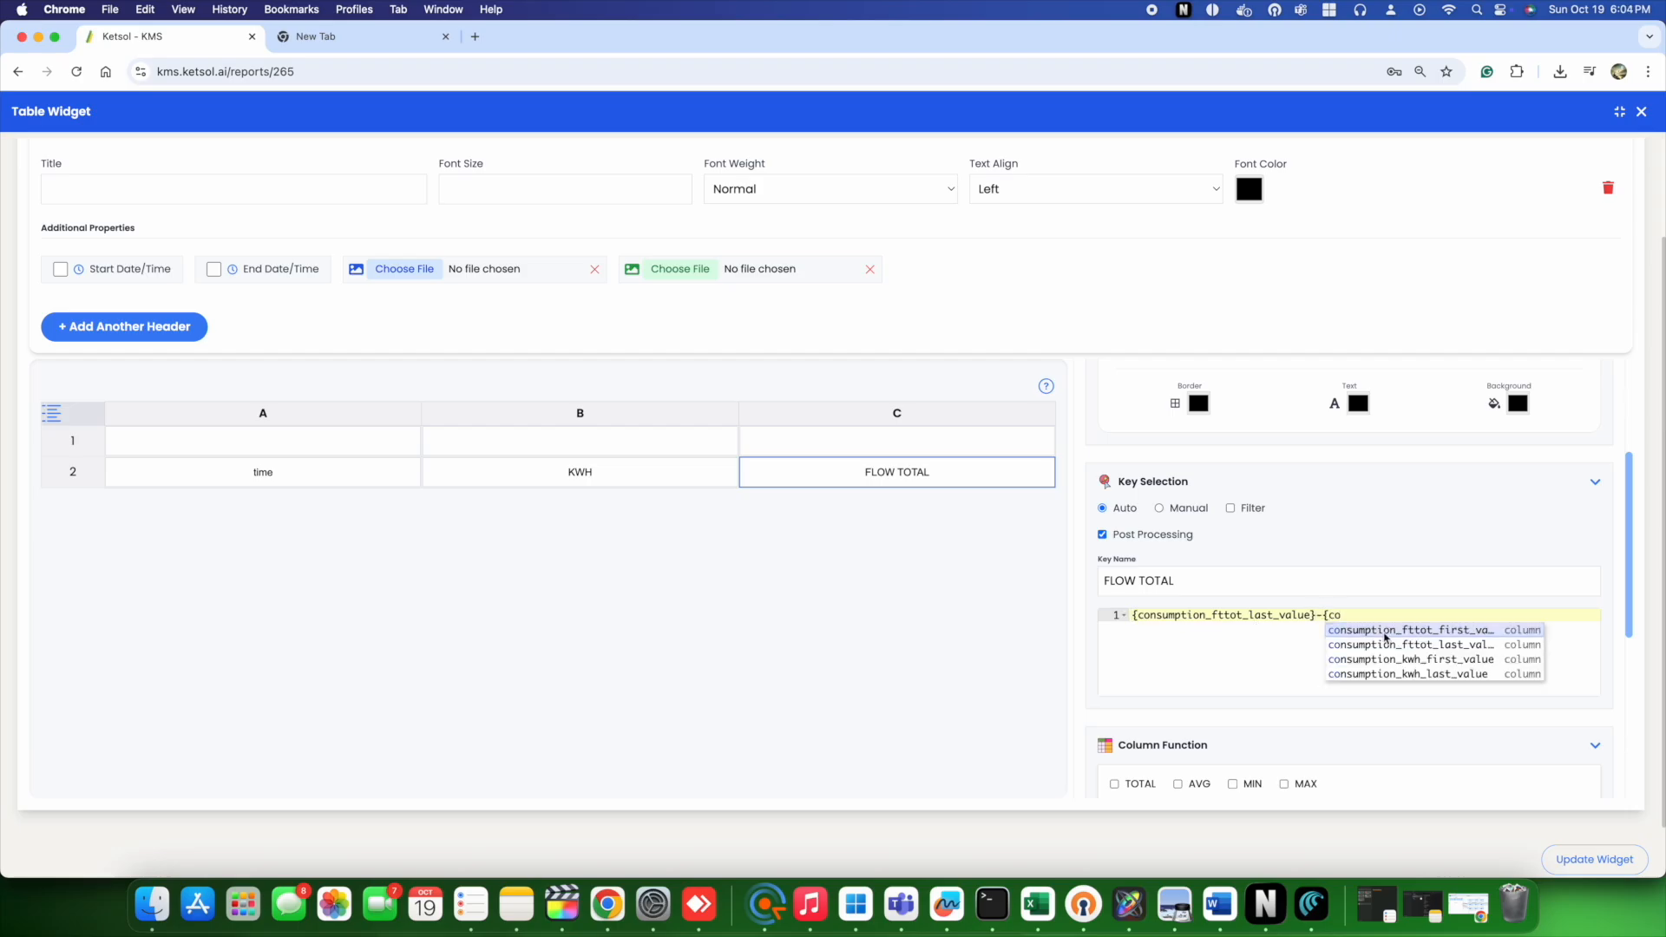
left_click(1412, 633)
left_click(1329, 617)
key("BackSpace")
left_click(1290, 650)
Check the time cell's settings, update the table widget and save the Consumption report
left_click(344, 479)
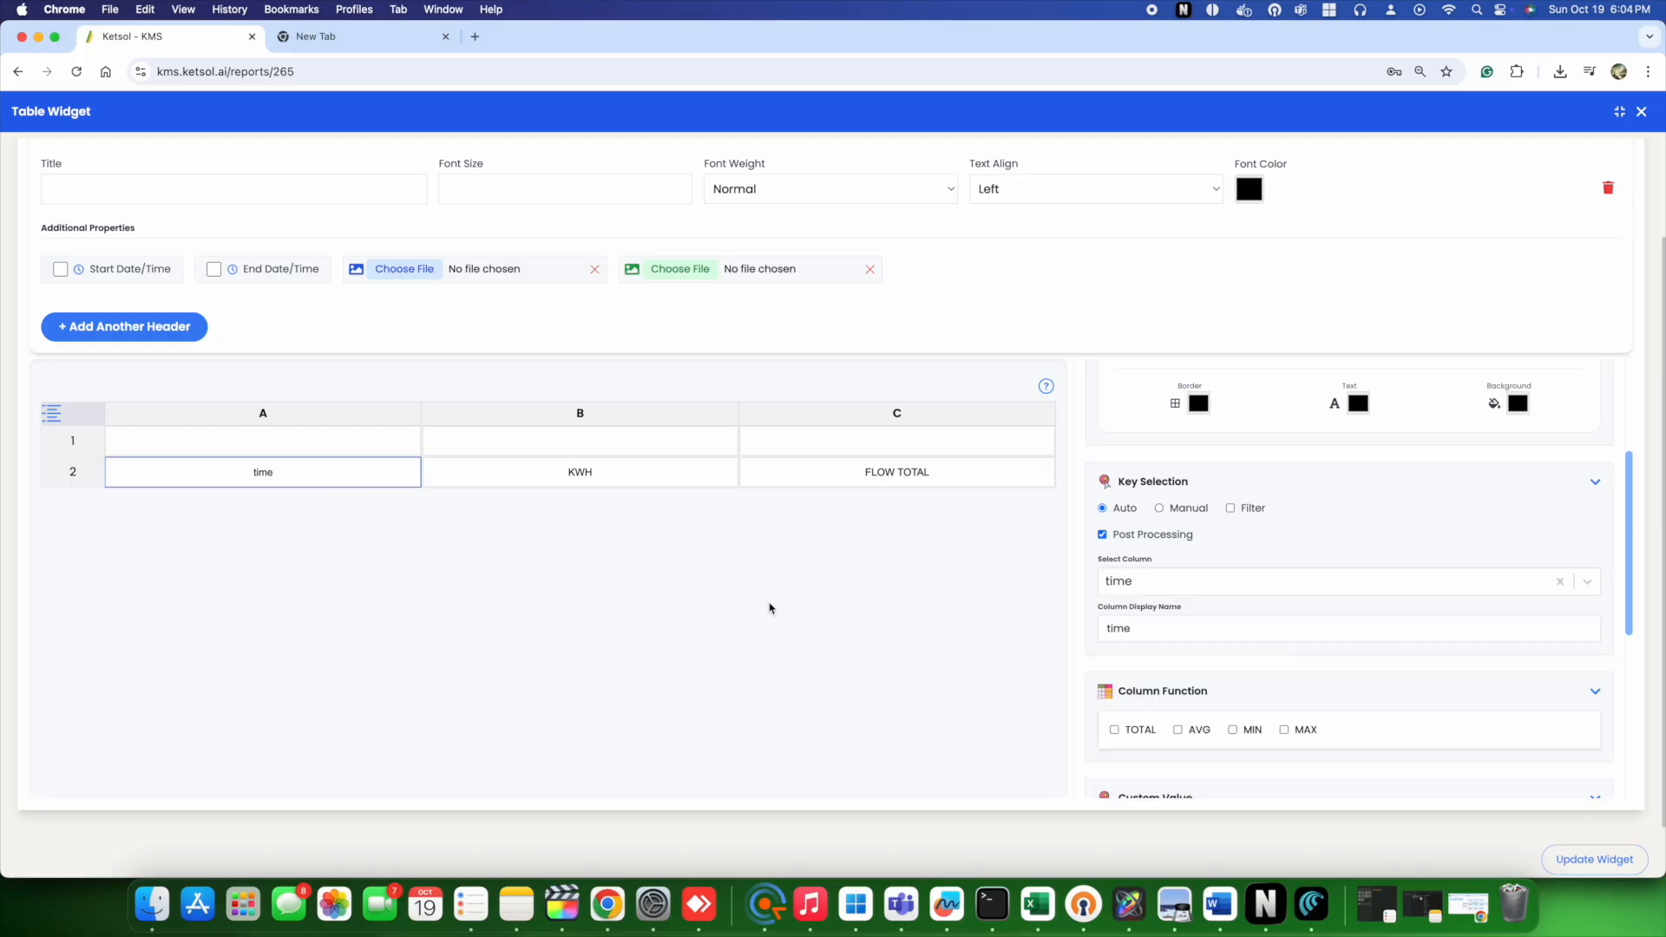
scroll(1197, 657, "down", 4)
left_click(1595, 859)
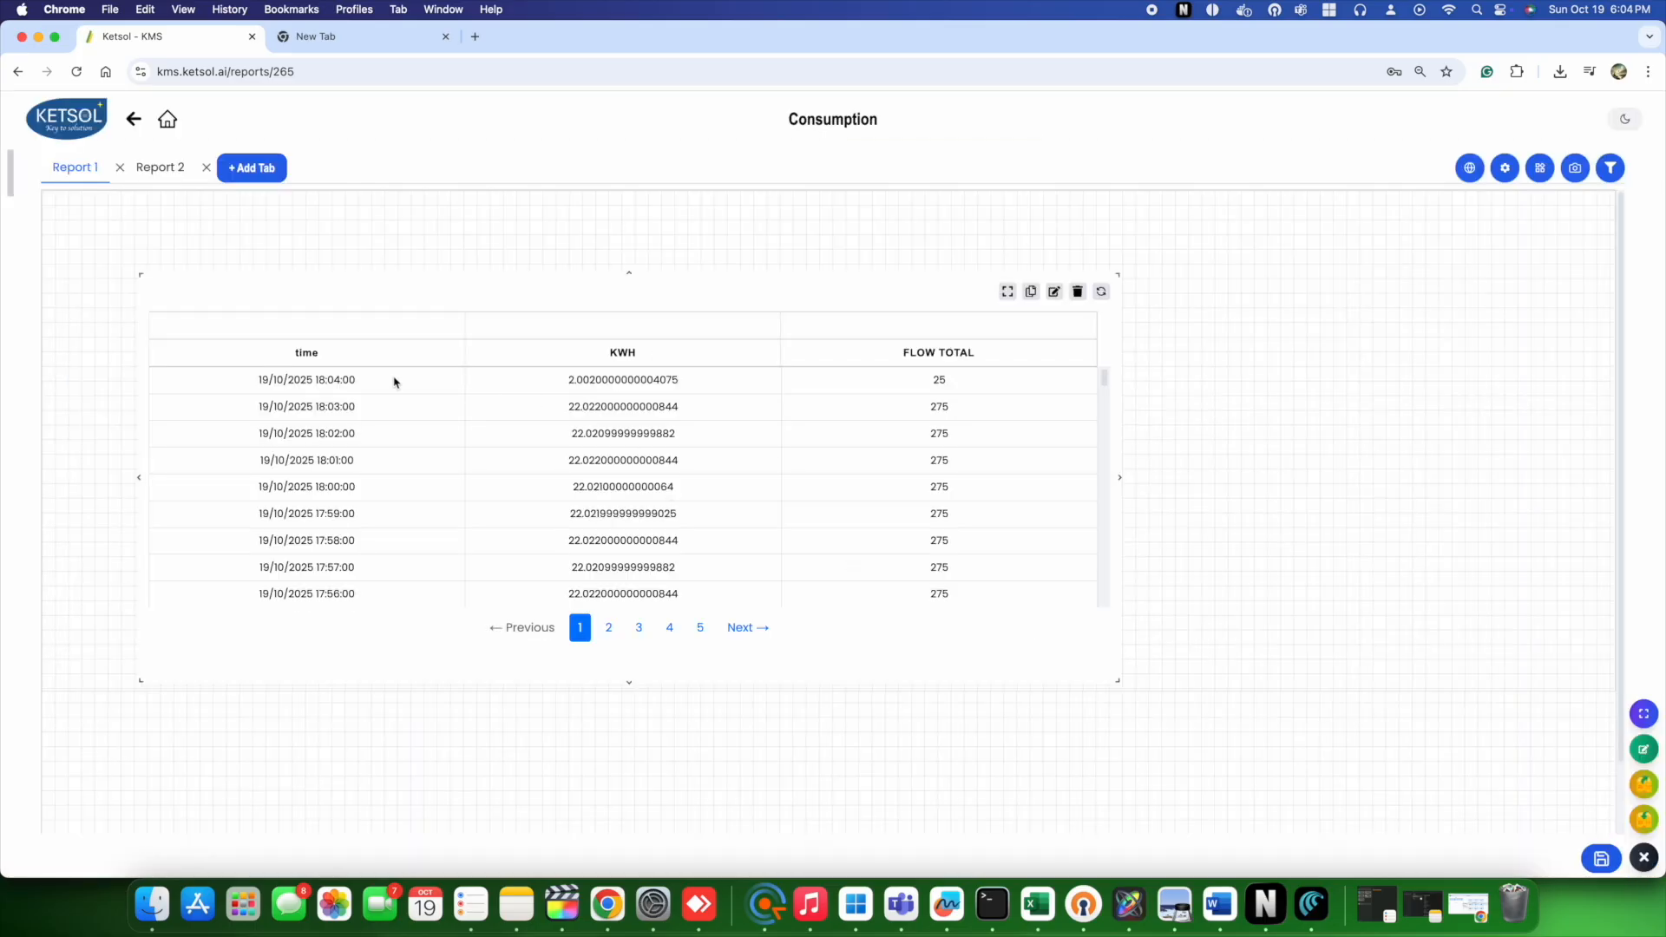
left_click(1602, 861)
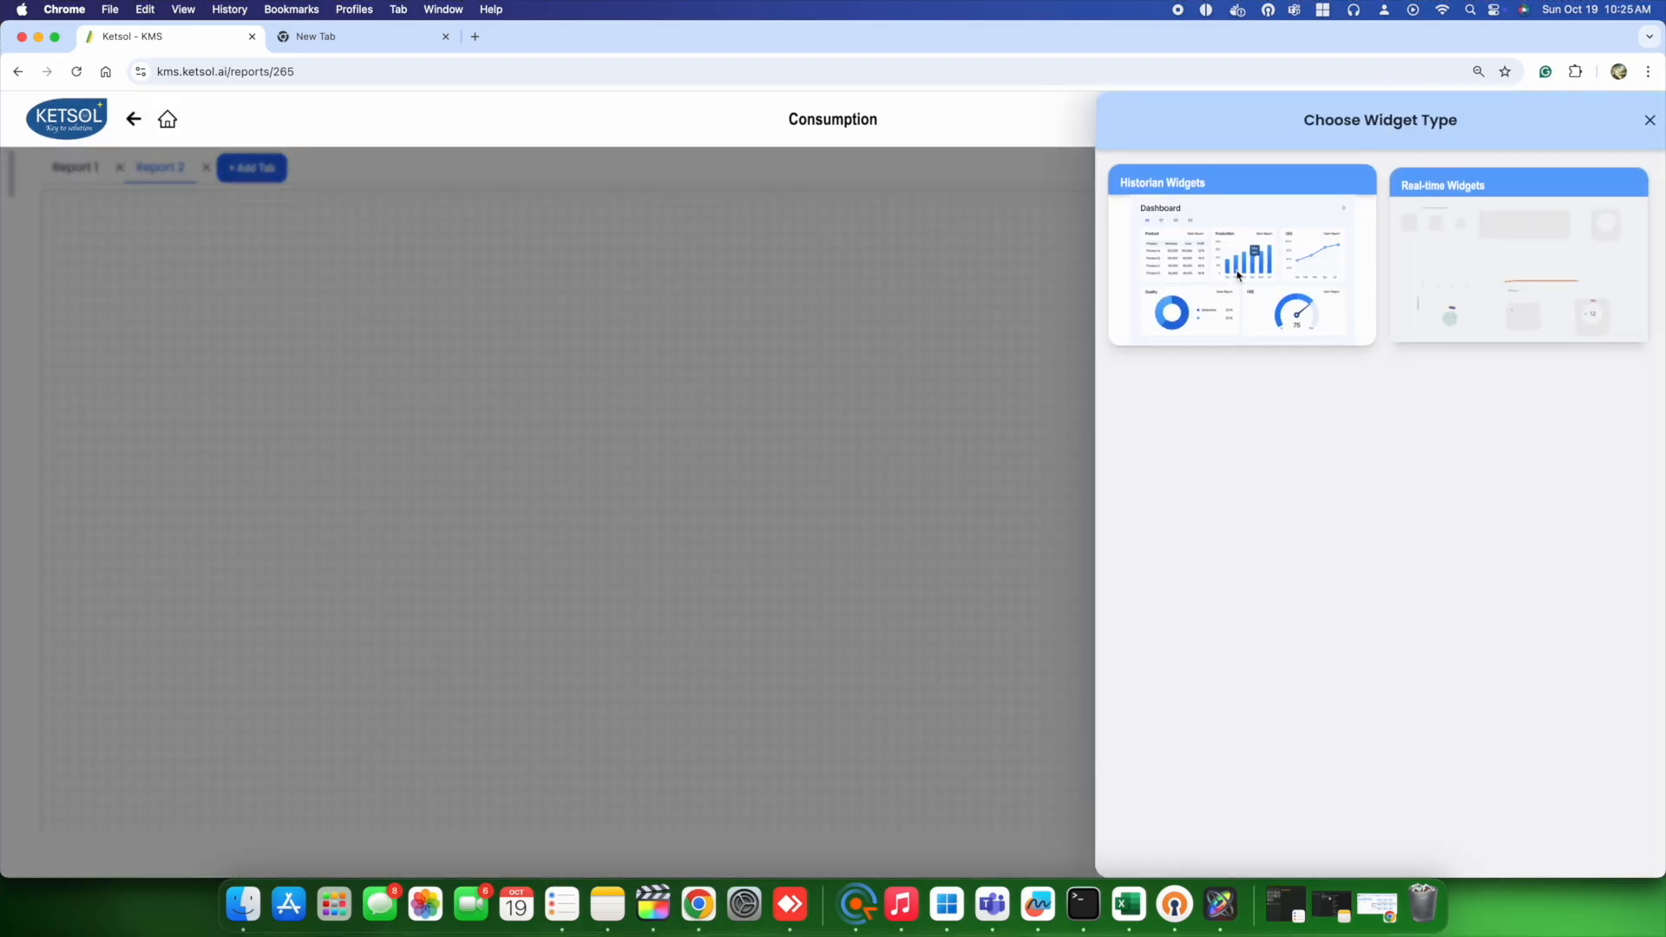
Start a new historian Bar Graph widget on the Report 2 tab
left_click(1466, 272)
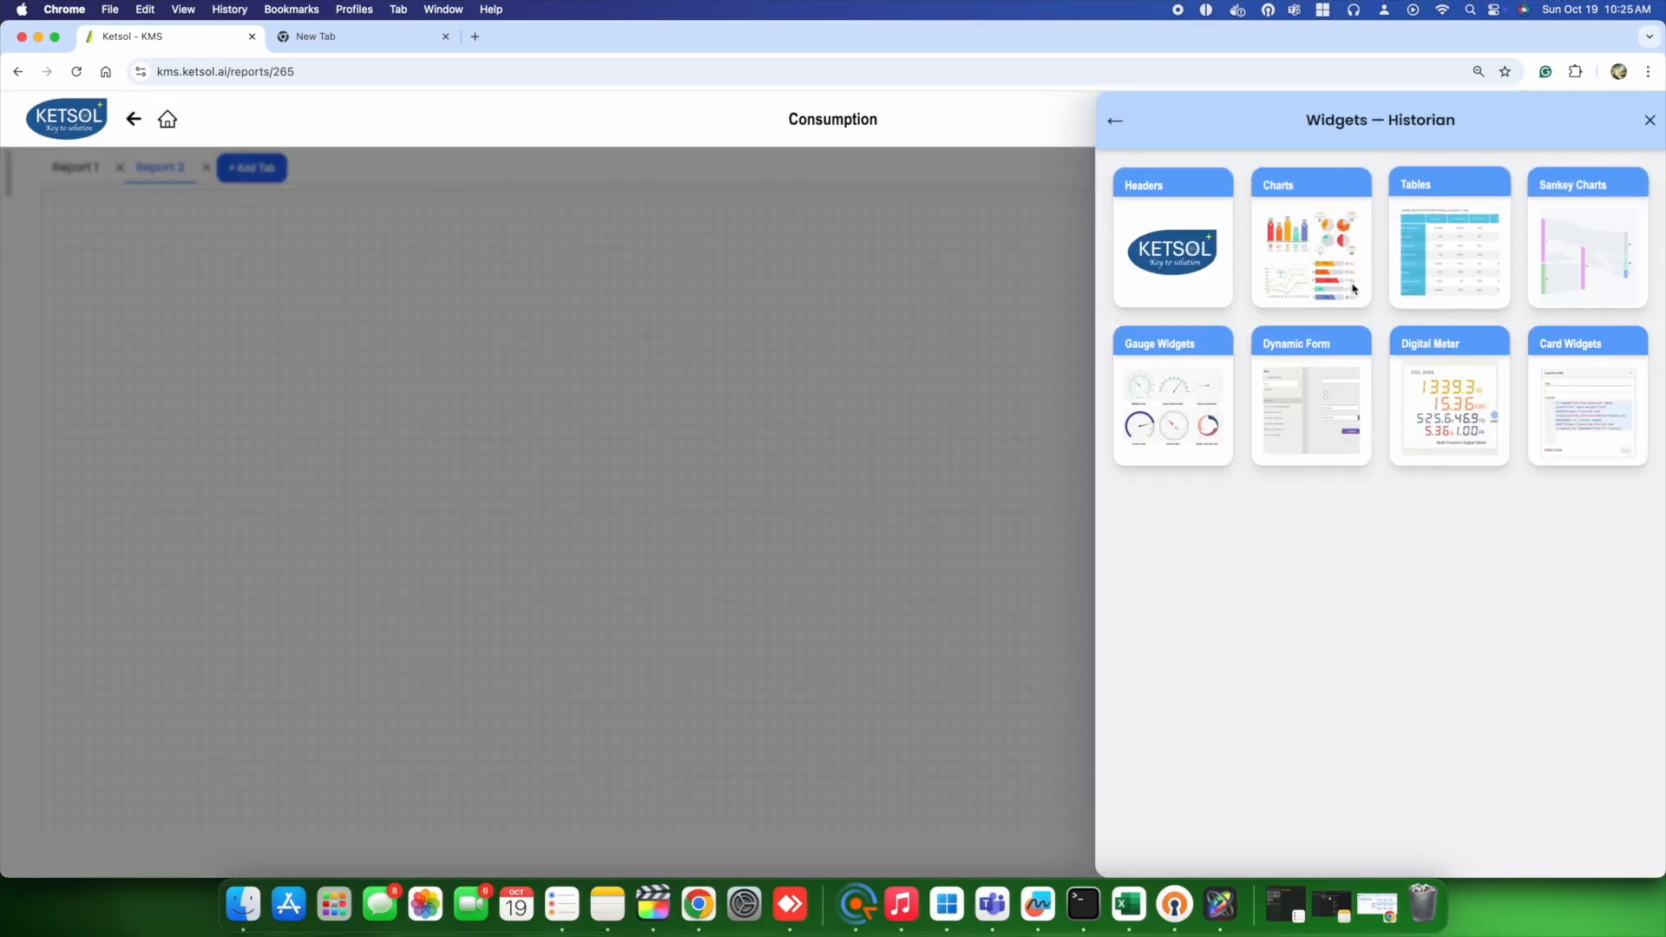
left_click(1307, 260)
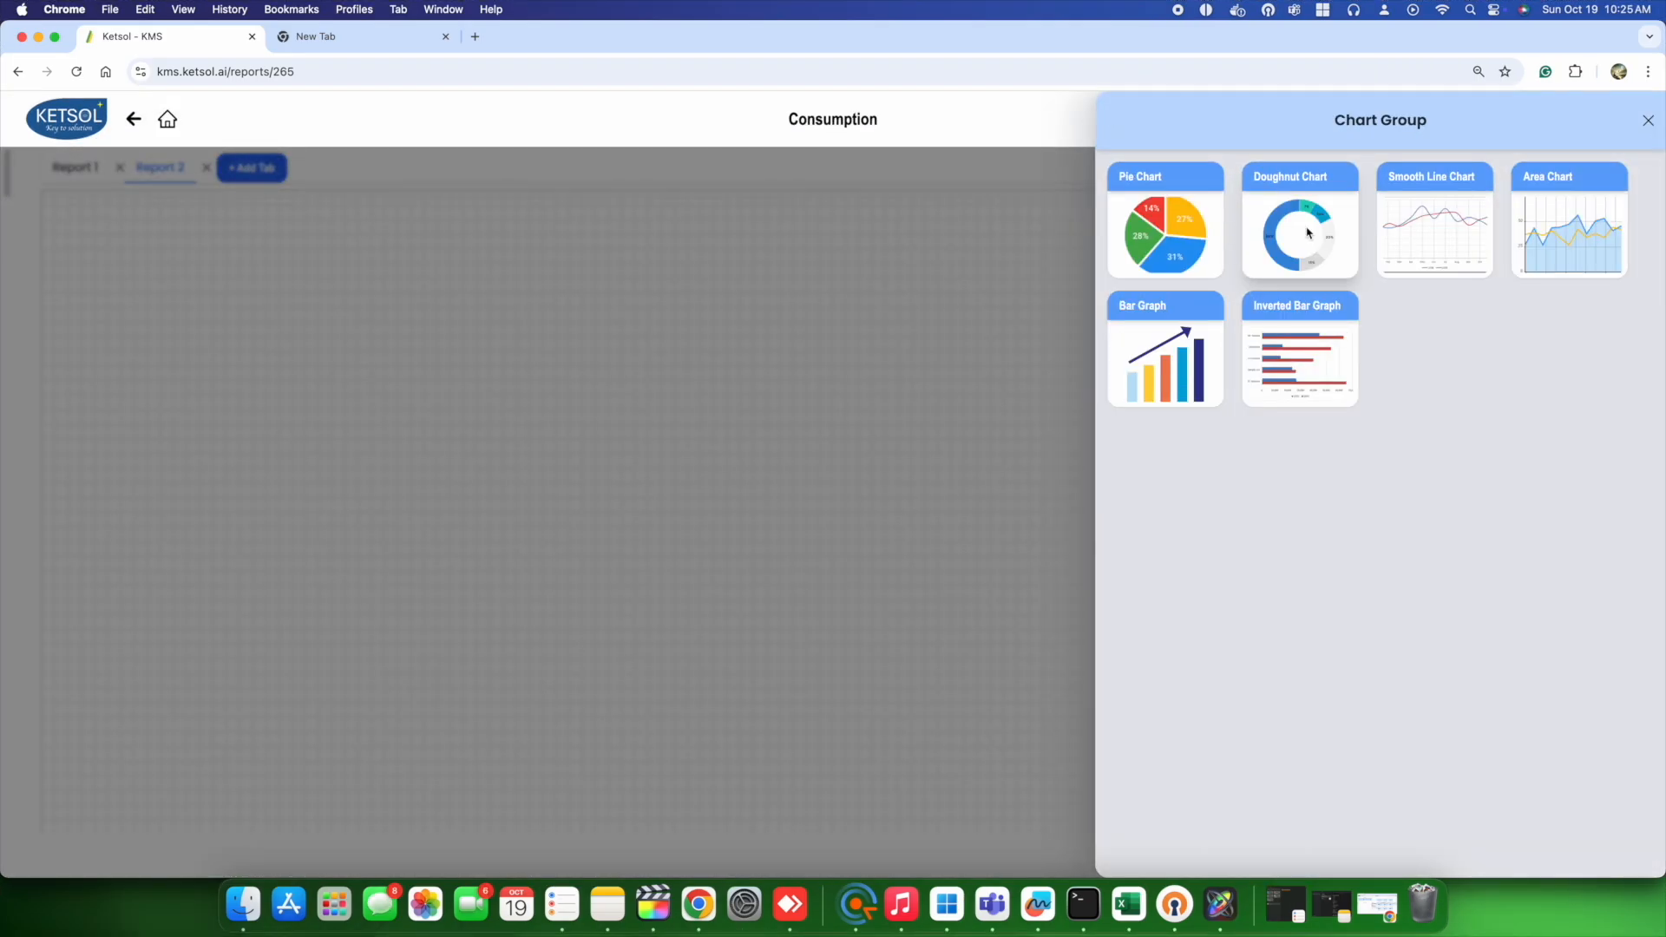
left_click(1165, 356)
Set the bar graph's data source to the consumption table with the kwh column
scroll(1237, 529, "down", 3)
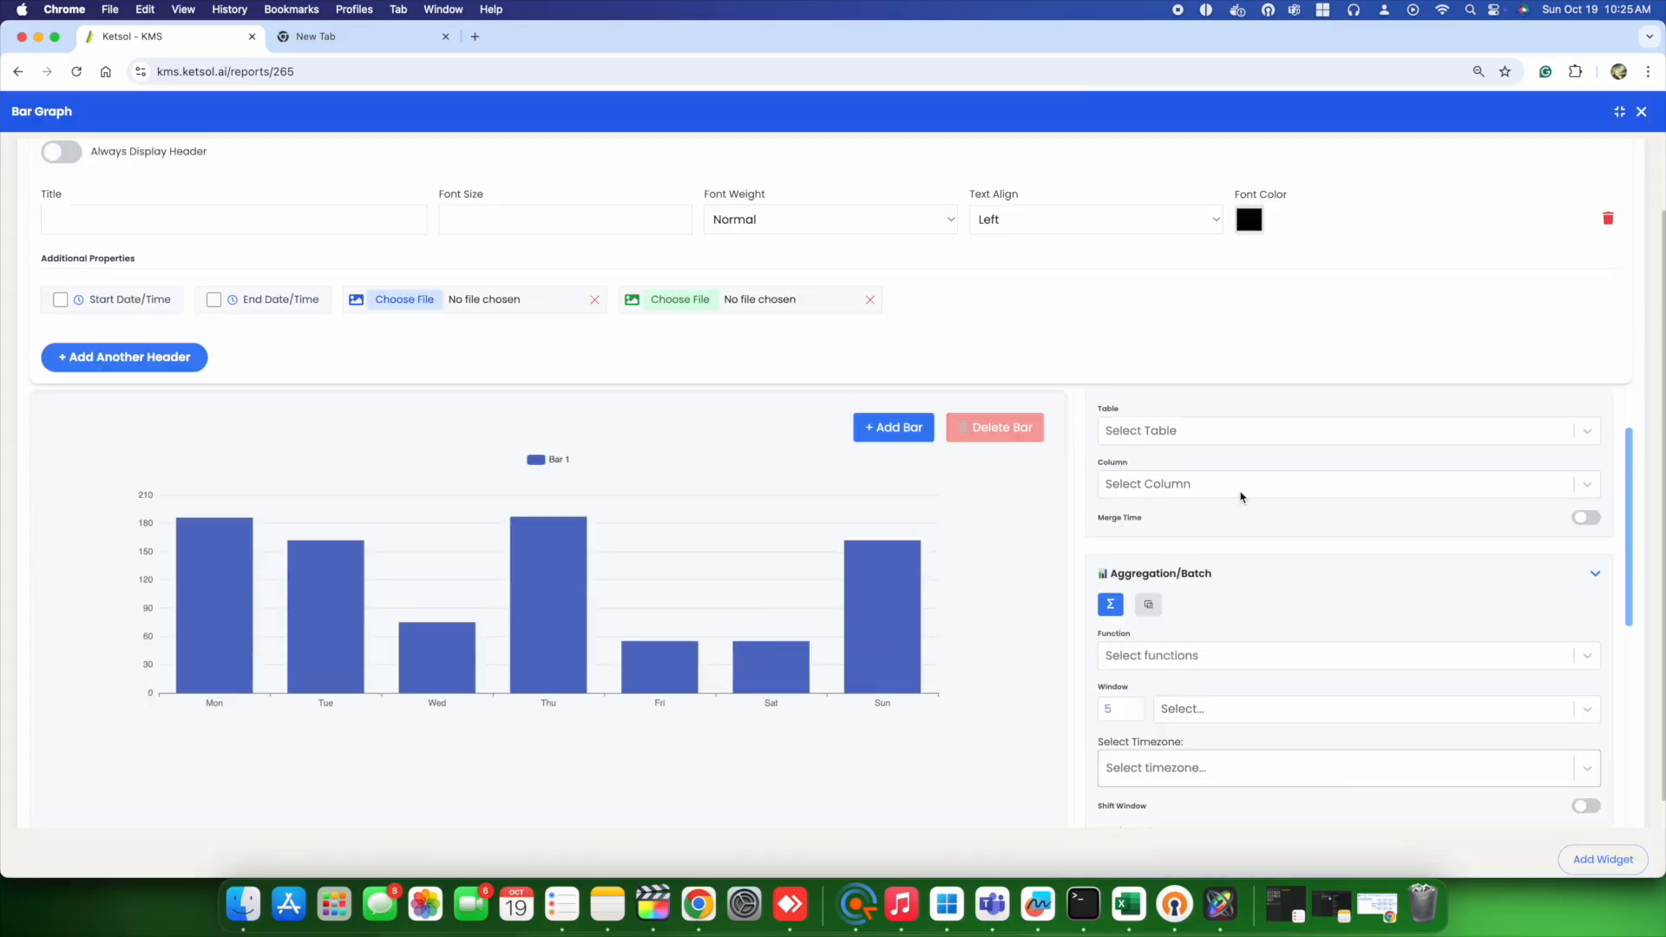
left_click(1163, 439)
type("con")
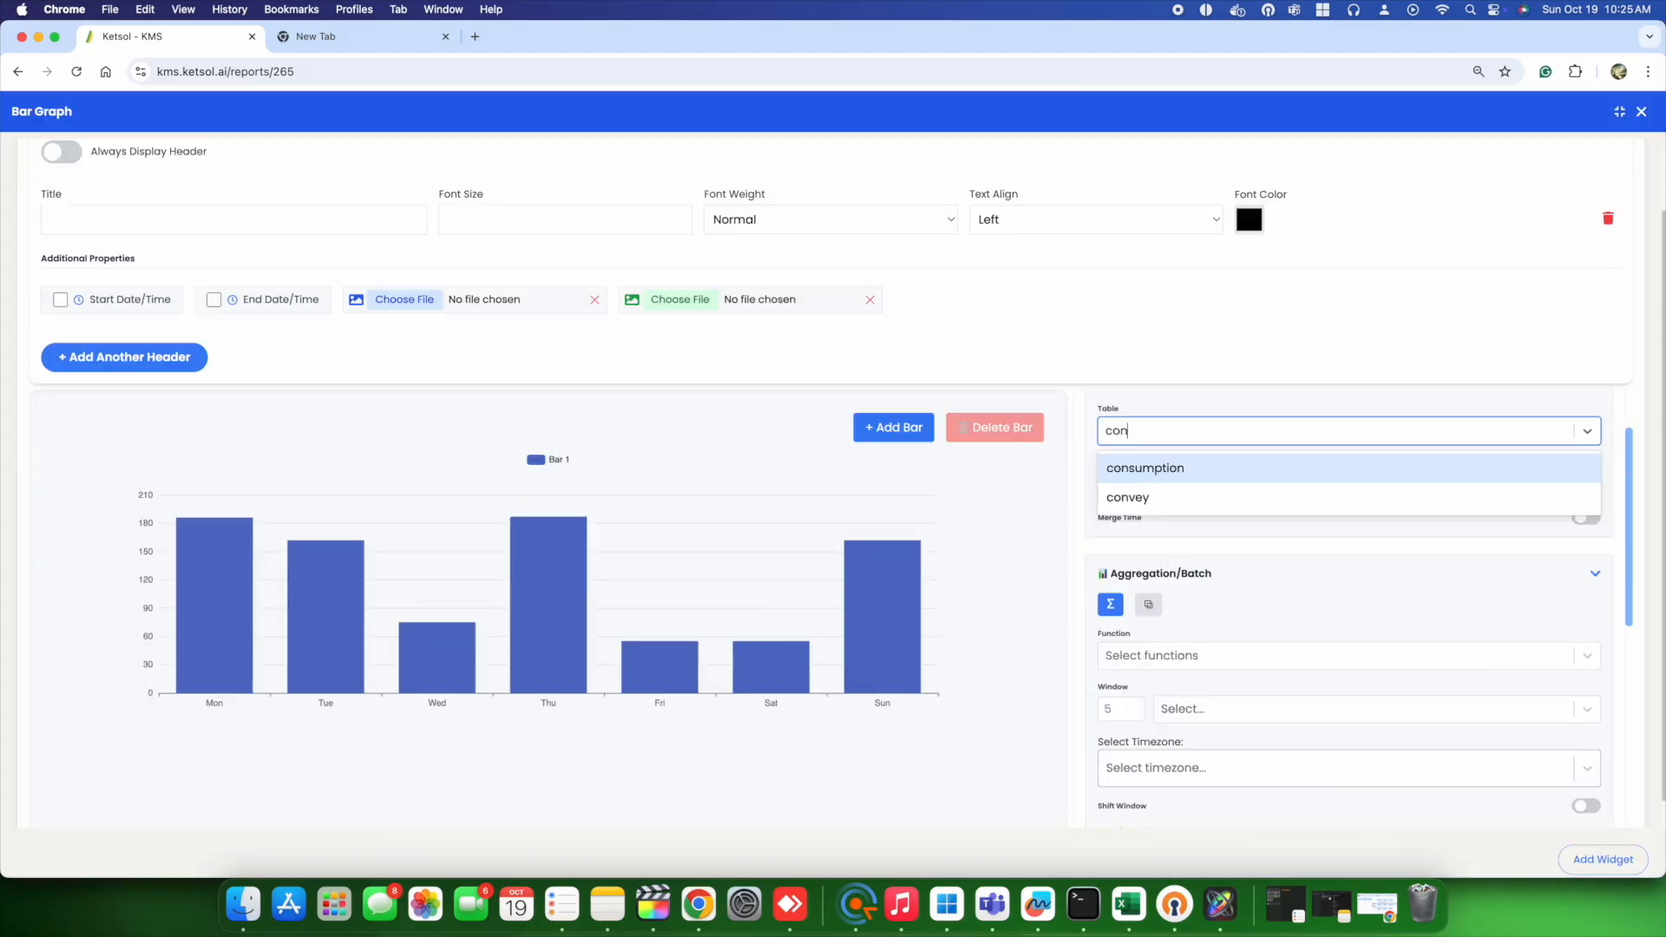
left_click(1168, 467)
left_click(1138, 488)
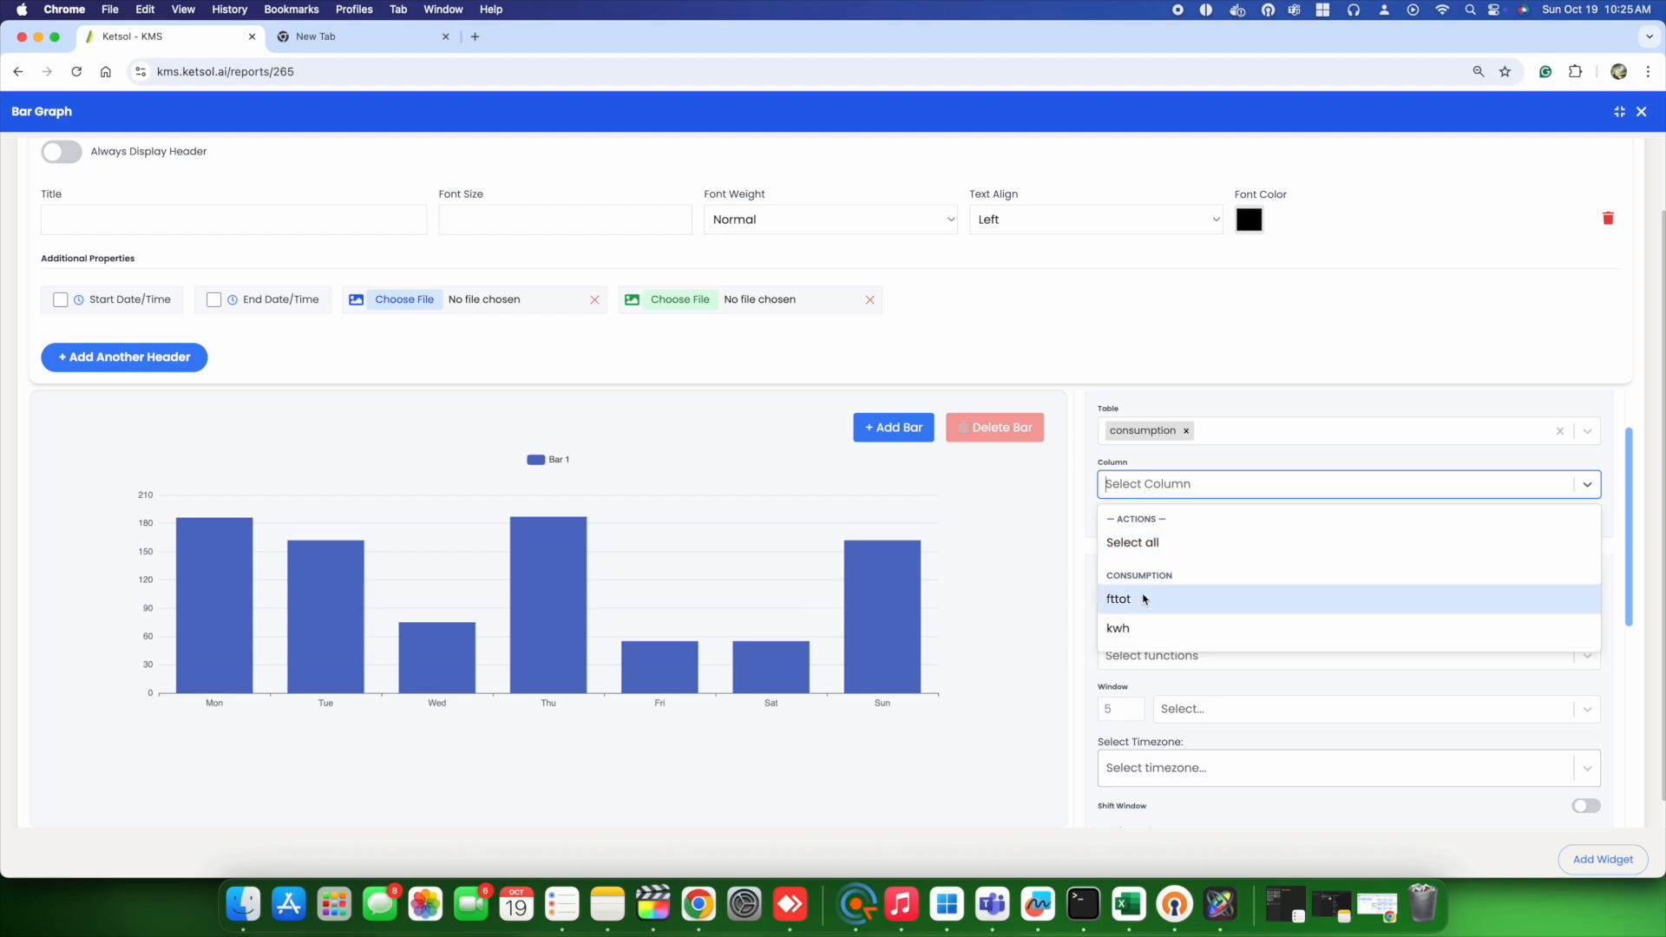
left_click(1136, 630)
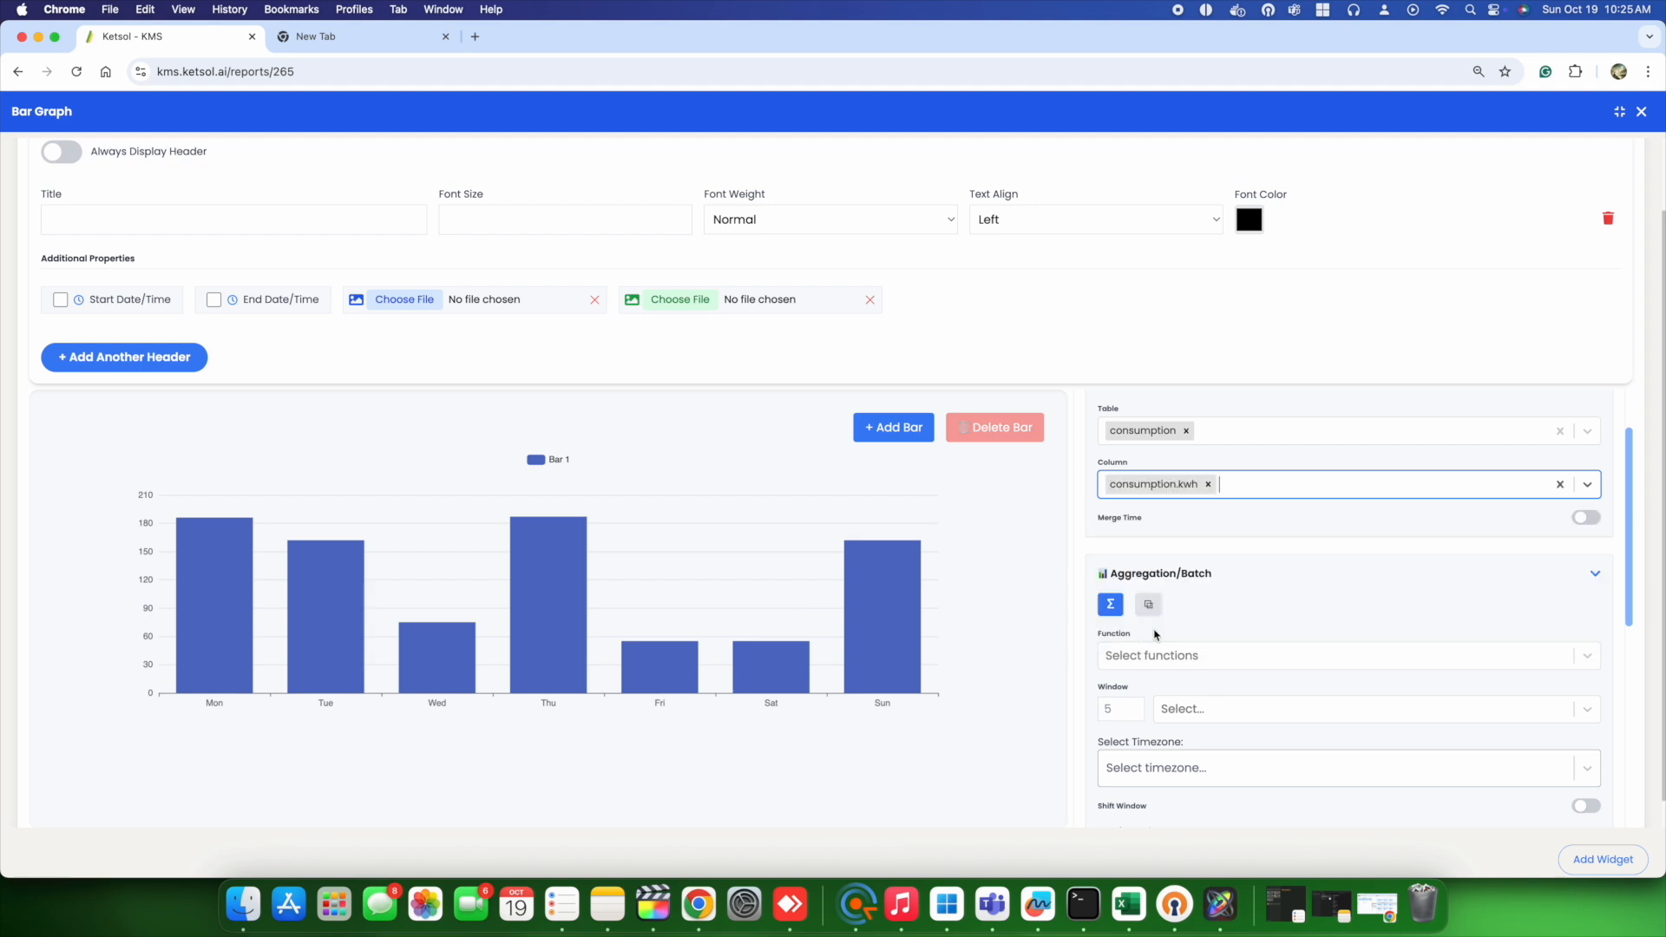
Aggregate the kwh data with the First and Last functions over a 1 Minute window
left_click(1162, 657)
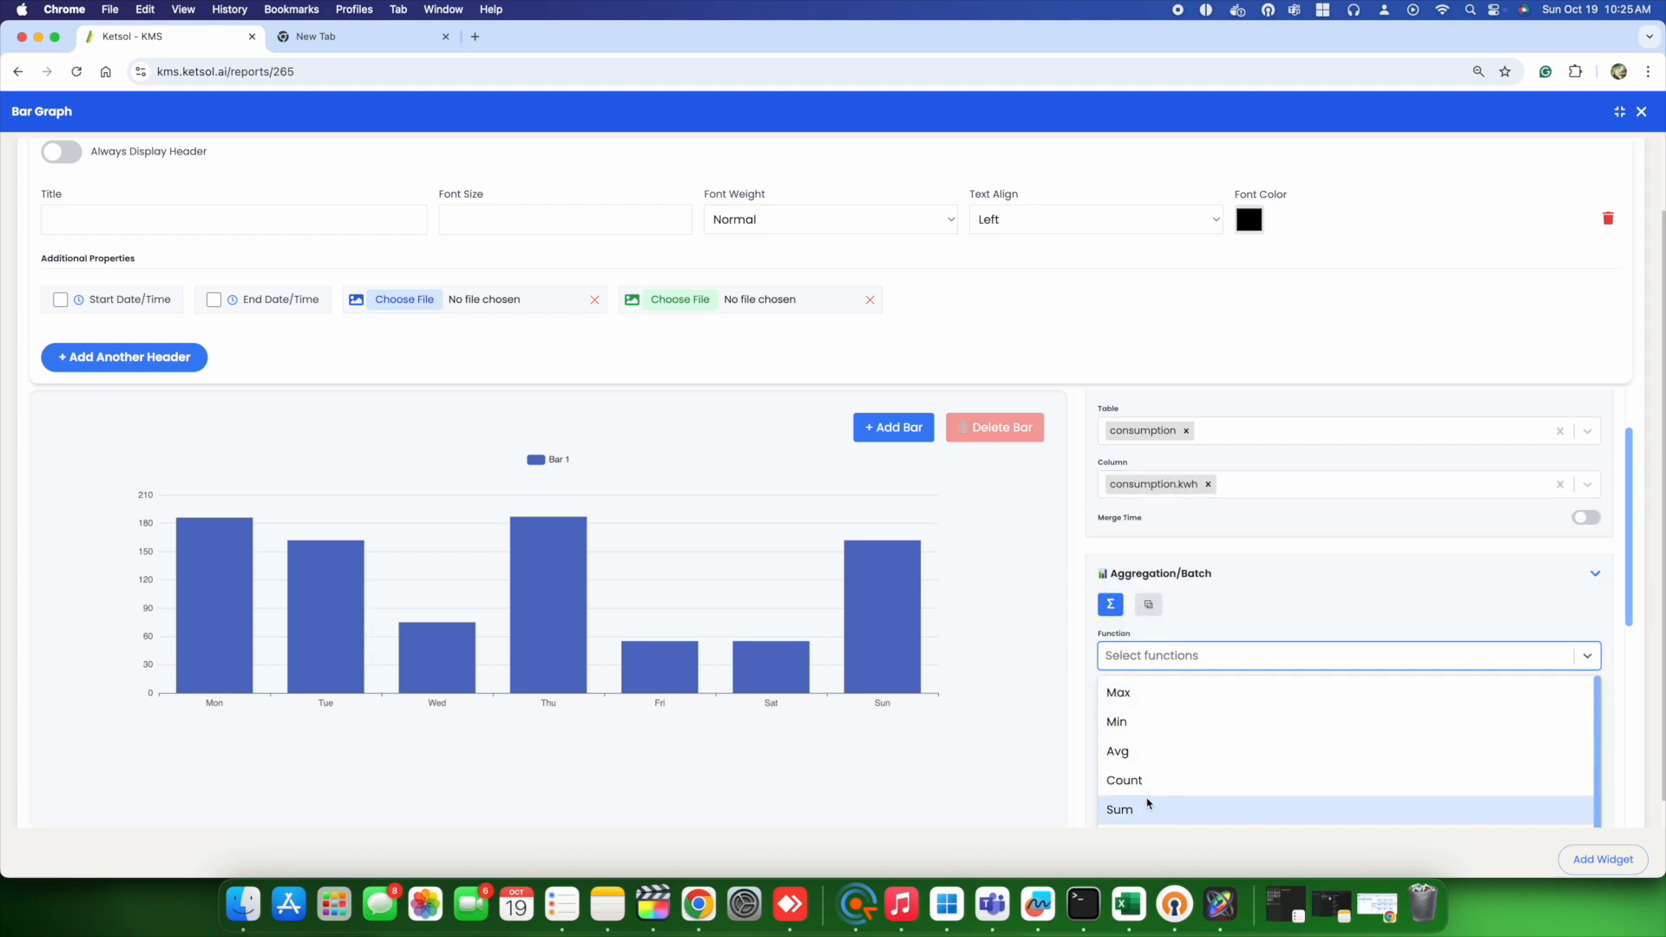
type("F")
left_click(1149, 699)
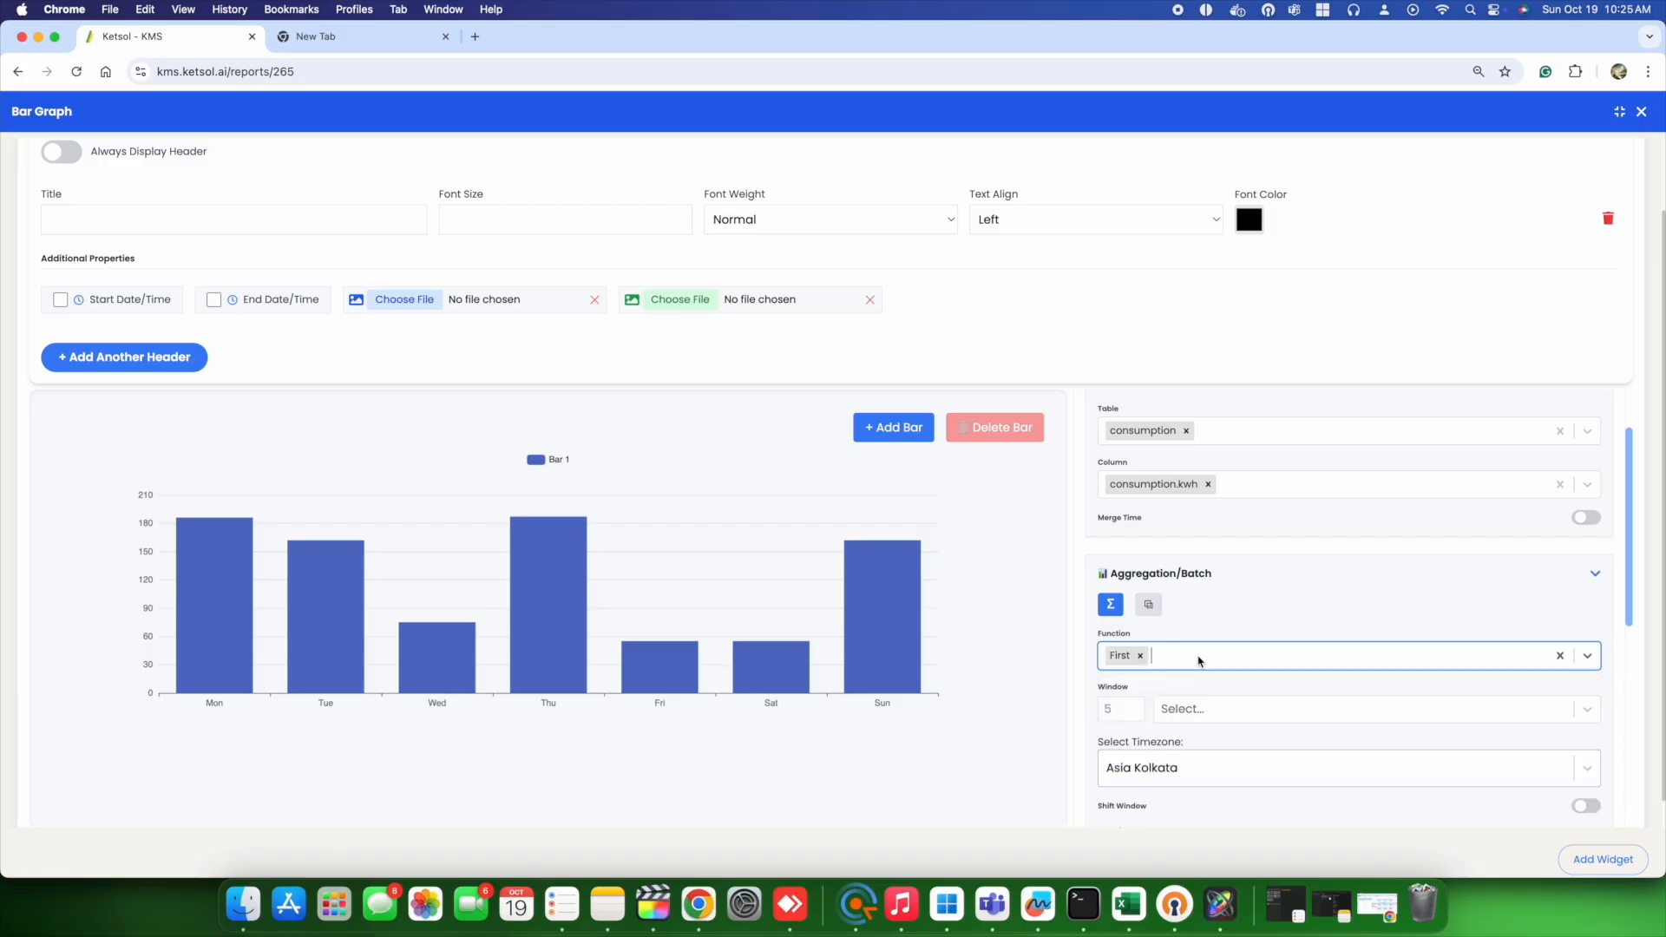
type("L")
left_click(1197, 690)
scroll(1130, 691, "down", 1)
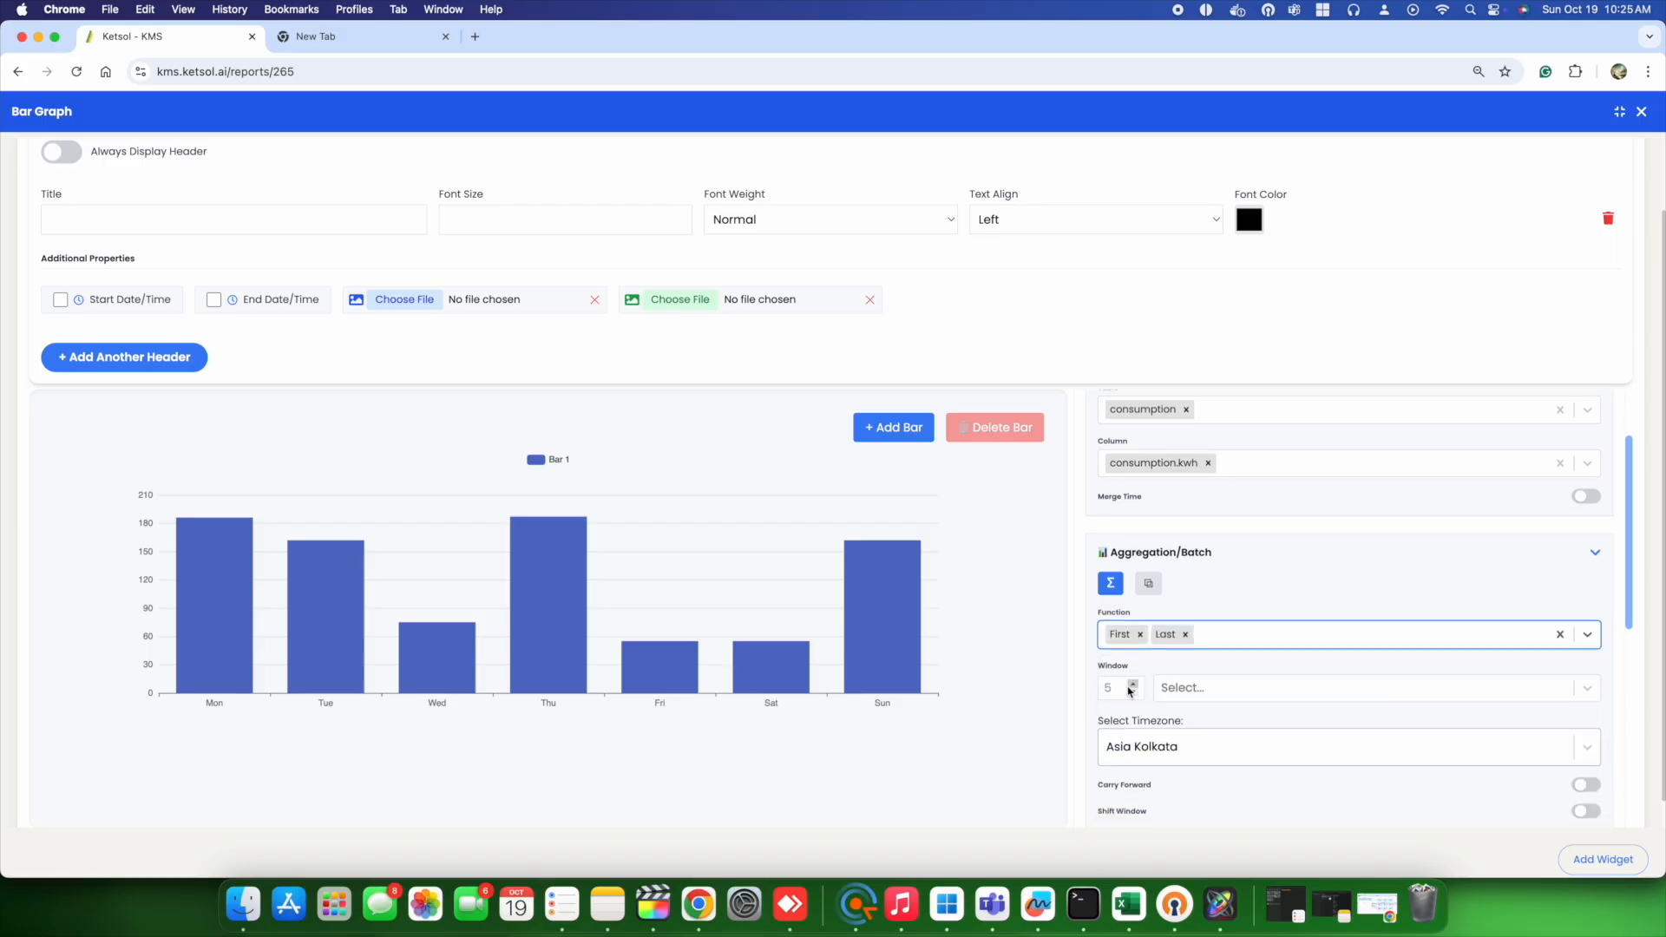
left_click(1117, 692)
type("1")
left_click(1197, 690)
left_click(1201, 755)
Select the chart's bar and assign consumption_kwh_last_value as its key column
scroll(1240, 745, "down", 3)
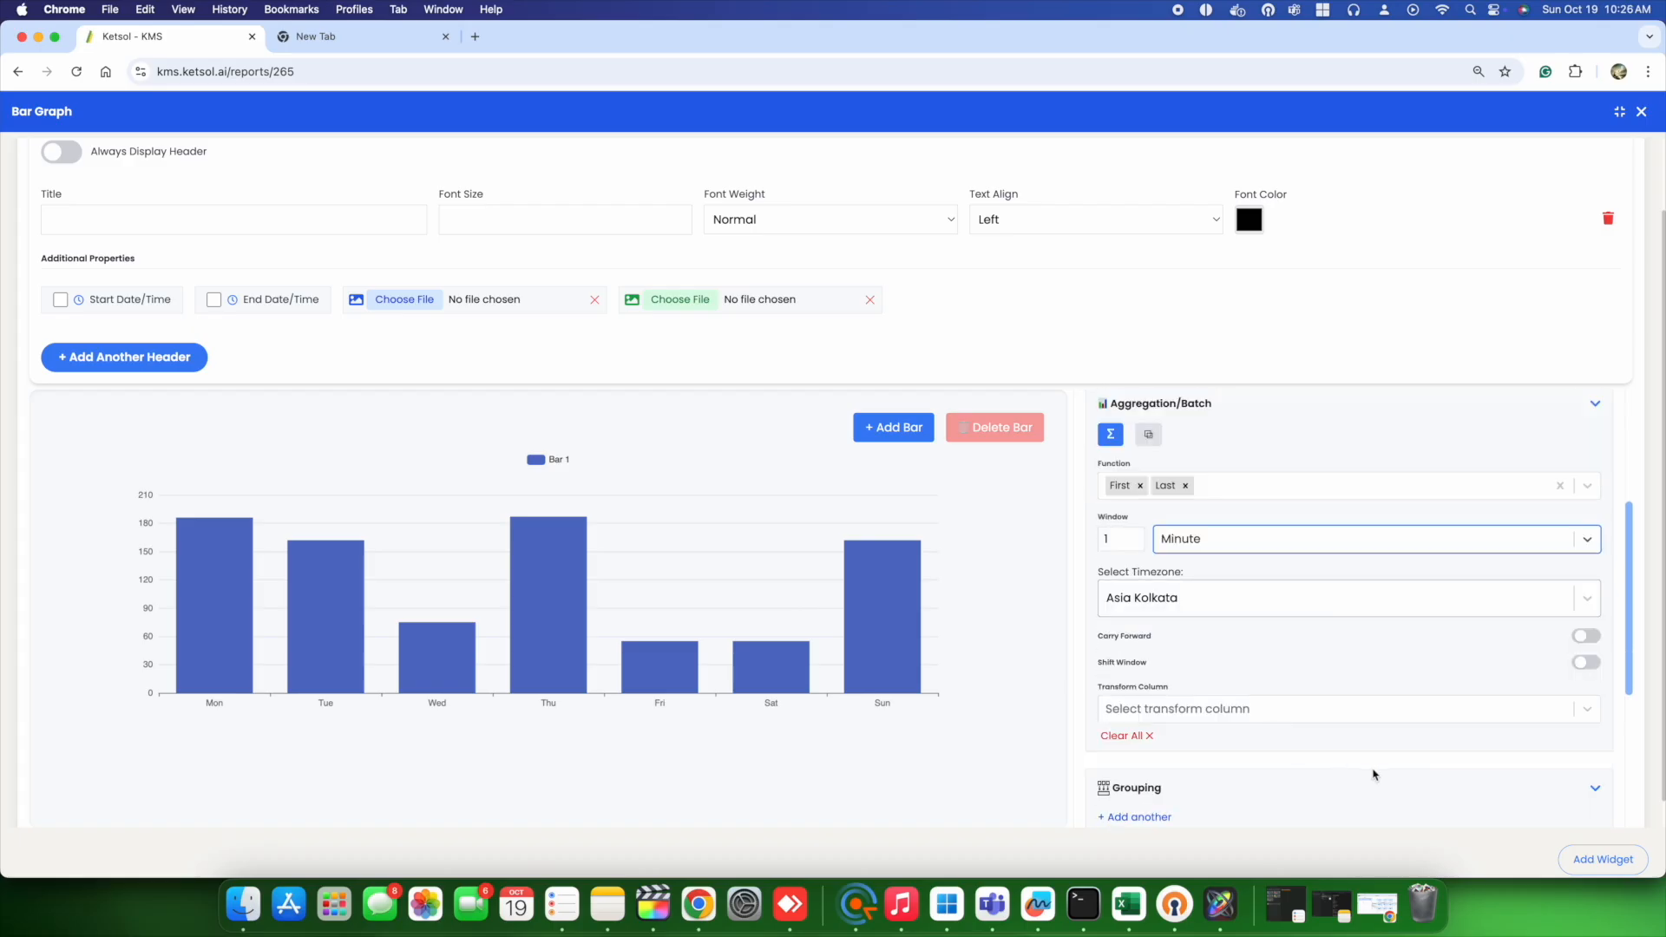
left_click(208, 546)
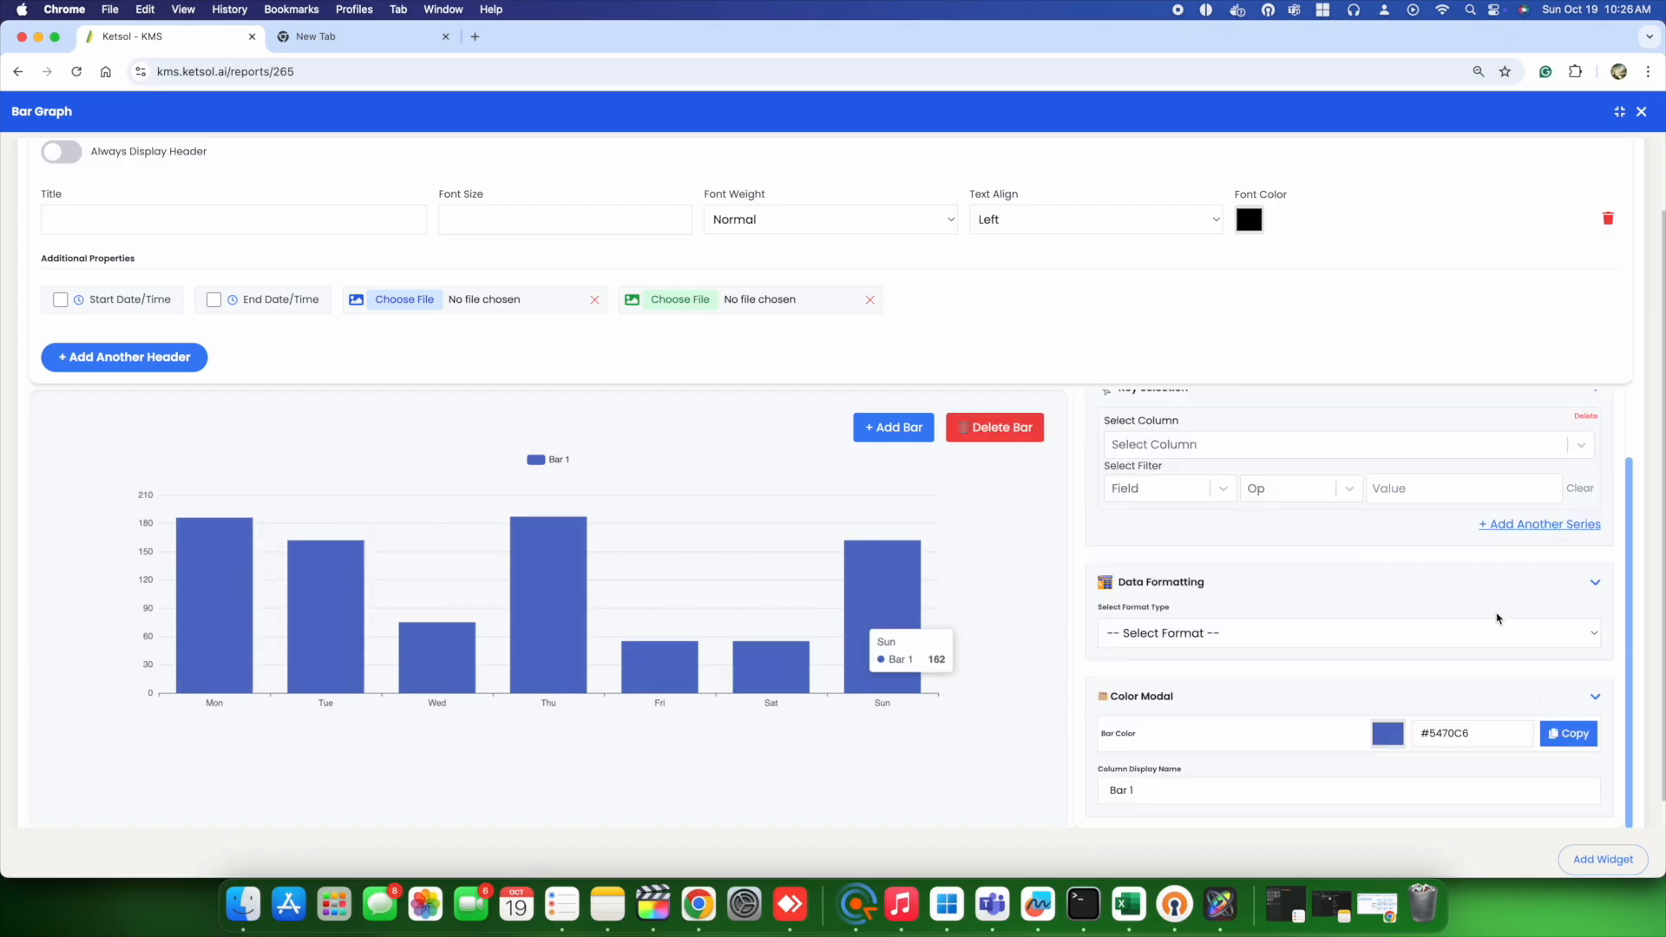
scroll(1197, 581, "up", 2)
left_click(1122, 524)
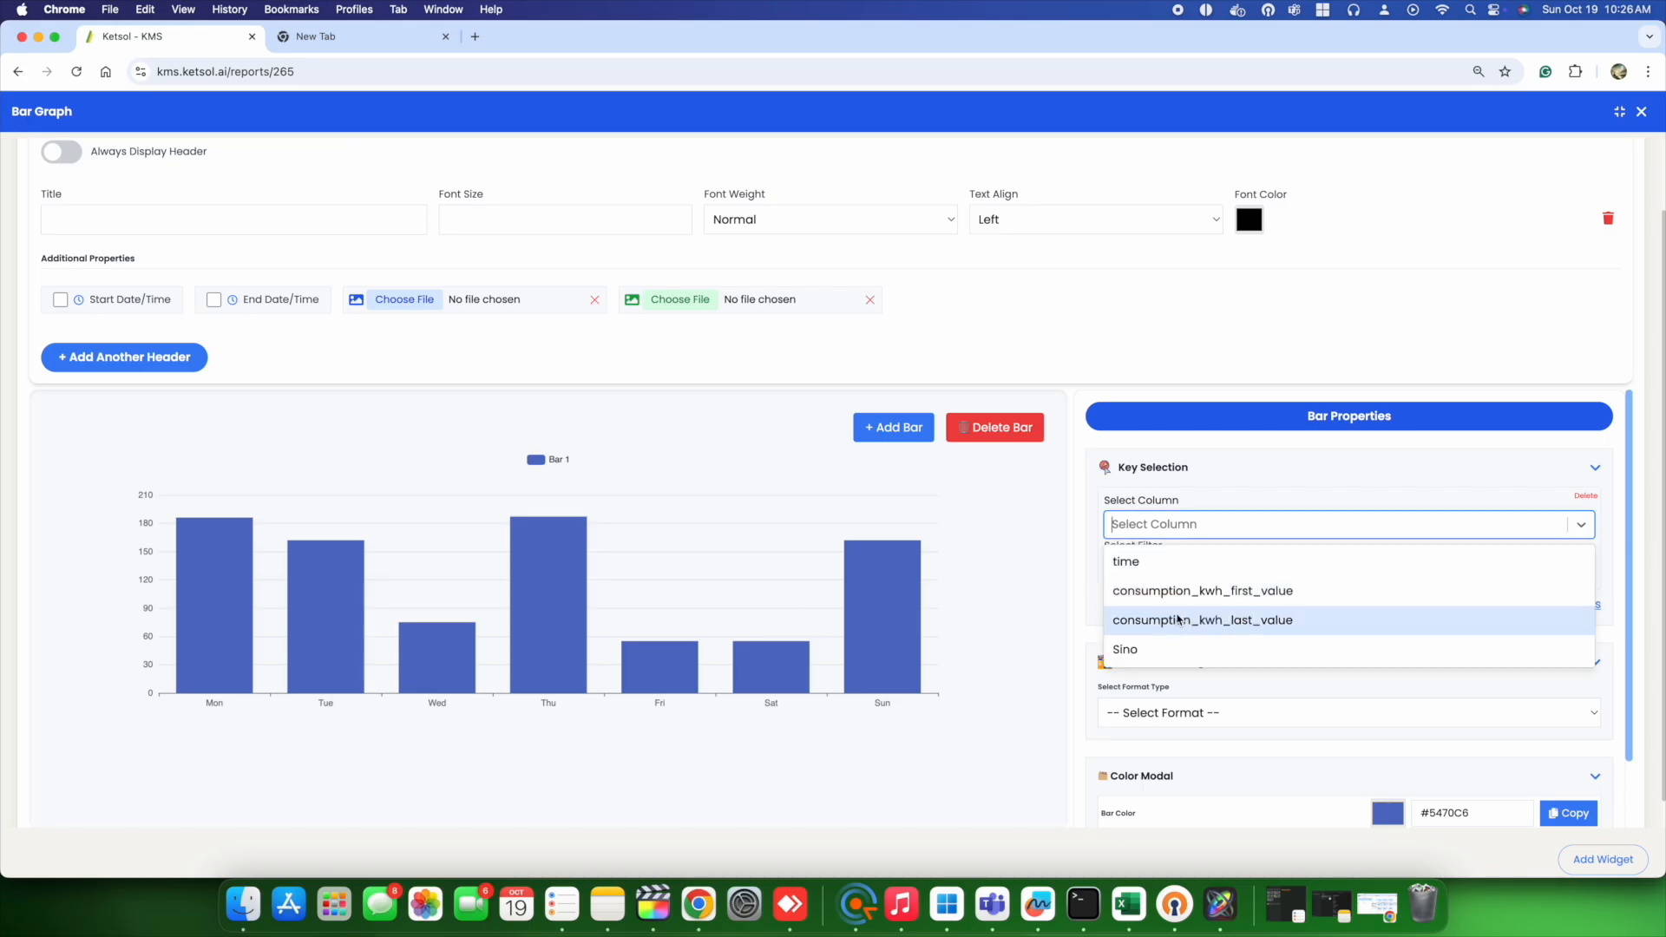
left_click(1181, 617)
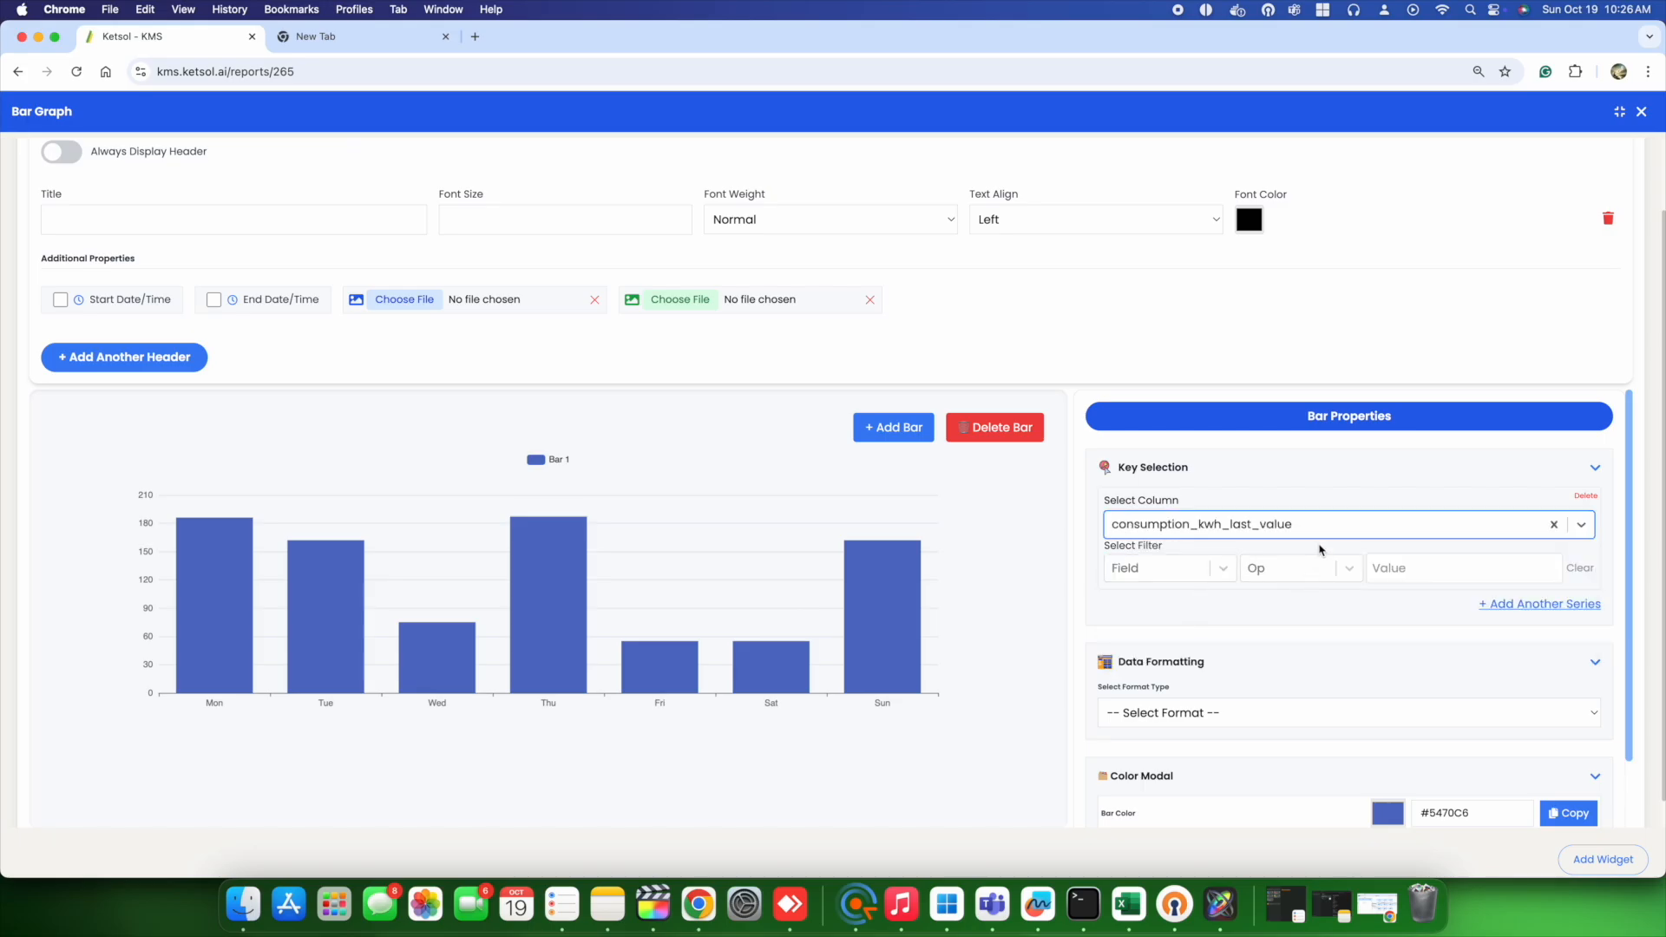
Add another series to the bar's key selection and assign it consumption_kwh_first_value
scroll(1331, 578, "down", 1)
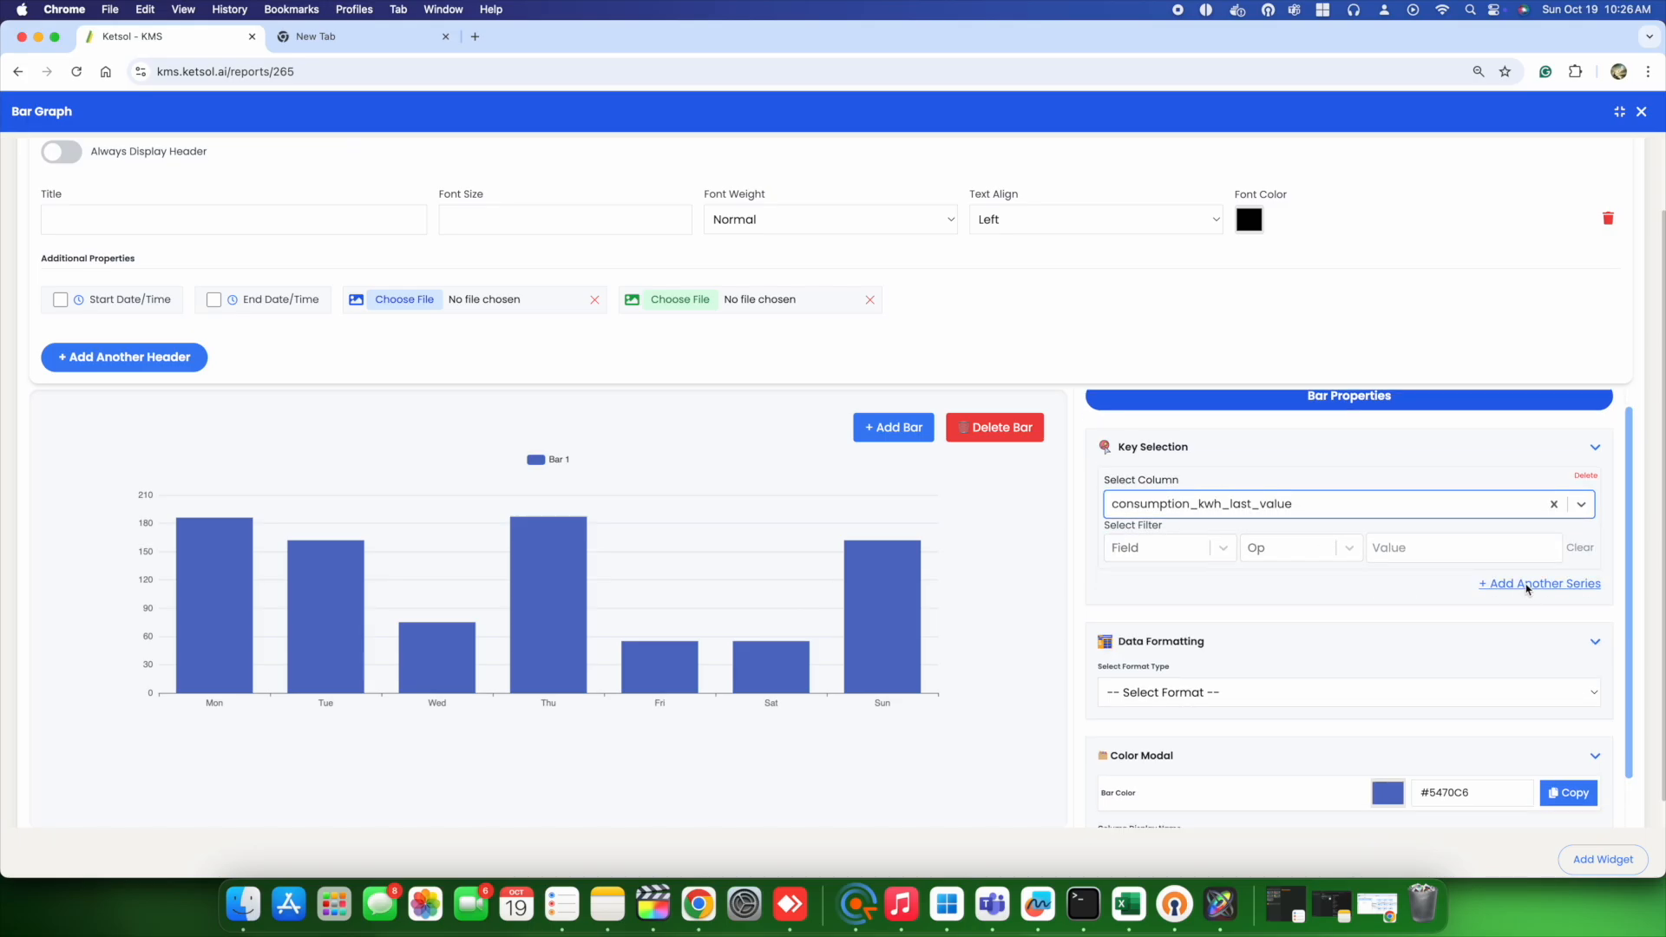
left_click(1526, 586)
scroll(1223, 613, "down", 1)
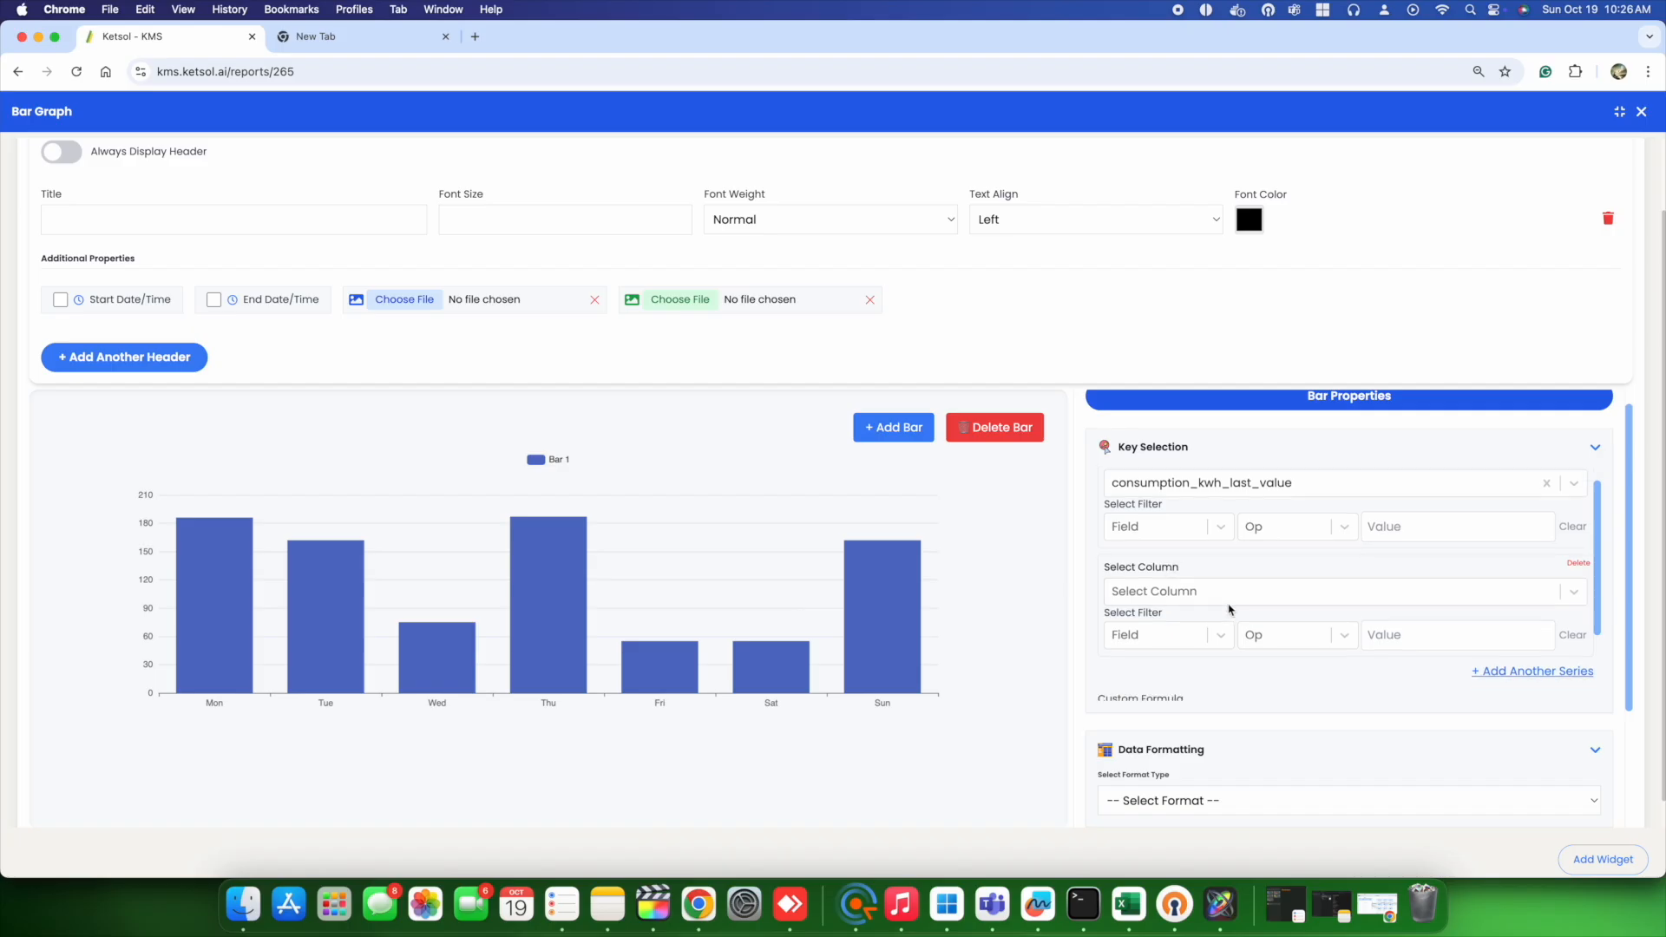
scroll(1214, 598, "down", 5)
scroll(1215, 598, "up", 6)
scroll(1214, 599, "down", 1)
left_click(1167, 590)
left_click(1202, 661)
scroll(1215, 633, "down", 3)
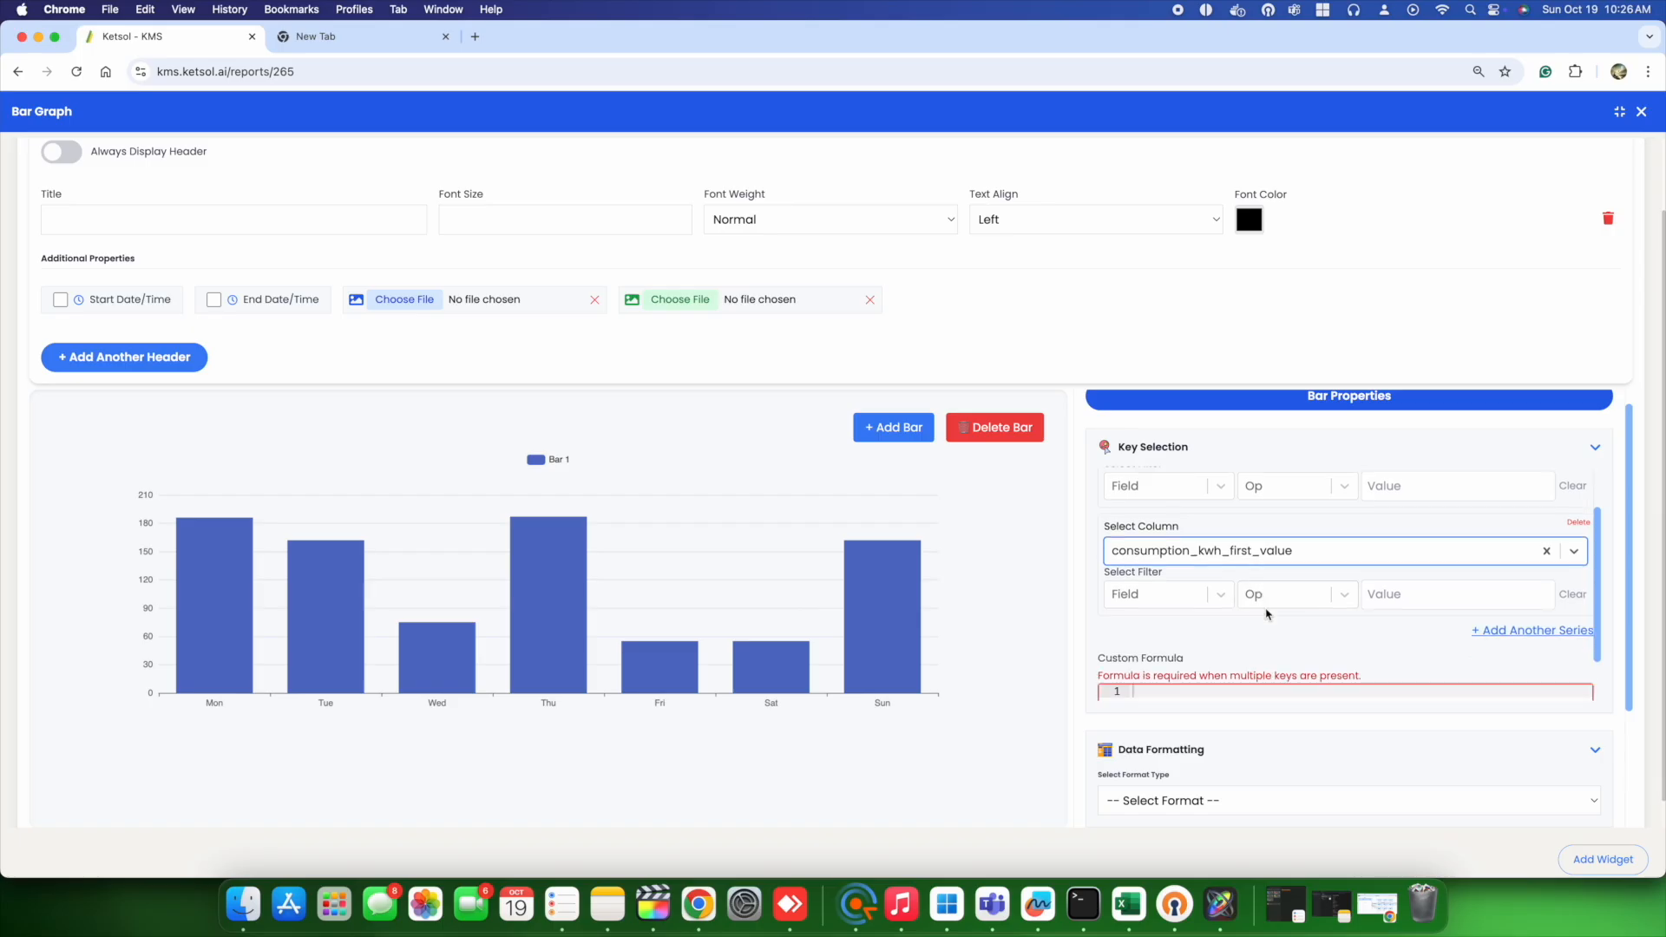
Enter the bar's custom formula {consumption_kwh_last_value}-{consumption_kwh_first_value}
left_click(1171, 619)
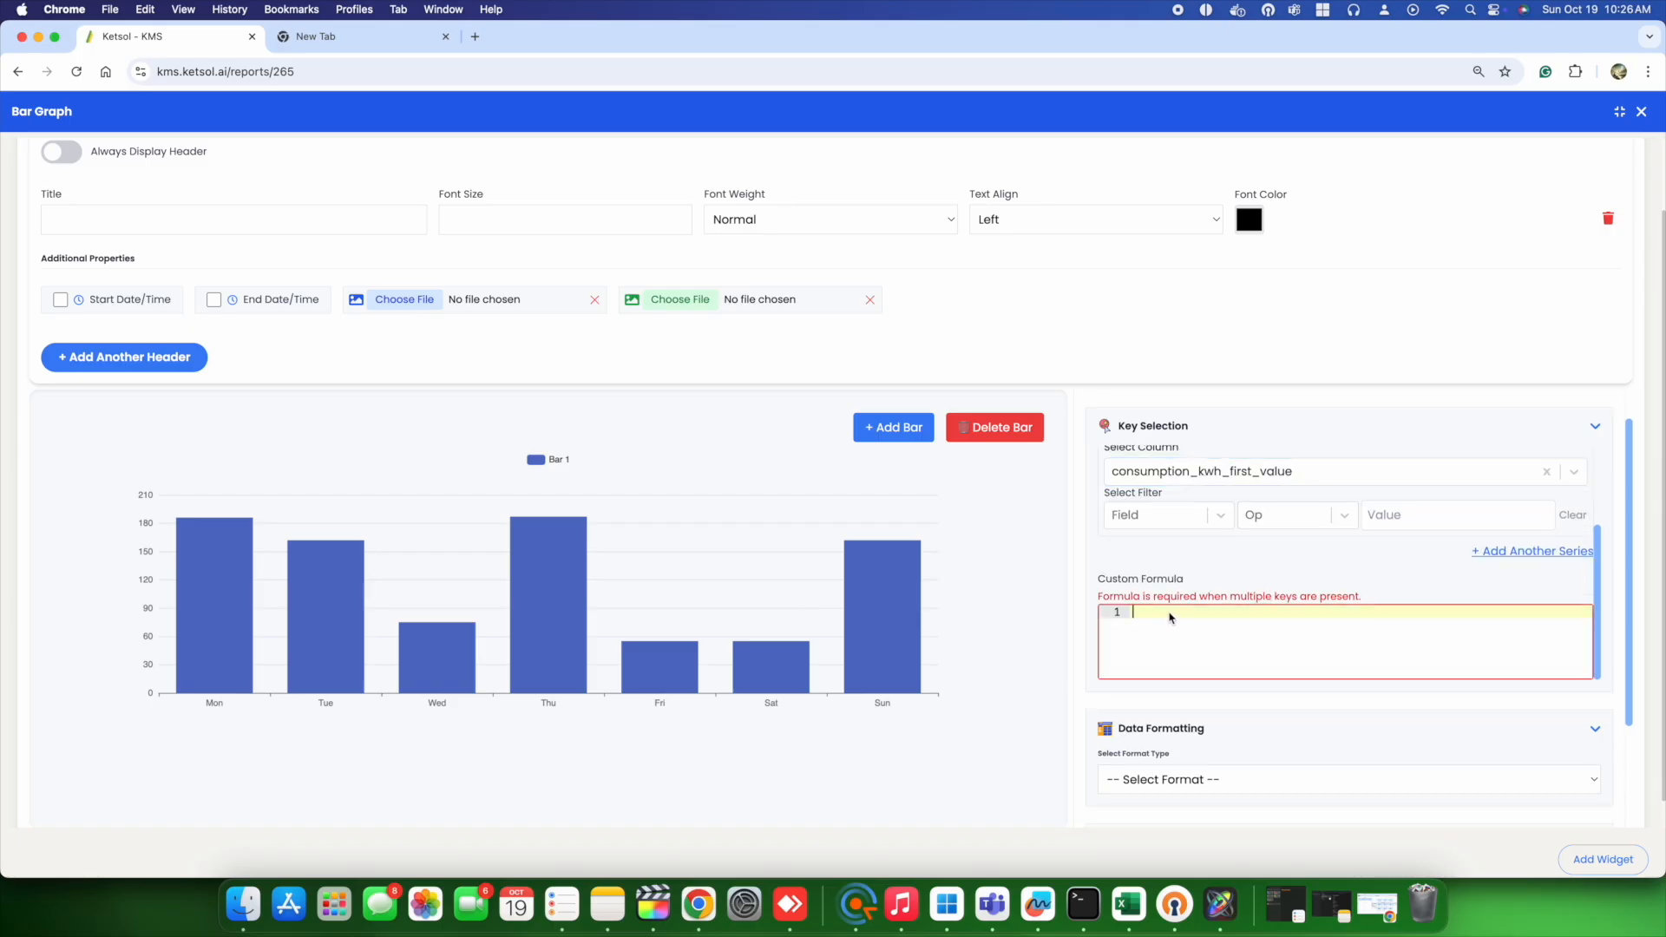
type("c")
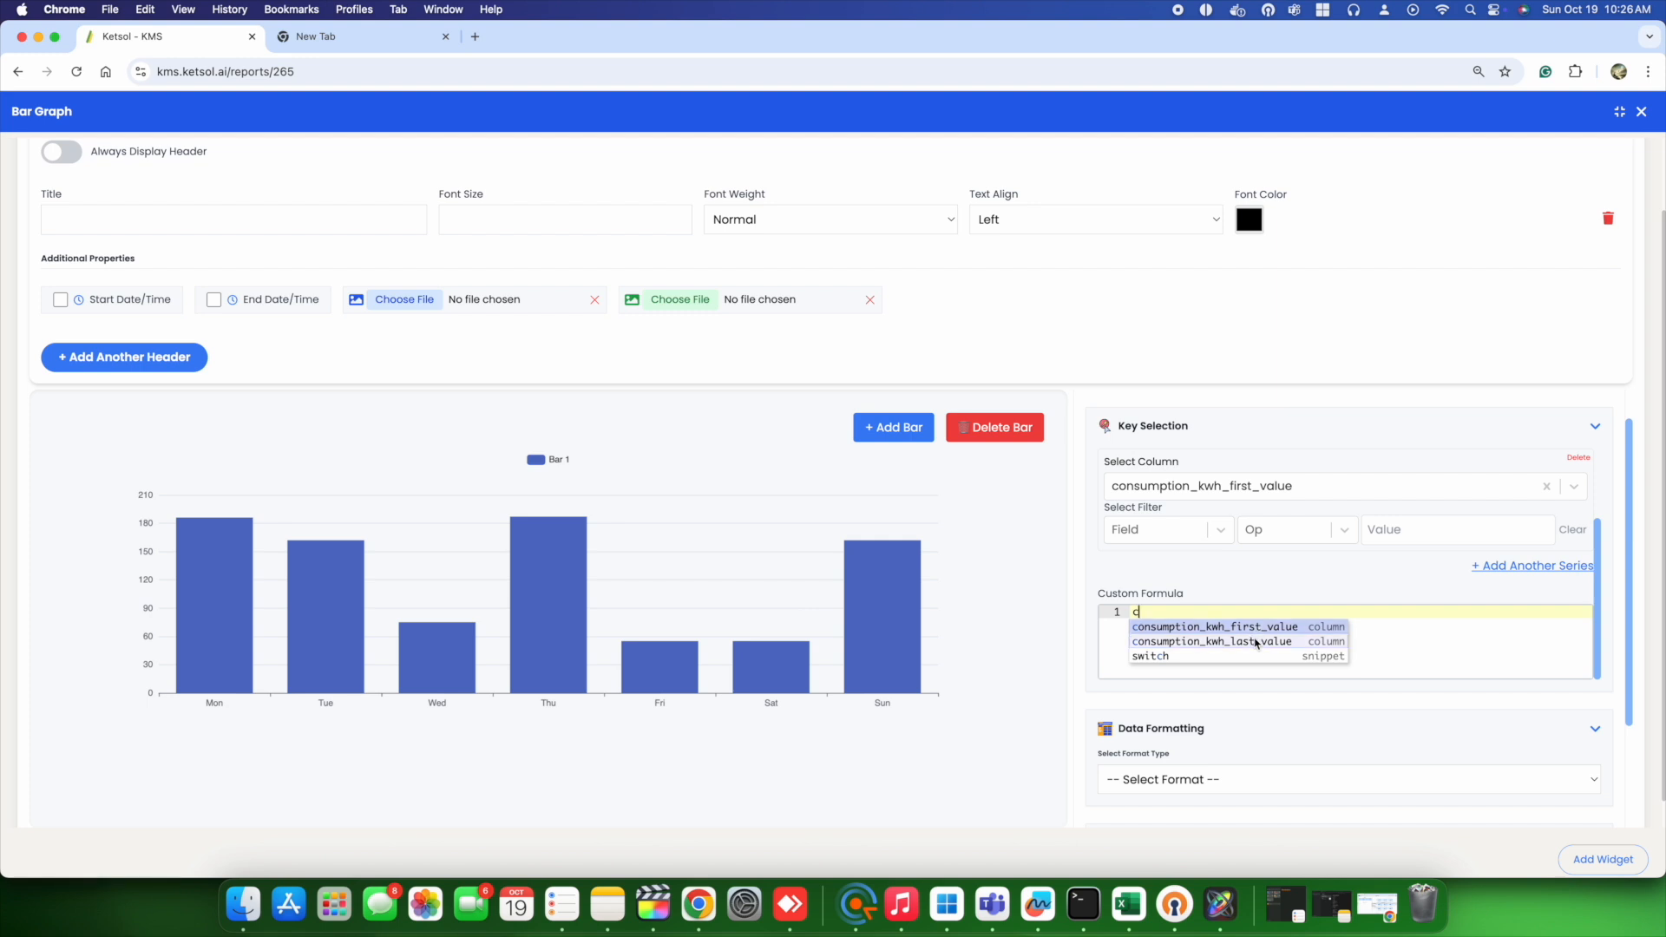
left_click(1255, 643)
type("-{c")
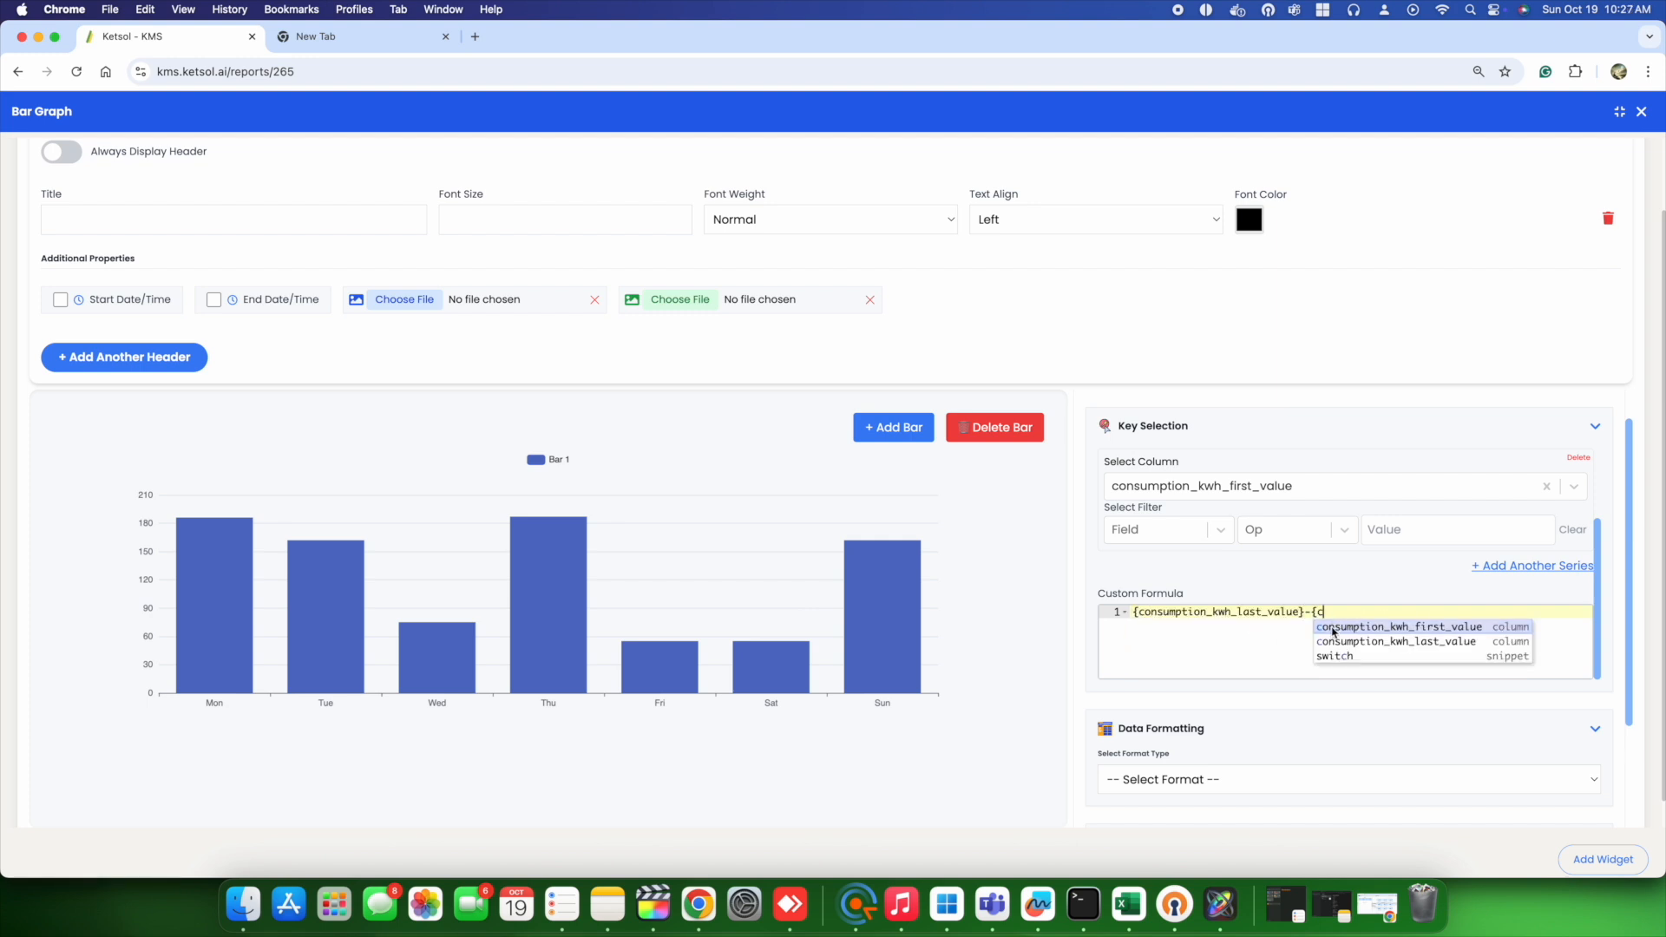
left_click(1314, 619)
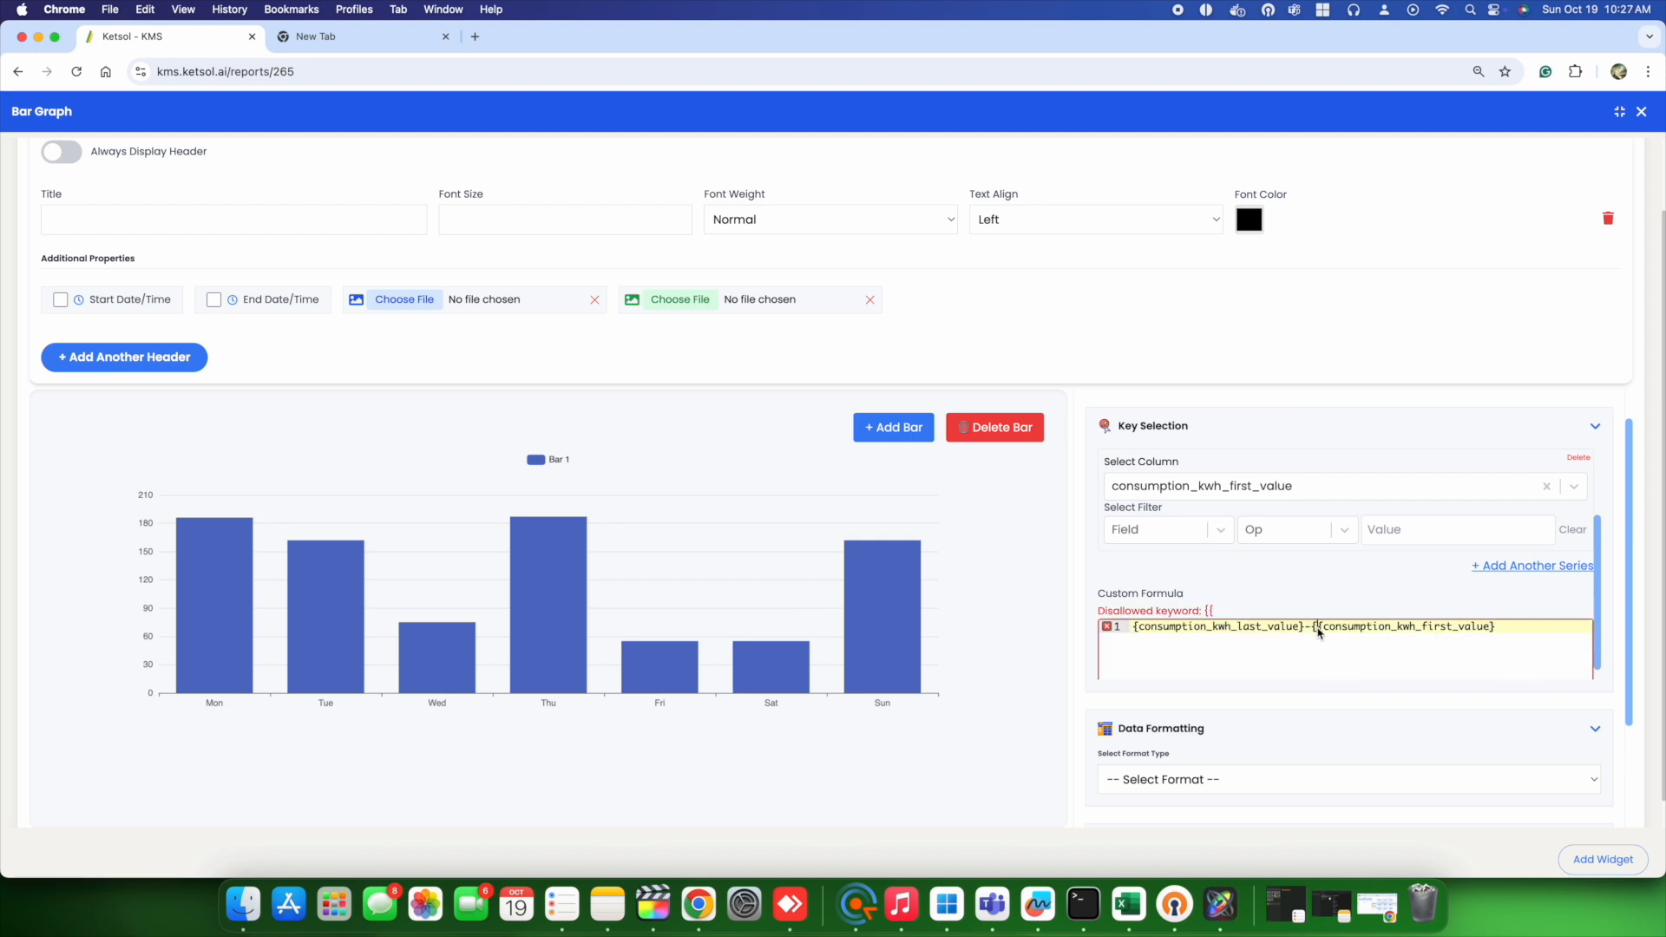
Set the bar's column display name to KWH
scroll(1354, 642, "down", 2)
scroll(1475, 737, "down", 2)
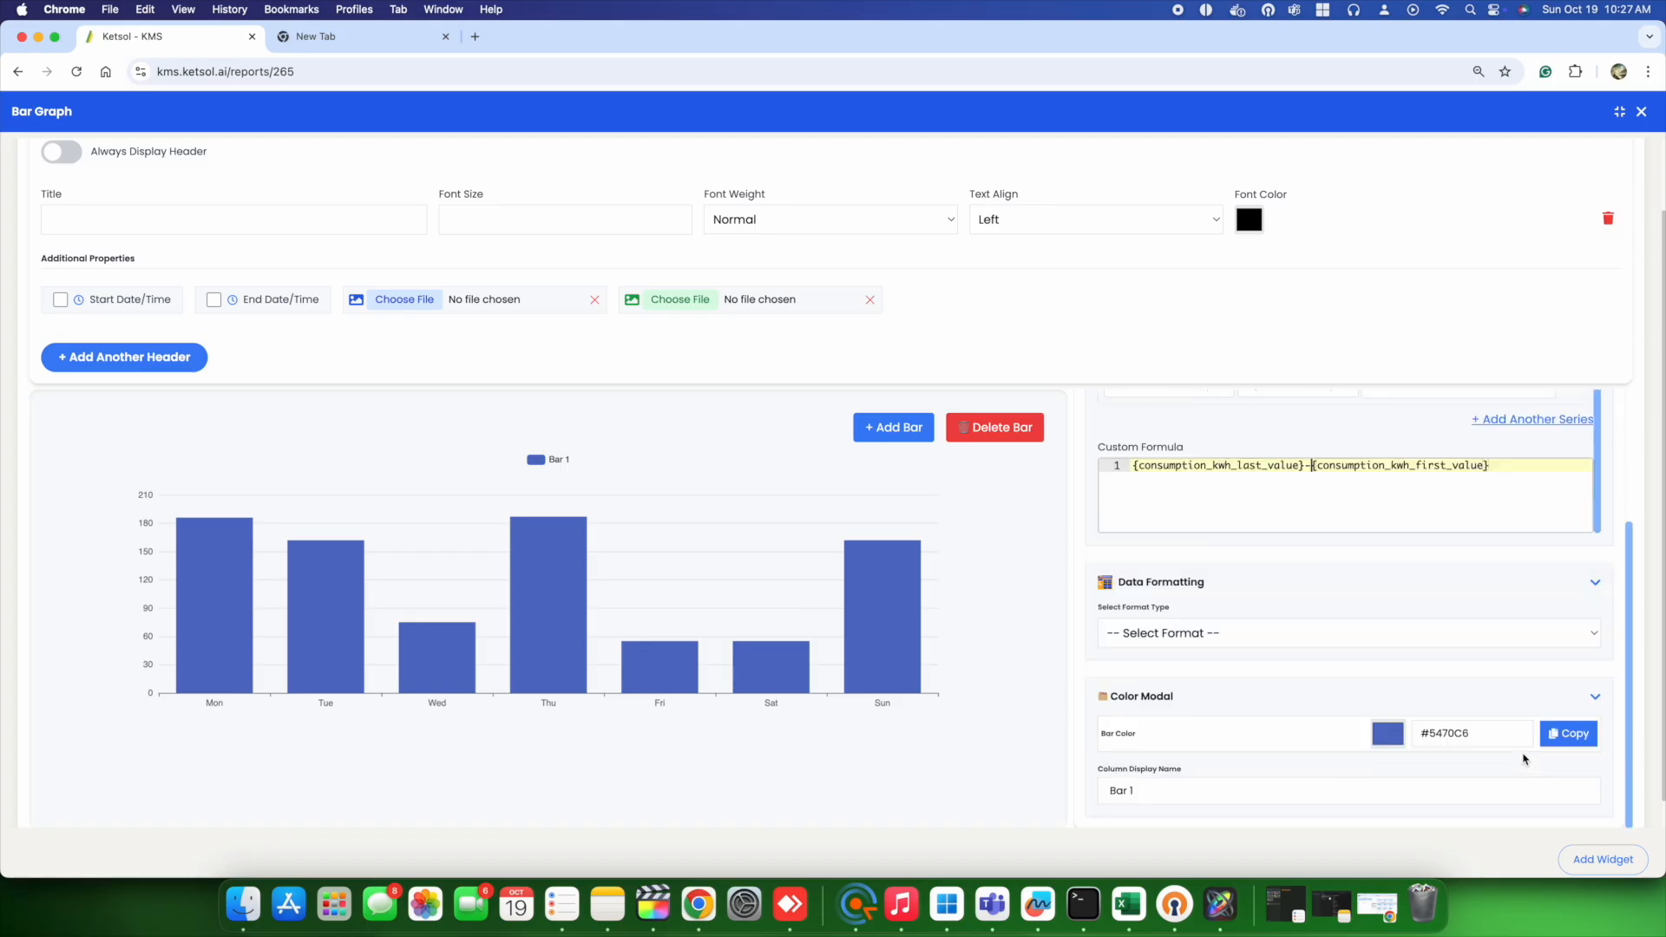
scroll(1165, 638, "down", 1)
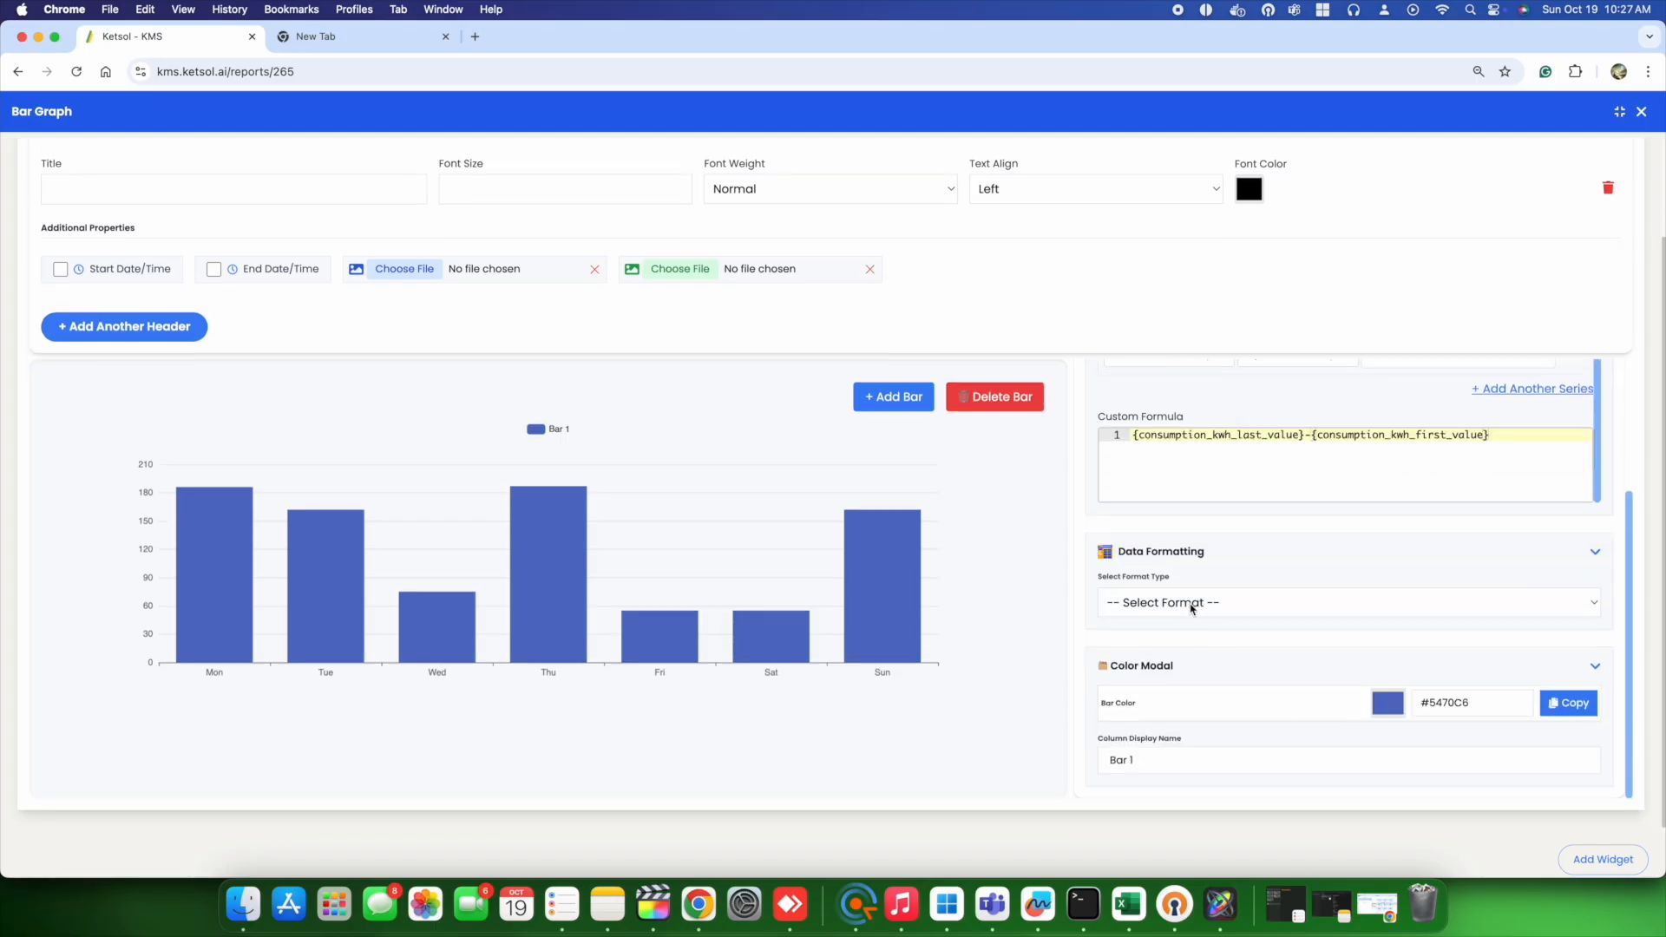
left_click_drag(1154, 760, 1034, 755)
type("KWH")
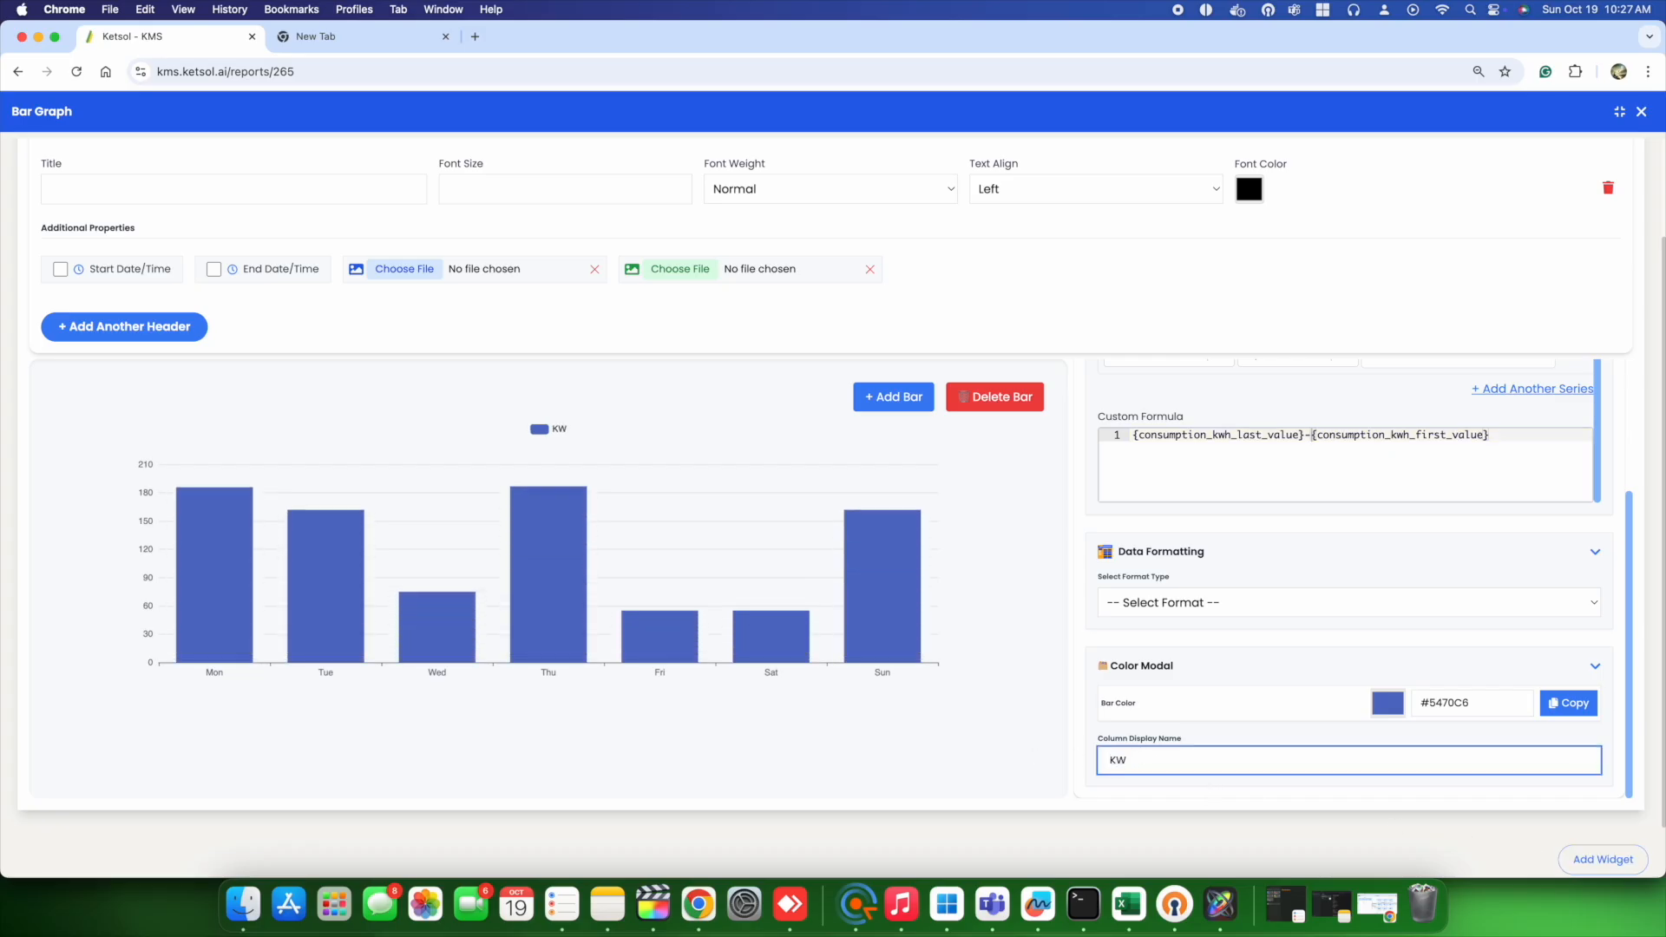
Add the bar graph widget to the report and shrink it to roughly half the canvas width and height
left_click(1603, 862)
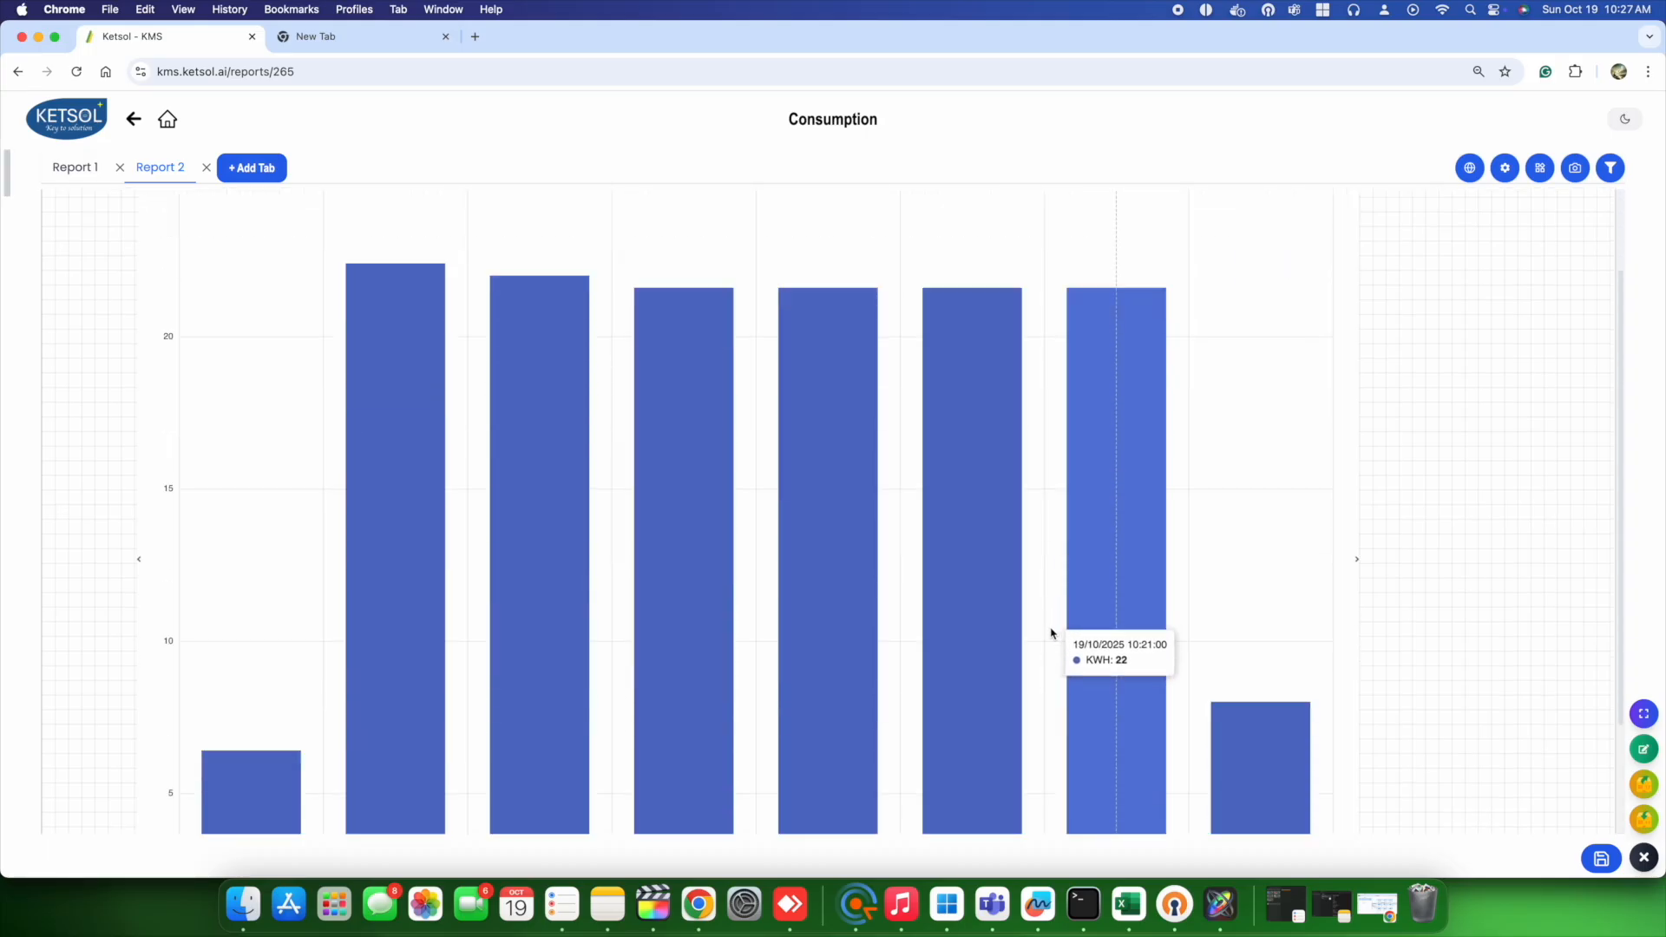
left_click_drag(1357, 825, 997, 583)
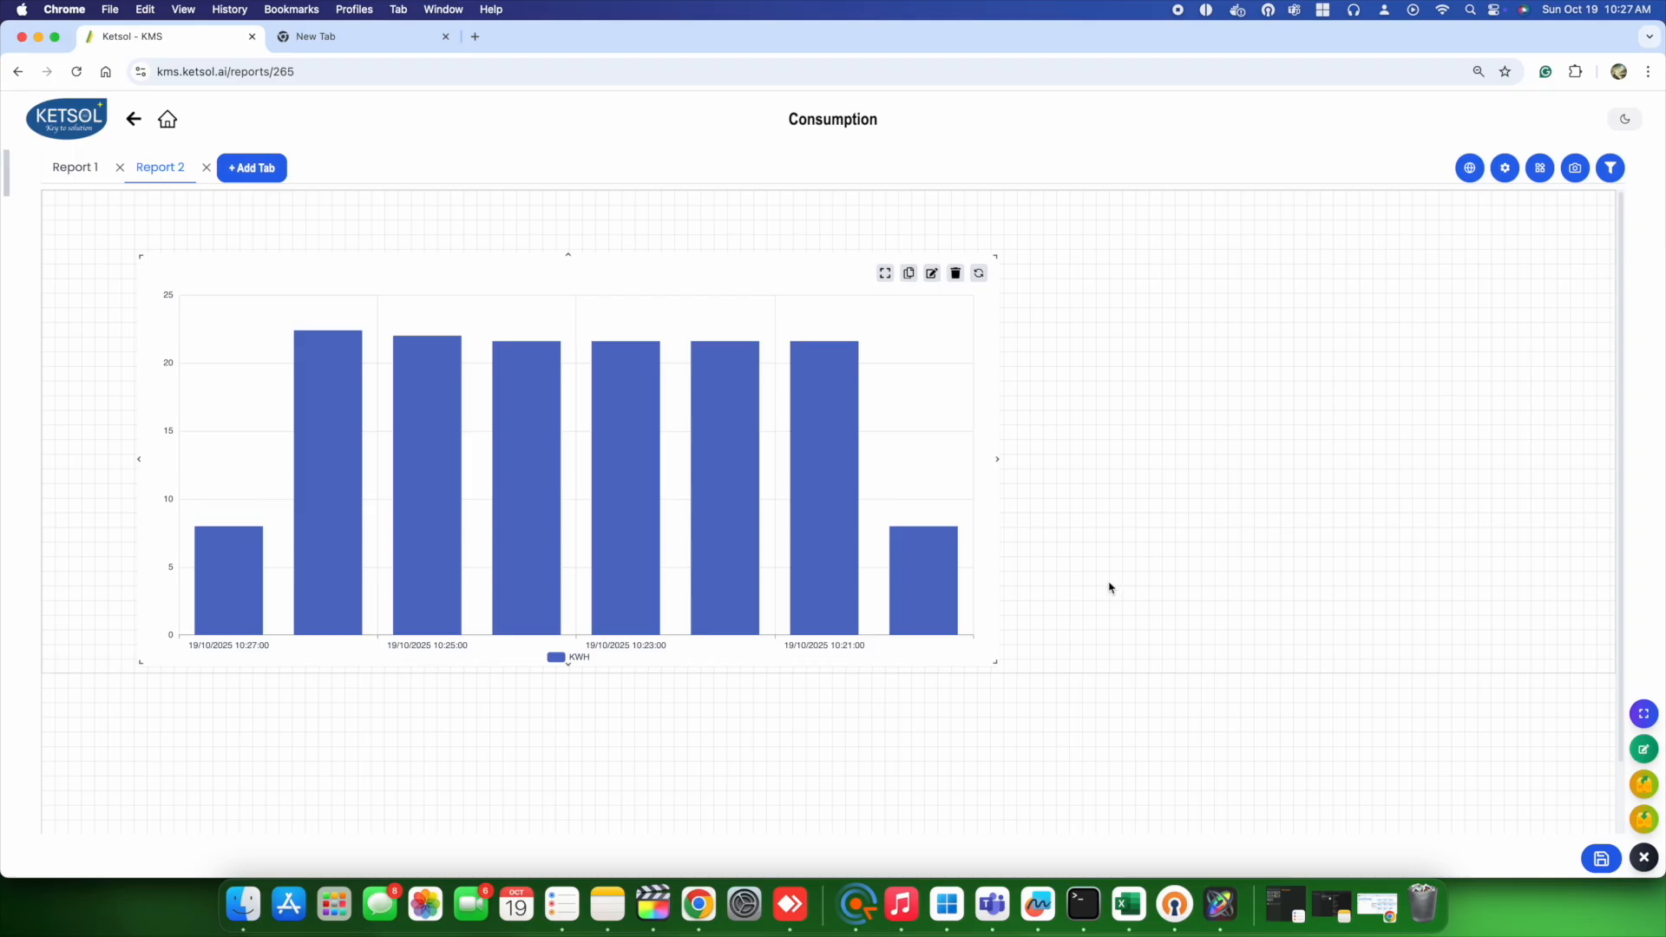